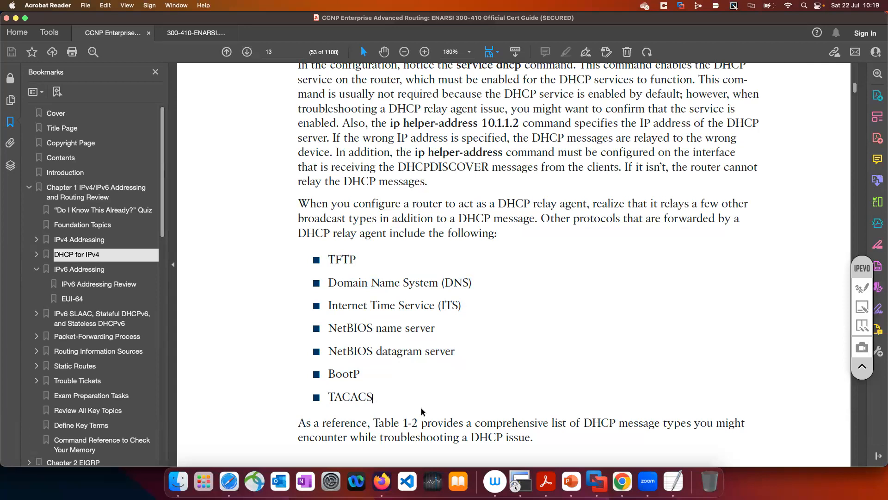
Look through the guide's DHCP message types table and the following DHCP client and server configuration text
scroll(401, 390, "down", 15)
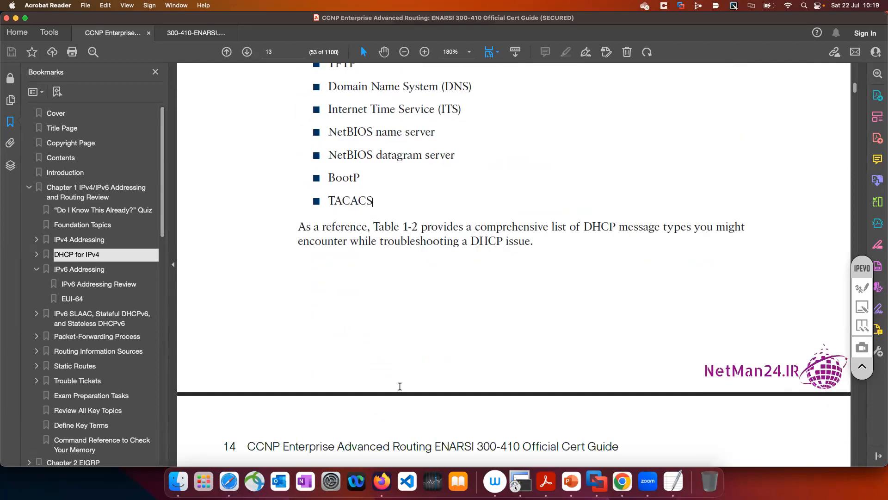
scroll(400, 387, "down", 12)
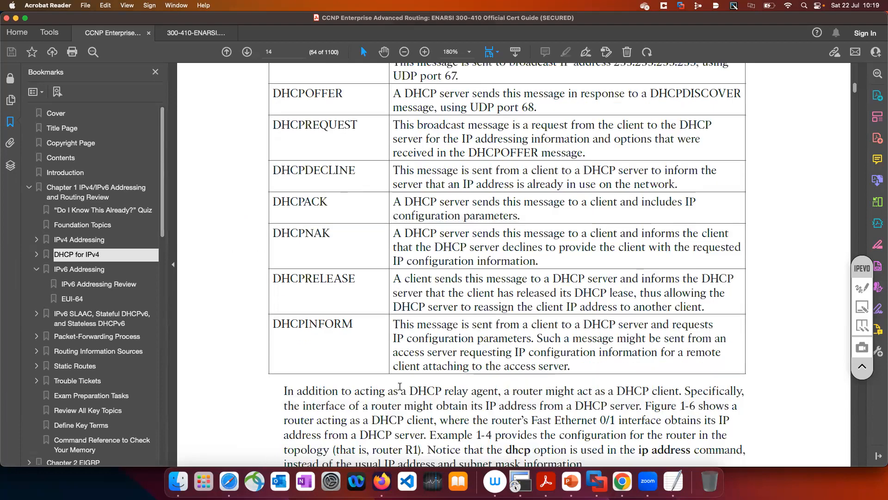
scroll(400, 387, "down", 12)
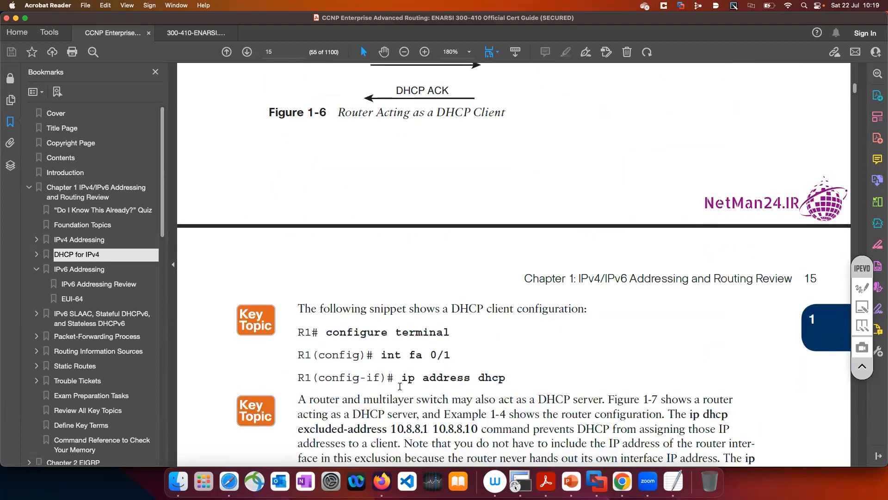
Switch to Chrome, close the DHCPv6 lab in EVE-NG and open the DHCP_Relay.unl lab
left_click(622, 481)
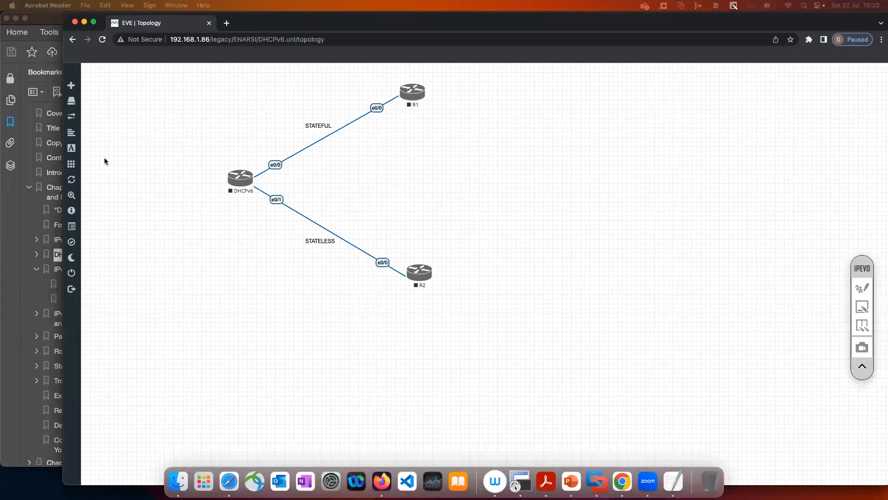
mouse_move(72, 179)
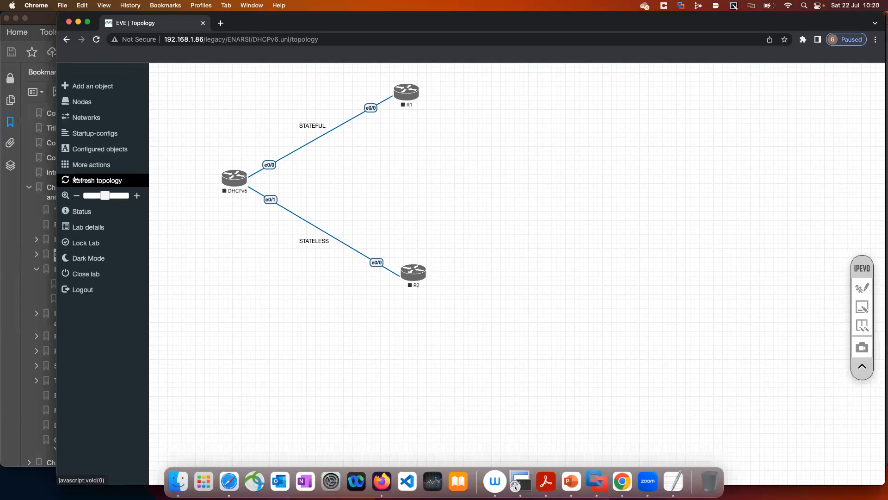
left_click(87, 274)
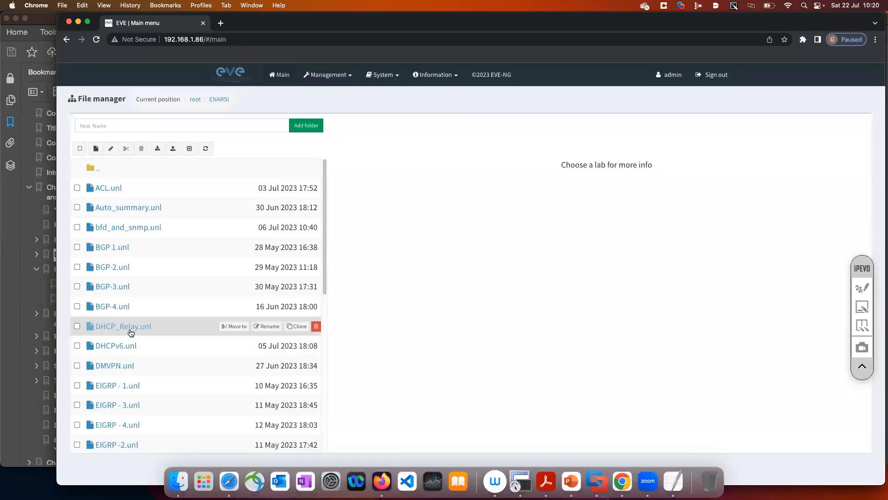
left_click(131, 330)
left_click(376, 397)
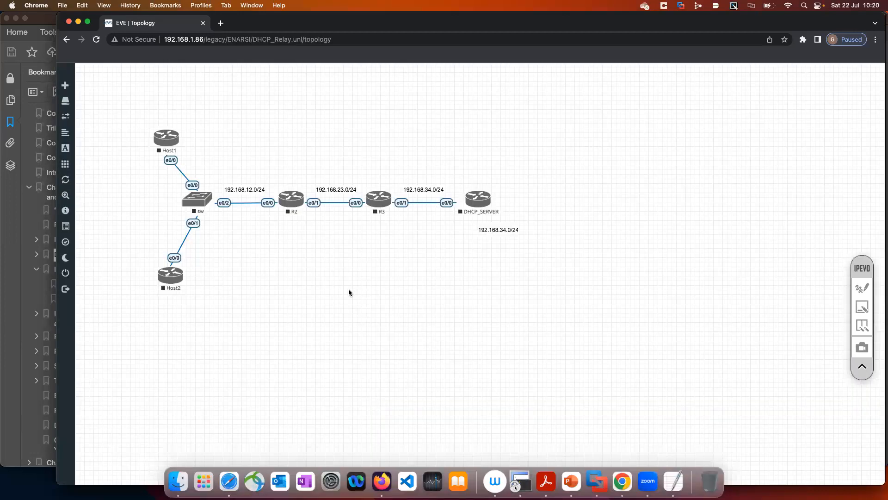
Clear the old pen annotations and mark the DHCP_SERVER router with a red tick and an underline
mouse_move(84, 202)
left_click(863, 289)
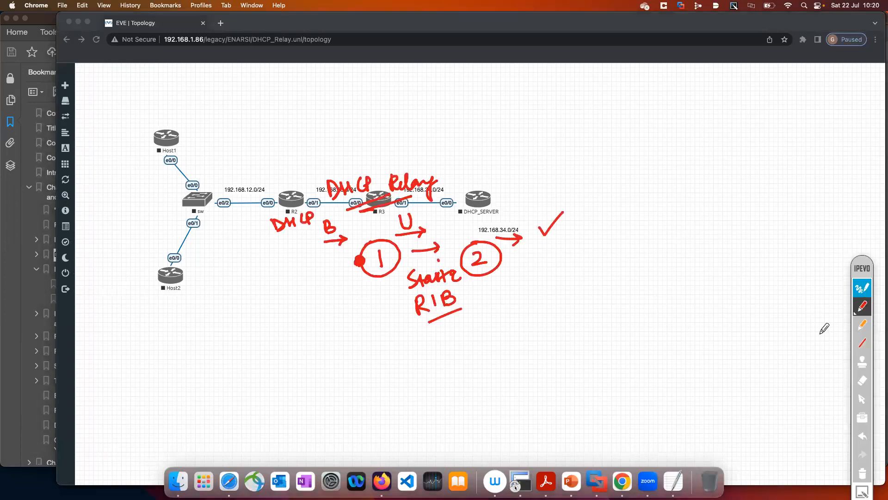
left_click(862, 476)
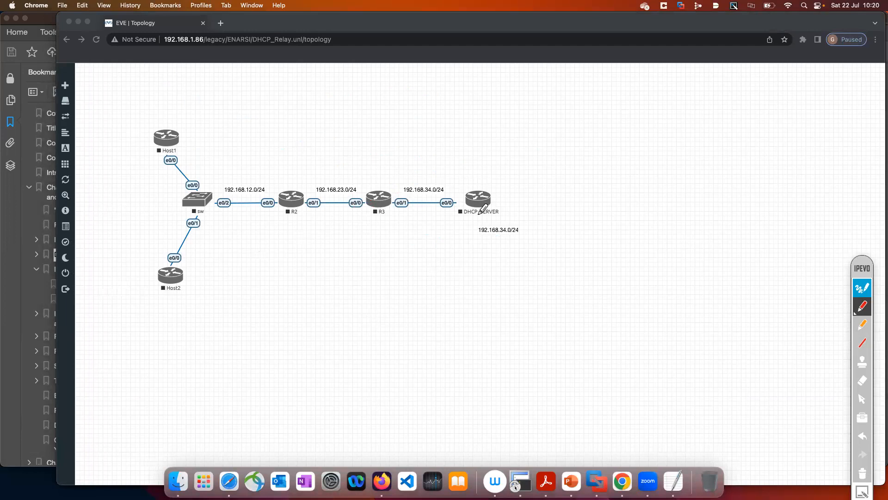
left_click_drag(475, 177, 509, 148)
left_click_drag(467, 217, 498, 215)
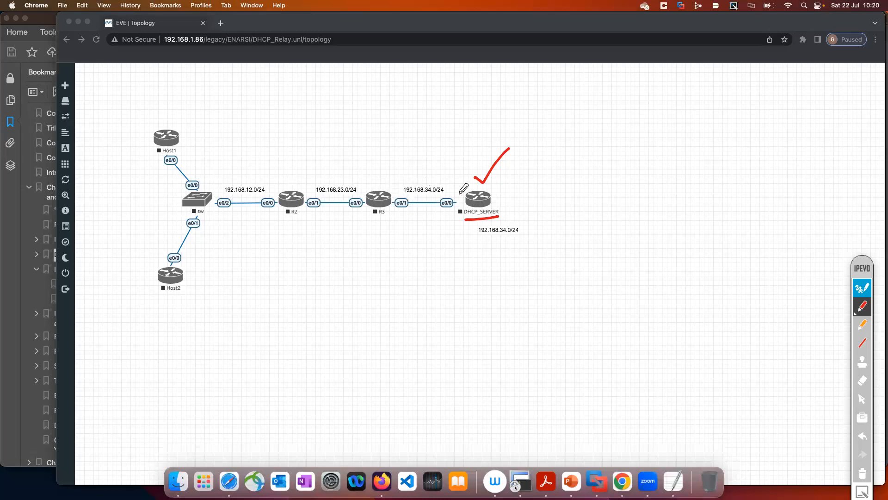
Annotate the 192.168.34.0/24 link with a tick, an arrow at R3, and host labels .3 at R3 and .4 at the DHCP server
left_click_drag(417, 175, 440, 161)
left_click_drag(386, 234, 379, 221)
left_click(395, 213)
mouse_move(397, 211)
left_mouse_down()
mouse_move(405, 218)
mouse_move(397, 225)
left_mouse_up()
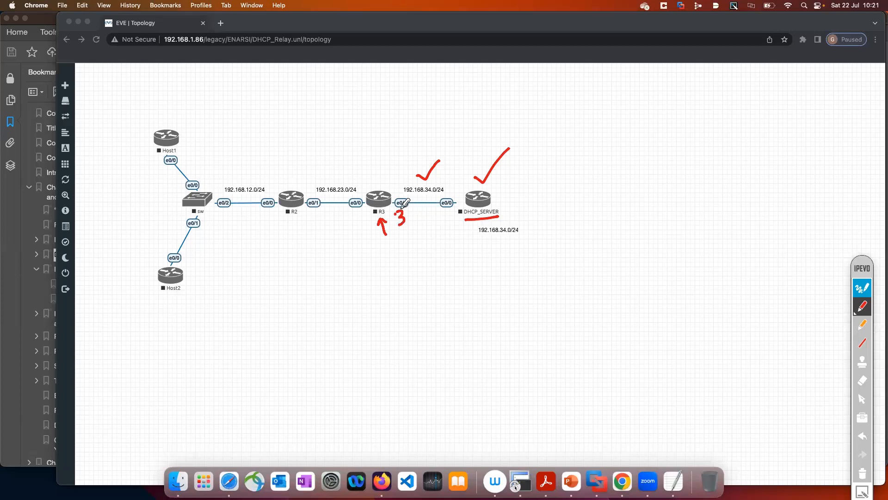
left_click(453, 195)
left_click_drag(459, 182, 463, 200)
Label the 192.168.23.0/24 link by hand with .2 at R2 and .3 at R3
left_click(303, 182)
left_click_drag(306, 177, 357, 184)
left_click(353, 179)
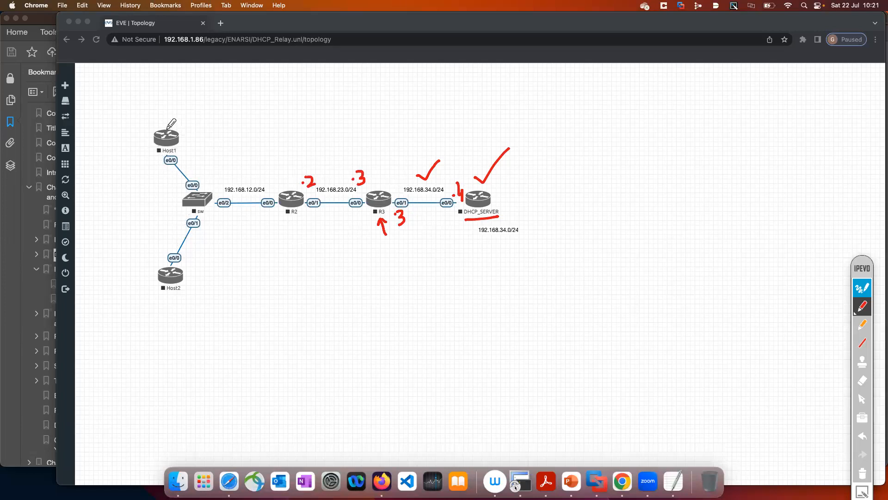
Tick Host1, draw an arrow labelled .2 at R2's e0/0 interface, and leave annotation mode
left_click_drag(165, 120, 186, 104)
left_click_drag(271, 167, 271, 187)
left_click(265, 161)
left_click_drag(268, 153, 277, 162)
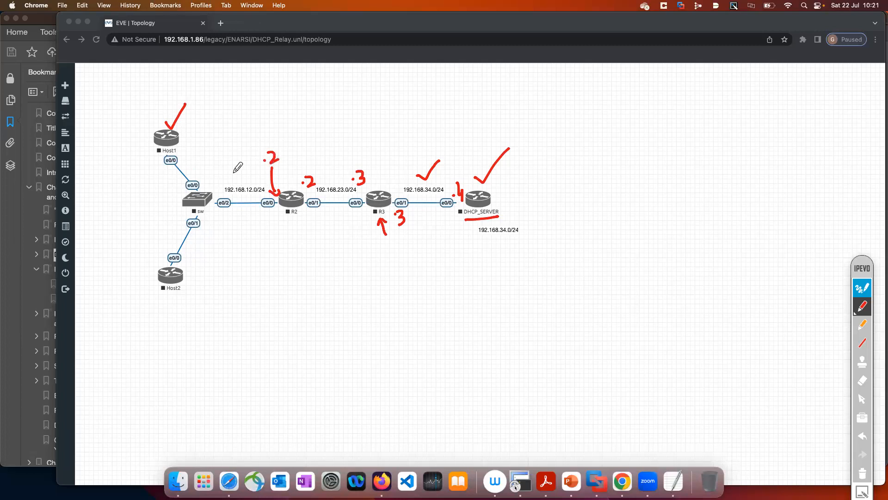
left_click(861, 289)
Start all nodes of the DHCP_Relay lab and move the collapsed annotation toolbar out of the way
left_click(71, 169)
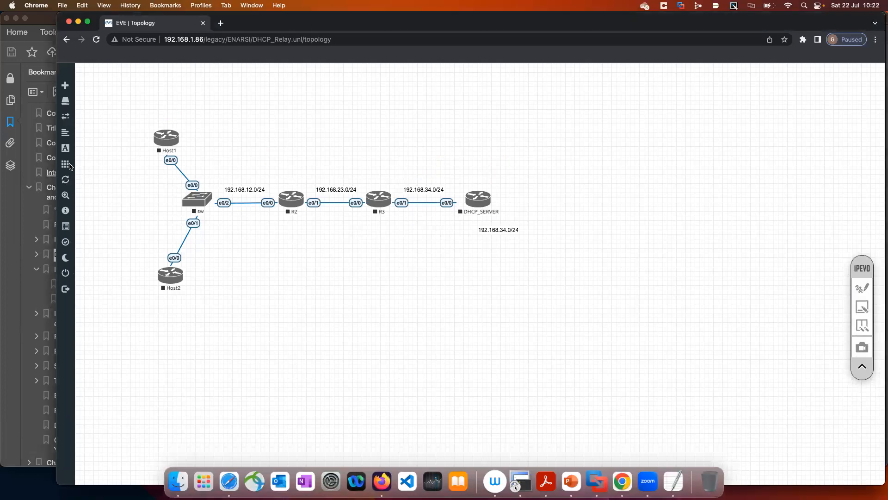
left_click(72, 167)
left_click(92, 179)
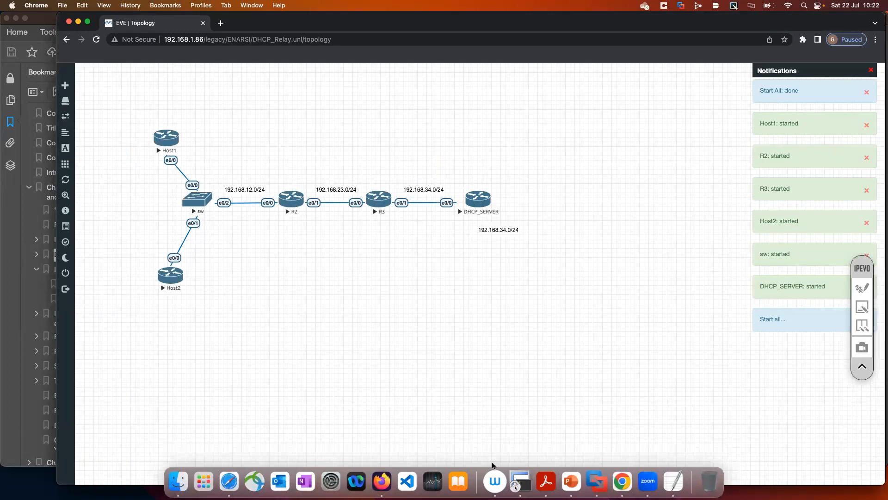
left_click(862, 368)
left_click_drag(867, 270, 872, 463)
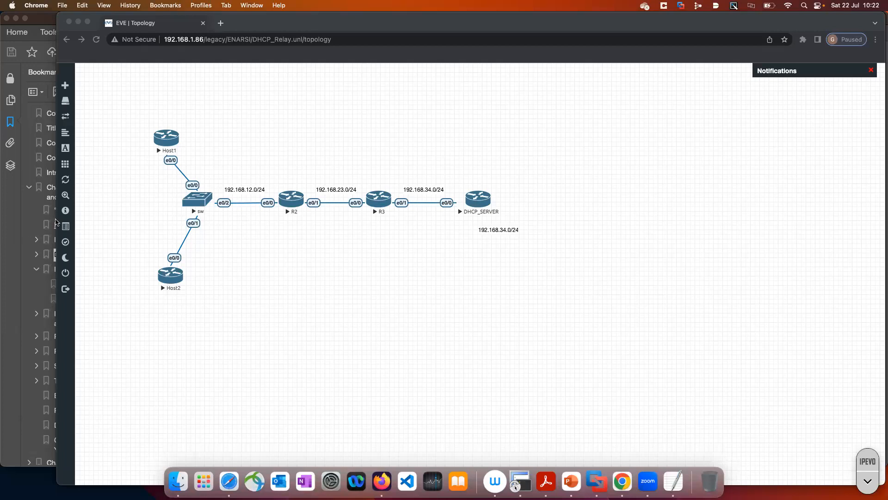
Search Google for "enarsi book" in a new browser tab and look over the results
left_click_drag(698, 24, 706, 130)
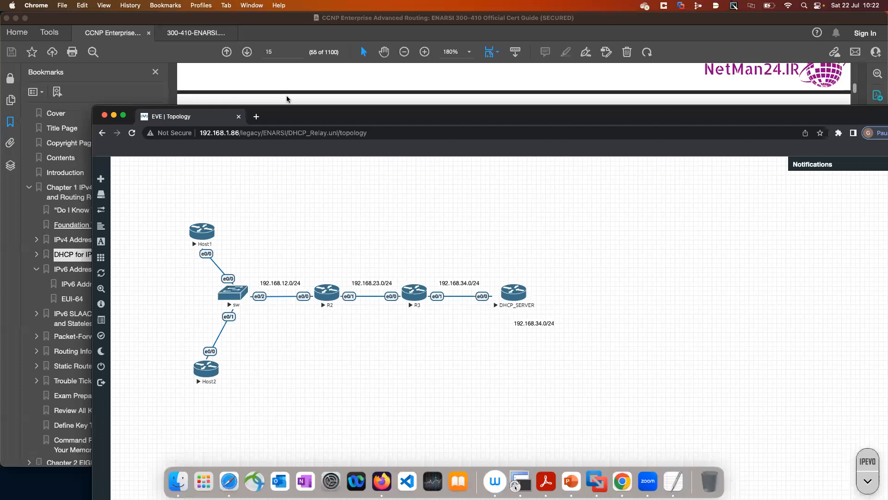
left_click(257, 126)
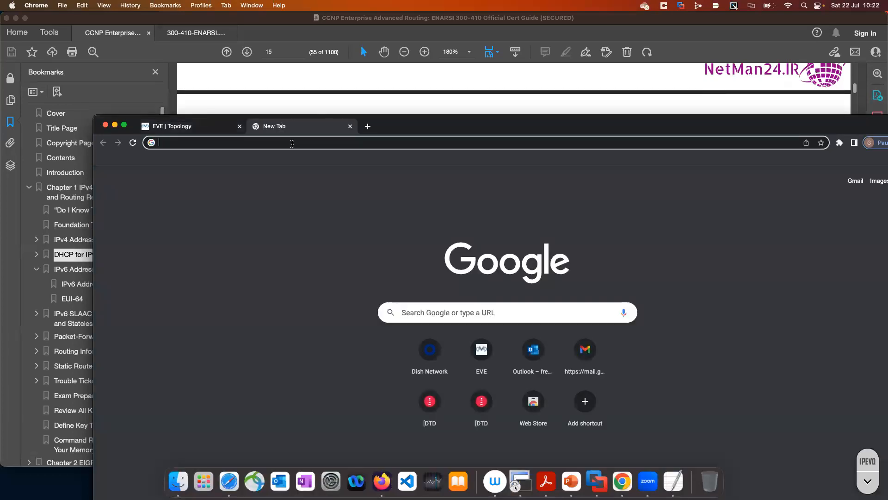
type("enarsi")
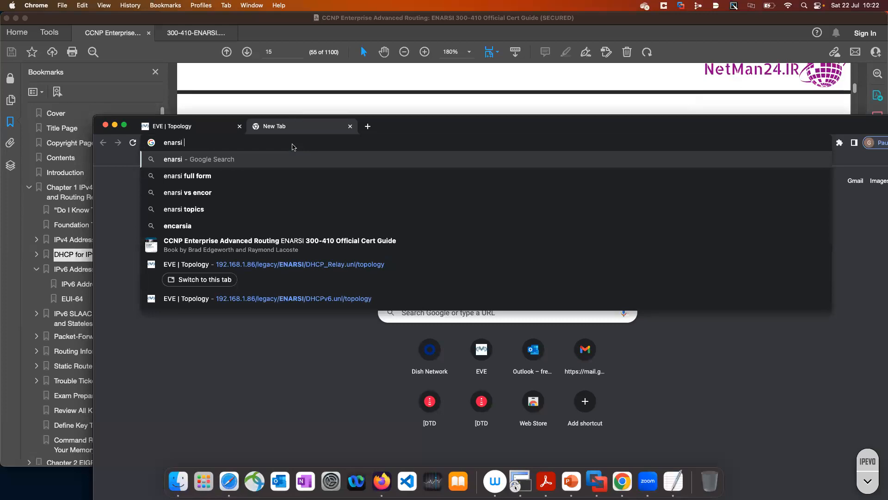
type(" book")
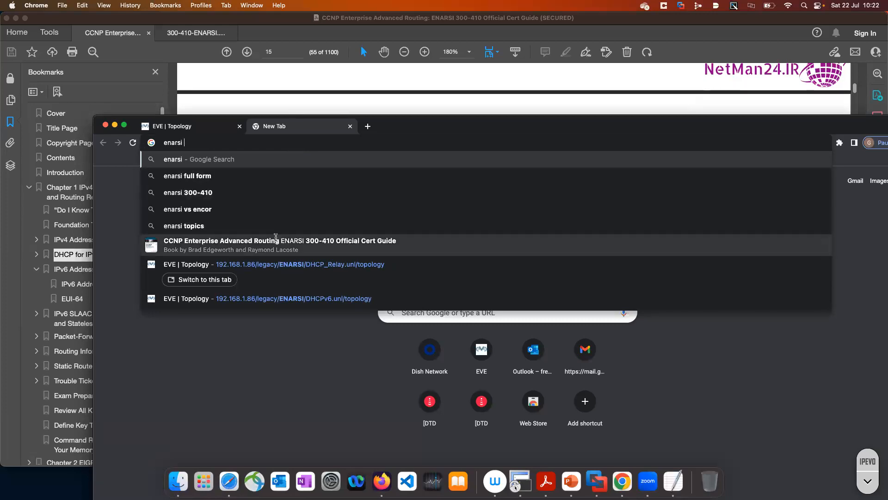
key("Return")
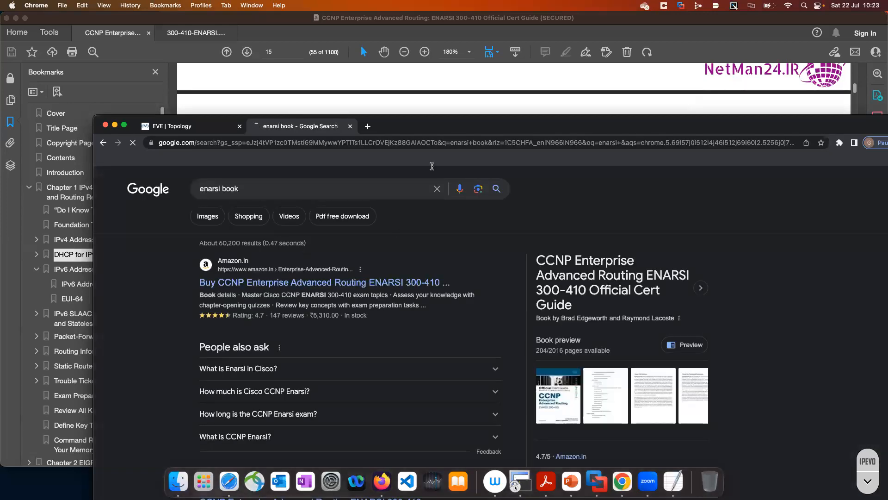
double_click(447, 126)
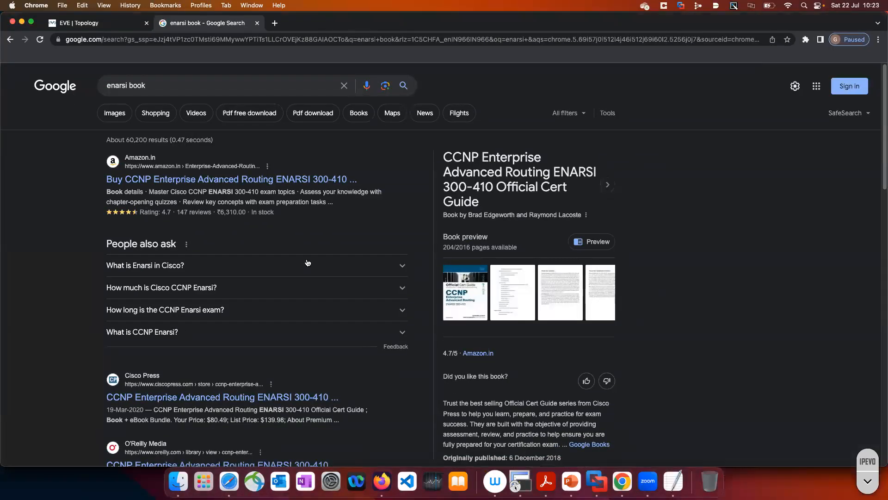
scroll(307, 262, "down", 3)
scroll(306, 259, "up", 3)
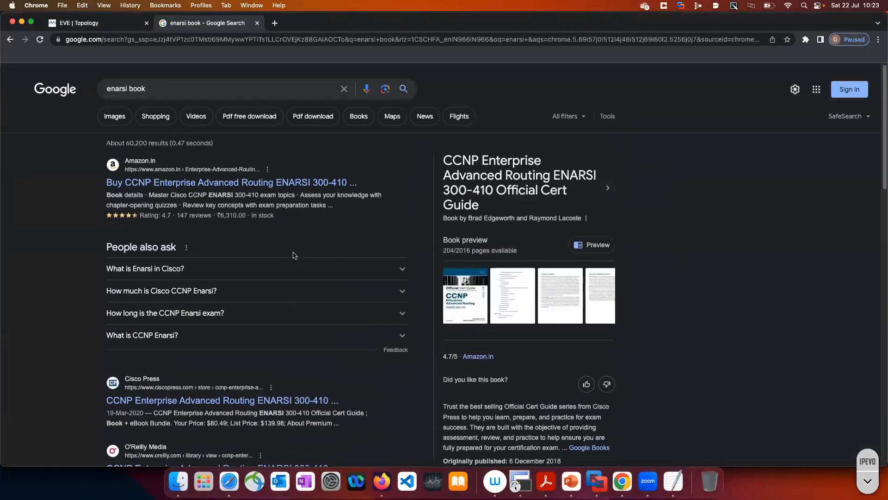
Clear the search text, close the Google results tab and maximize the EVE-NG topology window
key("Escape")
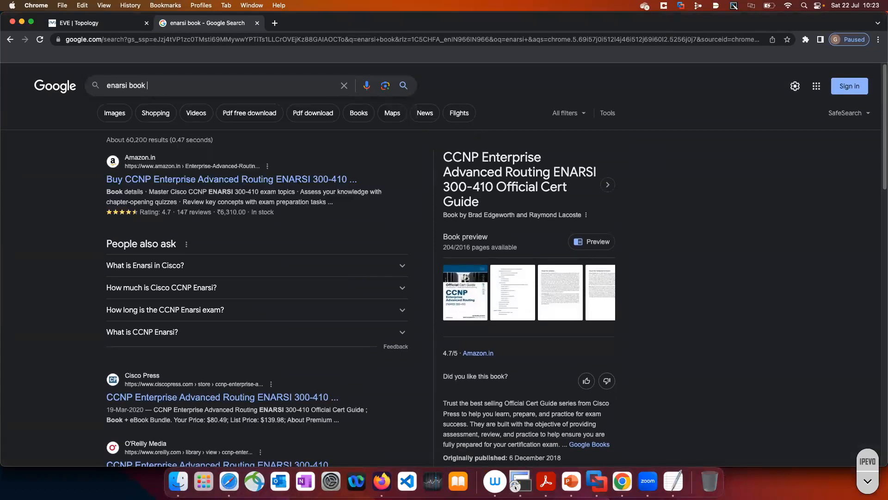
key("BackSpace")
key("BackSpace")
key("BackSpace")
key("BackSpace")
key("BackSpace")
key("BackSpace")
key("BackSpace")
key("BackSpace")
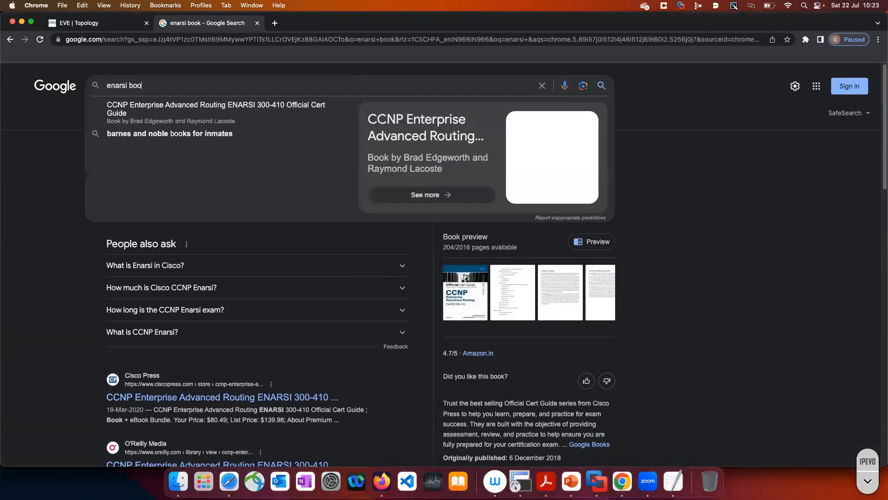
key("BackSpace")
key("BackSpace")
key("BackSpace")
key("BackSpace")
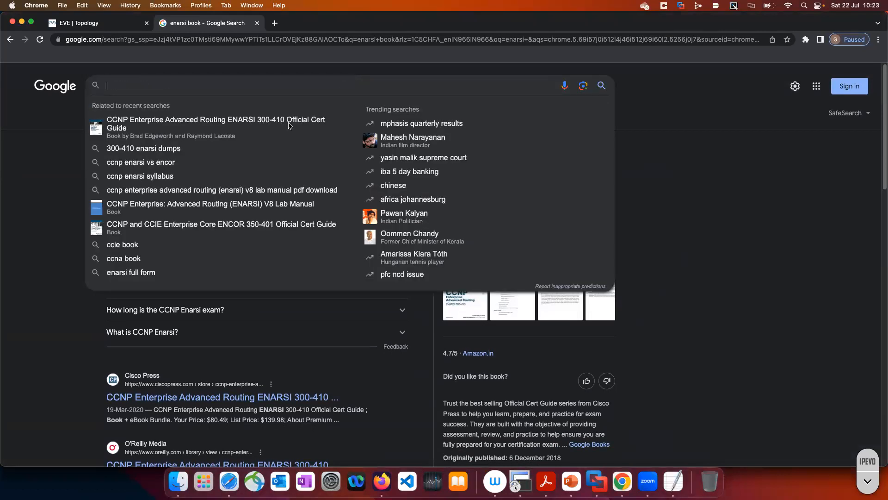
left_click_drag(280, 14, 331, 76)
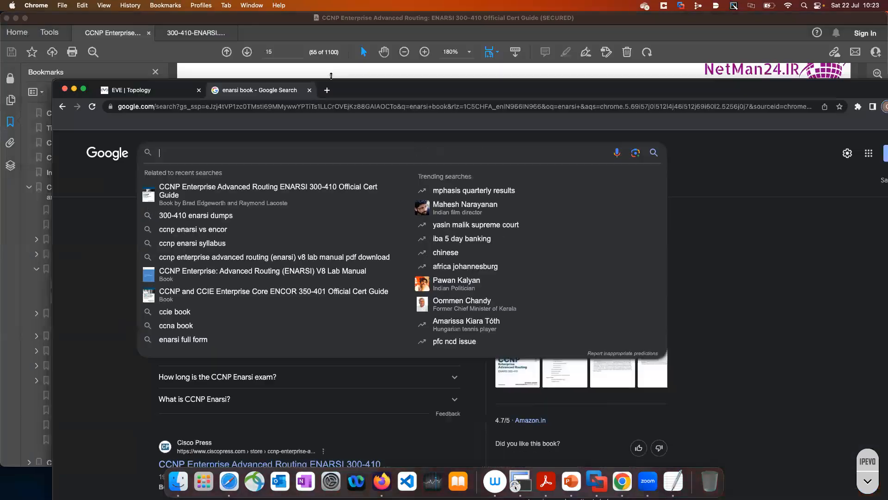
left_click(310, 90)
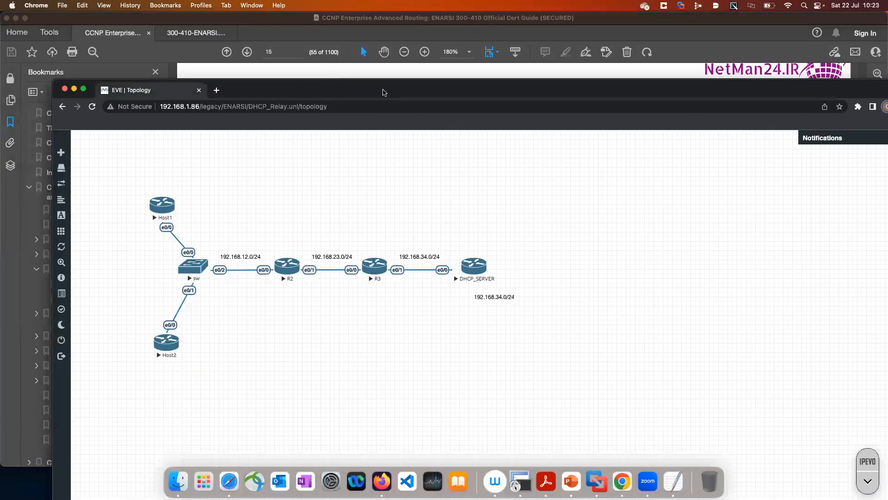
double_click(382, 92)
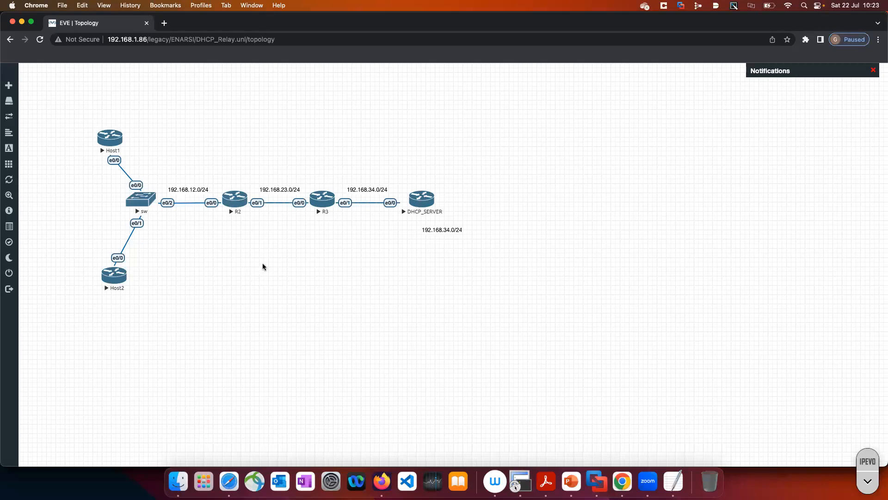
left_click_drag(733, 26, 783, 81)
left_click(214, 77)
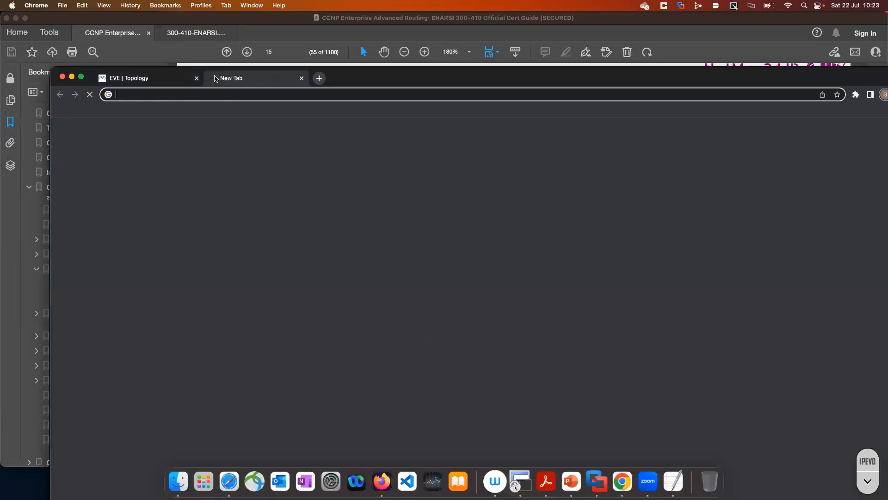
type("n")
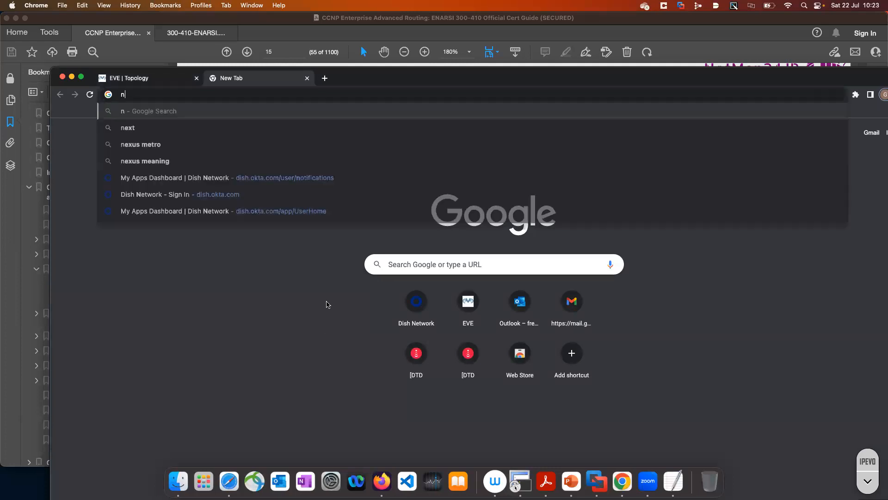
type("wking")
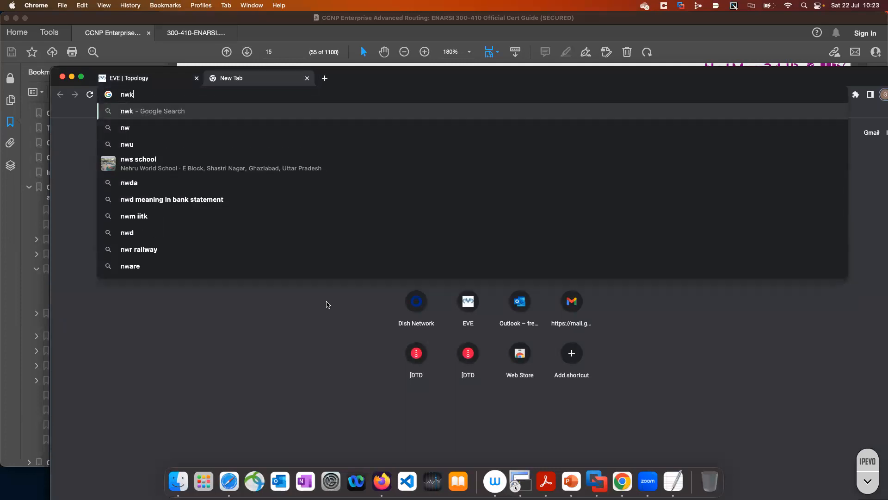
key("BackSpace")
key("BackSpace")
key("BackSpace")
key("BackSpace")
key("BackSpace")
key("BackSpace")
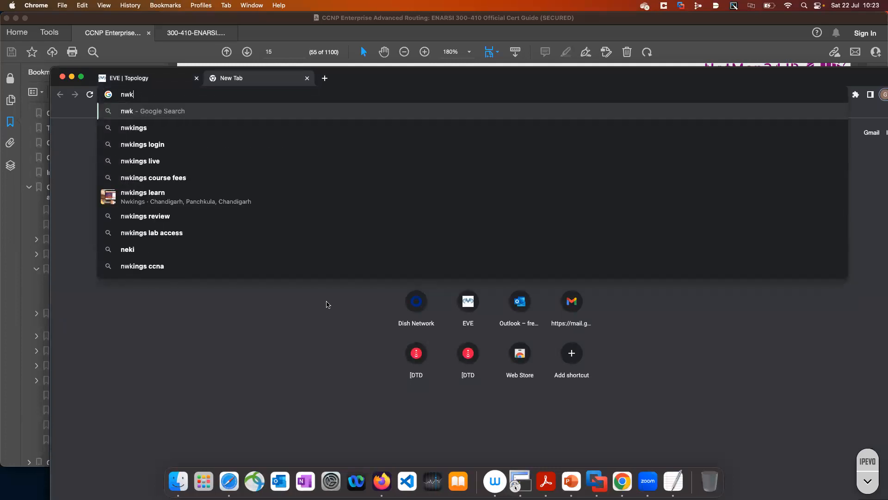
Switch to Firefox, open the EVE login page at racks.nwkings.com:8087 and sign in with the saved credentials and the Html5 console
left_click(382, 482)
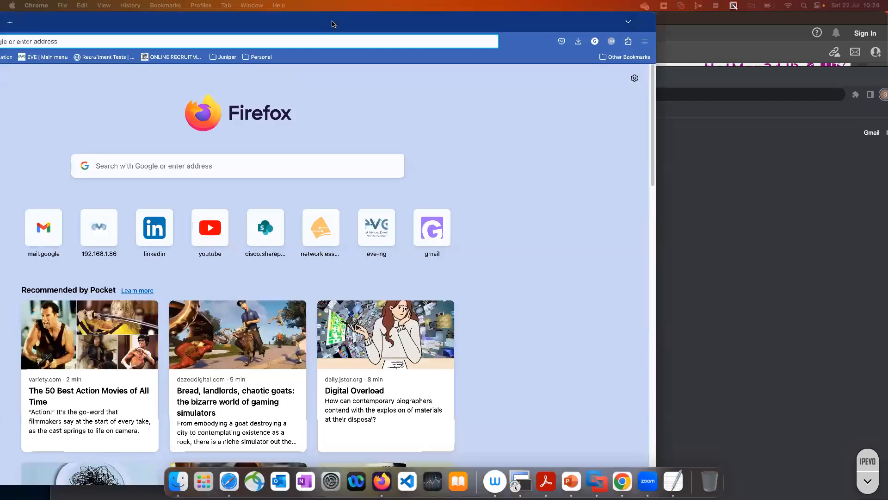
type("nw")
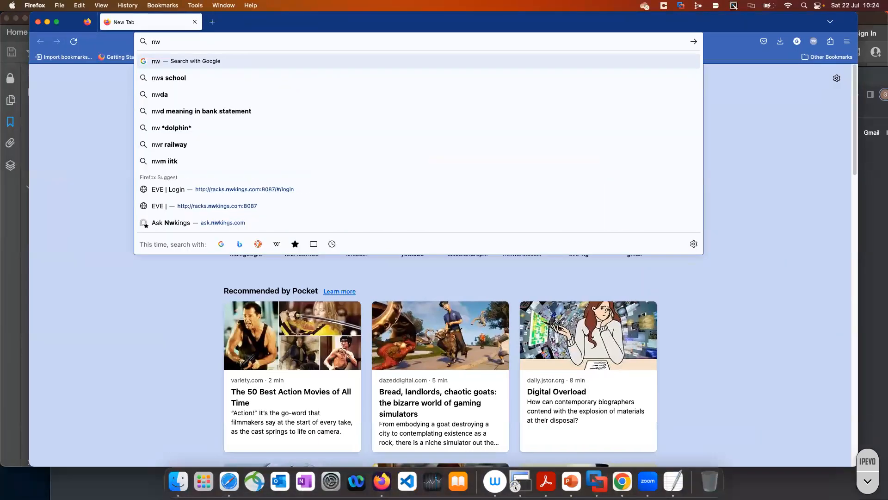
type("ki")
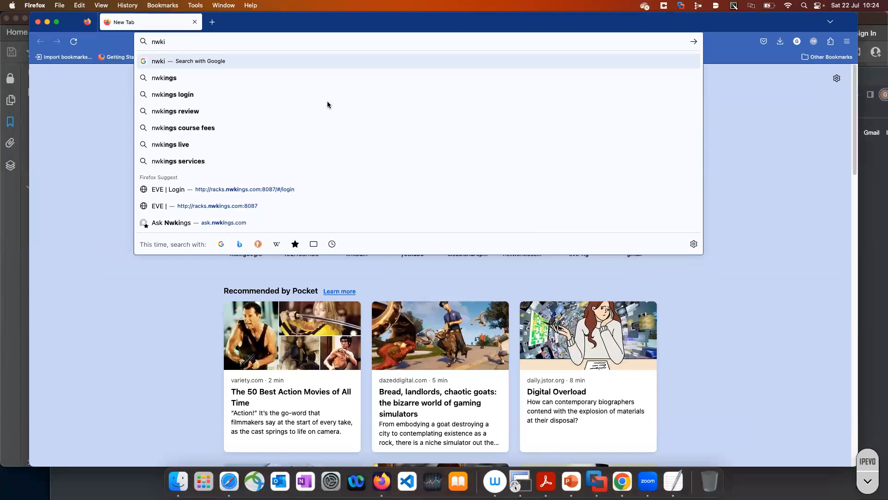
left_click(253, 194)
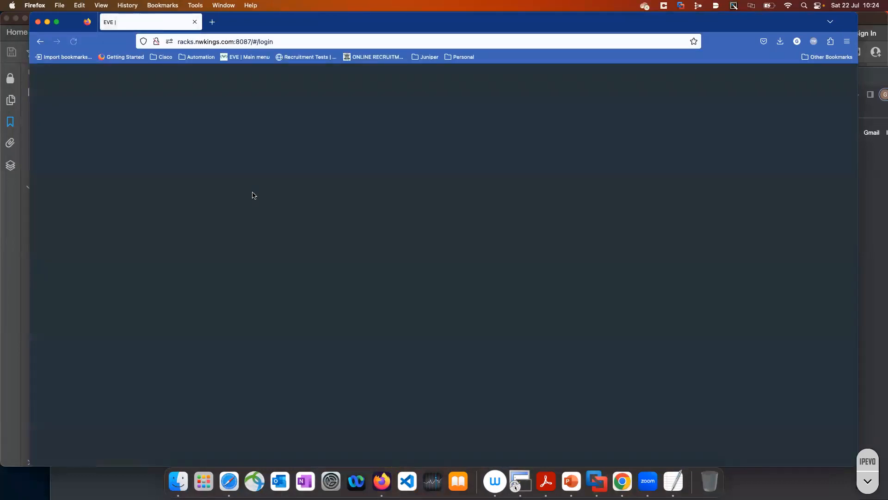
left_click(398, 261)
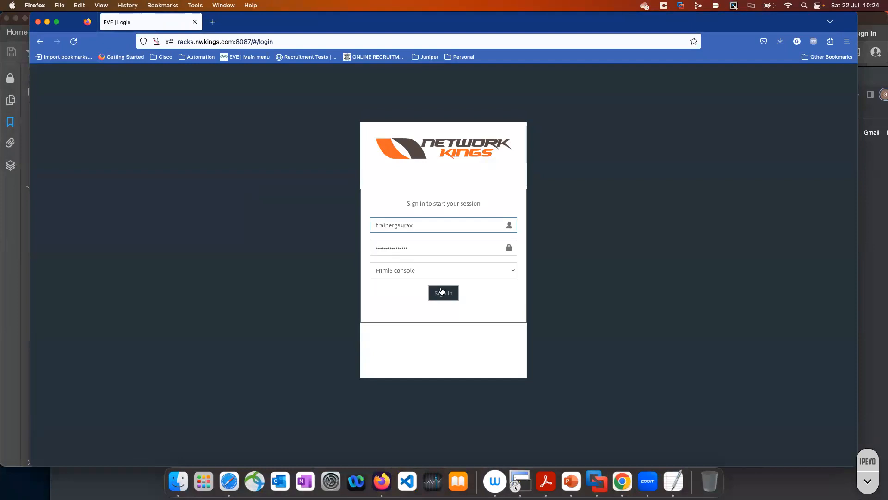
left_click(451, 301)
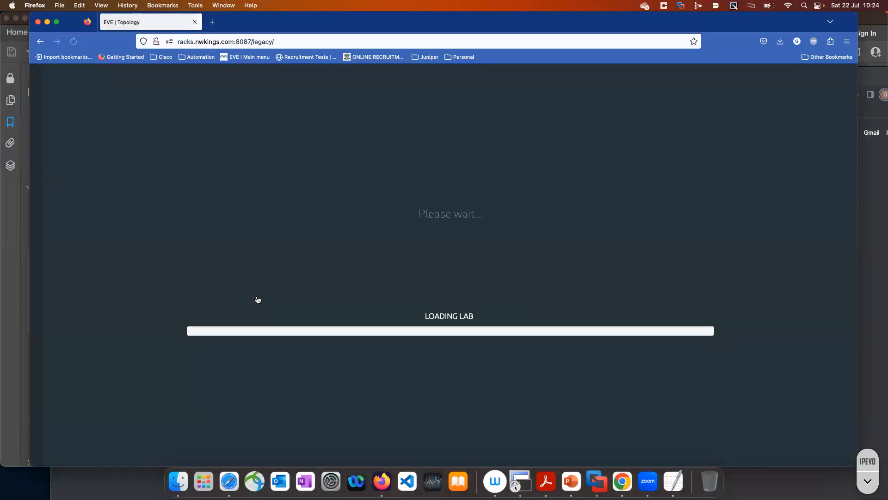
Close the loaded lab, reposition the Firefox window and open DHCP_Relay.unl from the trainer's ENARSI folder
mouse_move(44, 211)
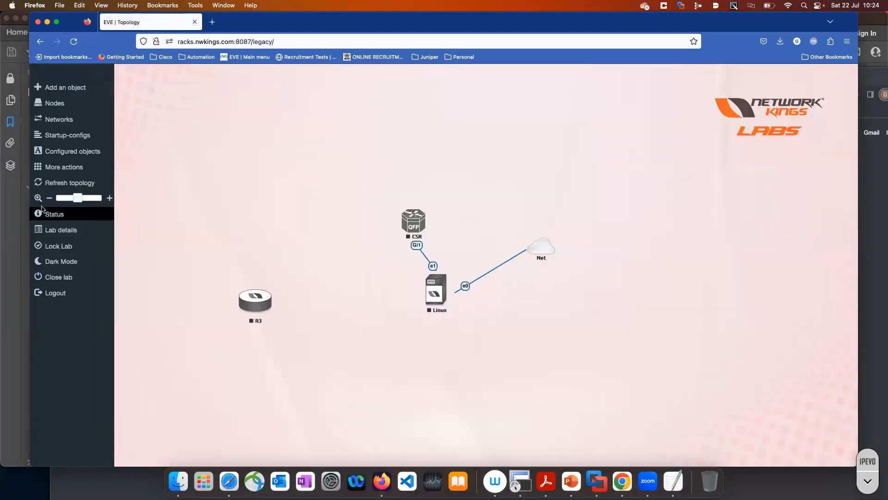
left_click(64, 282)
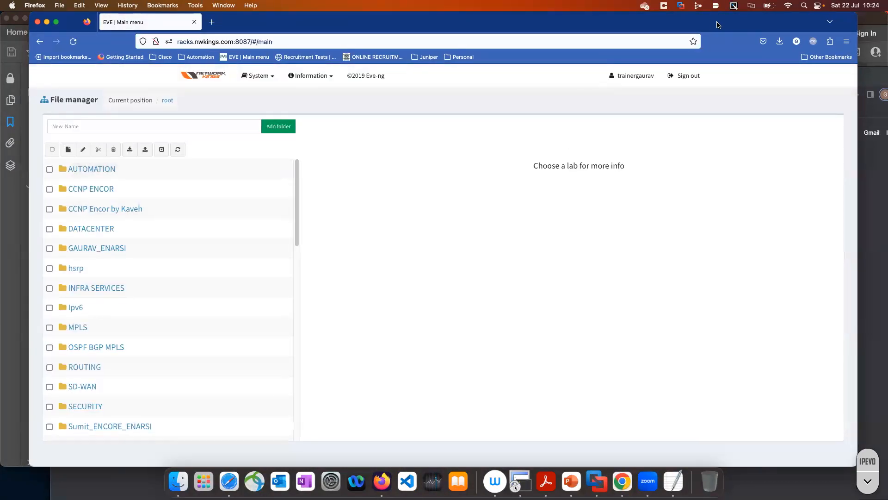
left_click_drag(724, 27, 763, 59)
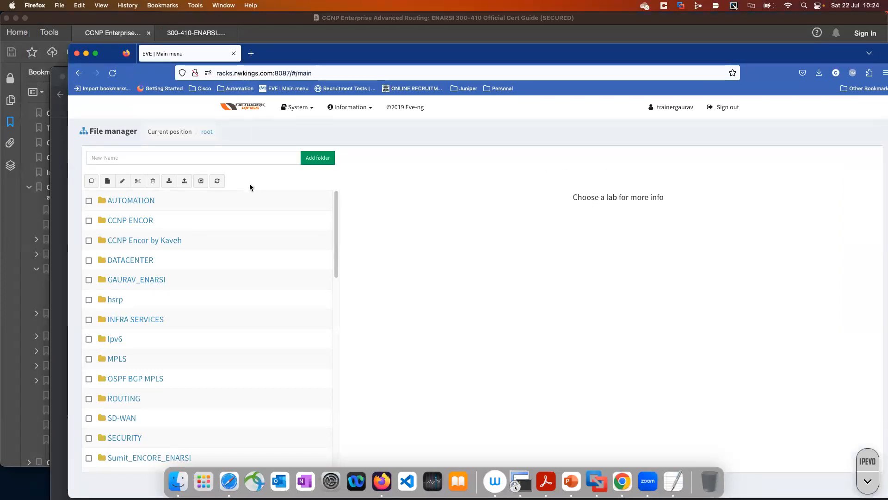
mouse_move(118, 283)
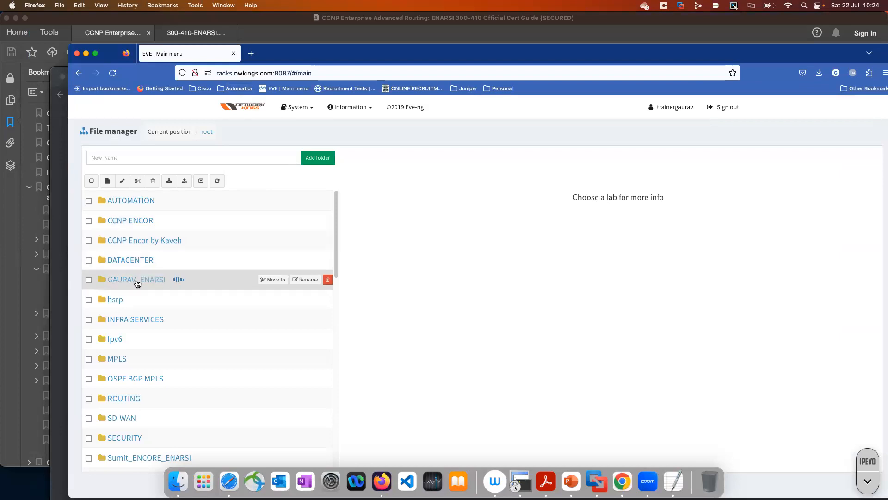
left_click(137, 283)
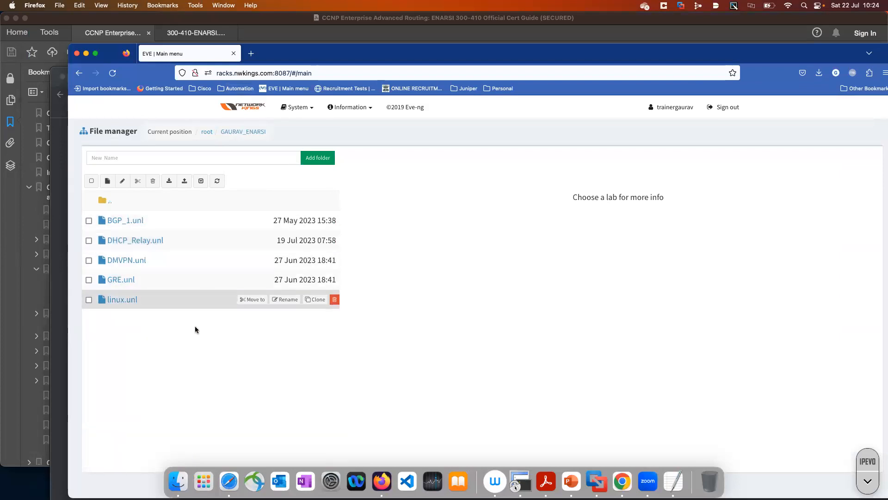
left_click(127, 243)
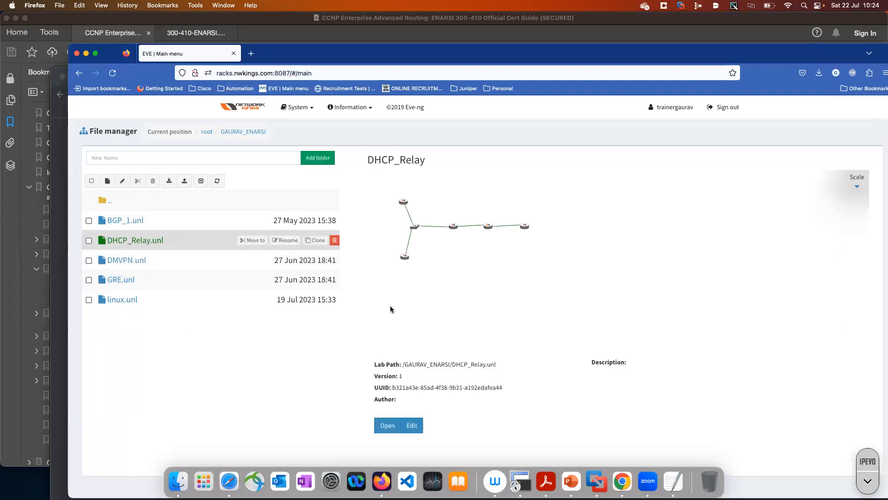
left_click(396, 426)
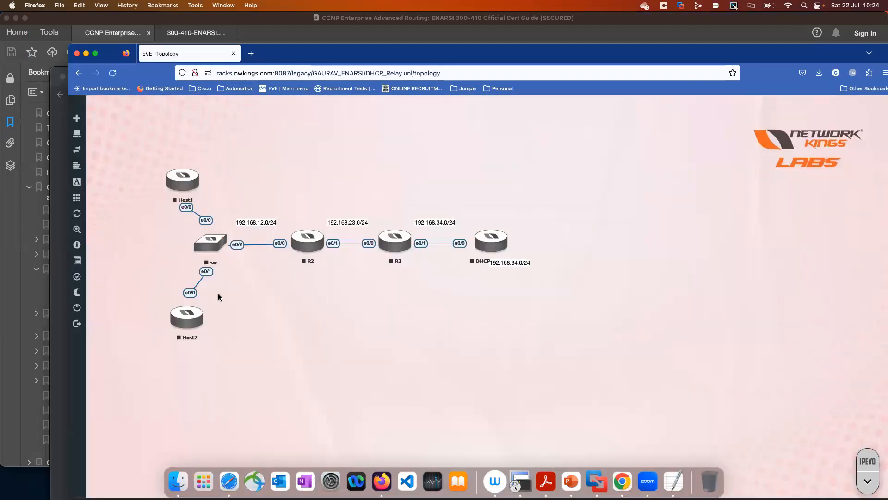
View the startup-configs of the DHCP_Relay lab, dismiss the list and close the lab
left_click(82, 165)
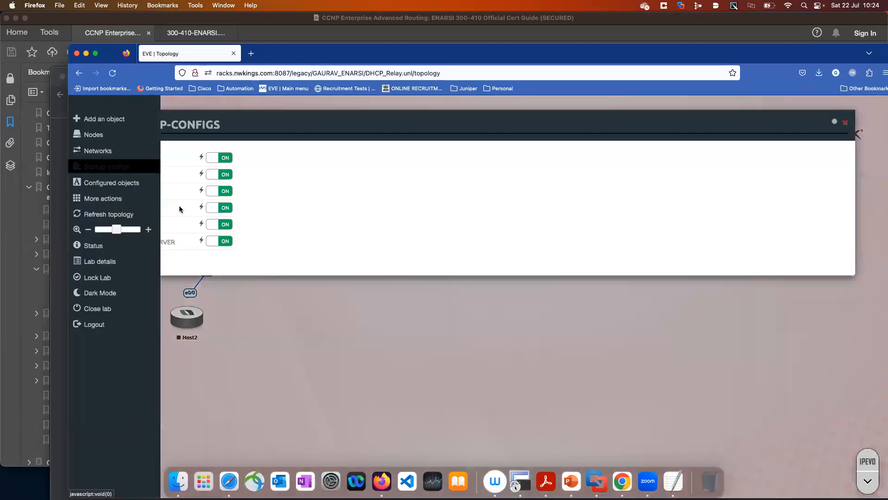
left_click(253, 302)
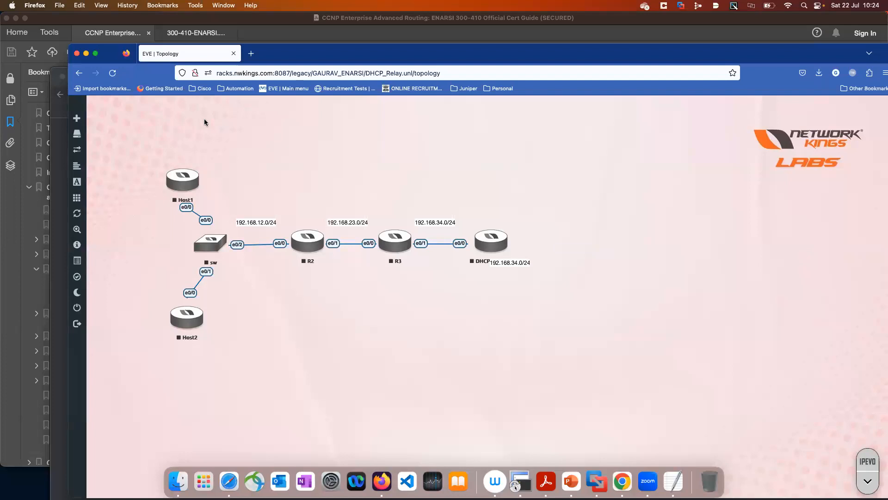
mouse_move(84, 278)
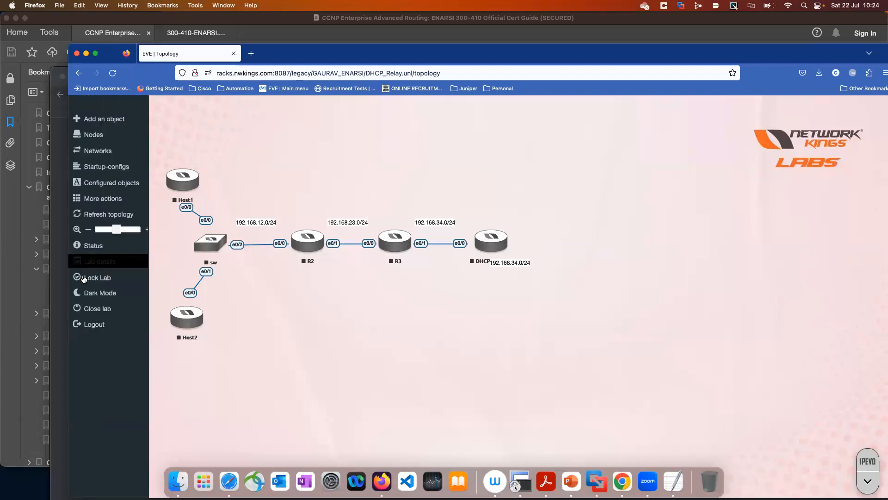
left_click(95, 309)
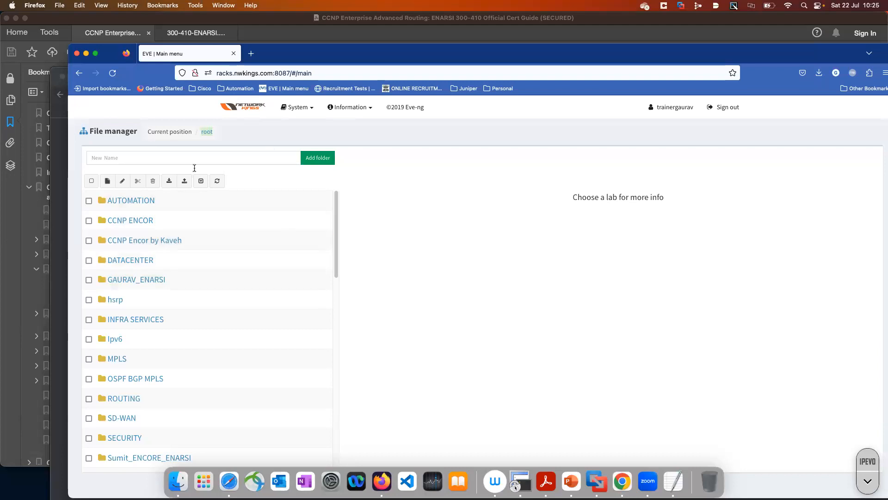
Close the Firefox window and the empty new tab in Chrome to return to the local DHCP_Relay topology
left_click(77, 54)
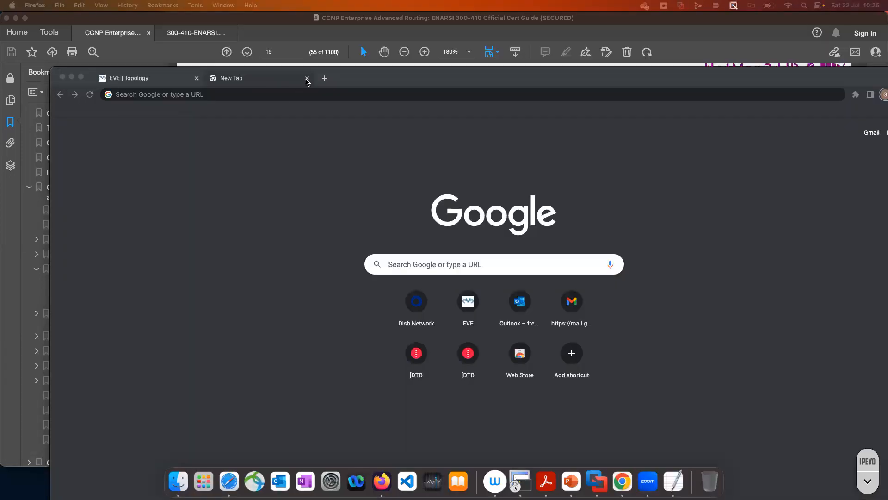
left_click(305, 81)
left_click(305, 81)
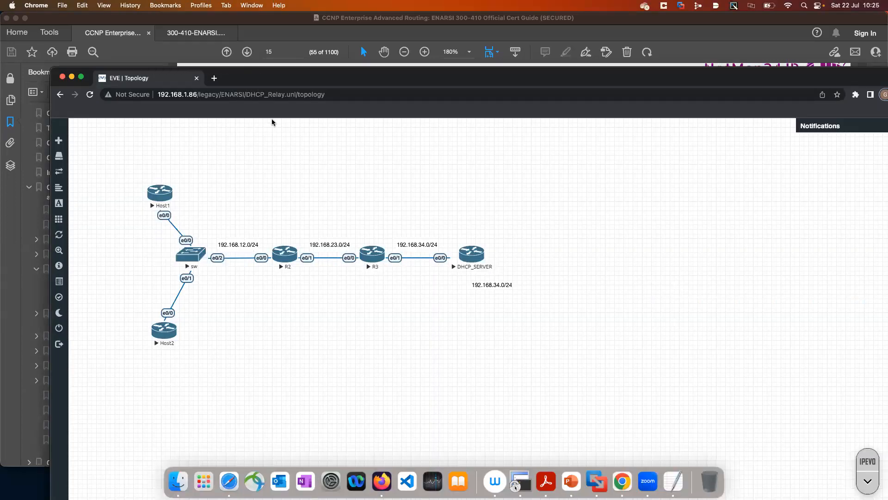
Try to open consoles to all nodes of the local lab, move the browser window aside and close the Host1 console tab
double_click(254, 71)
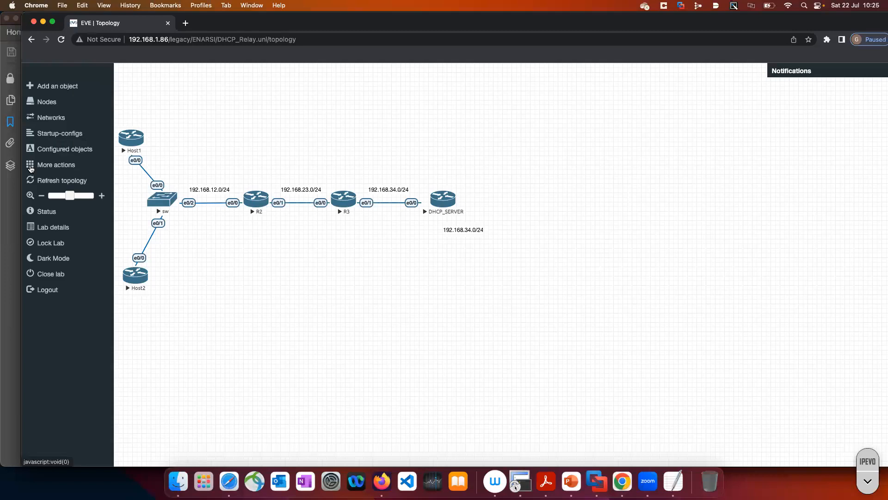
left_click(31, 166)
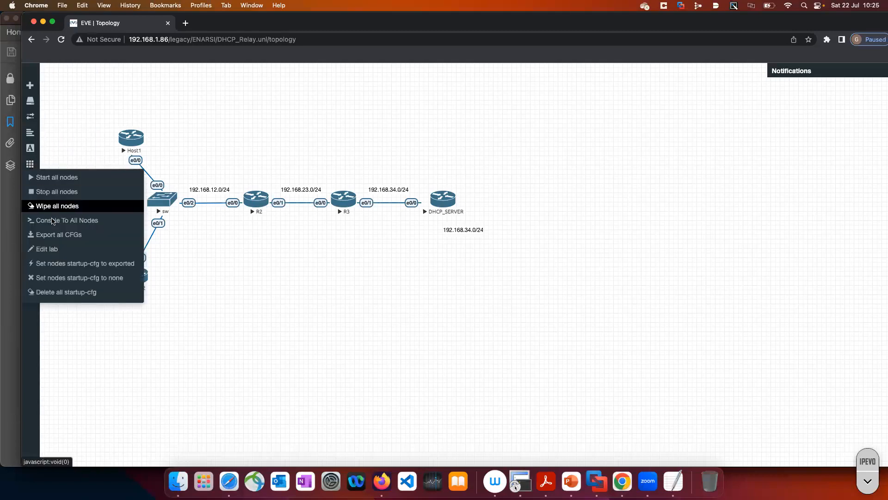
left_click(53, 222)
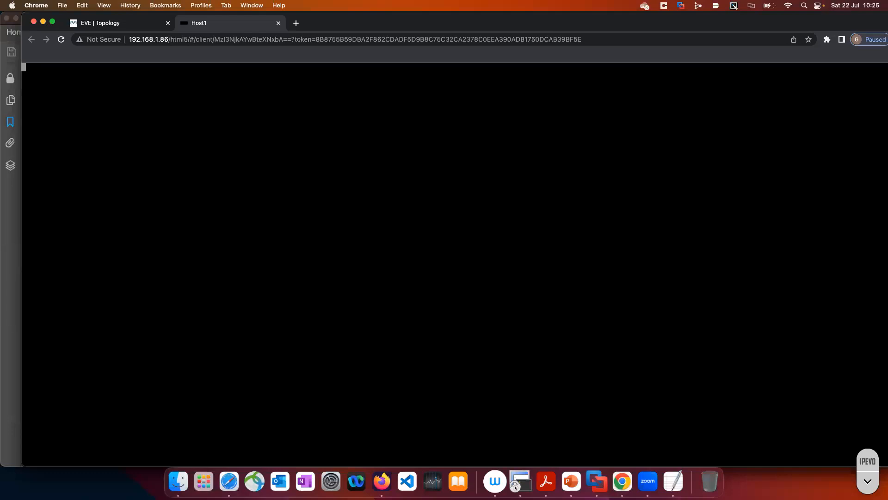
left_click_drag(717, 22, 739, 79)
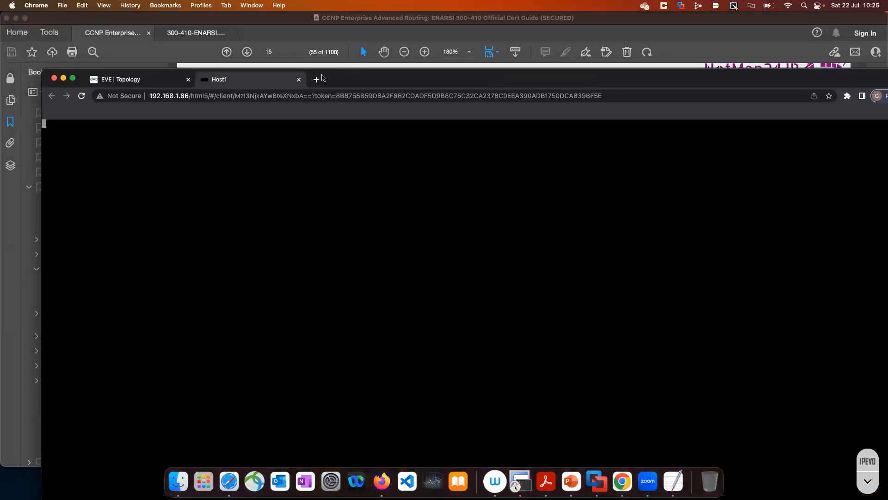
left_click(298, 80)
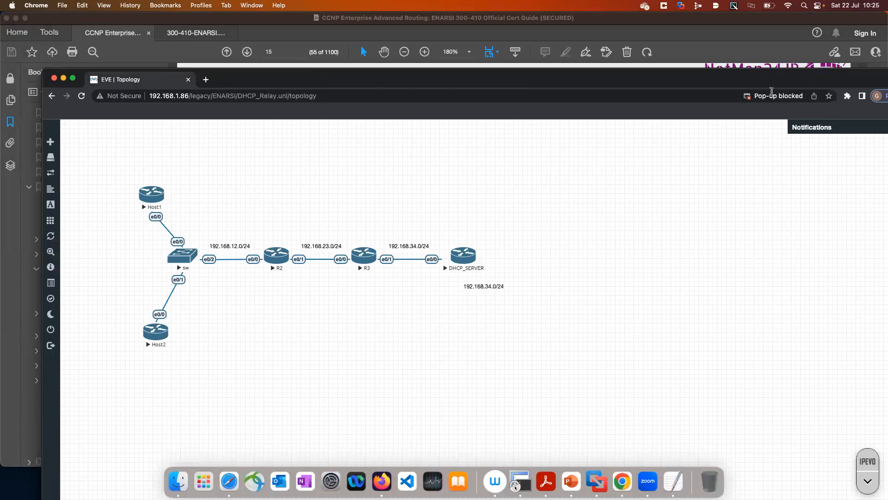
left_click(799, 100)
left_click(798, 98)
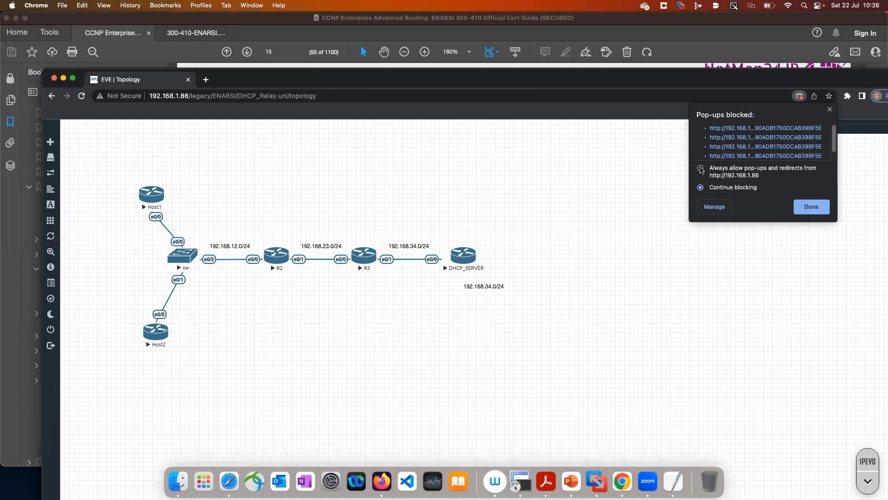
left_click(815, 206)
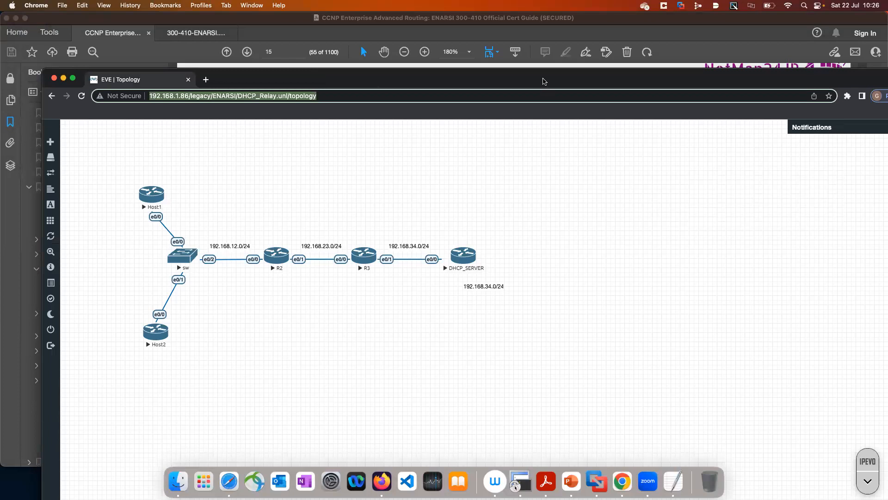
double_click(535, 84)
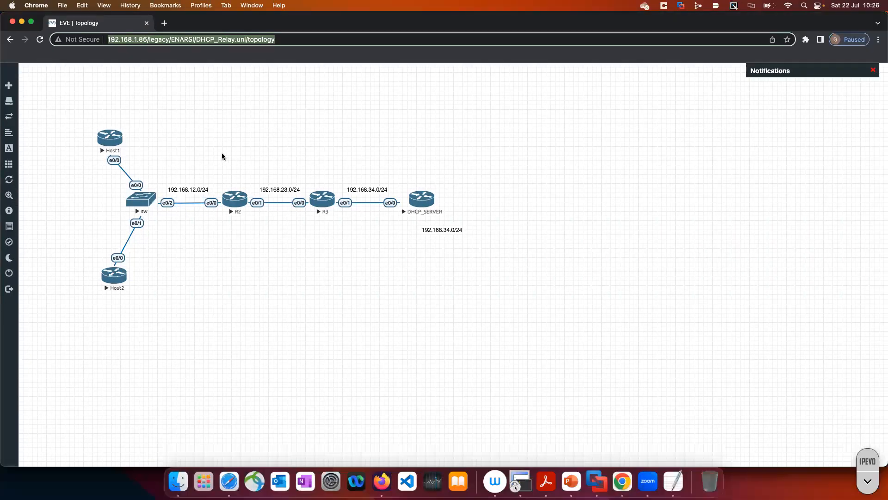
Open Host1's console, and close both the topology tab and the Host1 tab
left_click(120, 143)
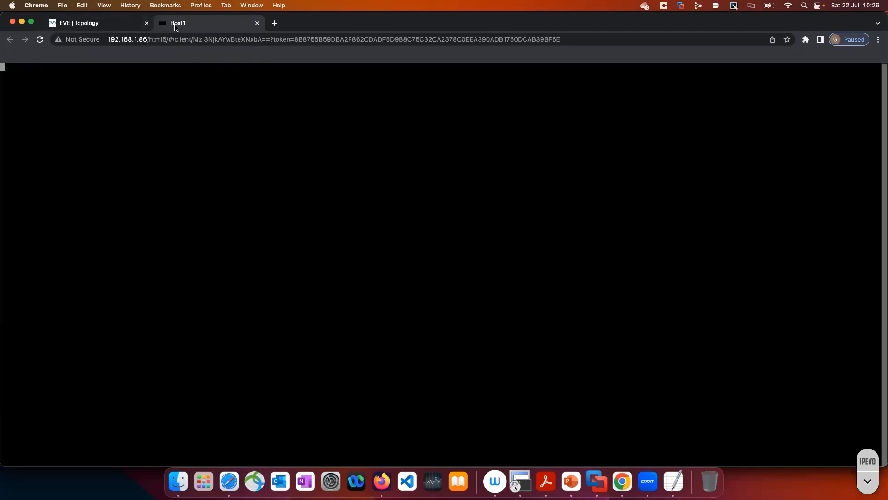
left_click(147, 23)
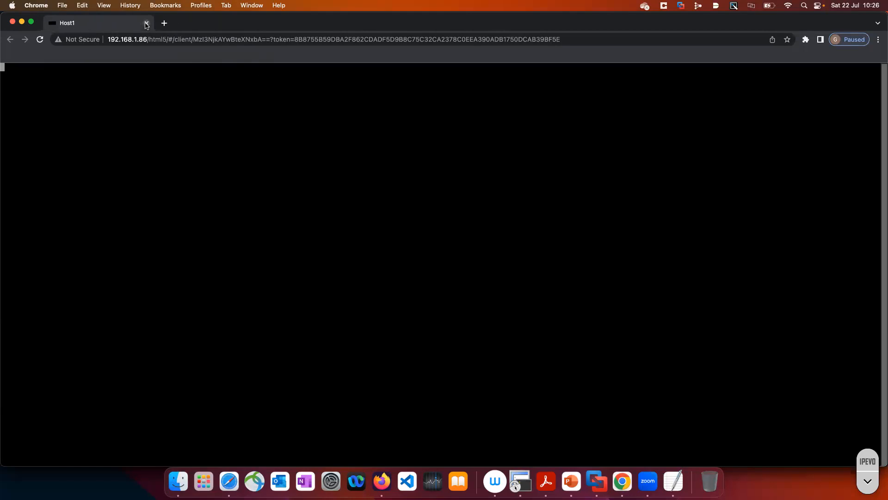
left_click(147, 23)
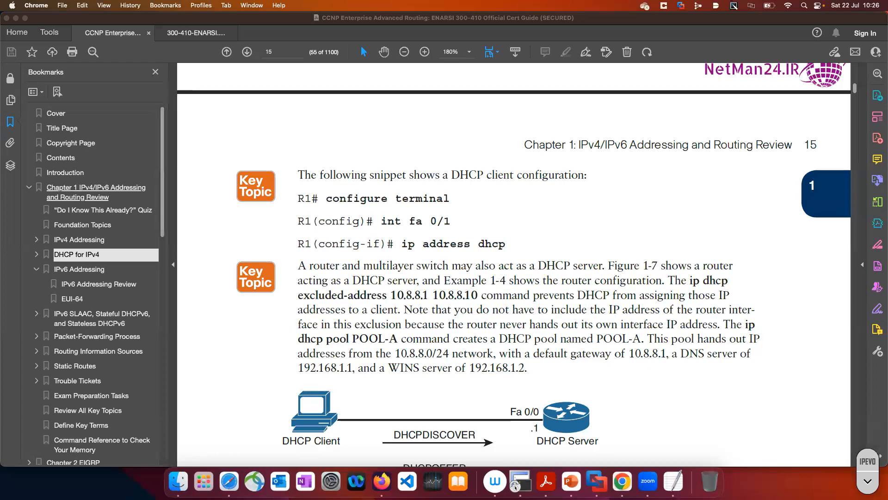
Open a new Chrome window and load the EVE-NG server at 192.168.1.86
left_click(626, 484)
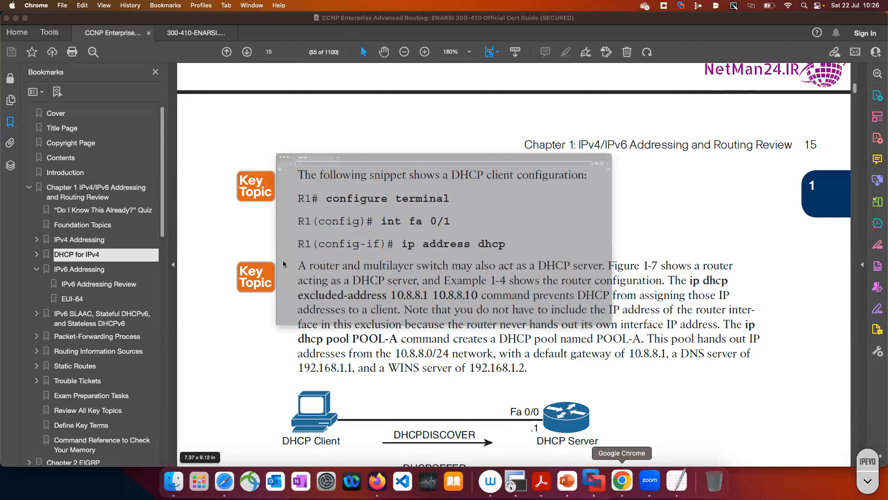
type("192.168.1.86")
key("Return")
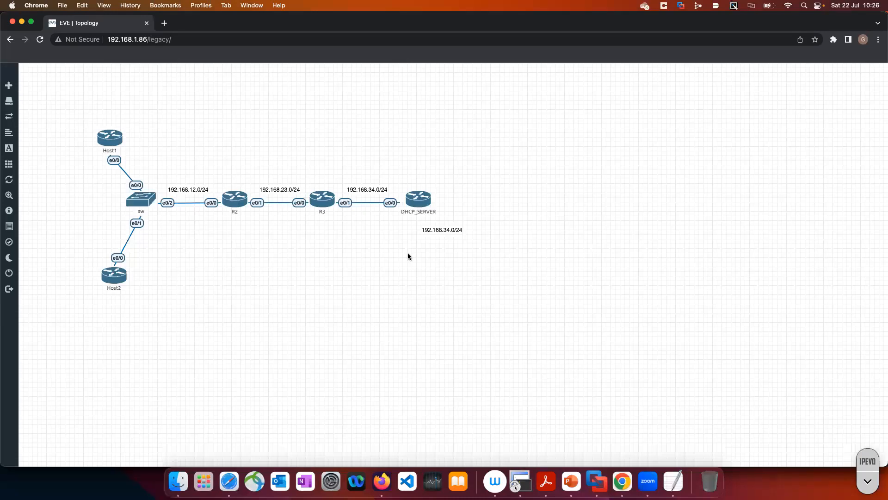
Log out of EVE-NG and sign back in with the admin username and account password, keeping the native console option
mouse_move(21, 291)
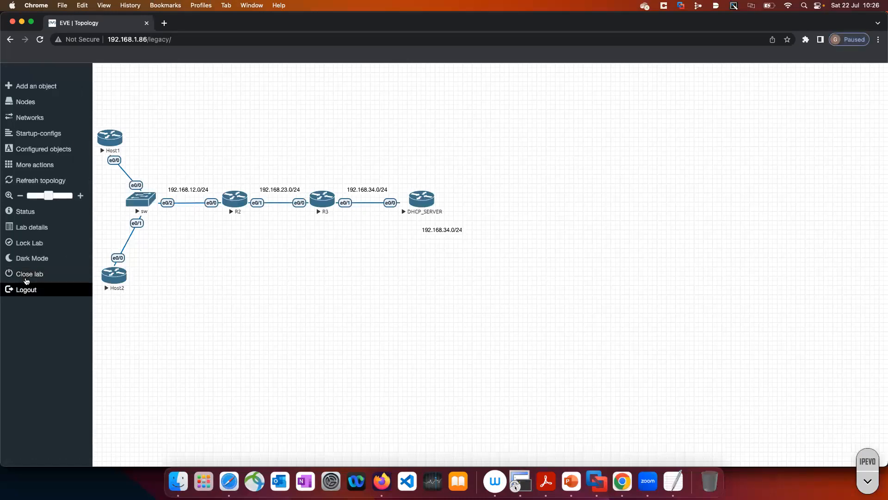
left_click(26, 291)
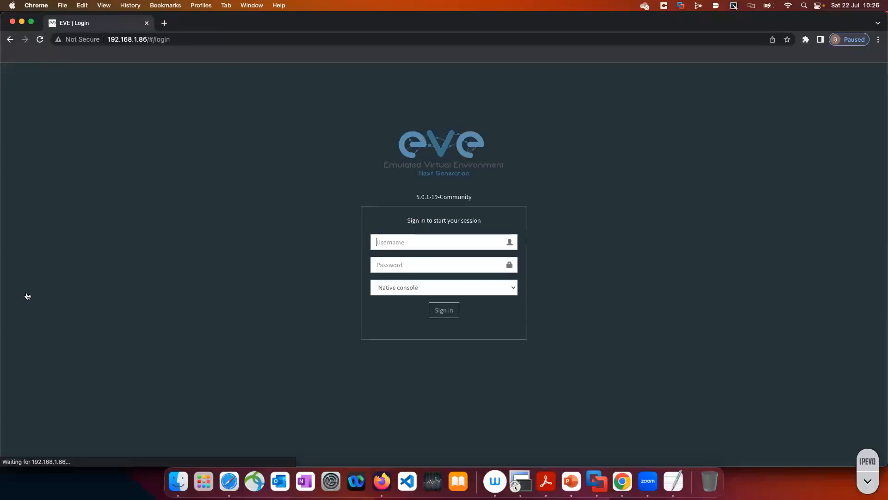
type("ad")
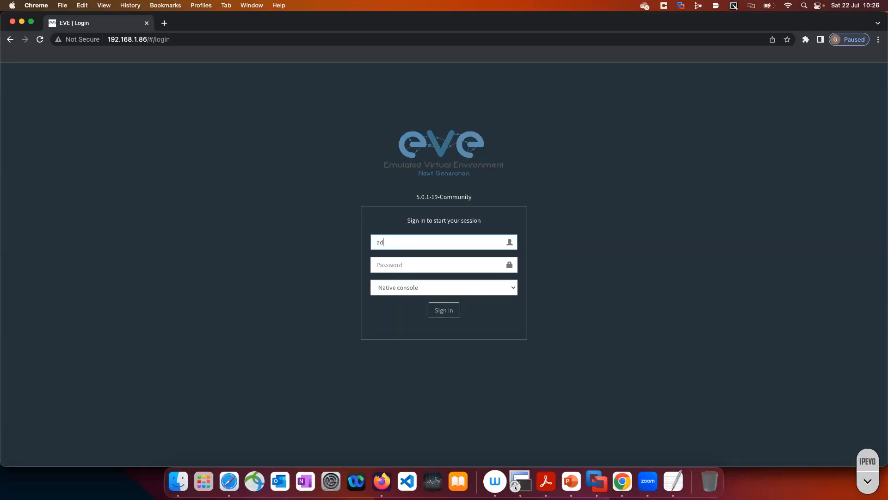
type("min")
key("Tab")
type("eve")
key("Return")
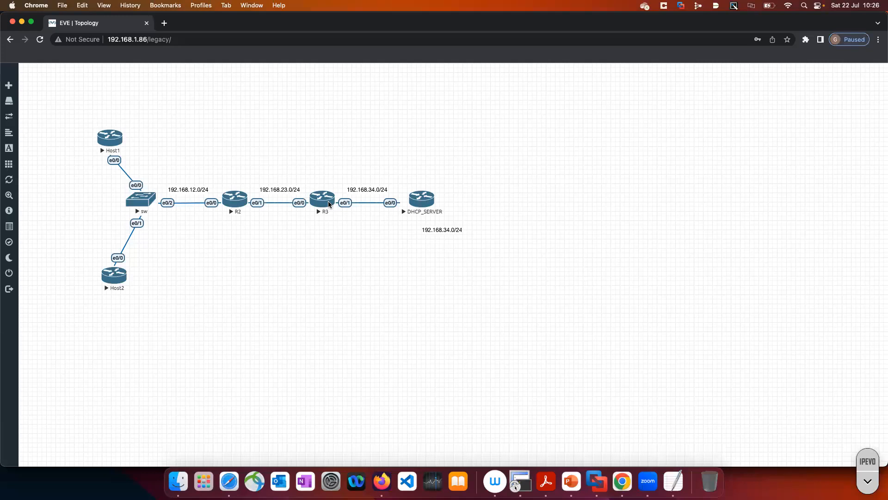
Open the R3 and DHCP_SERVER consoles in iTerm and place the DHCP_SERVER node slightly farther from R3
left_click(329, 204)
left_click(504, 102)
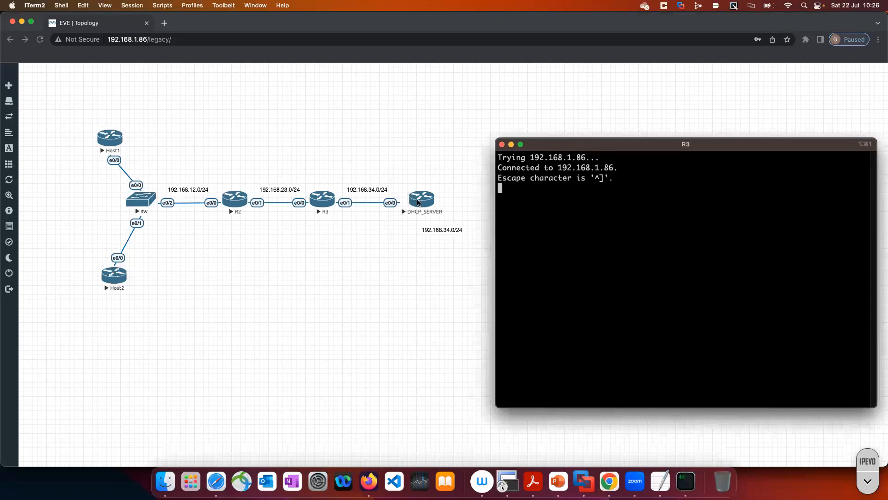
left_click(422, 200)
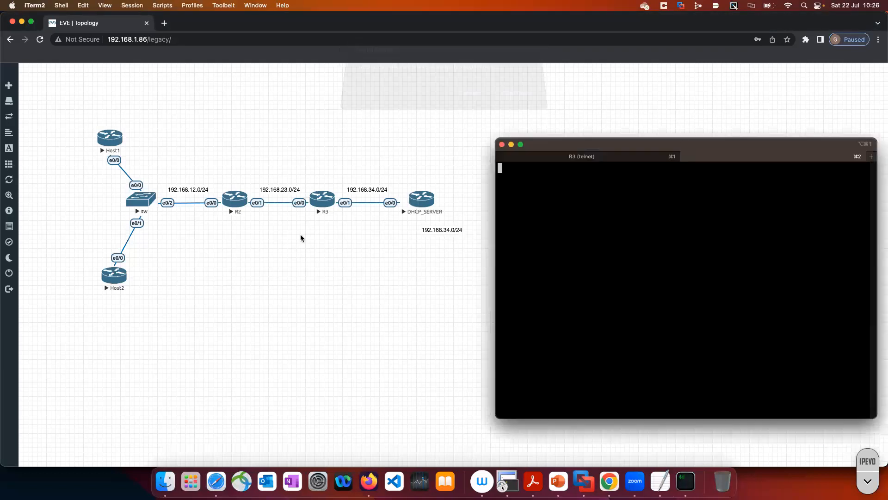
left_click(452, 191)
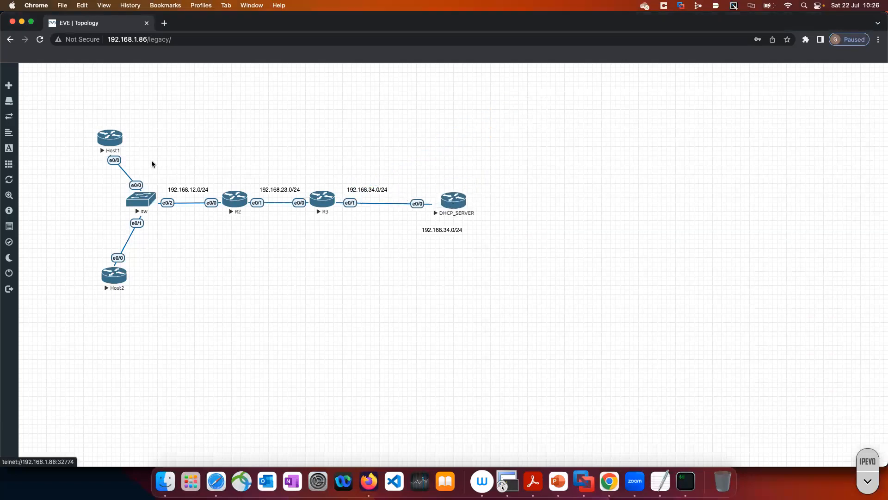
Open the Host1 and Host2 consoles in iTerm and place the Host2 node back below the switch
left_click(115, 135)
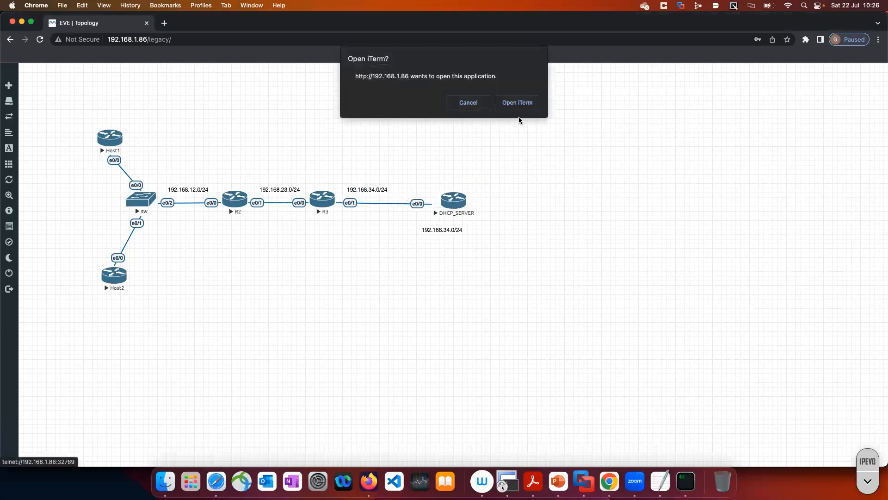
left_click(517, 101)
left_click(124, 279)
left_click(504, 104)
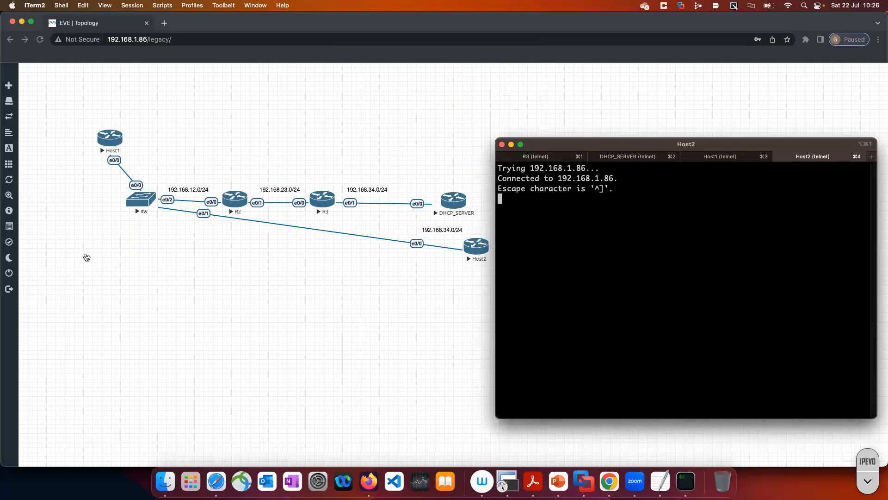
left_click(97, 267)
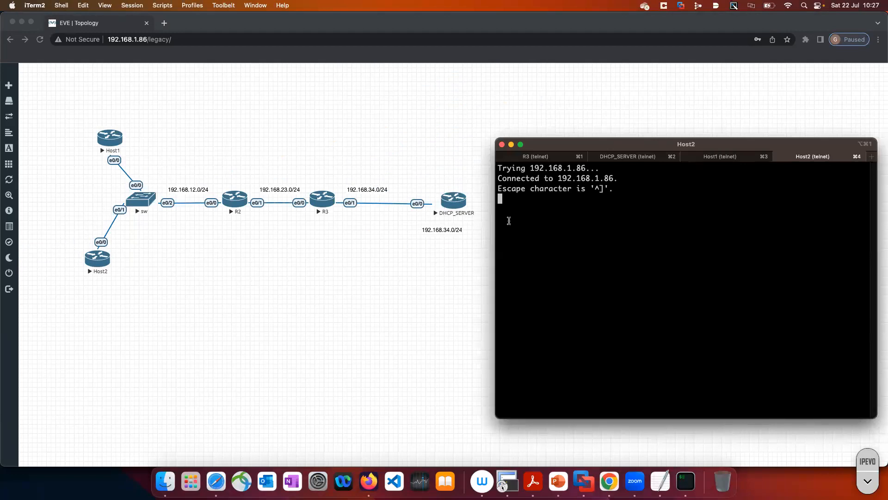
Wake the DHCP_SERVER console and enter privileged EXEC mode
left_click(641, 157)
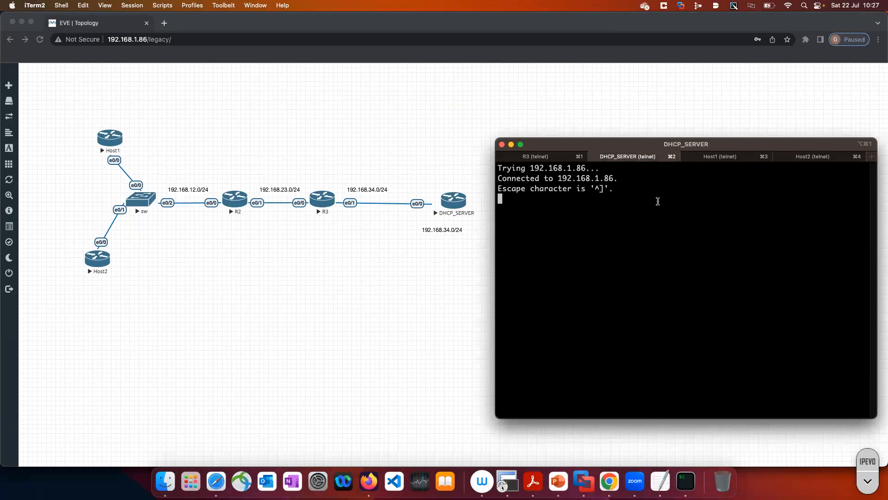
key("Return")
key("Return")
key("Return")
key("Return")
type("en")
key("Return")
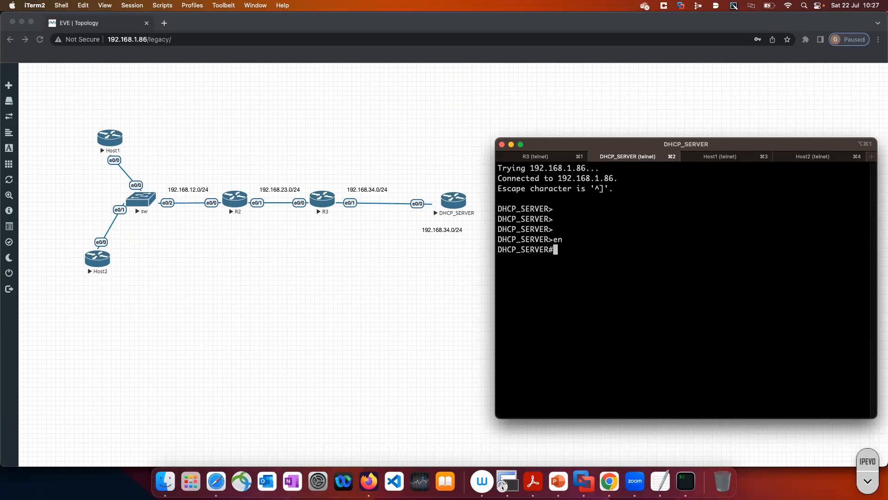
Show DHCP_SERVER's running configuration and page through to the DHCP excluded-address and pool section
type("sh ")
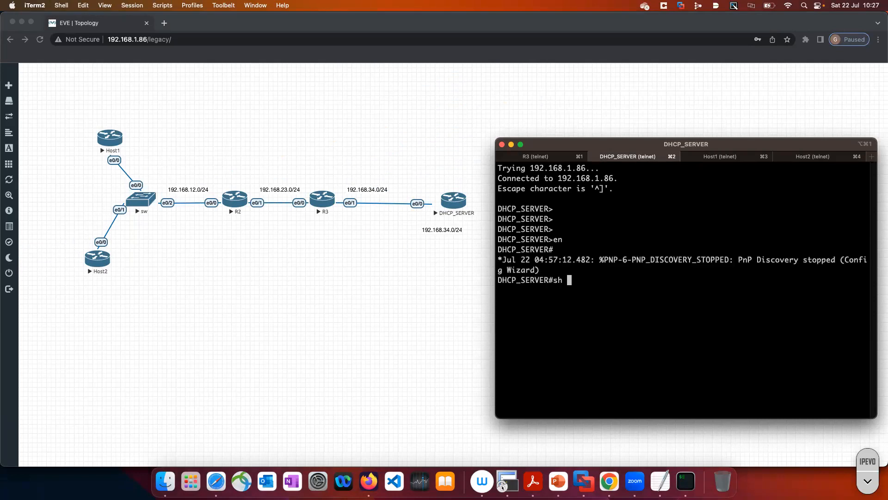
type("run")
key("Return")
key("Return")
key("Return")
key("Return")
key("Return")
key("Return")
key("Return")
key("Return")
key("Return")
key("Return")
key("Return")
key("Return")
key("Return")
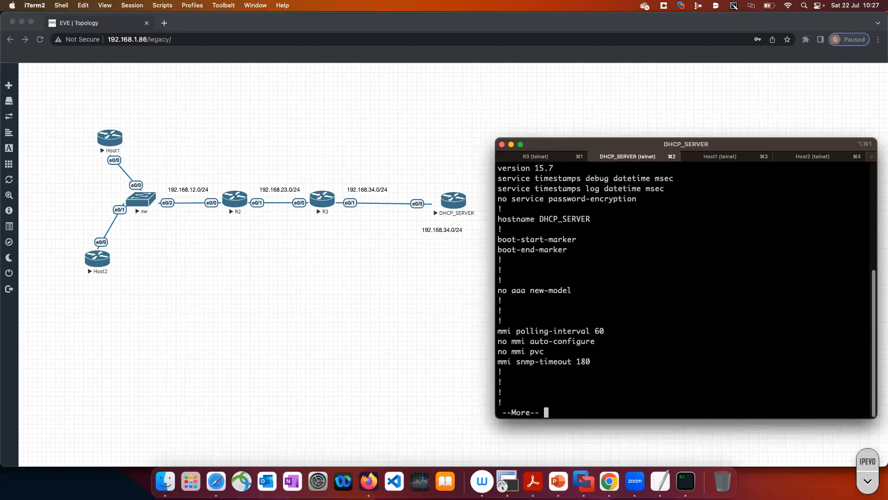
key("Return")
key("Return")
key("Return")
key("Return")
key("Return")
key("Return")
key("Return")
key("Return")
key("Return")
key("Return")
key("Return")
key("Return")
key("Return")
key("Return")
key("Return")
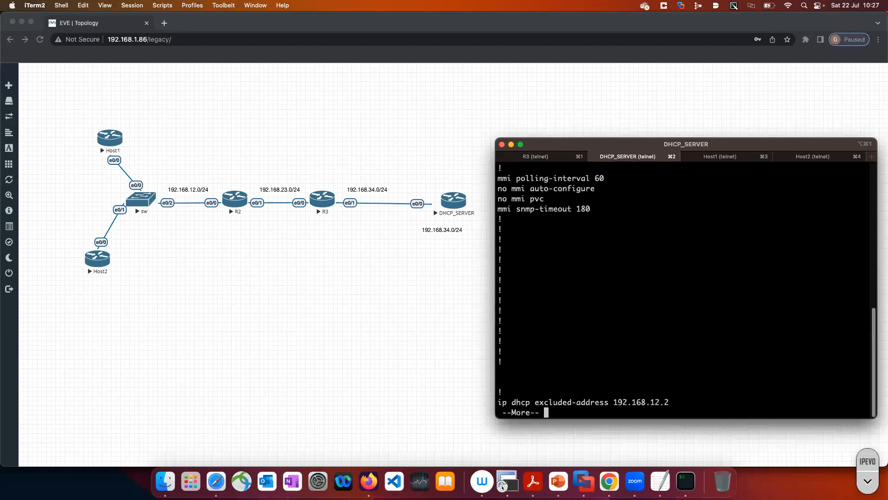
key("Return")
key("Return")
key("Return")
key("Return")
key("Return")
key("Return")
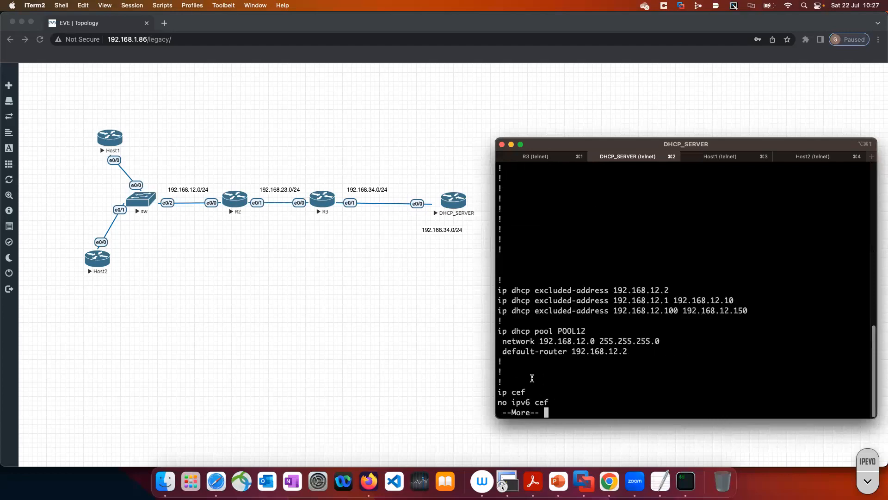
Copy the excluded-address and POOL12 configuration lines from the console into the TextEdit notes, below the example list
left_click_drag(510, 366, 494, 293)
key("super+c")
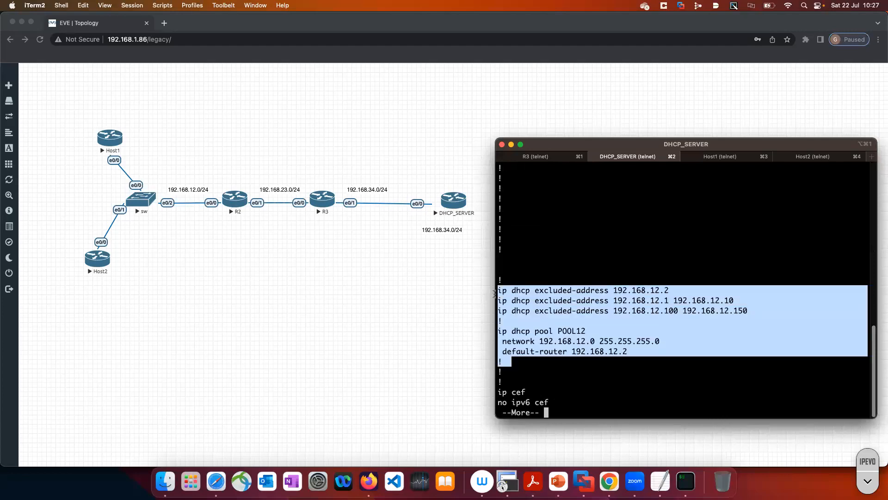
right_click(546, 314)
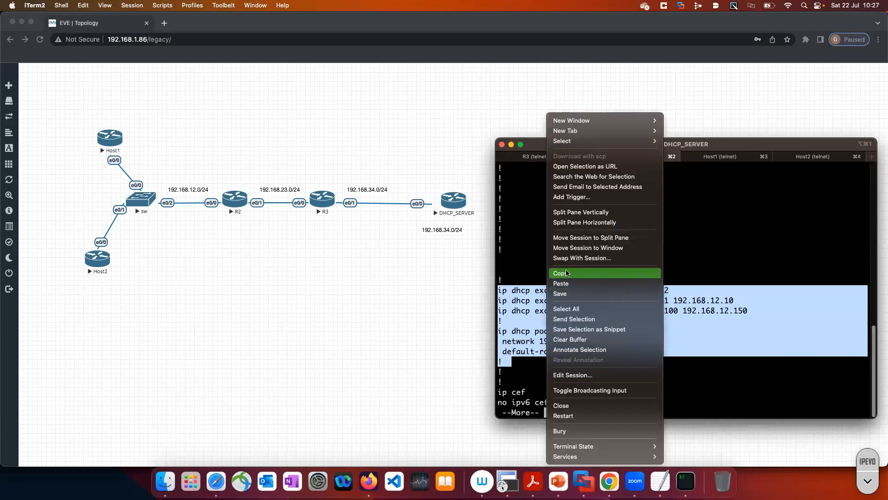
left_click(660, 481)
left_click(660, 481)
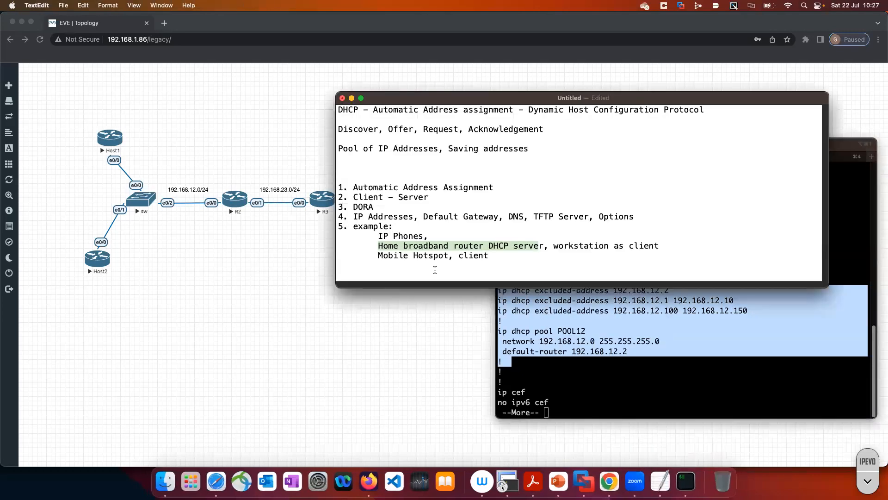
key("Return")
key("Return")
key("Return")
key("super+v")
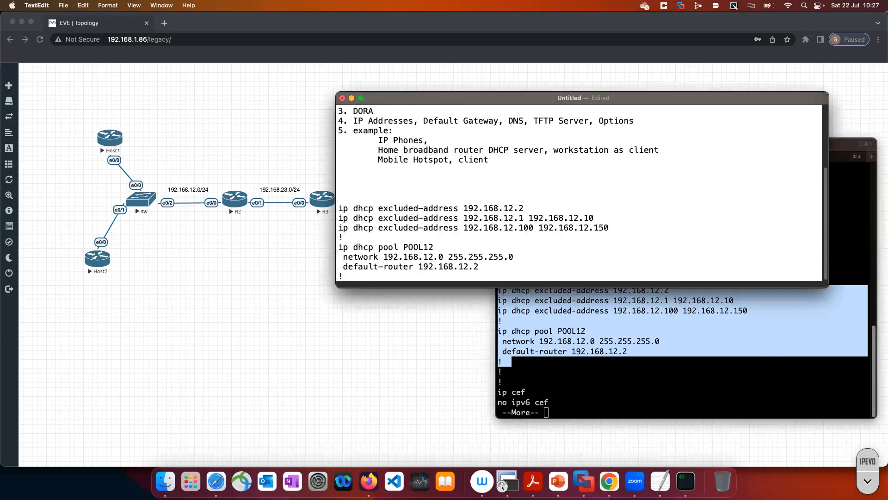
Quit the configuration listing on DHCP_SERVER, enter global configuration mode and remove the DHCP pool POOL12
left_click(527, 349)
type("q")
type("conf t")
key("Return")
type("no ")
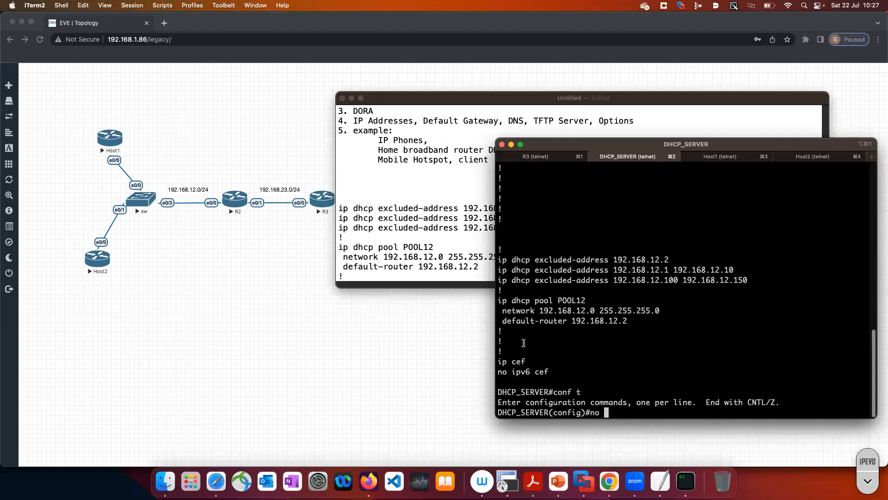
type("ip dhcp pool POOL12")
key("Return")
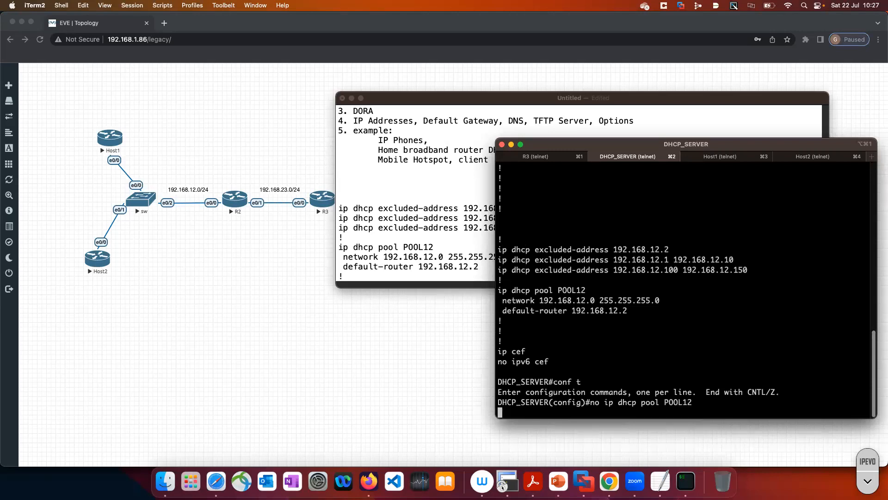
Remove the DHCP excluded address 192.168.12.2 from DHCP_SERVER
type("n o")
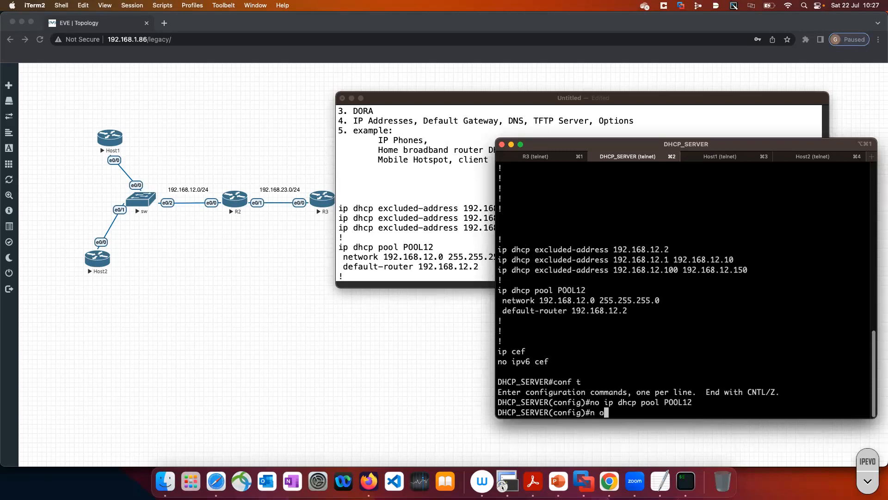
key("BackSpace")
key("BackSpace")
type("o ip dcp")
key("BackSpace")
key("BackSpace")
type("hdcp")
key("BackSpace")
key("BackSpace")
key("BackSpace")
key("BackSpace")
type("cp ex")
key("Tab")
type("1")
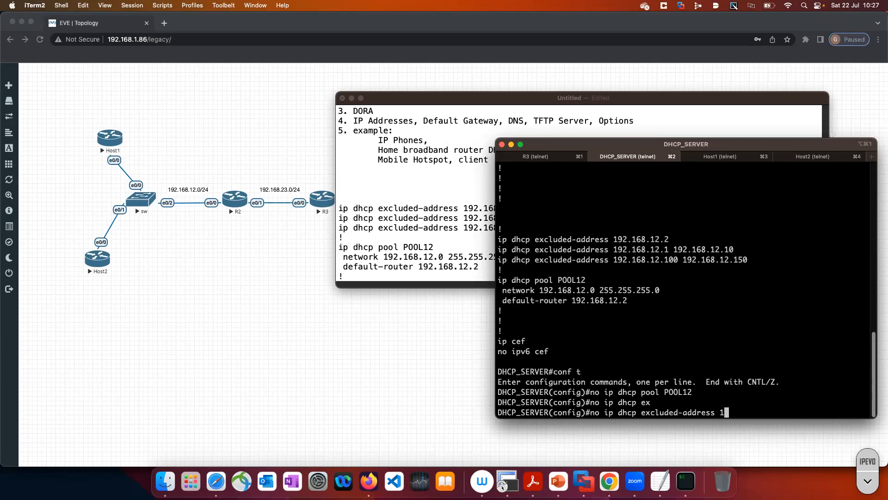
type("92.168.12.2")
key("Return")
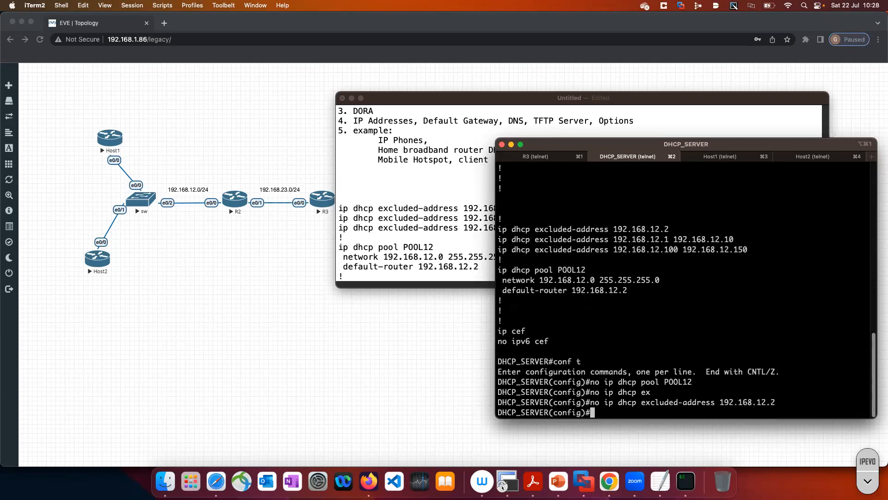
Remove the DHCP excluded-address range 192.168.12.1 to 192.168.12.10 from DHCP_SERVER
type("no ip dhcp ex")
key("Tab")
type("1")
type("92.168.12.")
type("1 2")
type("92.1")
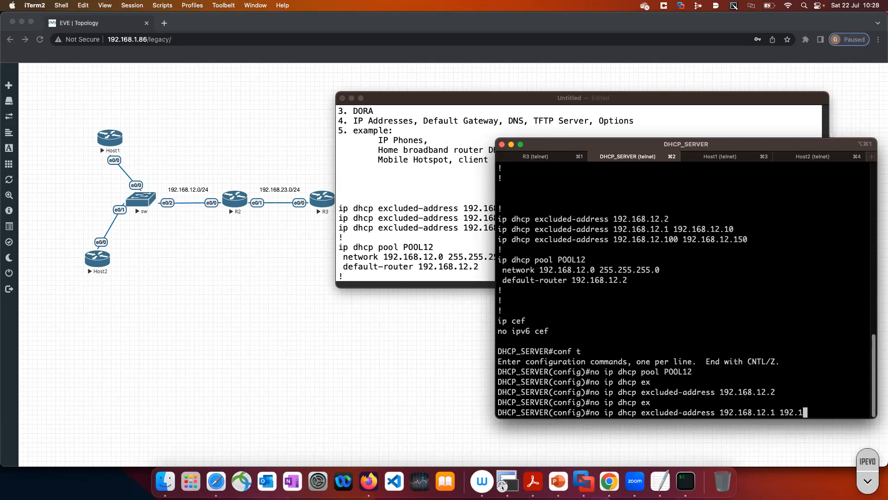
type("68.12.10")
key("Return")
Remove the DHCP excluded-address range 192.168.12.100 to 192.168.12.150 from DHCP_SERVER
key("Up")
key("BackSpace")
key("BackSpace")
key("BackSpace")
key("BackSpace")
key("BackSpace")
key("BackSpace")
key("BackSpace")
key("BackSpace")
key("BackSpace")
key("BackSpace")
key("BackSpace")
key("BackSpace")
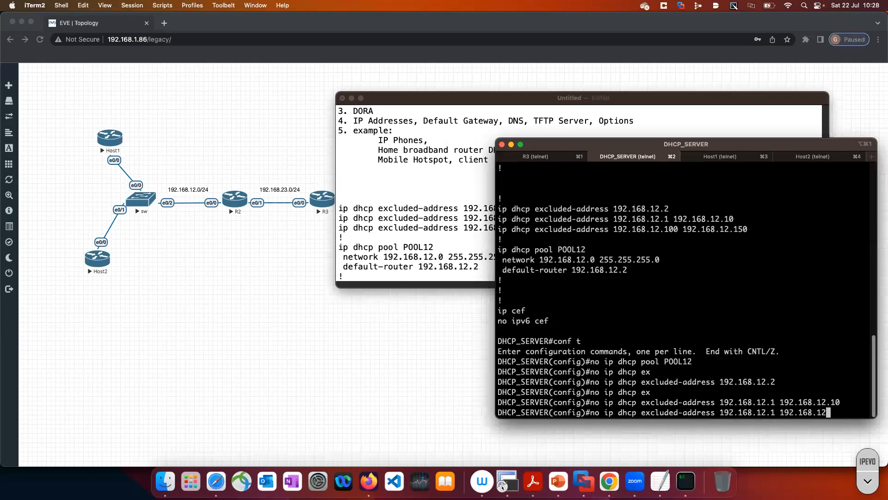
key("BackSpace")
key("BackSpace")
type("00 192.168.12.150")
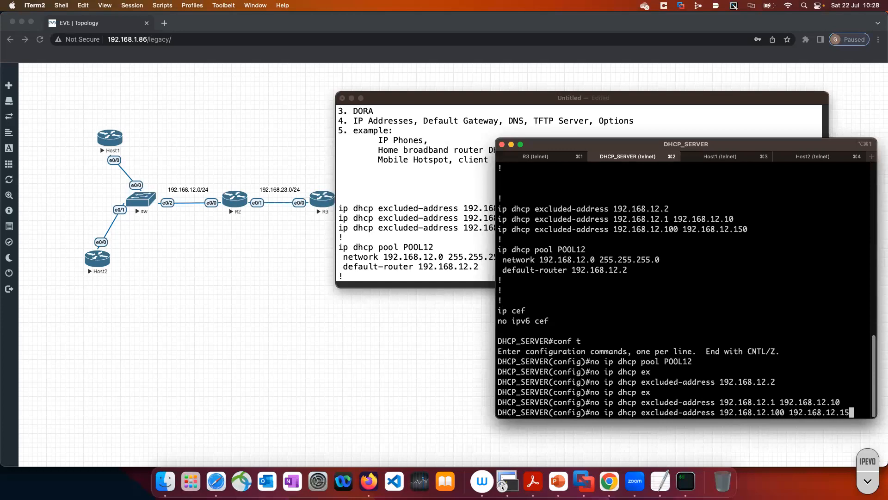
key("Return")
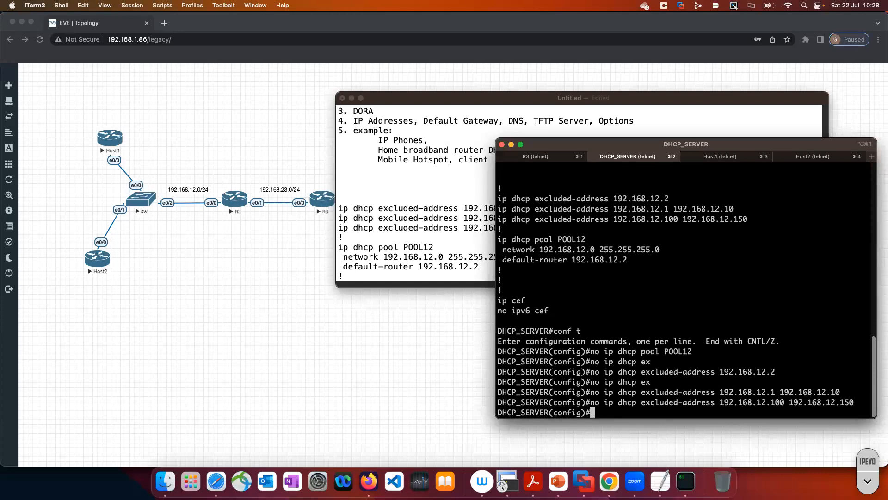
Leave configuration mode on DHCP_SERVER and minimize the TextEdit notes window
type("end")
key("Return")
key("Return")
key("Return")
key("Return")
key("Return")
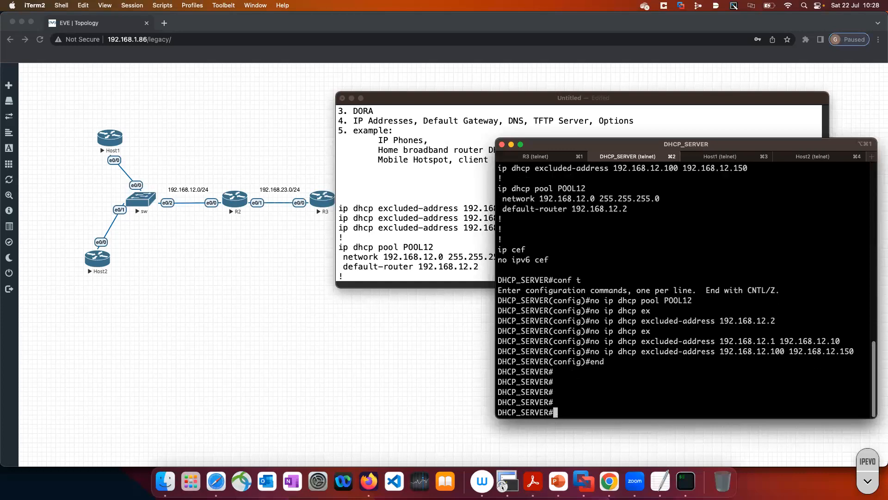
left_click(352, 98)
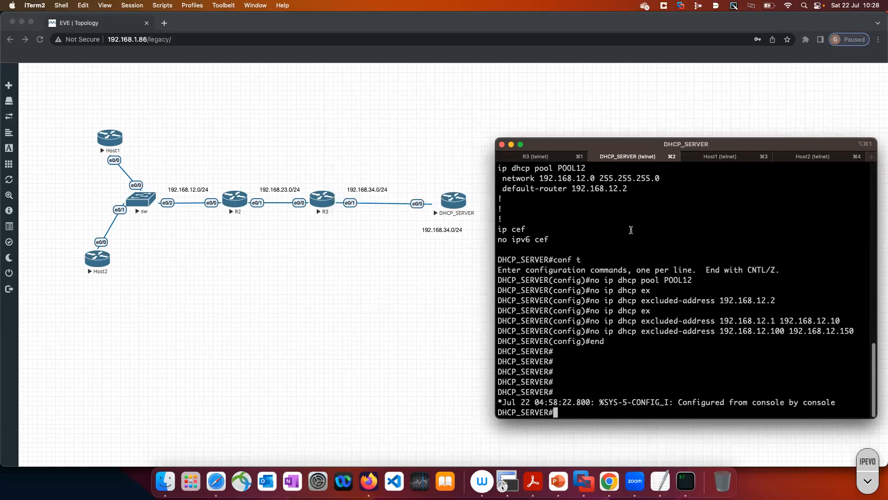
Open R2's console in iTerm and enter privileged EXEC mode
left_click(236, 207)
left_click(512, 105)
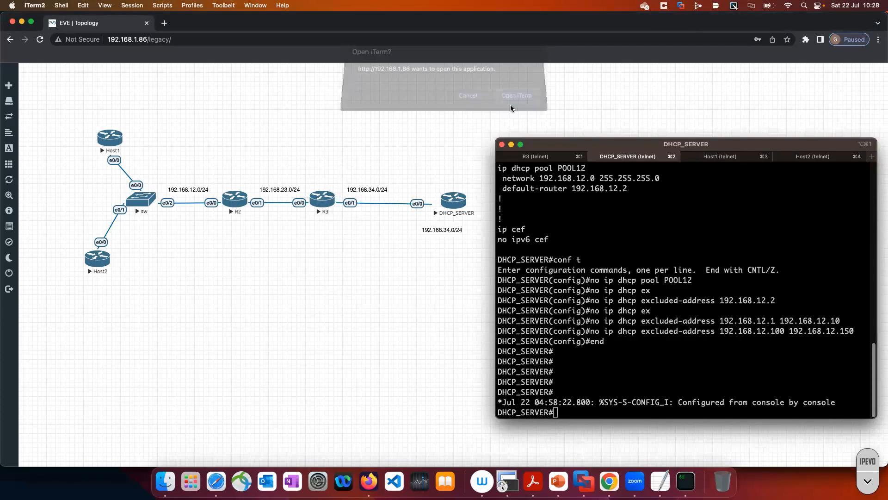
key("Return")
key("Return")
key("Return")
key("Return")
type("en")
key("Return")
key("Return")
key("Return")
Display R2's brief IP interface summary with sh ip int br
key("Return")
type("sh ip int r")
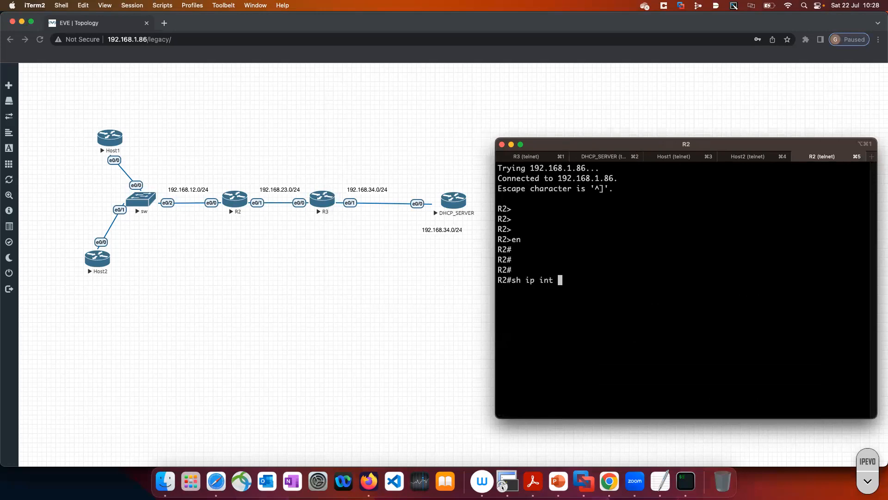
key("Return")
type("sh ip int br")
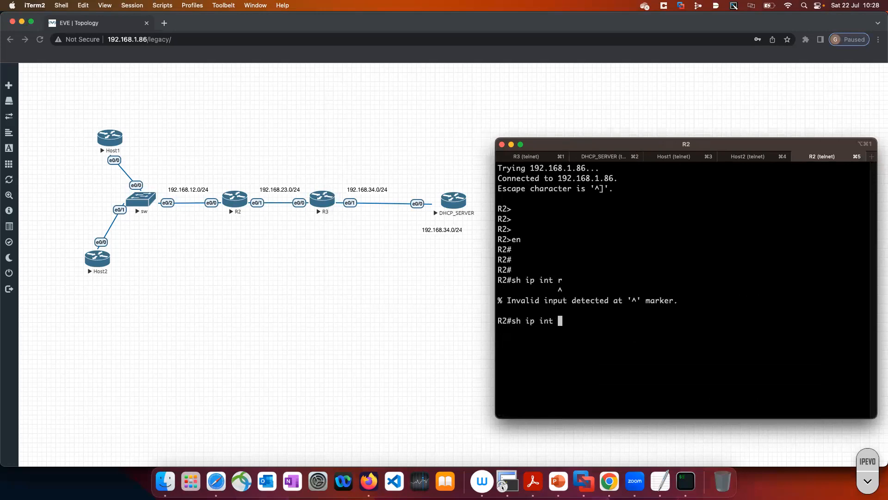
key("Return")
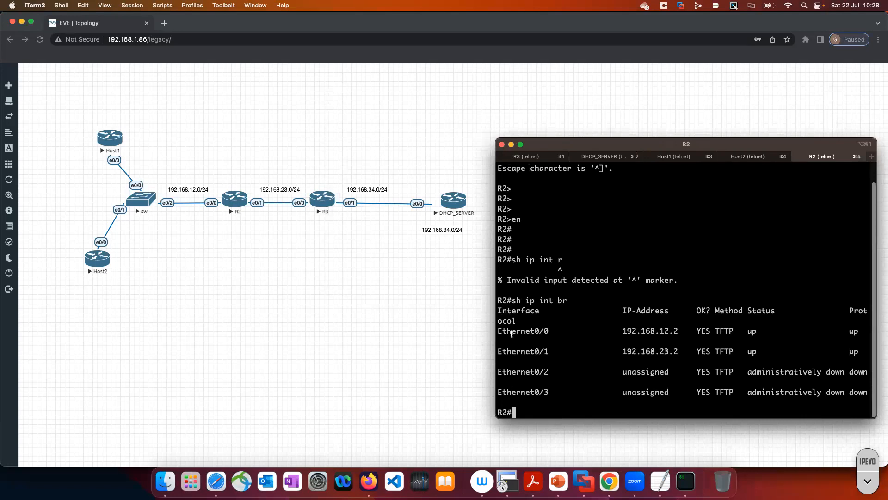
Review the addresses of R2's Ethernet0/0 and Ethernet0/1, and display its routing protocols with sh ip protocols in an enlarged terminal window
left_click_drag(554, 331, 520, 351)
left_click(672, 349)
left_click_drag(671, 348, 629, 331)
left_click(636, 348)
type("sh ip pro")
key("Tab")
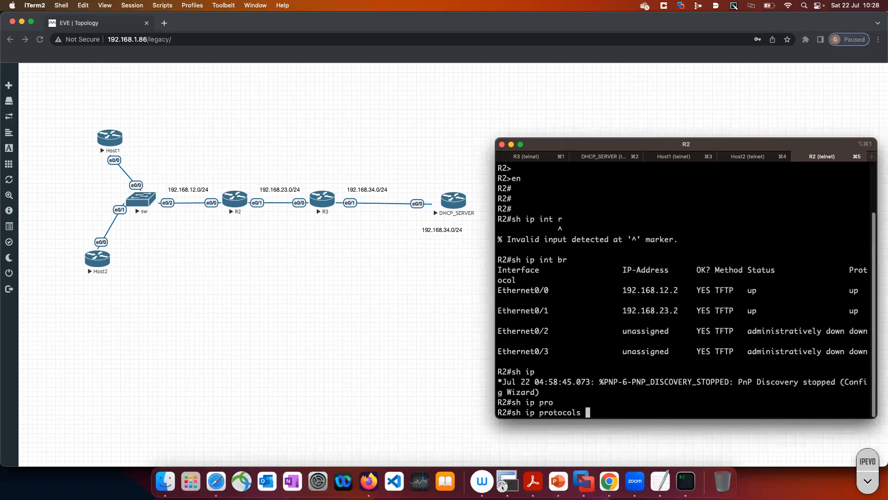
key("Return")
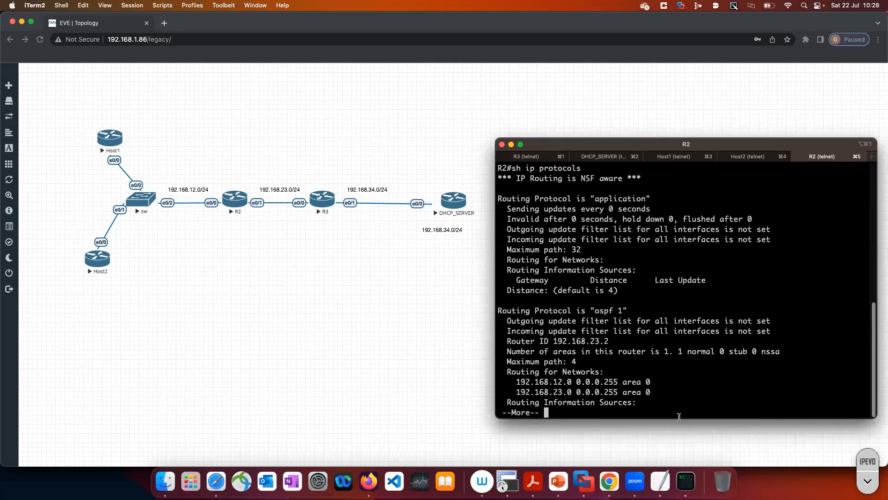
left_click_drag(680, 417, 683, 458)
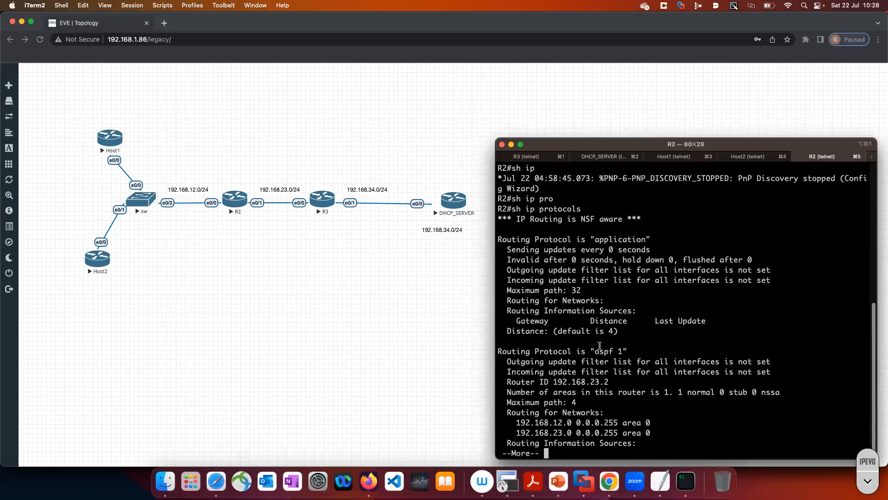
Highlight the ospf 1 process and its advertised networks on R2, and page through the rest of the output
left_click_drag(502, 349, 622, 352)
mouse_move(517, 419)
left_mouse_down()
mouse_move(648, 434)
mouse_move(528, 433)
mouse_move(499, 421)
left_mouse_up()
left_click(657, 437)
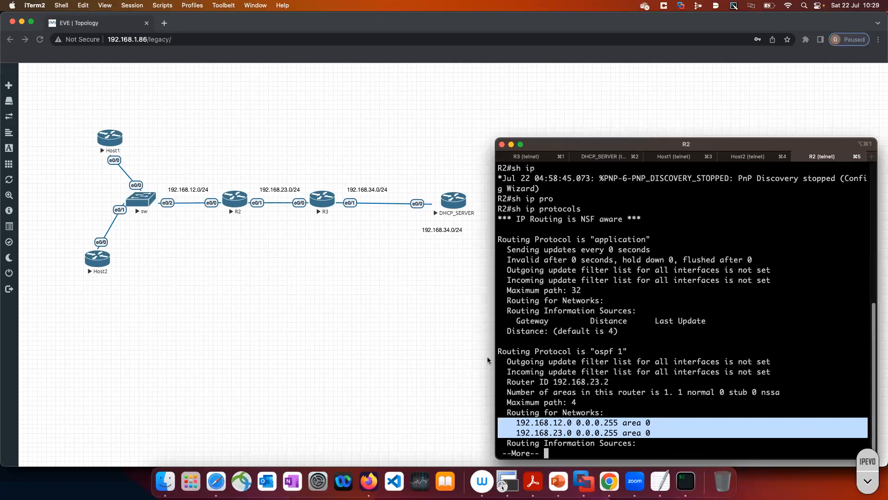
key("space")
key("Return")
key("Return")
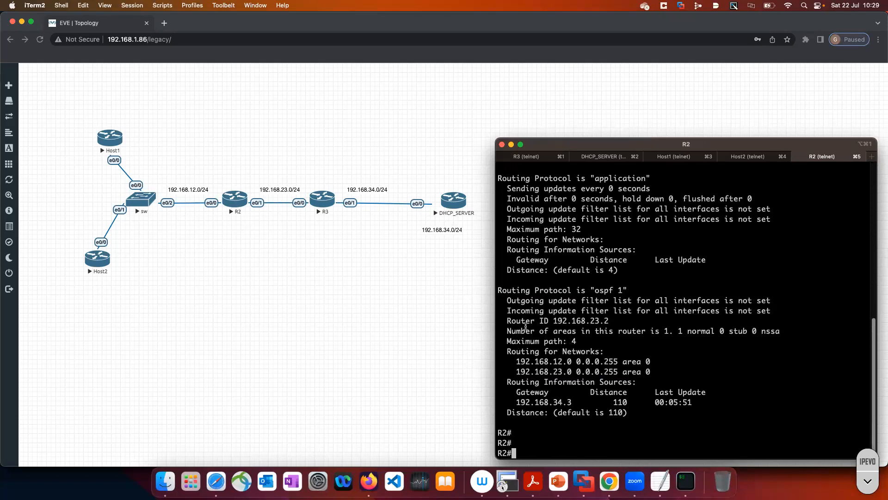
Display R2's routing table with sh ip route and highlight the 192.168.23.0/24 and OSPF-learned 192.168.34.0/24 routes
type("sh ip route")
key("Return")
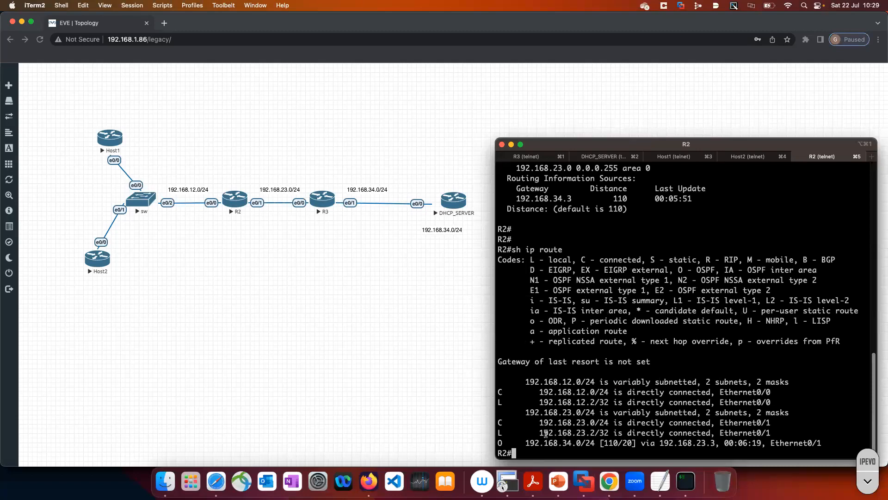
left_click_drag(526, 413, 596, 415)
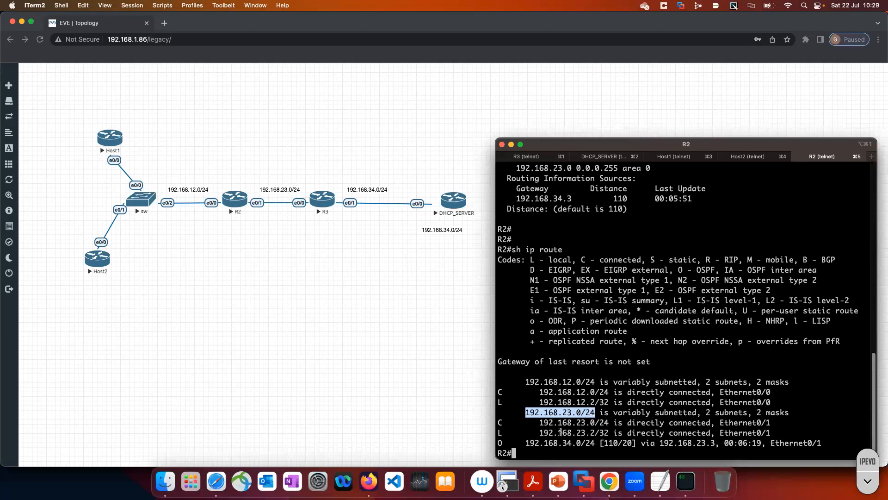
left_click_drag(525, 442, 600, 443)
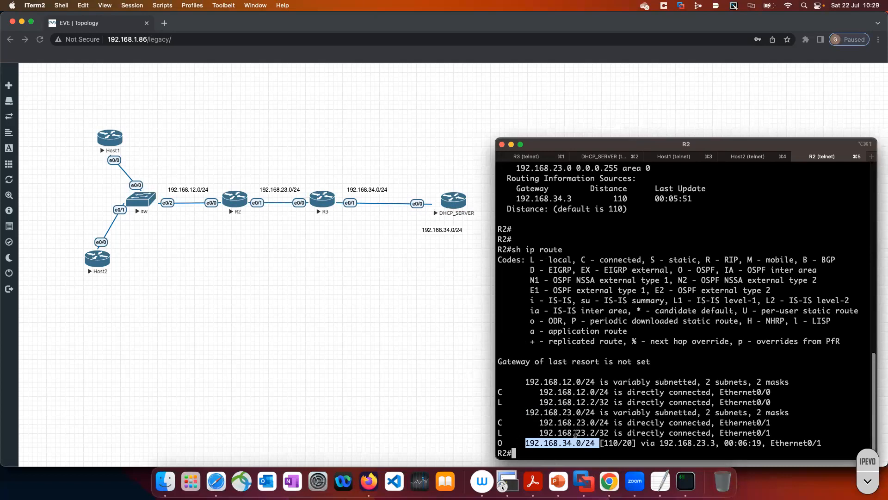
left_click(511, 442)
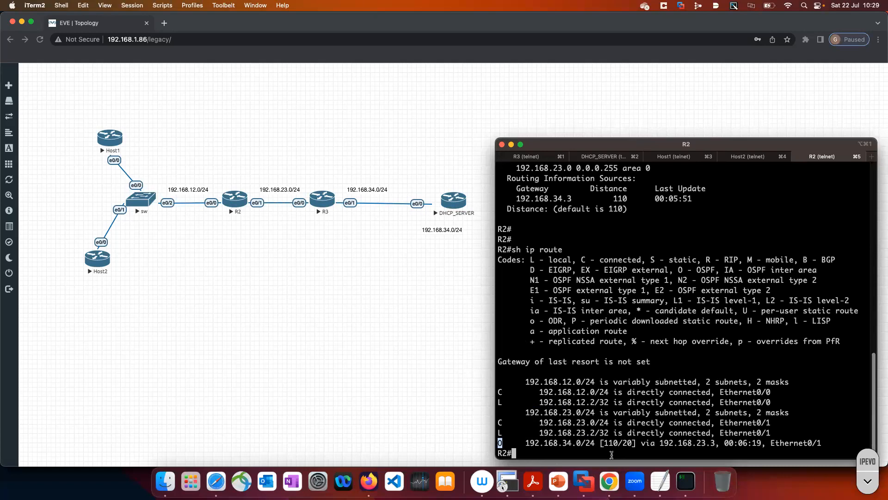
left_click_drag(603, 444, 618, 444)
left_click(604, 444)
left_click_drag(618, 445, 606, 444)
left_click_drag(498, 251, 679, 457)
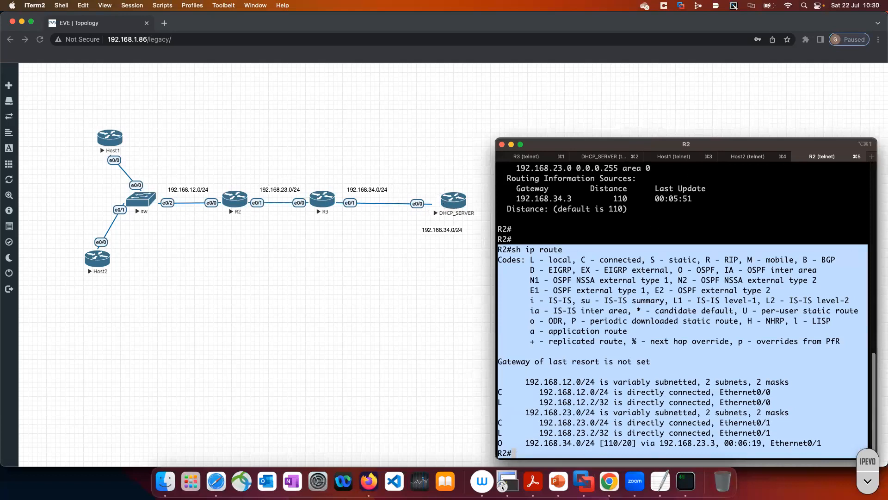
Display the routing table on DHCP_SERVER's console with sh ip route and highlight the static default route
left_click(606, 157)
key("Return")
key("Return")
key("Return")
key("Return")
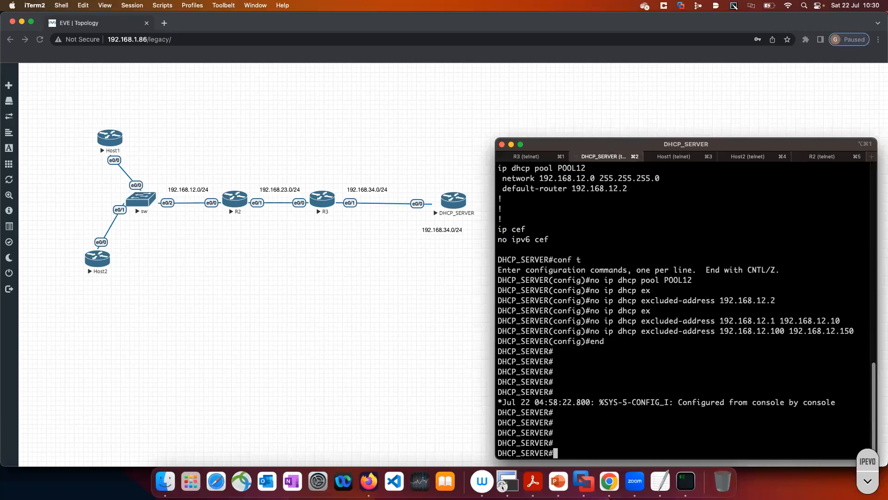
type("sh ip route")
key("Return")
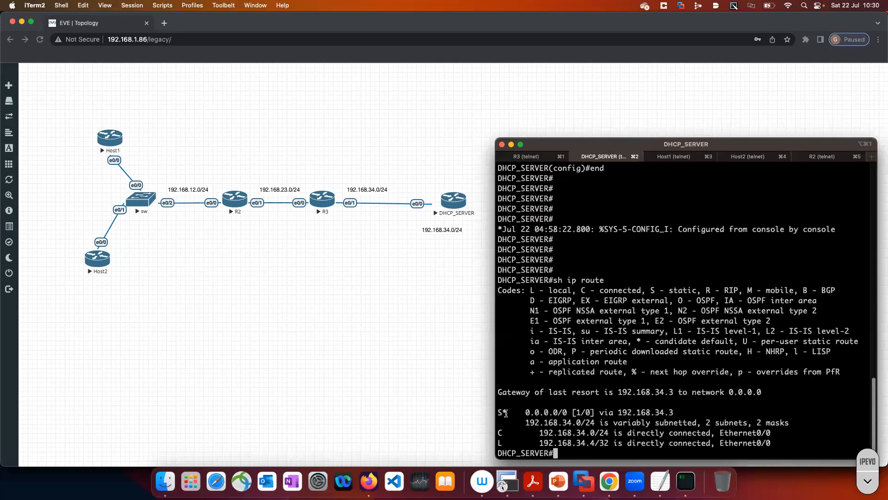
left_click_drag(499, 412, 523, 413)
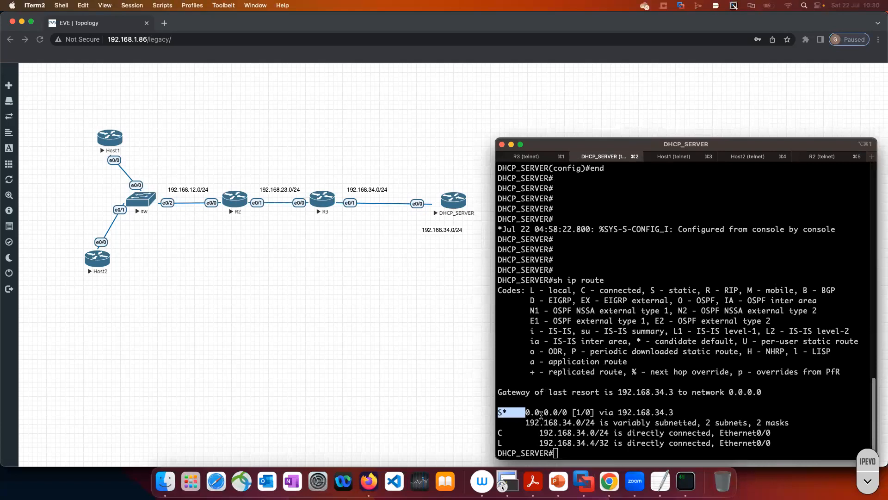
left_click(500, 412)
left_click(570, 415, "shift")
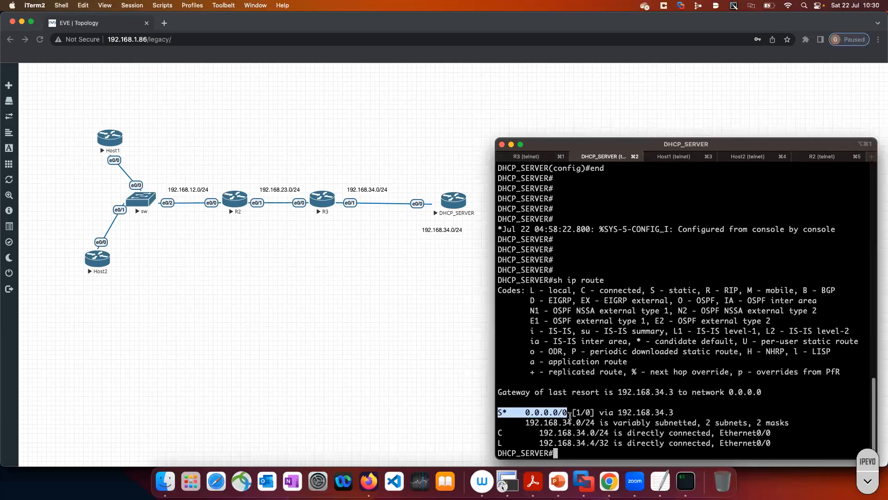
Display DHCP_SERVER's routing protocols with sh ip protocols, and highlight that output and the 0.0.0.0/0 static route
type("sh ip prot")
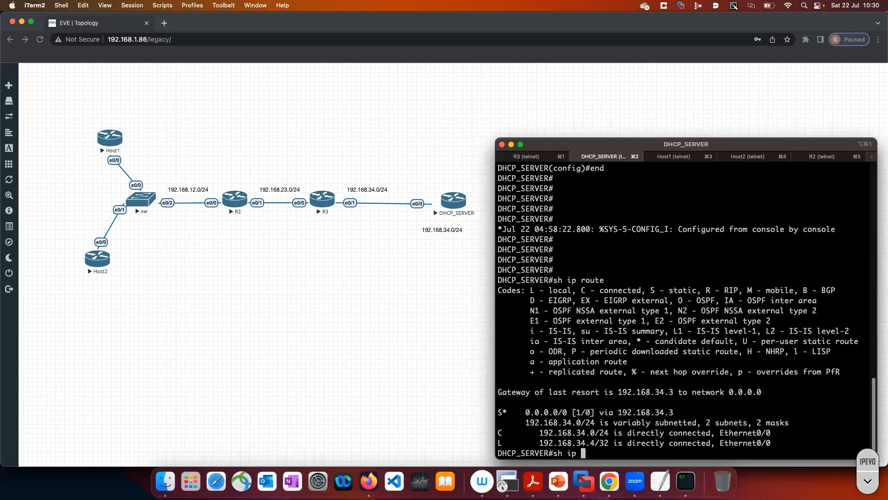
key("Tab")
key("Return")
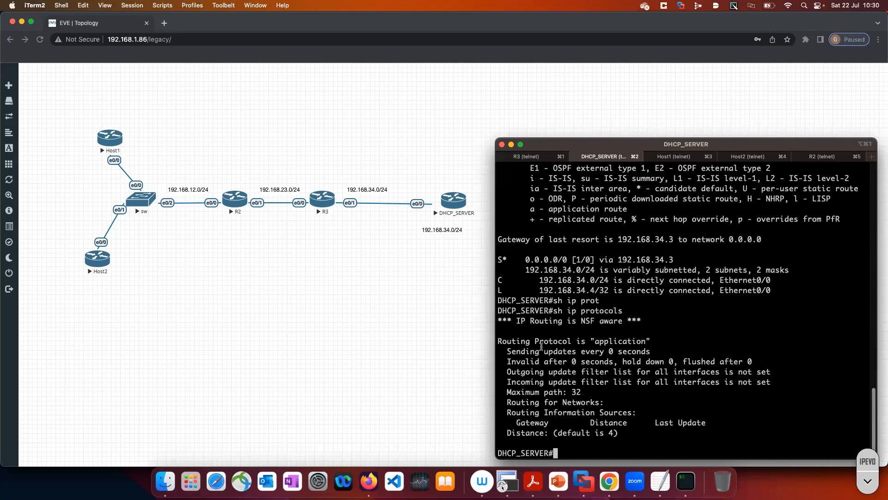
left_click_drag(499, 309, 636, 440)
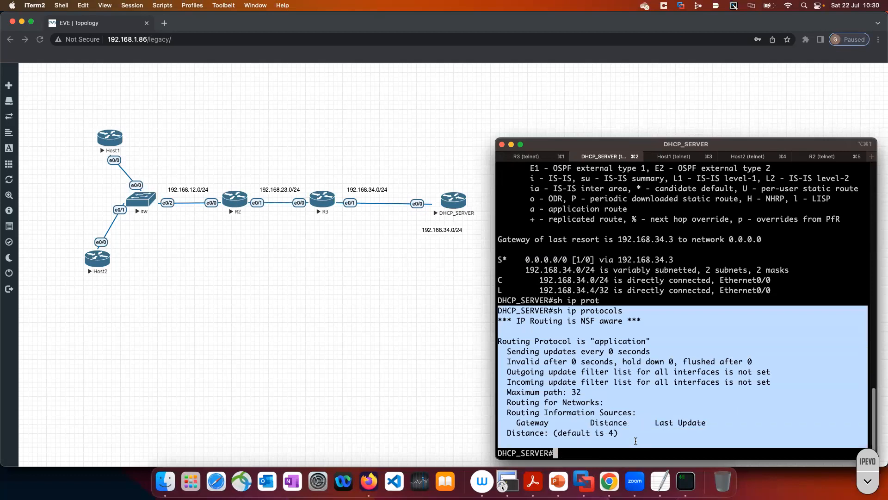
left_click(636, 438)
left_click_drag(632, 443, 494, 311)
left_click(597, 358)
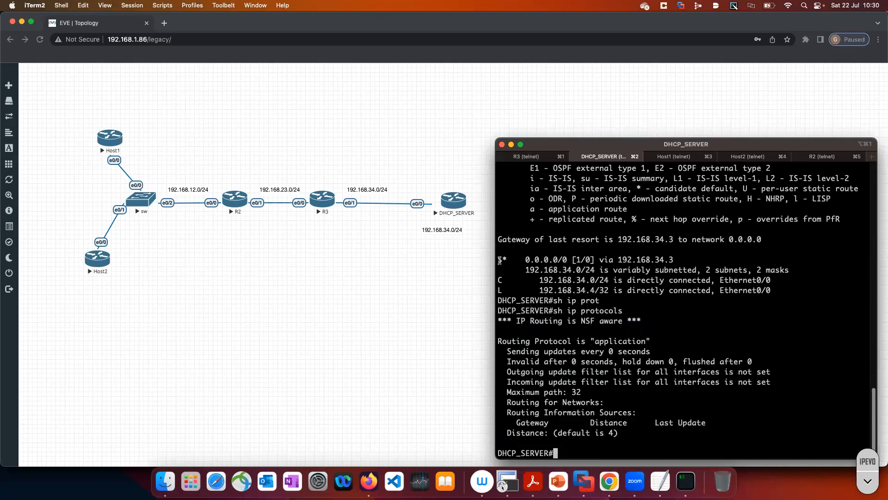
left_click_drag(498, 259, 566, 260)
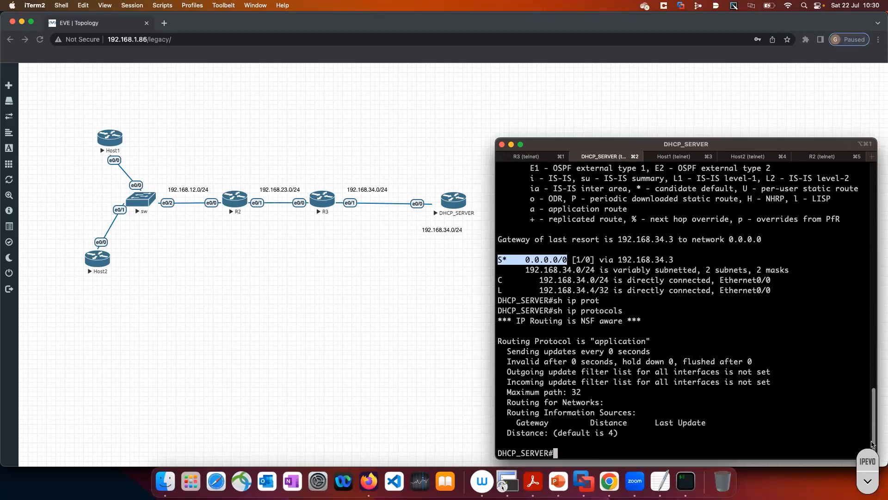
Activate IPEVO screen annotation, switch to the EVE topology in Chrome and clear all existing drawings
left_click_drag(872, 464, 872, 246)
left_click(871, 259)
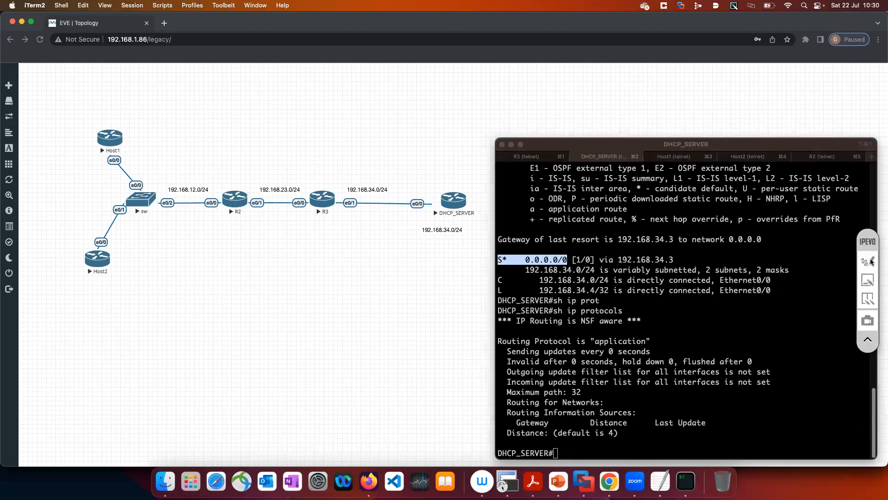
left_click(869, 261)
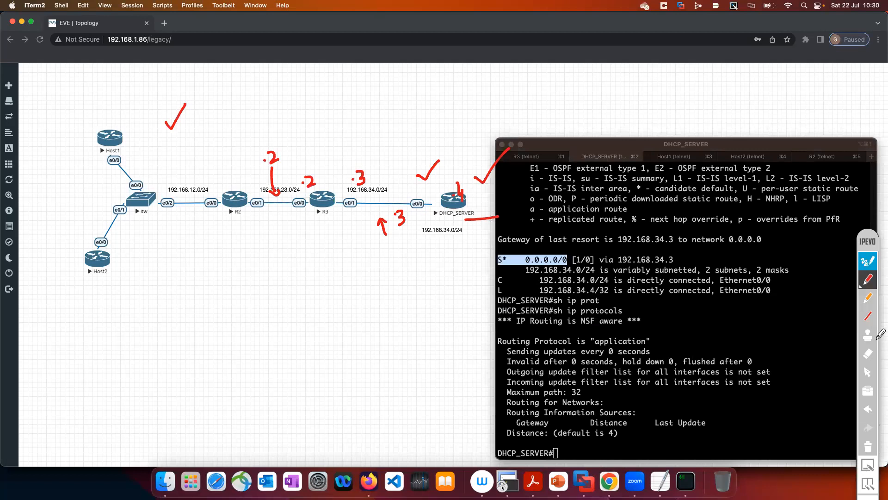
left_click(609, 481)
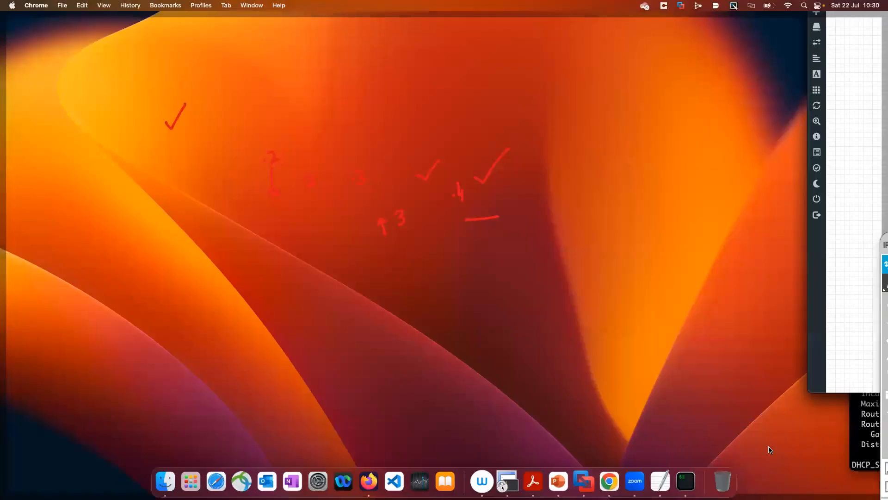
left_click(868, 447)
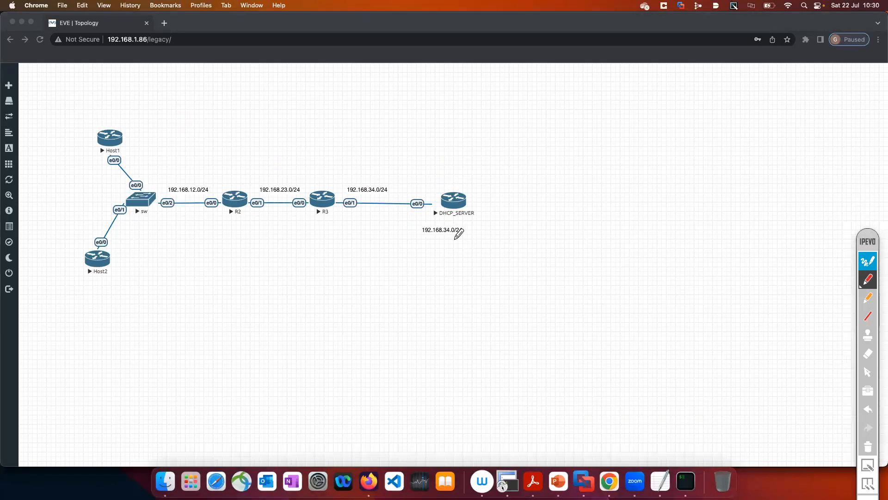
Draw a 0/0 arrow from DHCP_SERVER toward R3, write a label above the R2–R3 link, and leave annotation mode
mouse_move(437, 174)
left_mouse_down()
mouse_move(401, 176)
mouse_move(407, 183)
left_mouse_up()
mouse_move(411, 150)
left_mouse_down()
mouse_move(417, 174)
mouse_move(422, 156)
left_mouse_up()
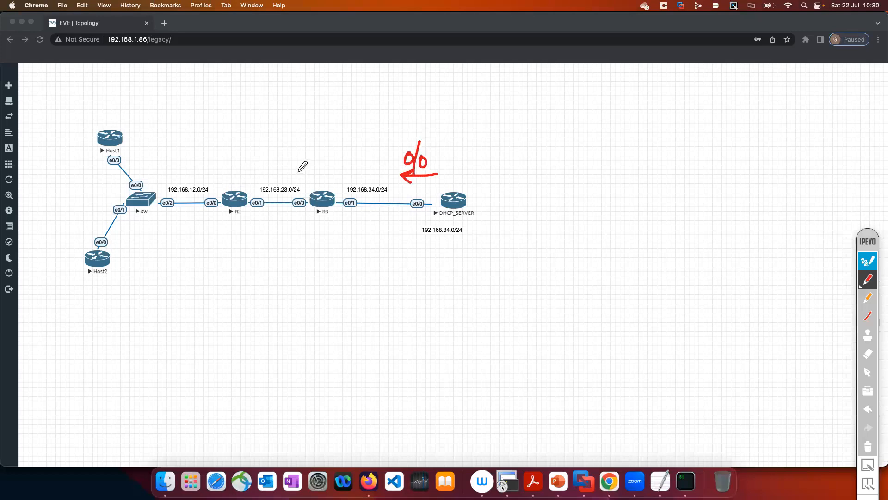
left_click_drag(273, 164, 294, 174)
left_click_drag(294, 161, 305, 173)
left_click_drag(304, 161, 311, 158)
left_click_drag(305, 167, 309, 166)
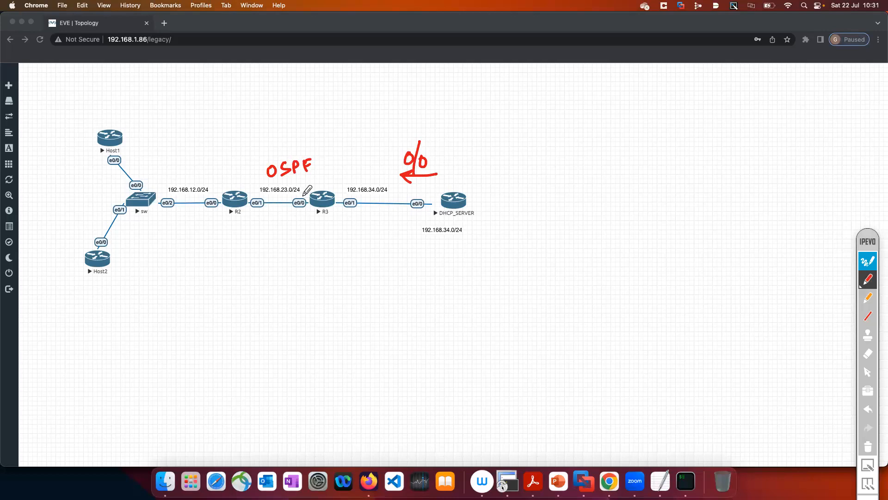
left_click(868, 261)
Switch back to iTerm and display DHCP_SERVER's brief IP interface summary with sh ip int br
left_click(685, 481)
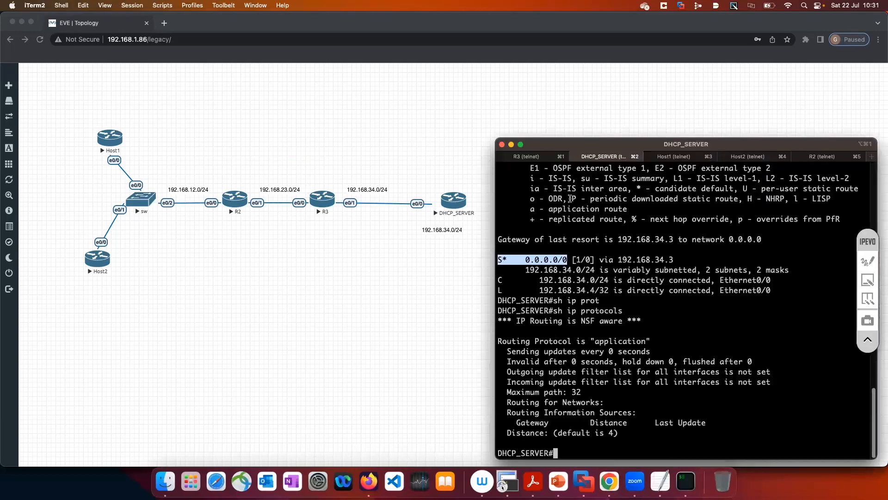
key("Return")
key("Return")
key("Return")
key("Return")
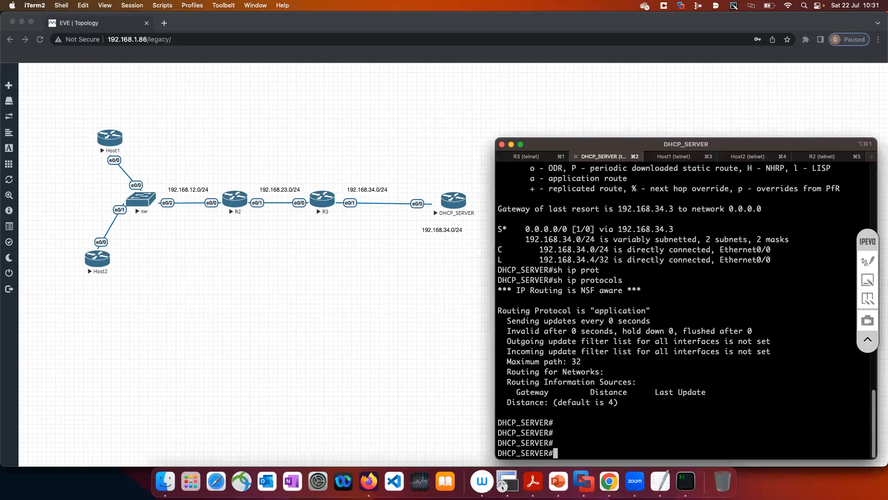
type("sh ip int br")
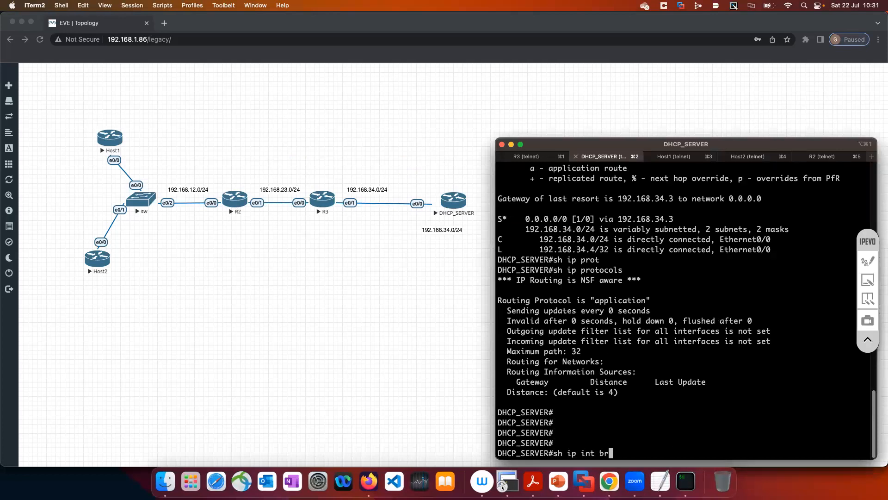
key("Return")
type("ping ")
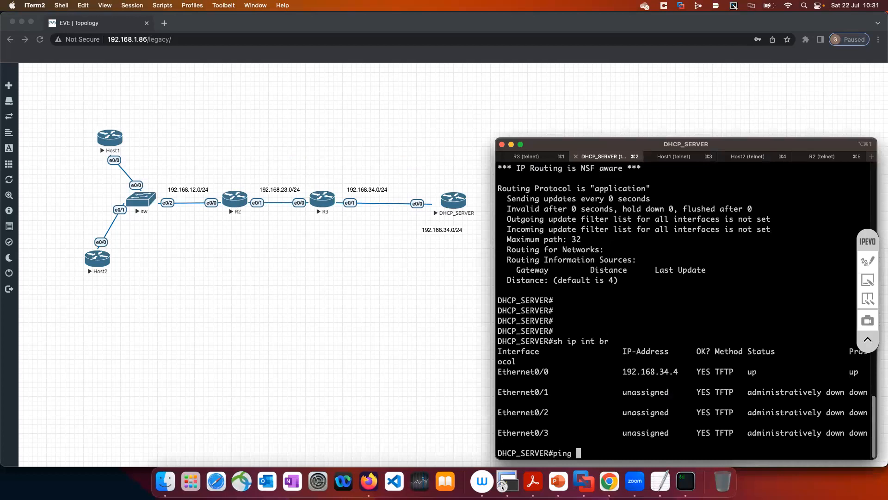
type("192.168.34.4 sou")
key("Tab")
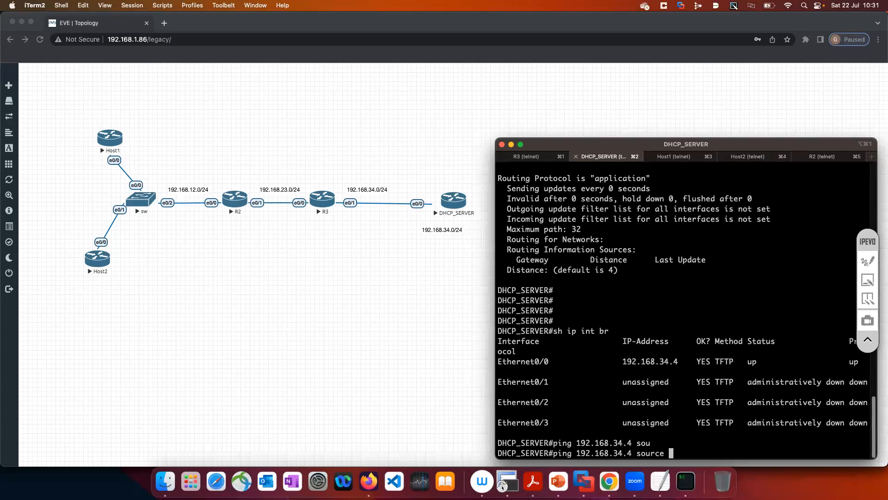
type("192.168.2")
key("BackSpace")
type("12.1")
key("BackSpace")
key("BackSpace")
key("BackSpace")
key("BackSpace")
key("BackSpace")
key("BackSpace")
key("BackSpace")
key("BackSpace")
key("BackSpace")
key("BackSpace")
key("BackSpace")
key("BackSpace")
key("BackSpace")
key("BackSpace")
key("BackSpace")
key("BackSpace")
key("BackSpace")
key("BackSpace")
key("BackSpace")
key("BackSpace")
key("BackSpace")
key("BackSpace")
key("BackSpace")
key("BackSpace")
key("BackSpace")
key("BackSpace")
key("BackSpace")
key("BackSpace")
key("BackSpace")
key("BackSpace")
key("BackSpace")
key("BackSpace")
key("BackSpace")
key("BackSpace")
key("BackSpace")
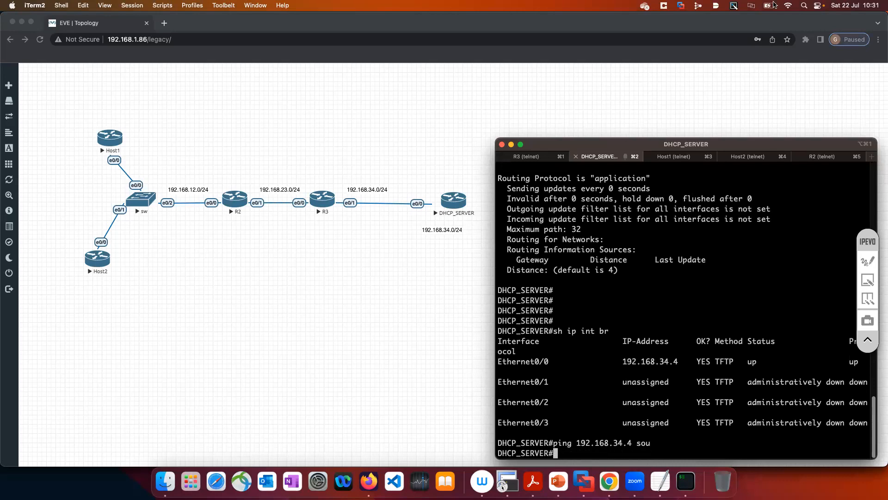
Switch to R2's console and display its brief IP interface summary with sh ip int br
left_click(823, 157)
key("Return")
key("Return")
key("Return")
key("Return")
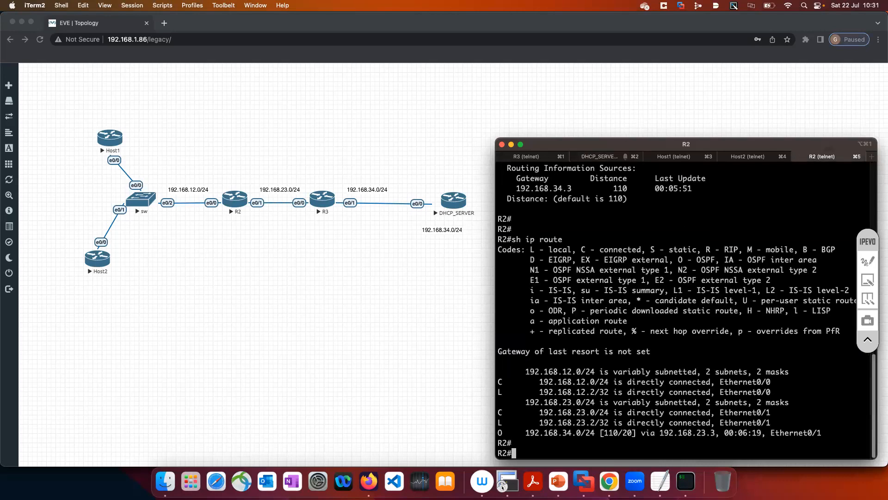
type("sh ip int br")
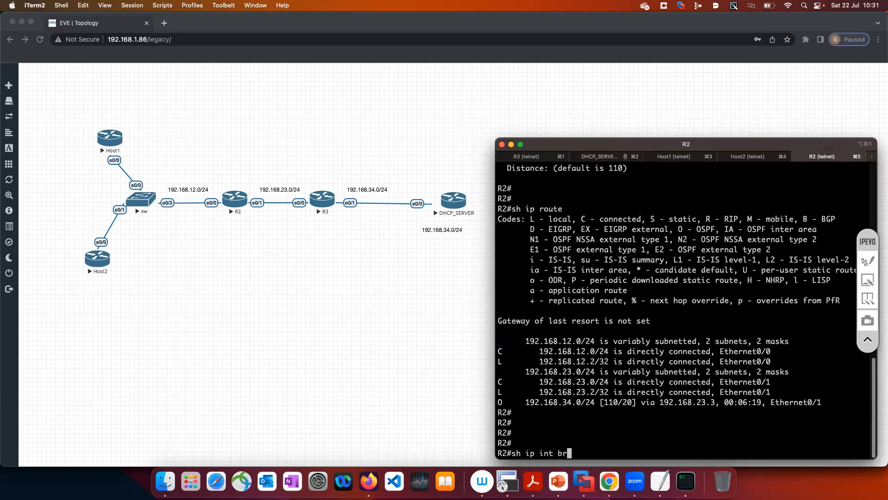
key("Return")
Ping DHCP_SERVER at 192.168.34.4 from R2 using source address 192.168.12.2
type("ping 192.168.34.4 sou")
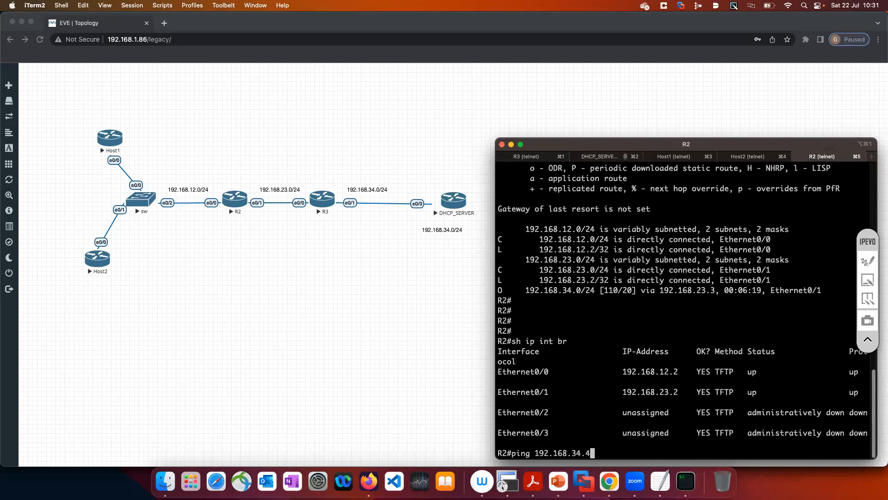
key("Tab")
type("192.168.12.2")
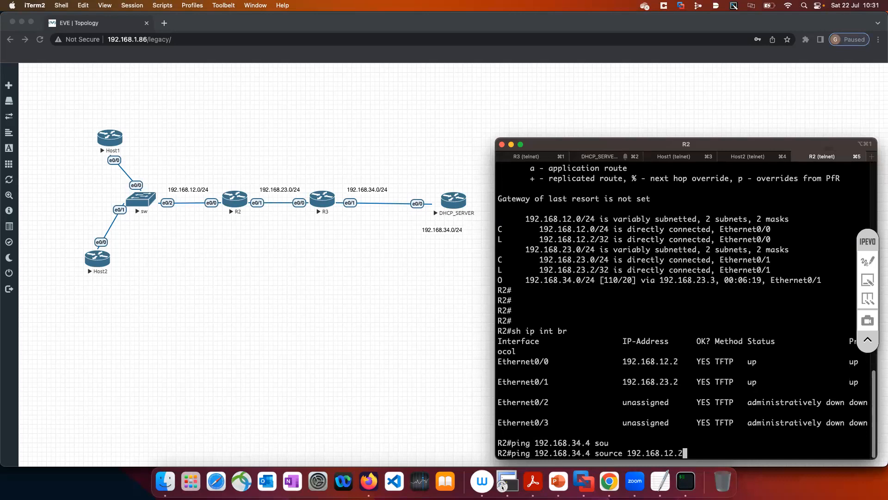
key("Return")
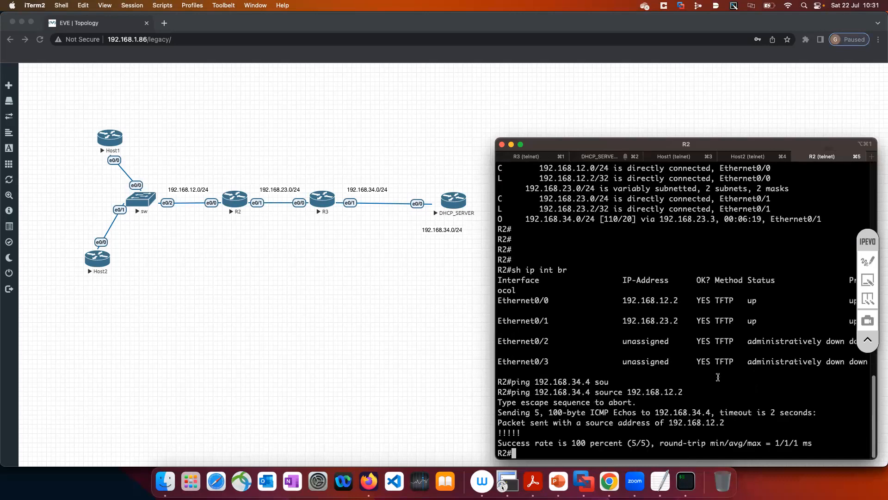
Highlight R2's ping output, annotate Host1 and Host2 with check marks, an arrow and DHCP labels, and leave annotation mode
left_click_drag(499, 393, 674, 461)
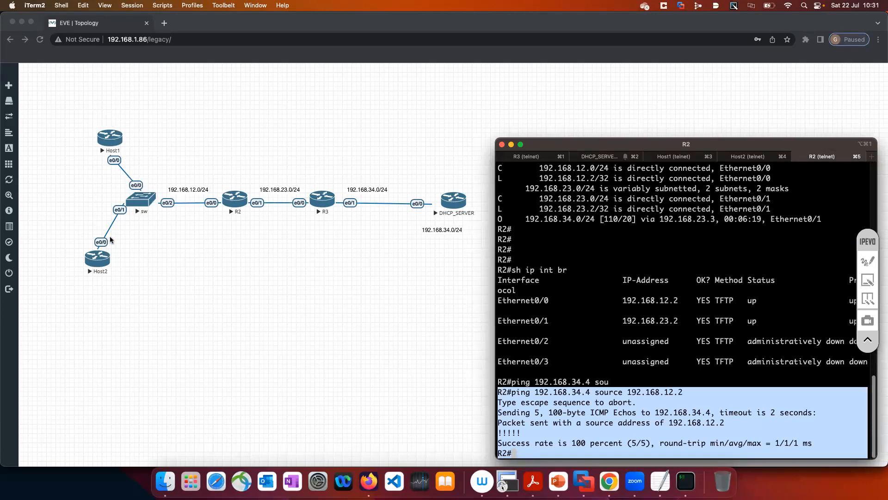
left_click(874, 262)
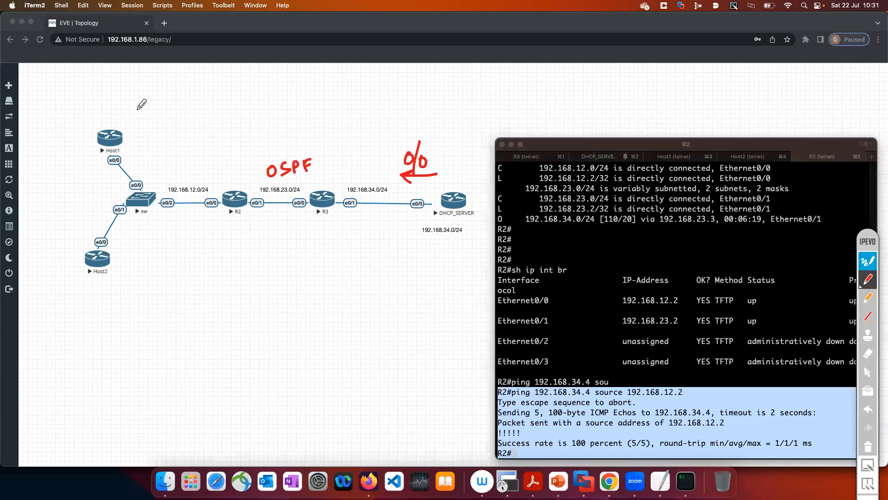
left_click_drag(100, 111, 119, 91)
left_click_drag(77, 240, 99, 213)
left_click_drag(156, 175, 139, 151)
mouse_move(130, 117)
left_mouse_down()
mouse_move(130, 127)
mouse_move(153, 121)
left_mouse_up()
mouse_move(153, 117)
left_mouse_down()
mouse_move(153, 126)
mouse_move(165, 124)
left_mouse_up()
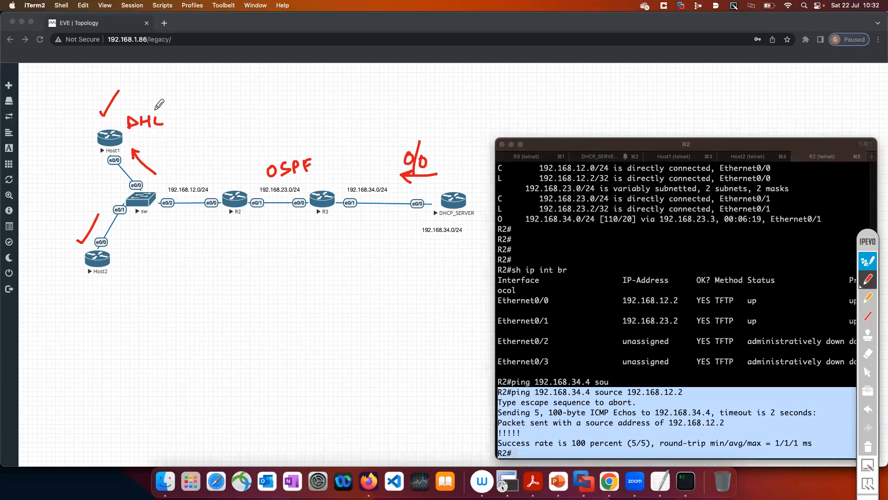
left_click_drag(164, 116, 157, 119)
left_click_drag(171, 116, 172, 123)
mouse_move(115, 260)
left_mouse_down()
mouse_move(123, 275)
mouse_move(146, 268)
mouse_move(162, 246)
mouse_move(160, 256)
left_mouse_up()
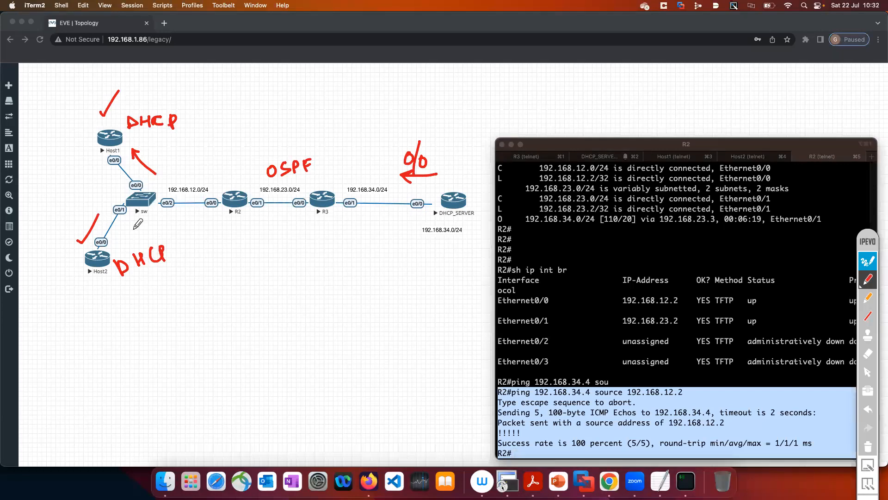
left_click(869, 261)
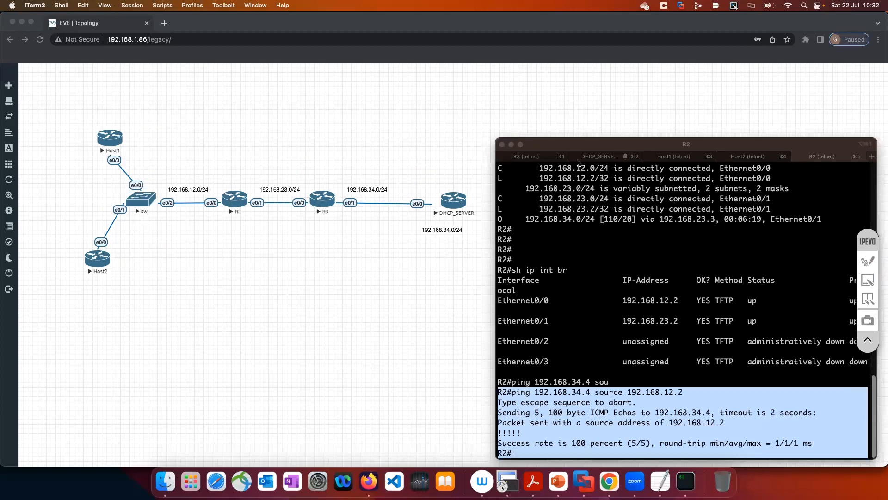
Switch to Host1's console, enter privileged mode, display the e0/0 running configuration with sh run int e0/0, and highlight the ip address dhcp line
left_click(668, 161)
key("Return")
key("Return")
key("Return")
key("Return")
type("en")
key("Return")
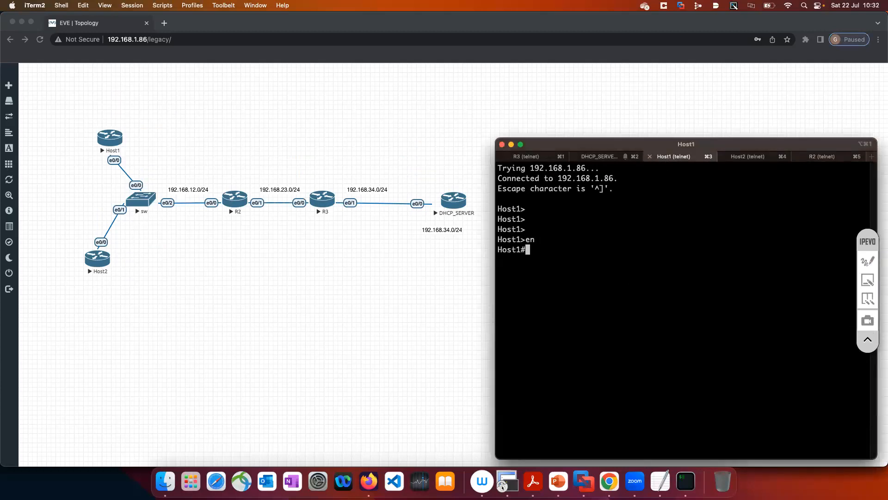
type("sh run int e0/0")
key("Return")
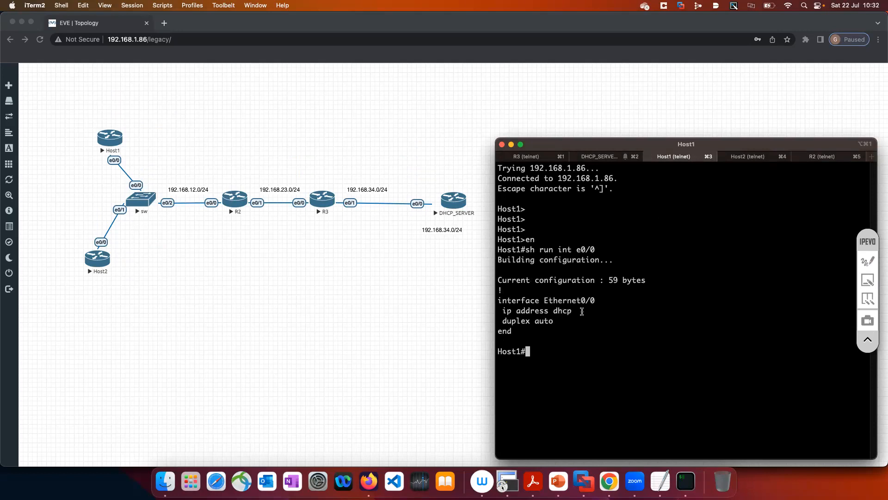
left_click_drag(560, 312, 503, 311)
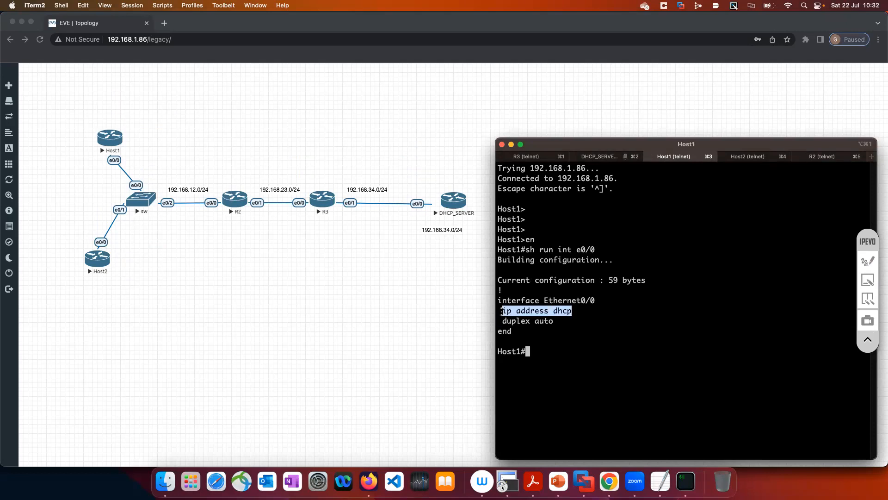
double_click(585, 312)
Enter configuration mode for interface e0/0 on Host1
type("conf t")
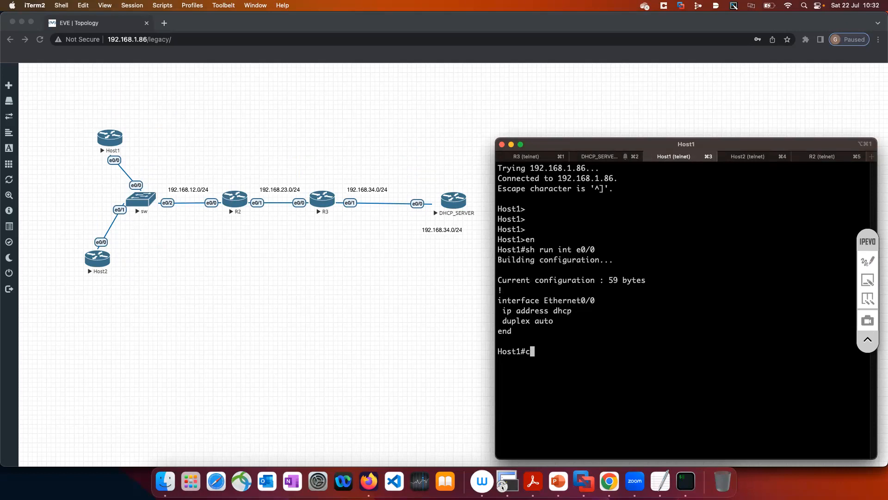
key("Return")
type("int e00")
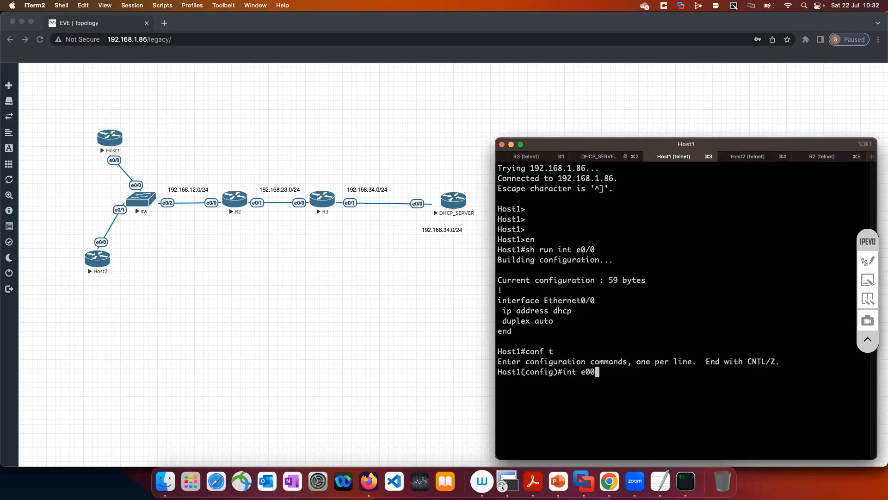
key("Return")
key("Up")
key("BackSpace")
key("BackSpace")
type("/0")
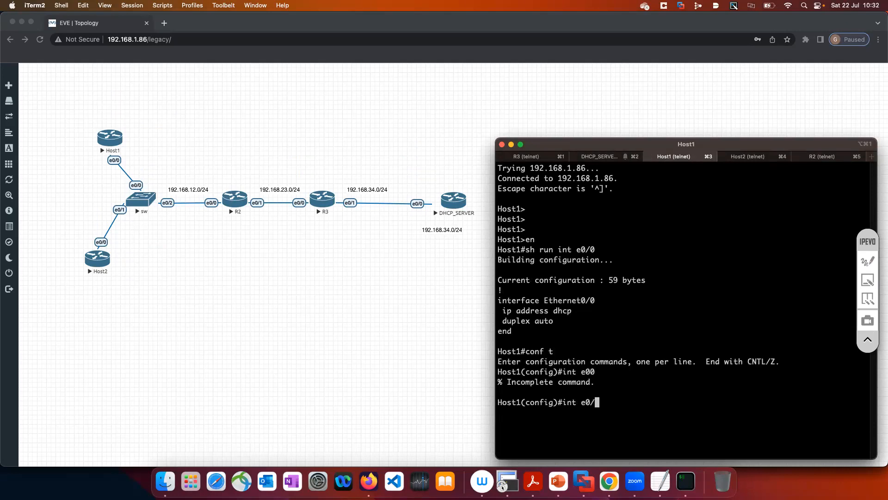
key("Return")
List the ip address command options with ip address ? and highlight the static address and dhcp entries
type("ip add")
key("Tab")
type("?")
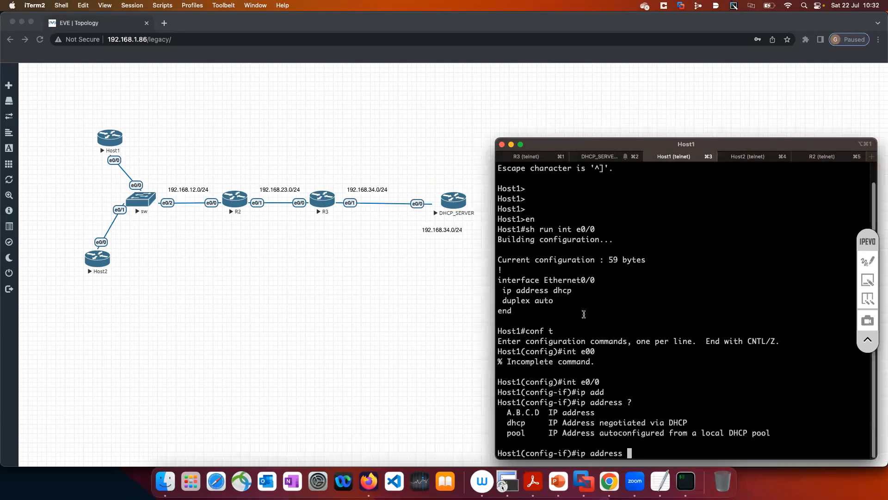
left_click_drag(507, 412, 543, 411)
left_click(511, 411)
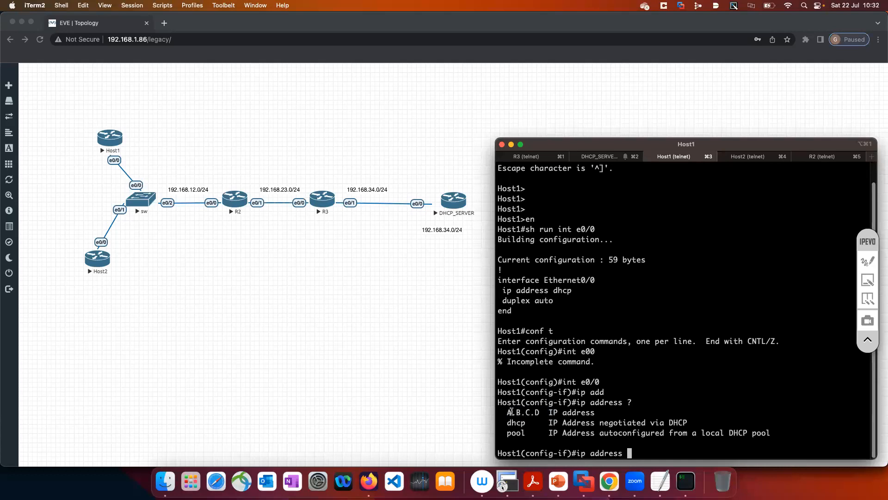
triple_click(608, 410)
left_click_drag(512, 424, 527, 423)
left_click_drag(591, 419, 494, 402)
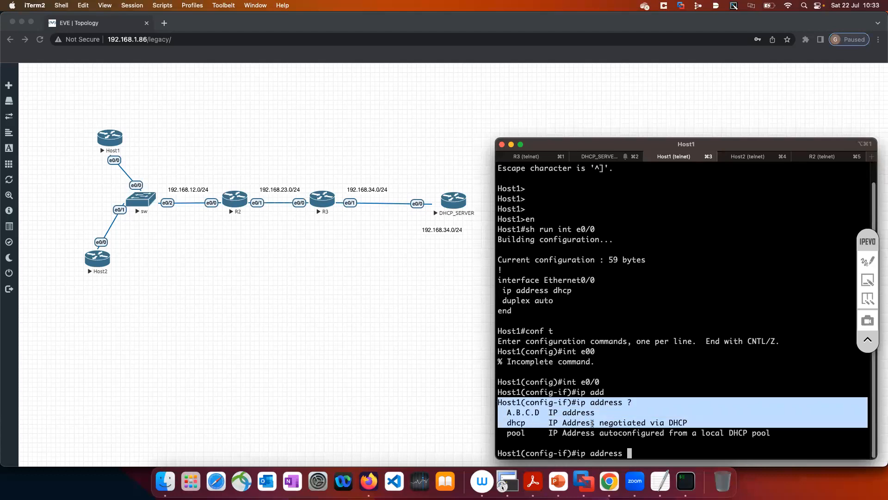
Discard the partial ip address command and return Host1 to privileged mode with end
left_click(593, 424)
key("BackSpace")
key("BackSpace")
key("BackSpace")
key("BackSpace")
key("BackSpace")
key("BackSpace")
key("BackSpace")
key("BackSpace")
key("BackSpace")
key("BackSpace")
key("BackSpace")
type("end")
key("Return")
key("Return")
key("Return")
key("Return")
key("Return")
key("Return")
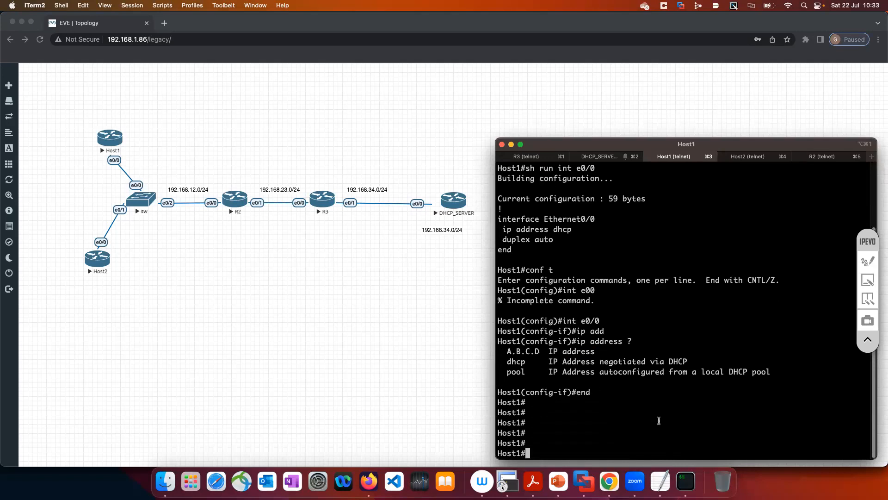
Display Host1's brief IP interface summary with sh ip int br and select the Ethernet0/0 address
left_click(360, 376)
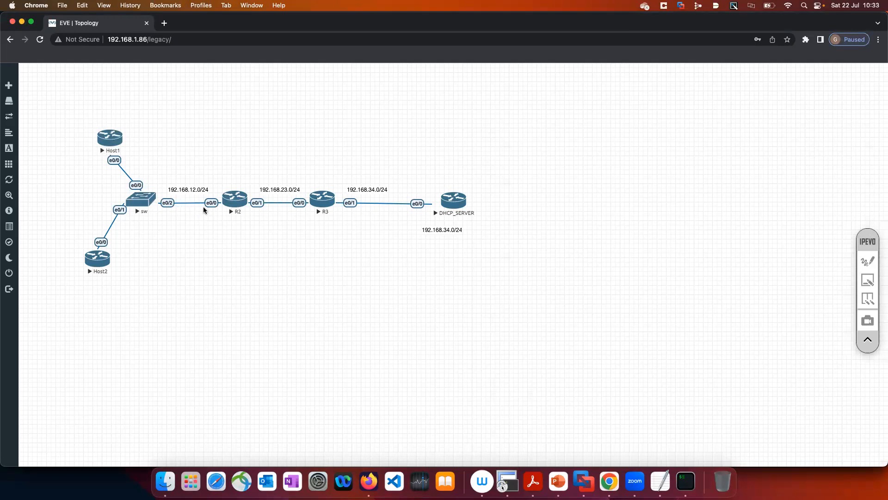
key("super+Tab")
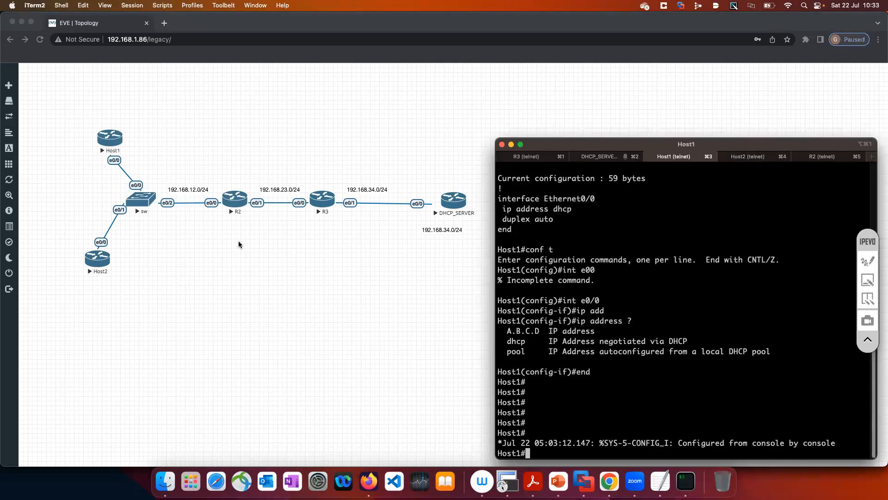
type("sh ip int br")
key("Return")
left_click_drag(720, 146, 549, 125)
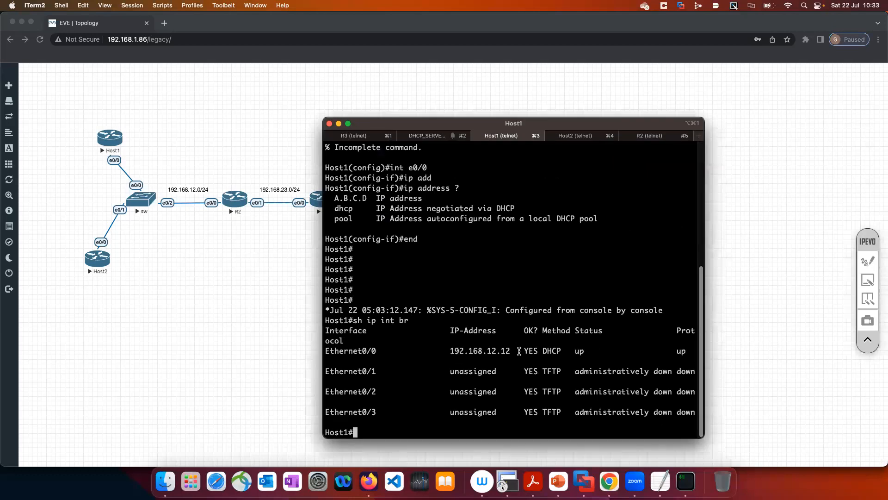
double_click(510, 351)
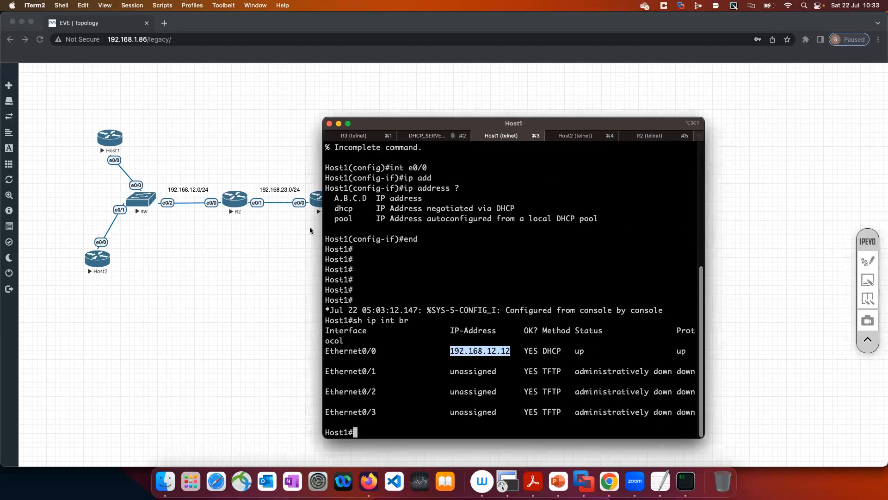
Close the detached R3 console window and reposition the Host1 terminal window beside the topology
left_click_drag(402, 134, 503, 230)
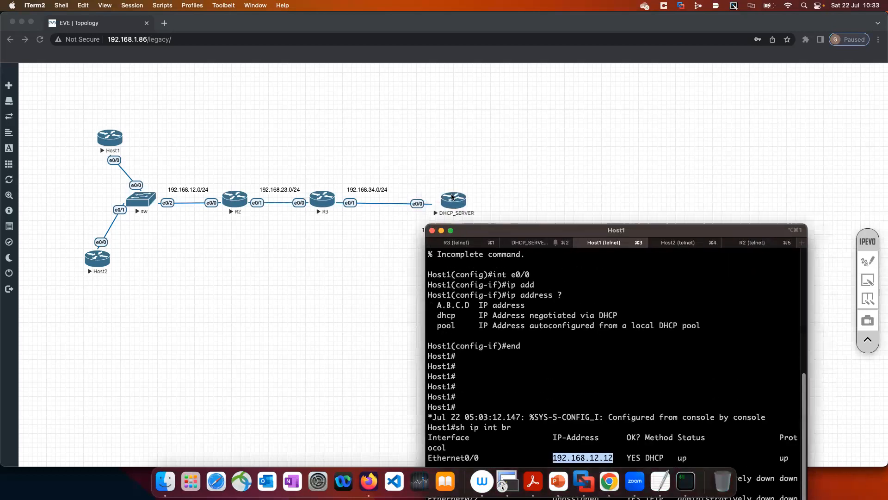
key("super+1")
left_click_drag(454, 250, 462, 175)
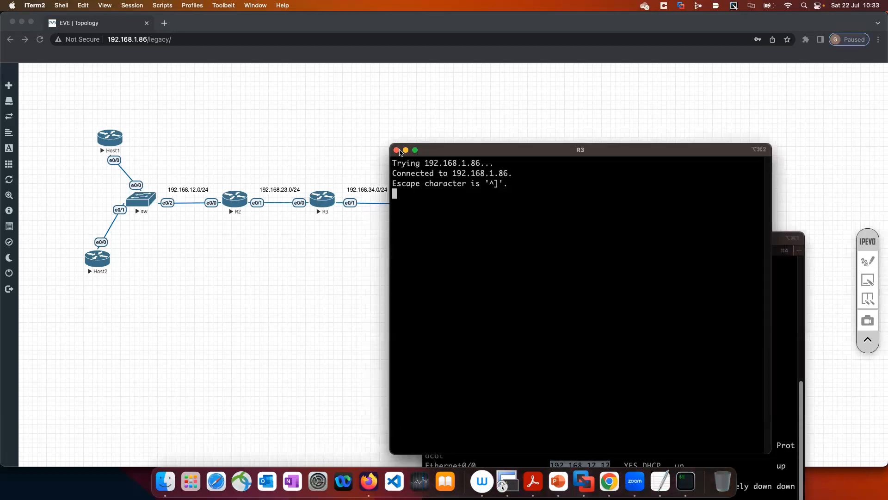
left_click(396, 150)
left_click_drag(568, 240, 541, 77)
Shut down interface e0/0 on Host1
key("Return")
key("Return")
key("Return")
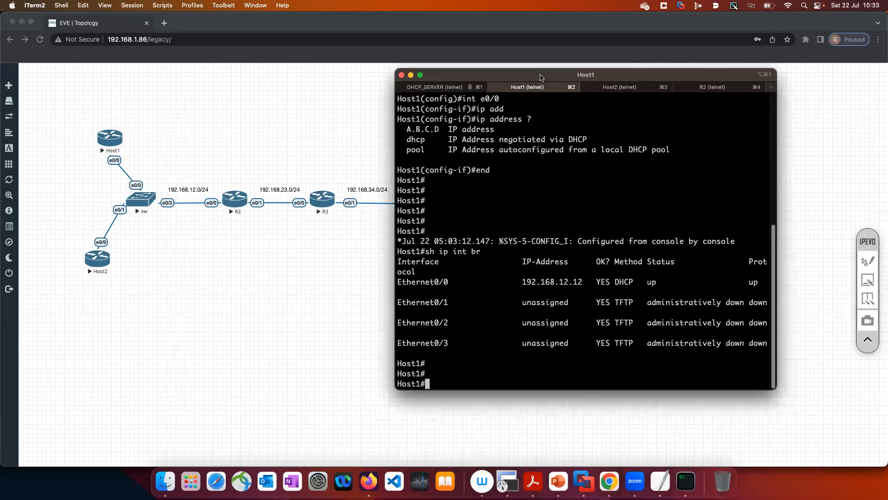
type("conf t")
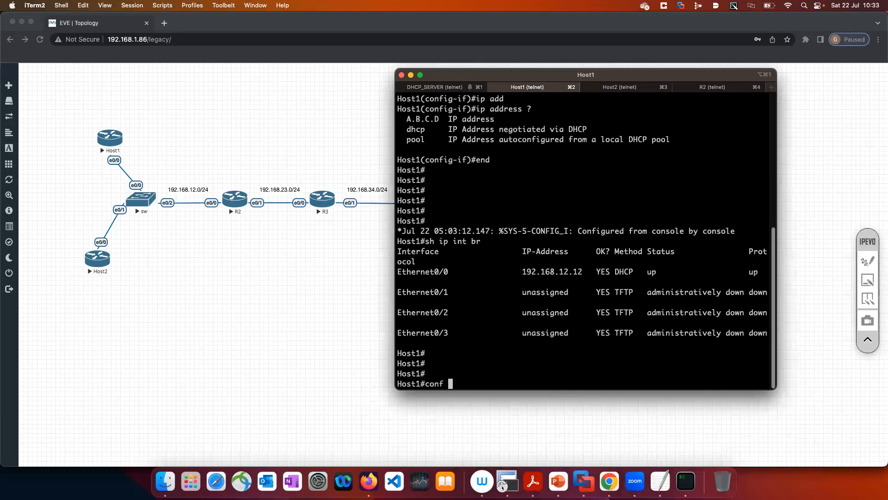
key("Return")
type("int e0/0")
key("Return")
type("shut")
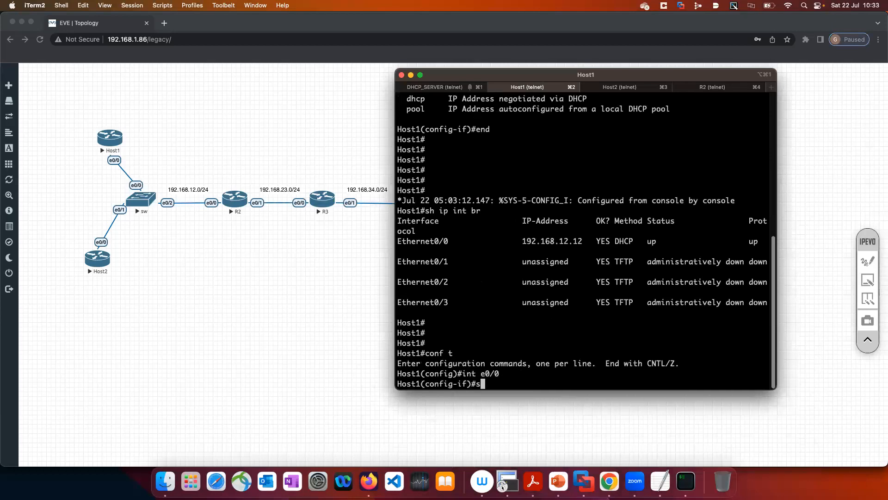
key("Return")
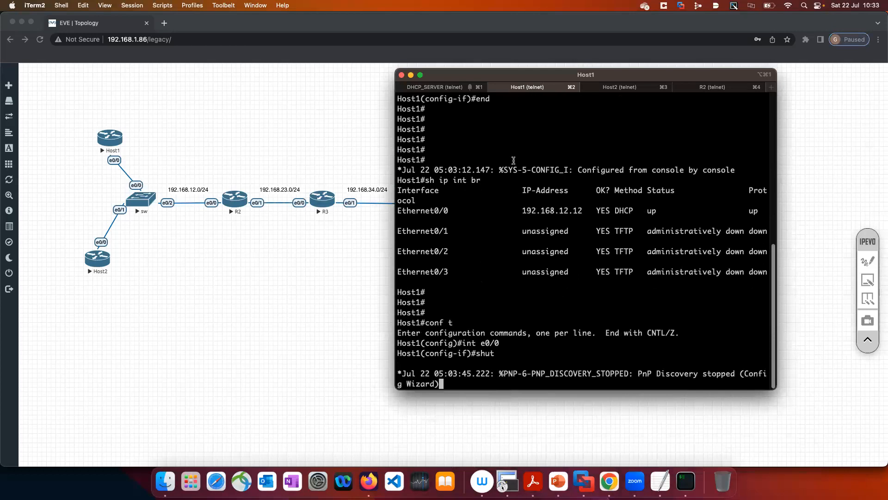
Re-enable Host1's e0/0 with no shut and return to privileged mode with end
key("Return")
key("Return")
key("Return")
key("Return")
key("Return")
type("no shut")
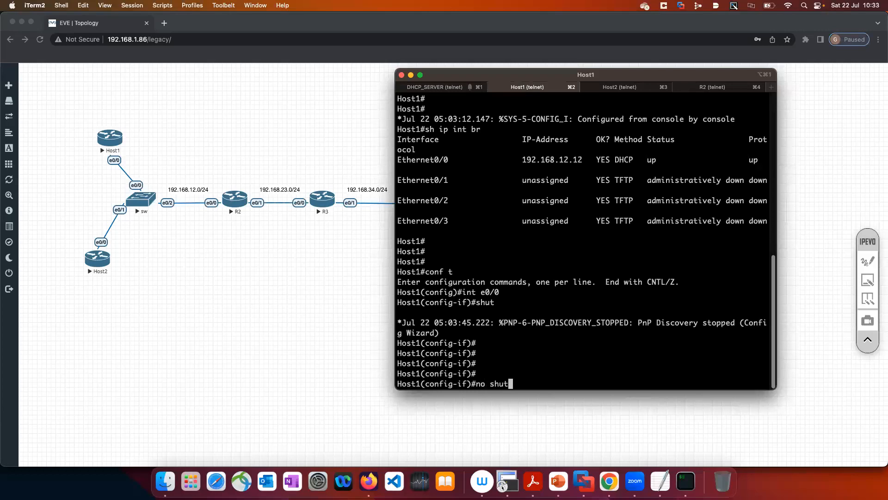
key("Return")
type("end")
key("Return")
key("Return")
key("Return")
key("Return")
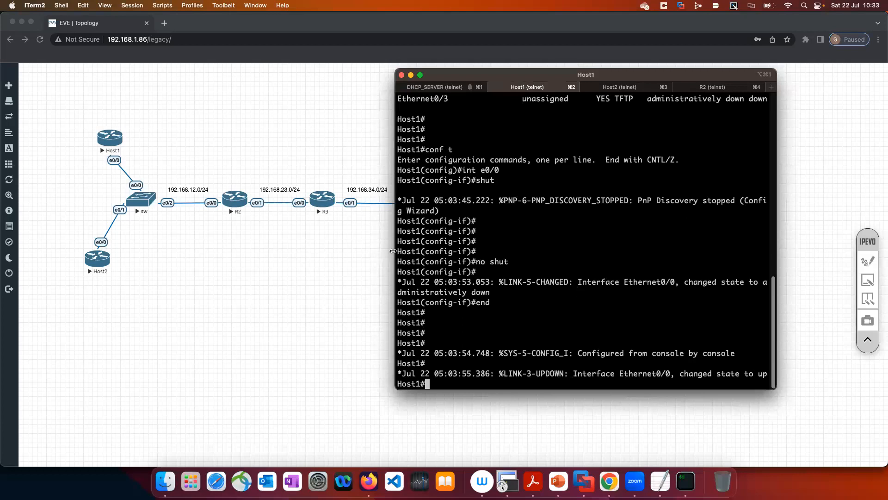
Widen the terminal window, rerun sh ip int br on Host1, and highlight the Ethernet0/0 address and method
left_click_drag(393, 250, 321, 251)
type("sh ip int br")
key("Return")
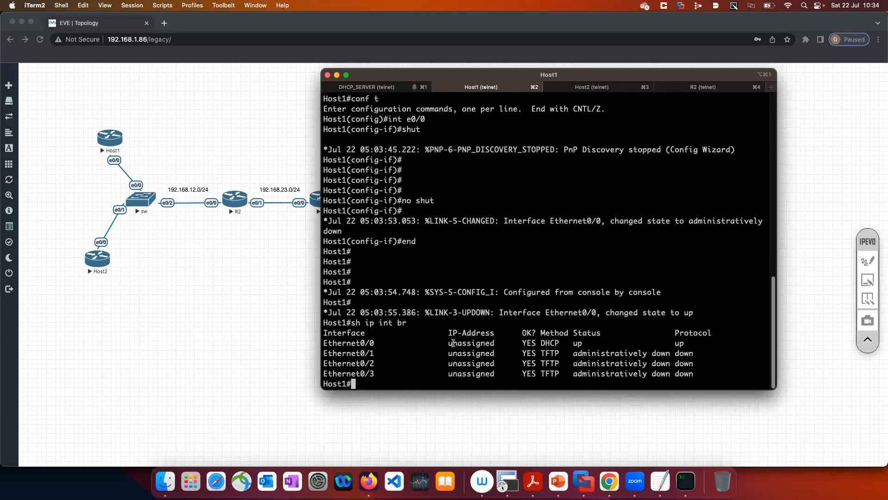
left_click_drag(449, 344, 556, 343)
Switch to the EVE-NG topology in Chrome, launch a packet capture on R2's e0/0, and accept the SSH host authenticity prompt with yes
left_click(244, 297)
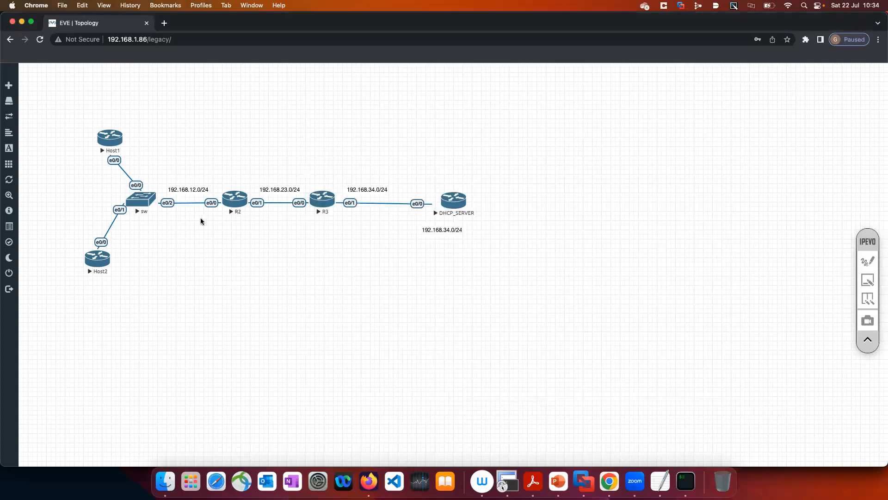
right_click(232, 204)
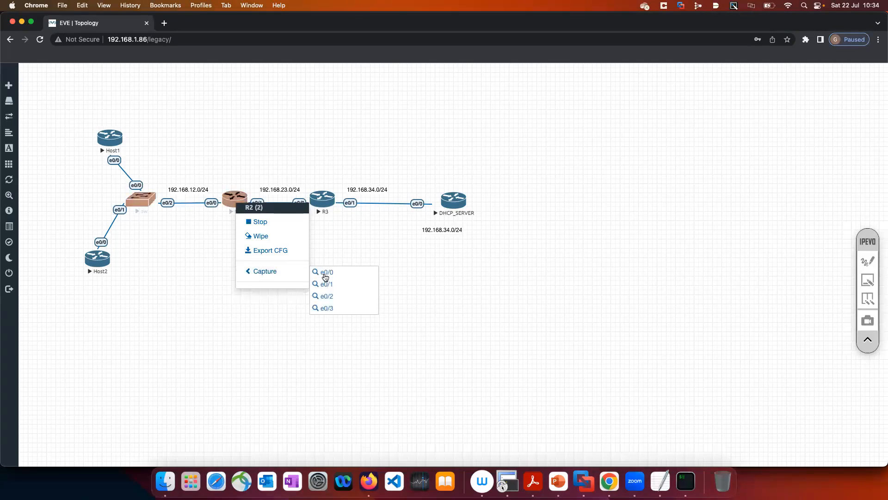
left_click(325, 275)
left_click(499, 101)
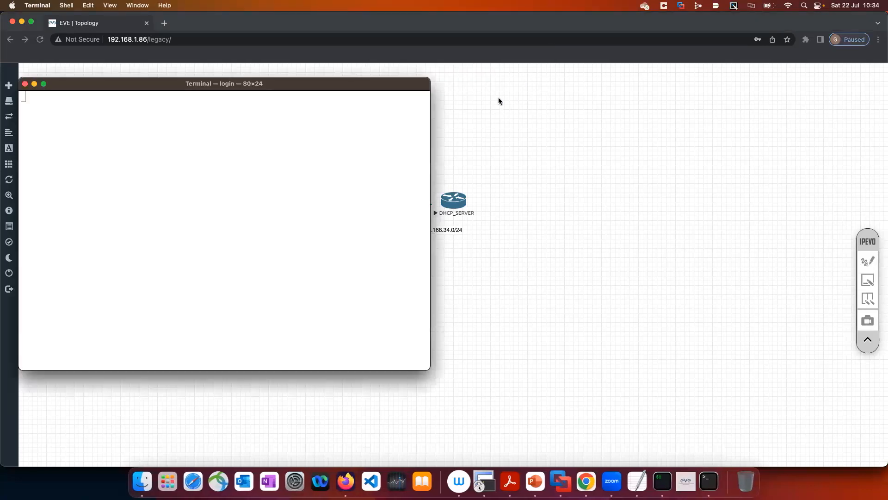
type("yes")
key("Return")
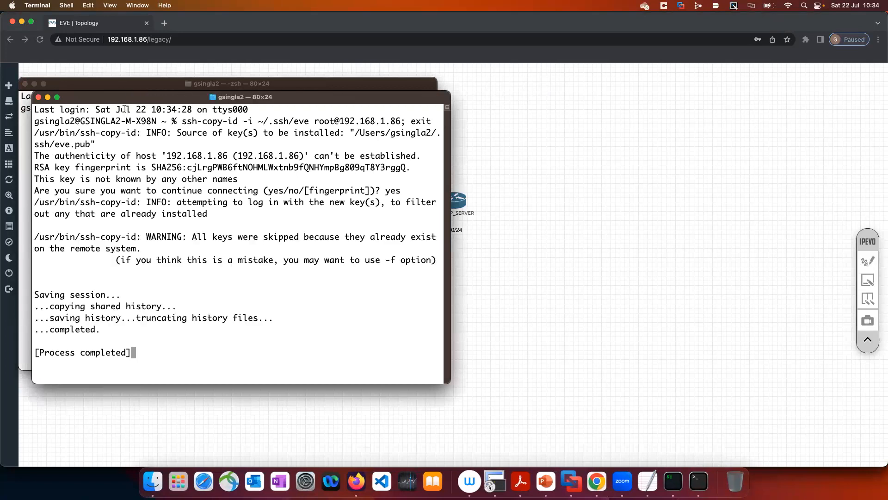
Close the extra Terminal window, relaunch the capture on R2's e0/0 from the topology, and reposition the Wireshark window
left_click_drag(118, 102, 328, 151)
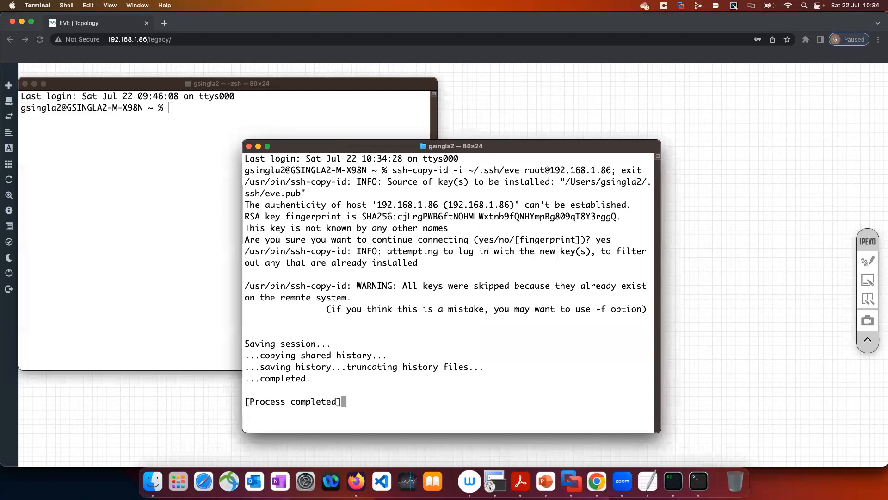
left_click(25, 84)
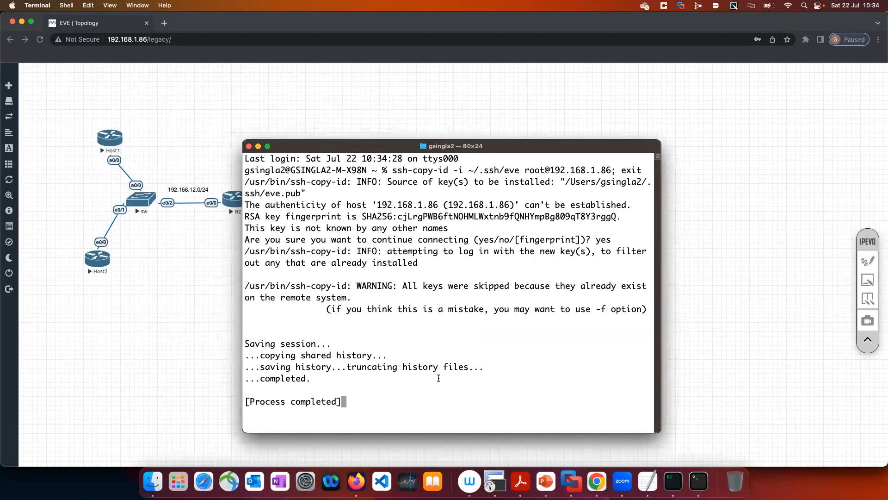
left_click(234, 289)
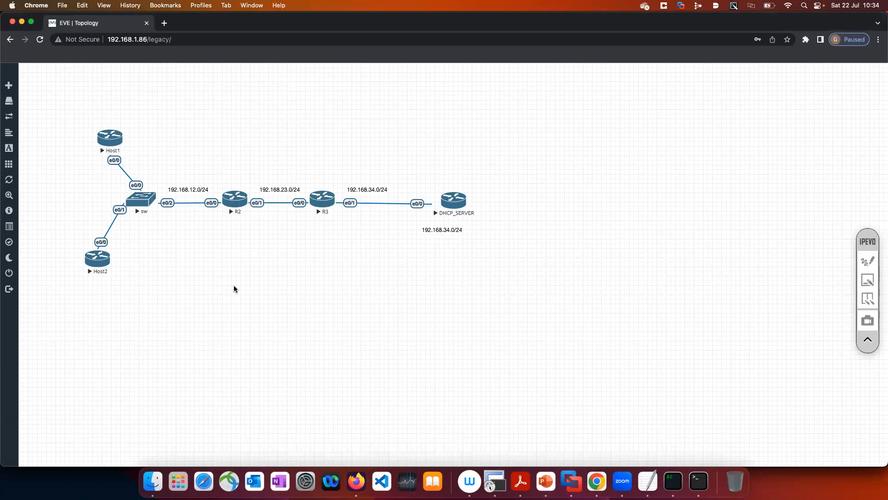
right_click(239, 200)
mouse_move(268, 268)
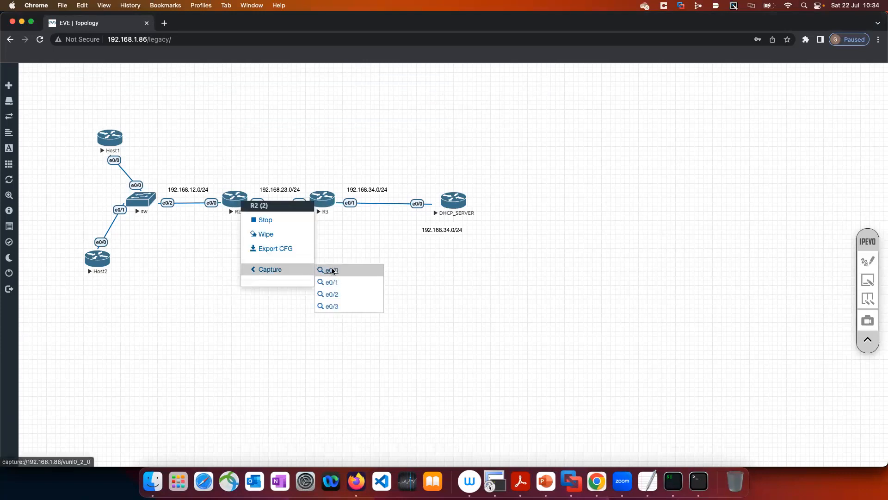
left_click(329, 271)
left_click(498, 103)
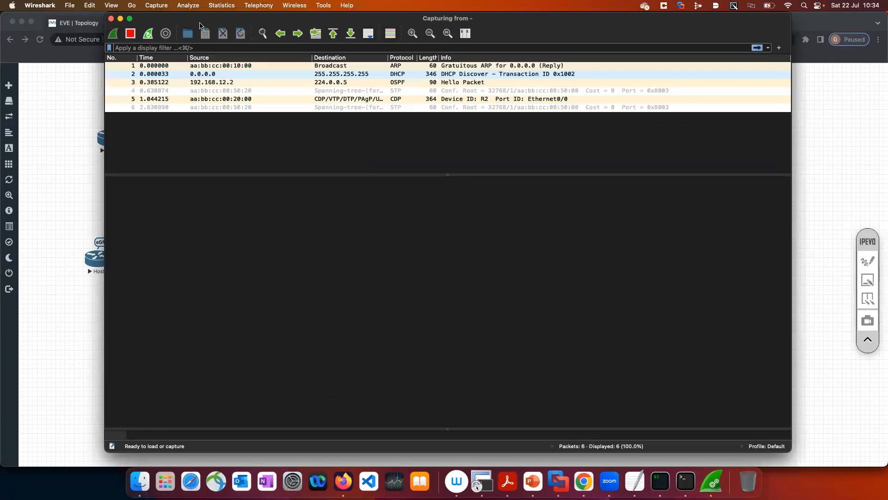
left_click_drag(194, 21, 197, 20)
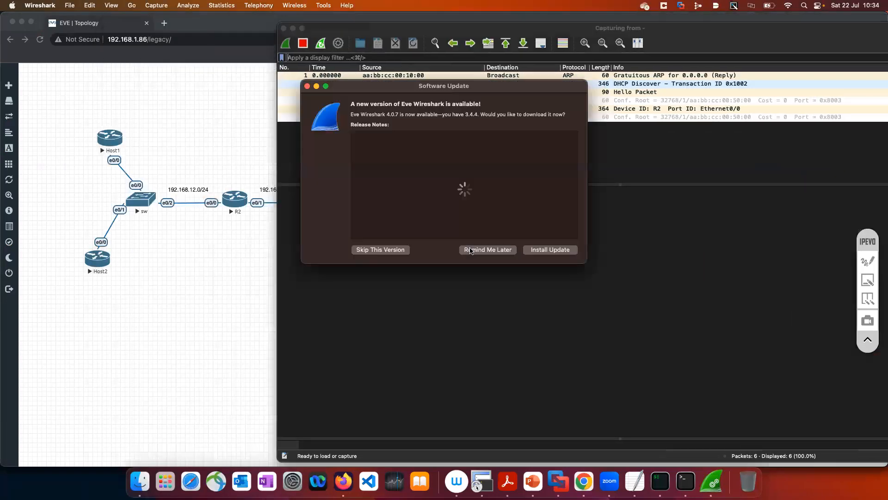
Postpone the Eve Wireshark update and apply the display filter dhcp to the running capture
left_click(469, 248)
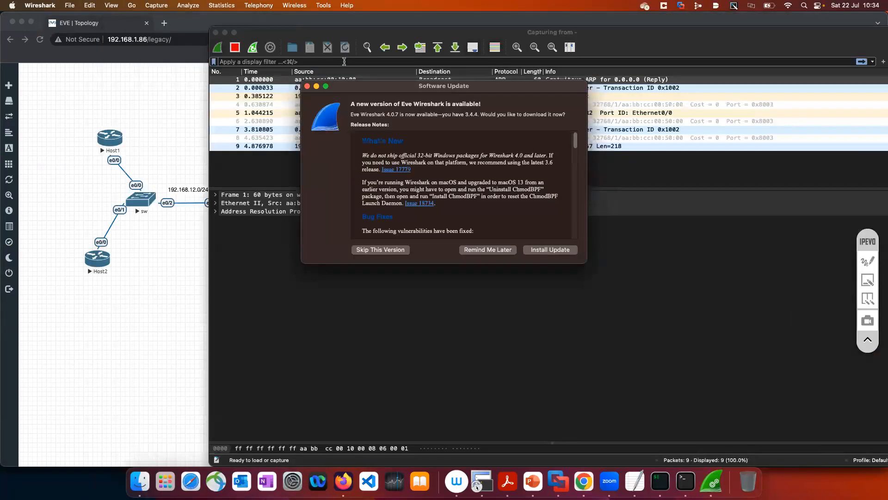
type("d")
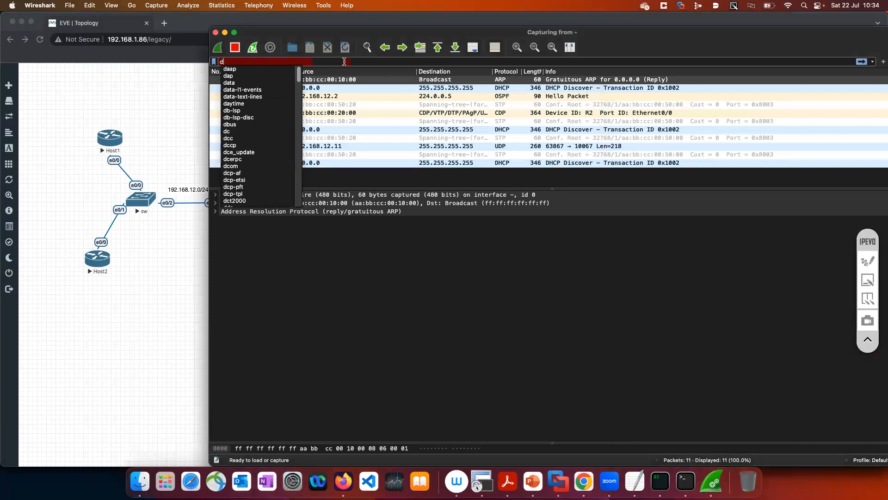
type("hcp")
key("Return")
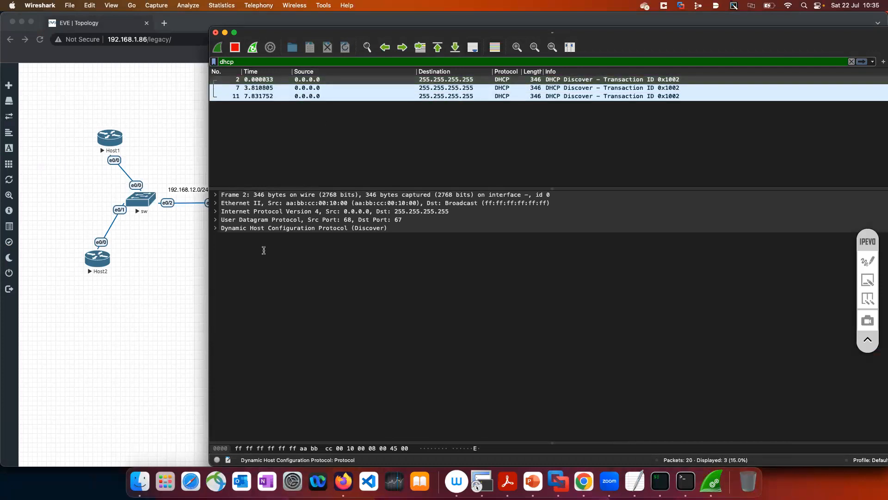
Switch to the EVE-NG topology, draw a red arrow pointing to R2's e0/0 with the IPEVO pen, and return to Wireshark
mouse_move(724, 21)
left_mouse_down()
mouse_move(853, 10)
mouse_move(739, 23)
left_mouse_up()
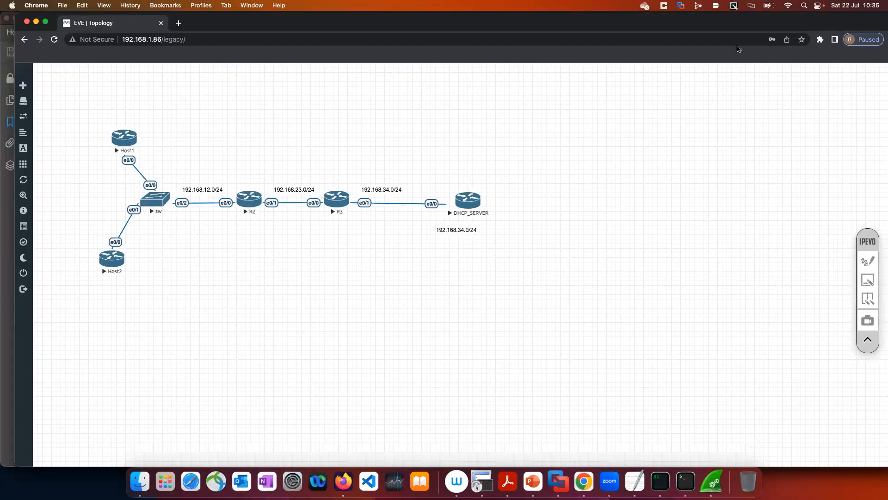
left_click(868, 261)
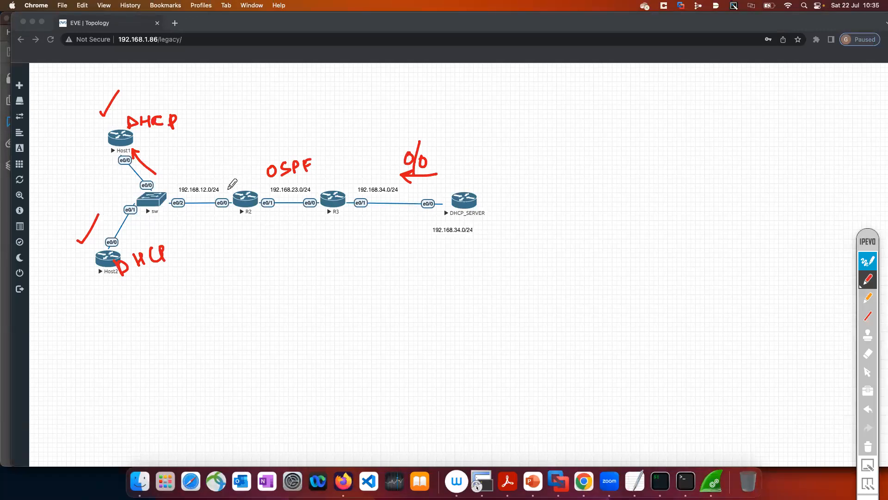
mouse_move(221, 160)
left_mouse_down()
mouse_move(227, 192)
mouse_move(231, 181)
left_mouse_up()
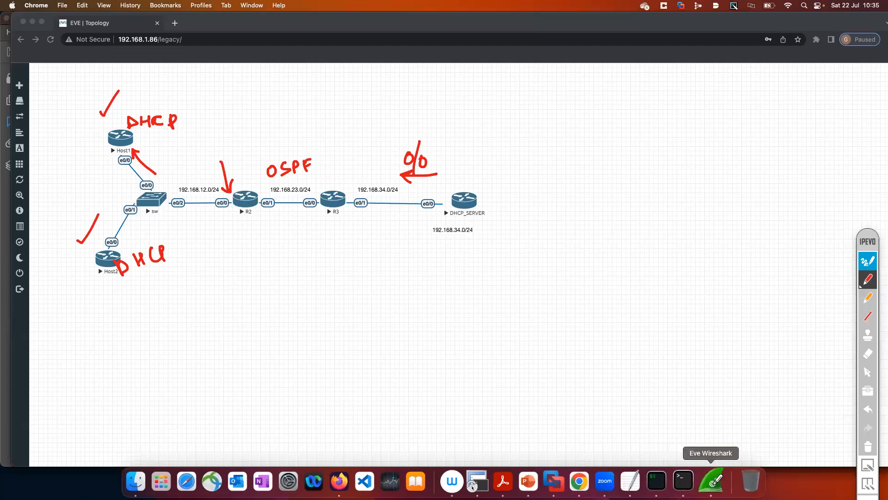
left_click(868, 263)
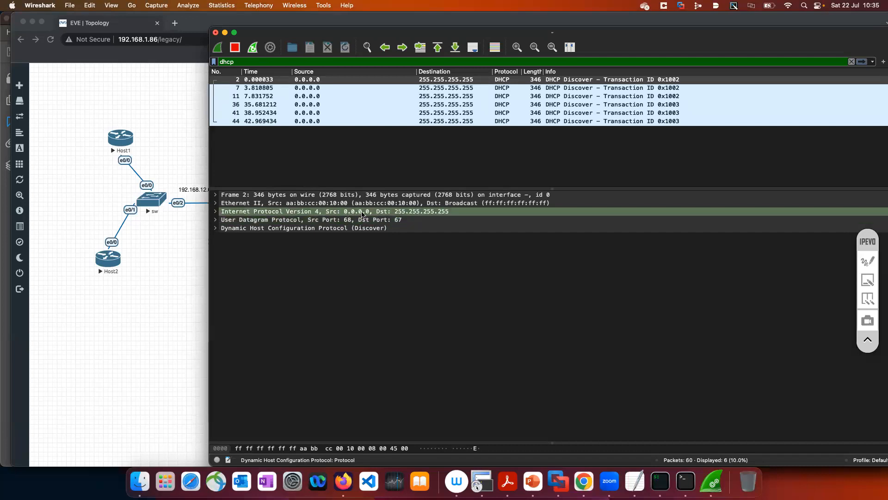
Expand the IPv4, UDP and DHCP sections of the first DHCP Discover and examine their addresses, ports and fields
left_click(215, 211)
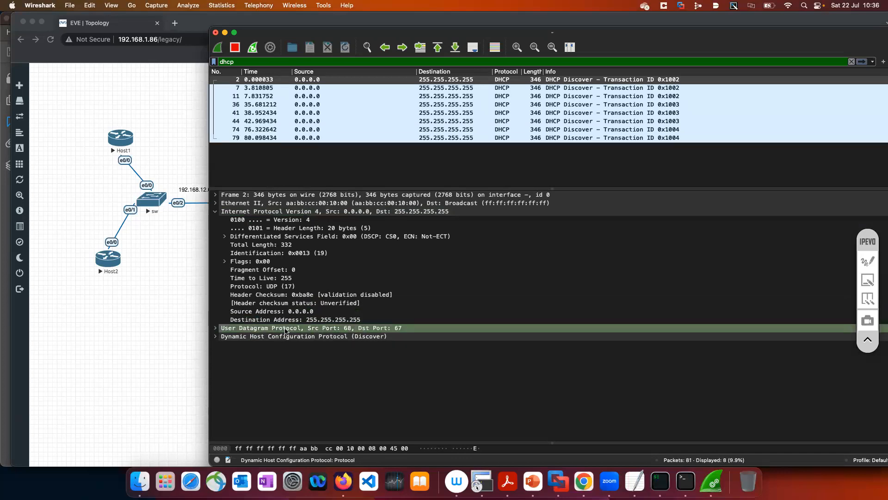
left_click(216, 327)
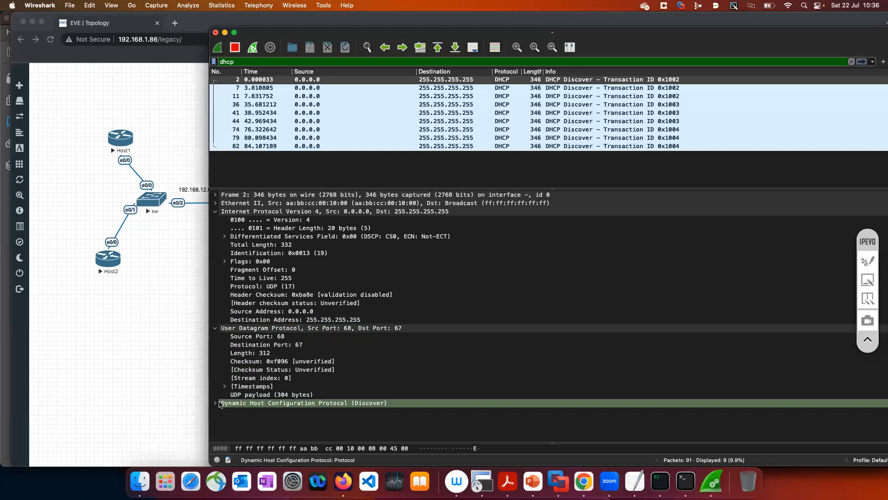
left_click(215, 404)
scroll(319, 394, "down", 5)
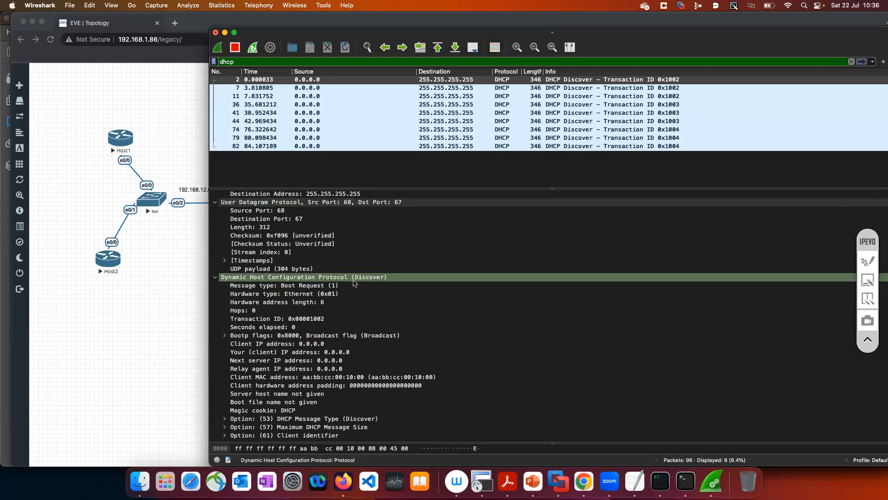
scroll(283, 288, "down", 3)
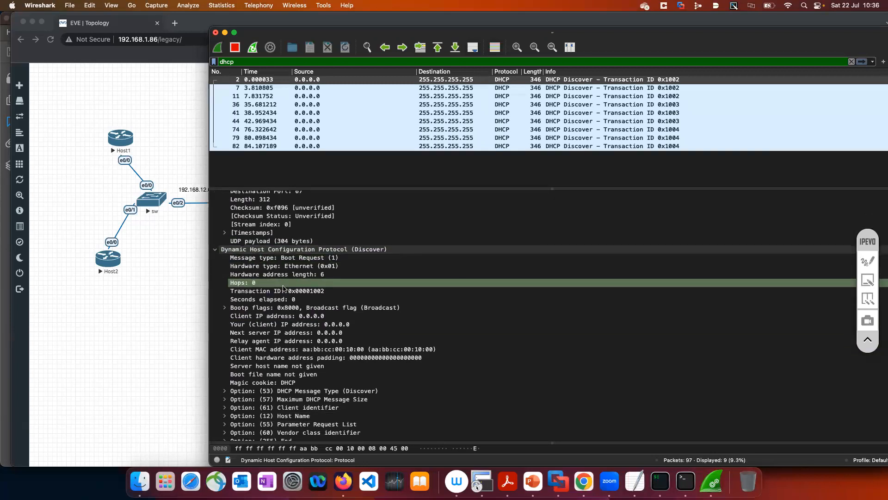
scroll(283, 288, "down", 1)
scroll(284, 288, "up", 10)
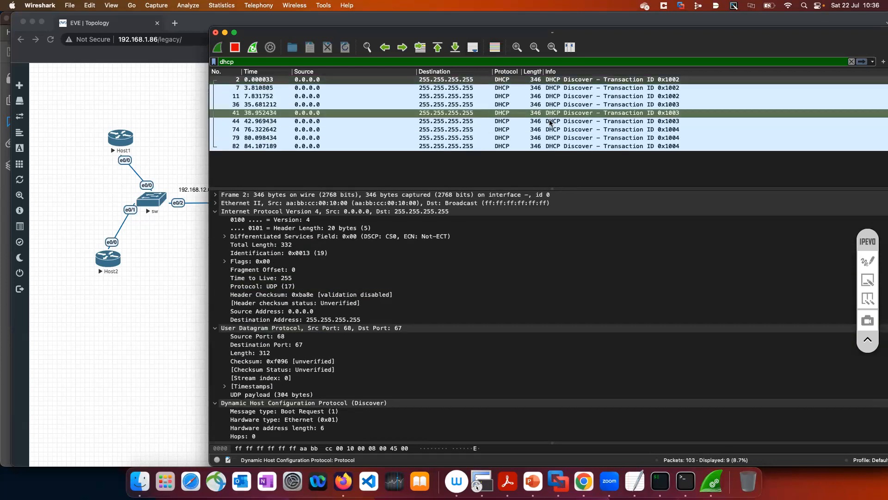
Return to the EVE-NG topology, minimize the leftover Terminal window, and switch to the router consoles in iTerm
left_click(191, 252)
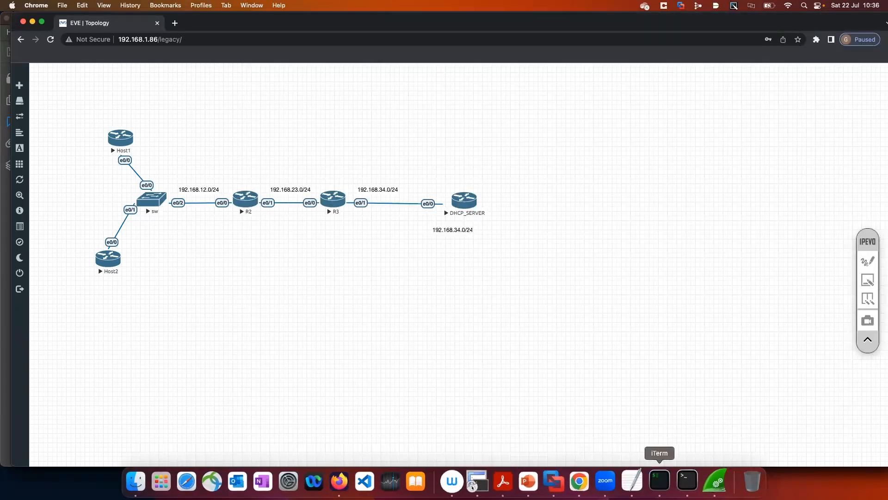
left_click(690, 482)
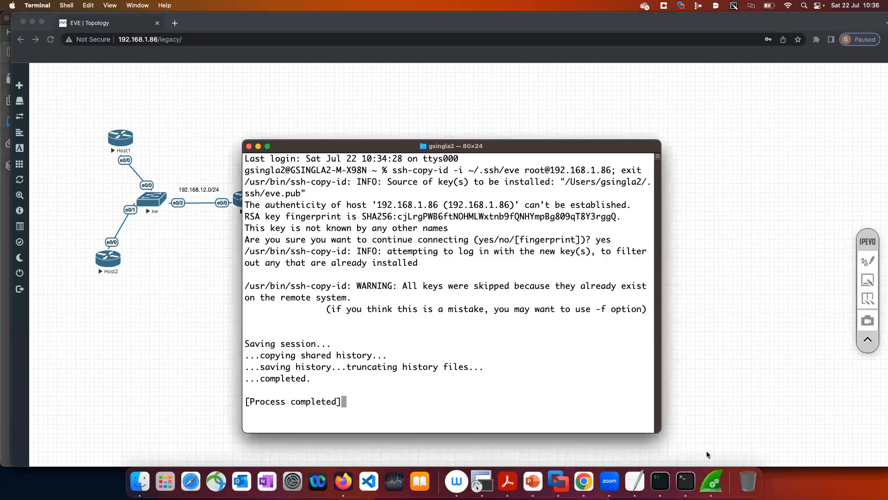
left_click(659, 481)
left_click(258, 147)
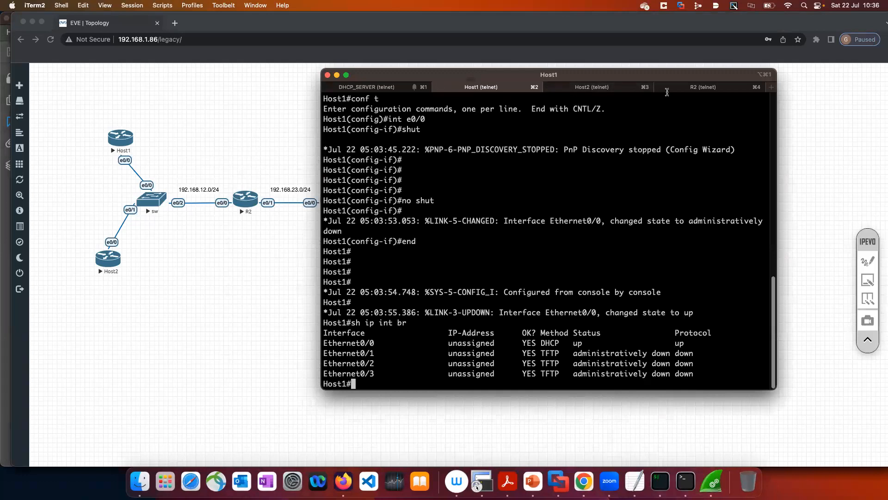
Run sh run int e0/0 on R2 and highlight the ip helper-address line in the output
left_click(692, 87)
key("Return")
key("Return")
key("Return")
key("Return")
type("sh run")
type(" int e0/0")
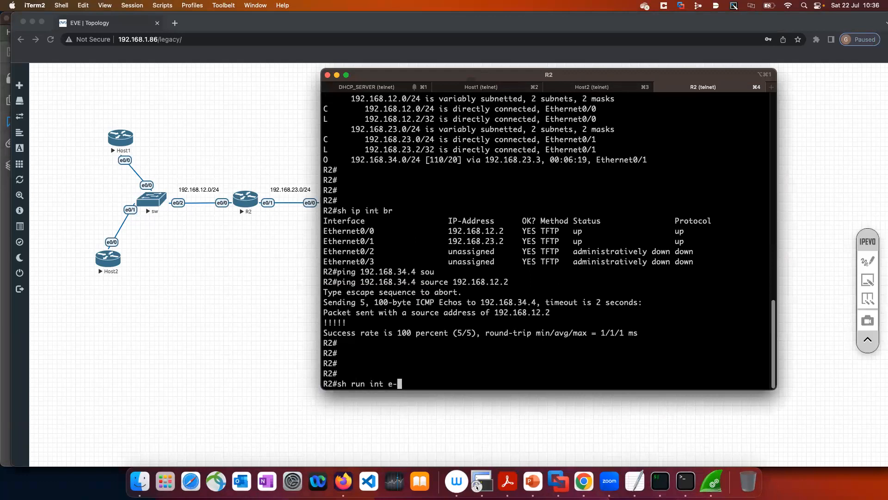
key("Return")
left_click_drag(467, 343, 321, 341)
key("super+c")
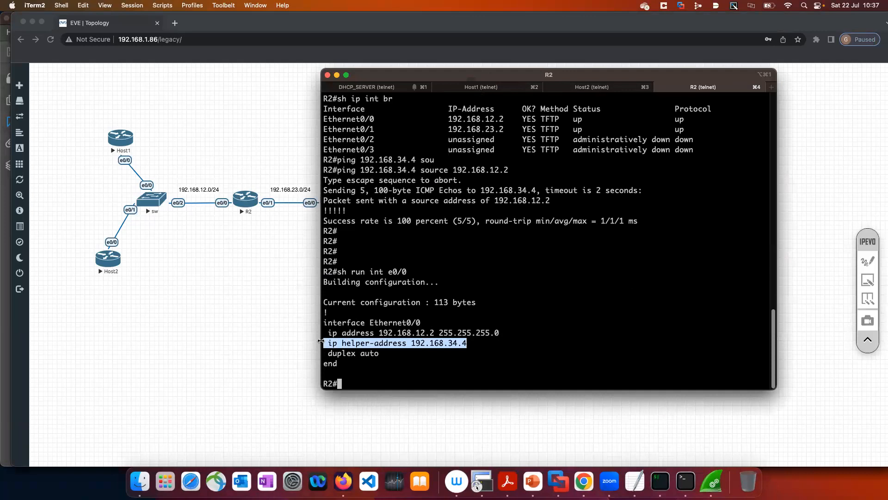
left_click(376, 354)
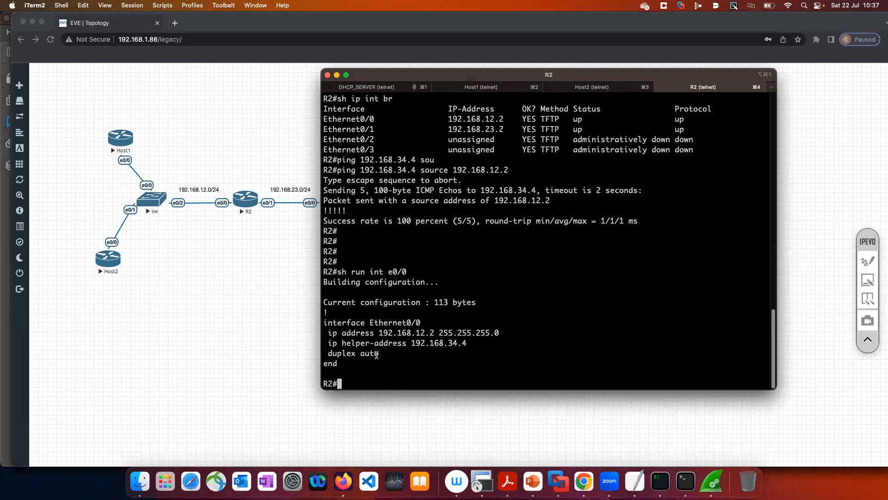
Remove the DHCP relay from R2's e0/0 in configuration mode with no ip helper-address 192.168.34.4
type("conf t")
key("Return")
type("in")
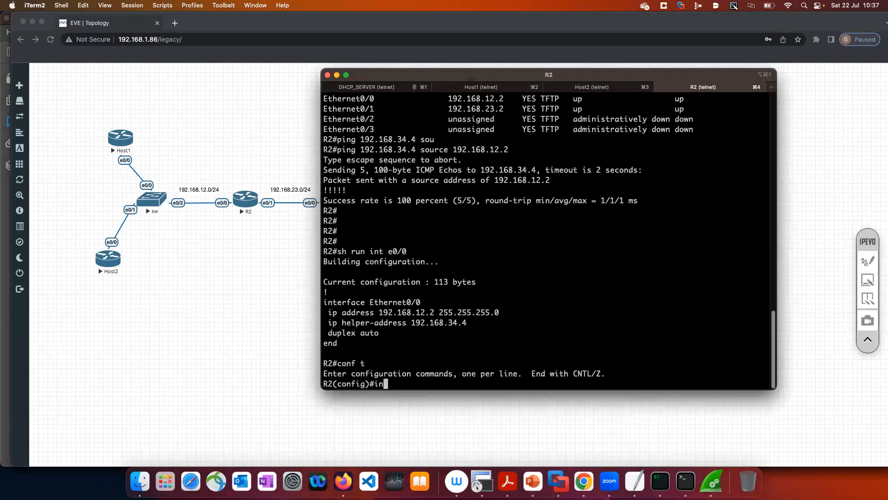
type("t e0/0")
key("Return")
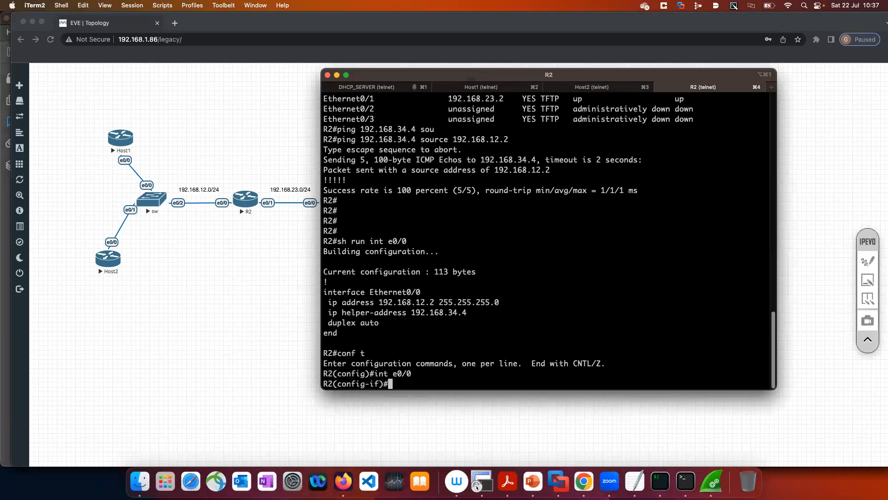
type("no")
left_click_drag(327, 313, 475, 314)
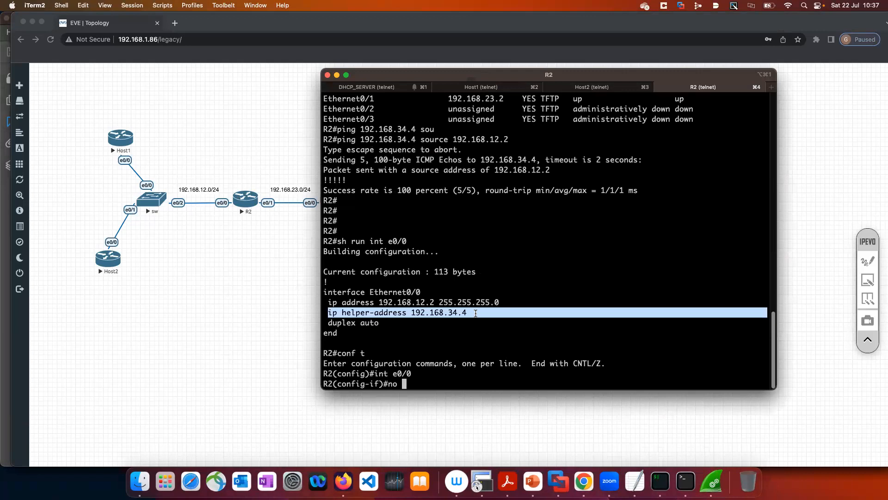
key("super+v")
key("Return")
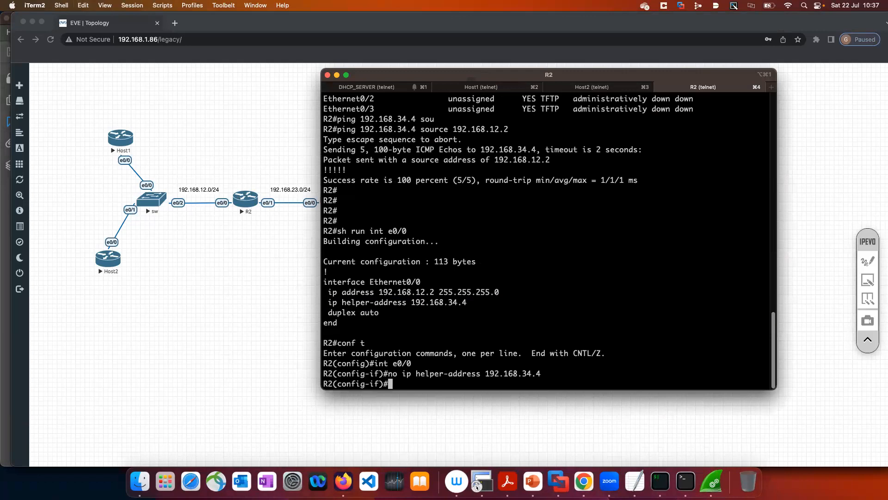
Check the DHCP packets in Wireshark, highlight R2's earlier ip helper-address line in iTerm, and switch to the EVE-NG topology in Chrome
left_click(712, 483)
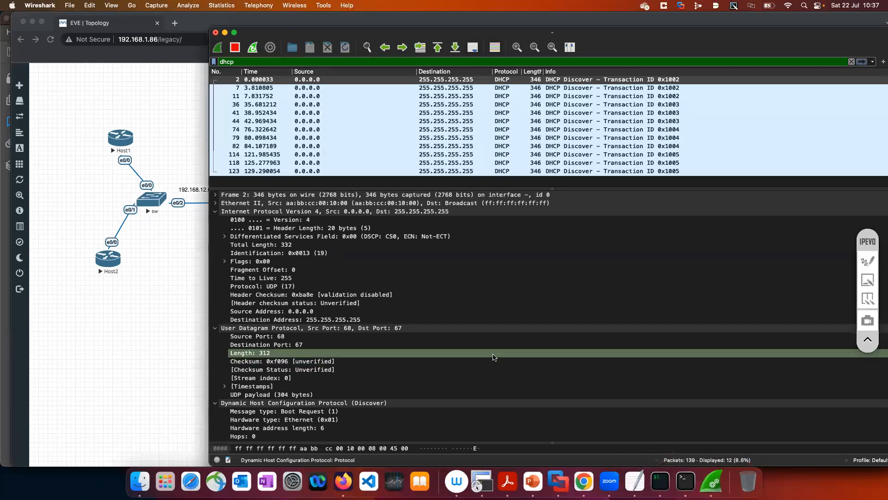
left_click(668, 489)
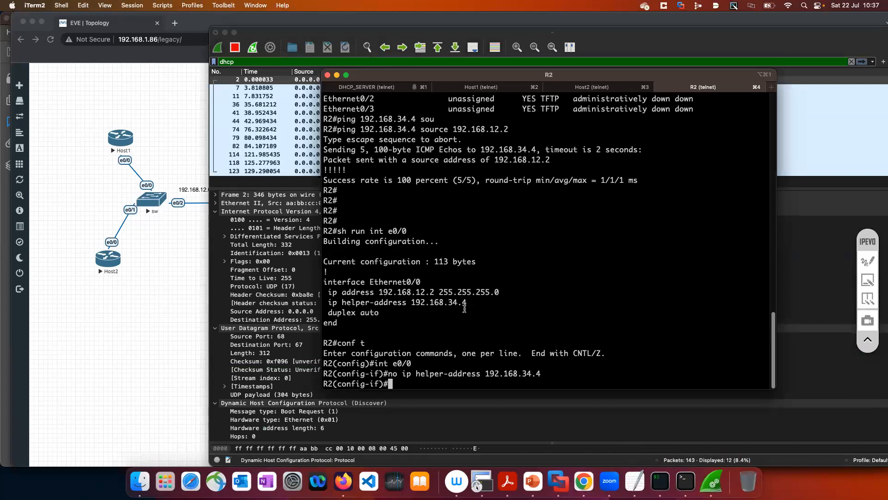
left_click_drag(473, 304, 328, 303)
left_click(427, 313)
left_click_drag(325, 301, 467, 302)
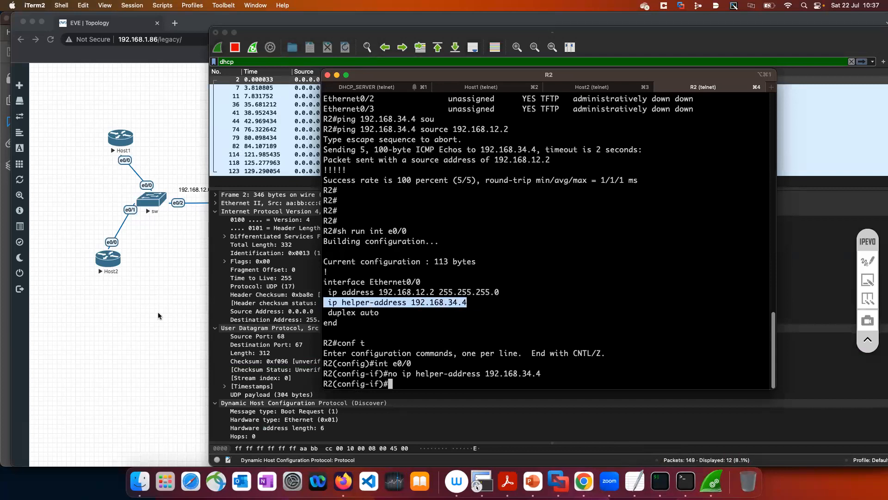
key("super+Tab")
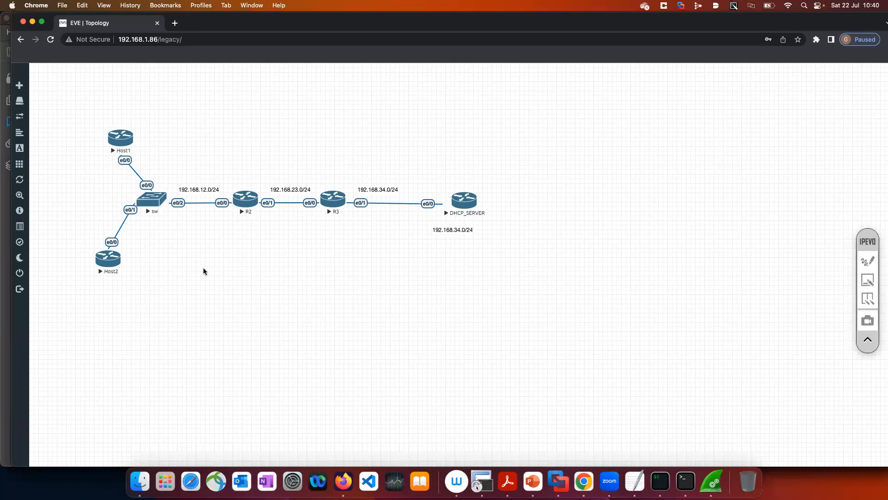
Resume annotating the topology, mark Host2's e0/0 with a red dot, and write "int e0/0" and an underlined "ip add dhcp" beneath it
left_click(867, 263)
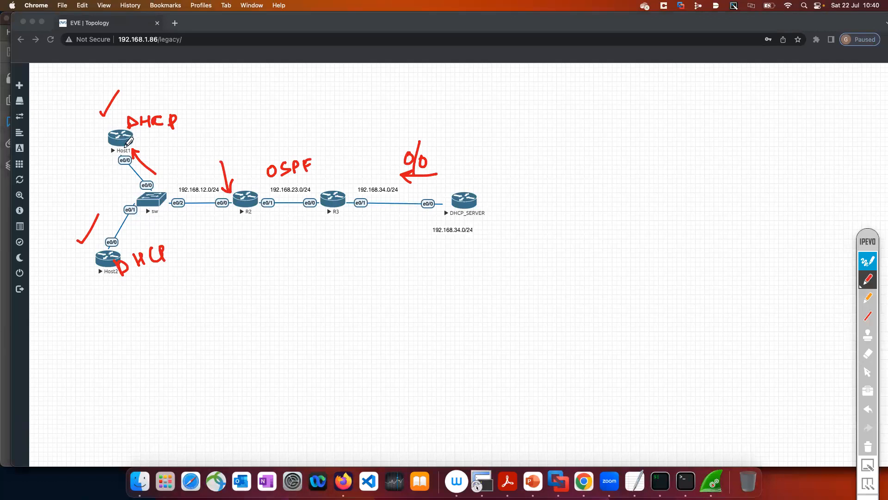
left_click_drag(126, 147, 122, 155)
key("super+z")
left_click_drag(111, 241, 111, 249)
mouse_move(136, 294)
left_mouse_down()
mouse_move(166, 296)
mouse_move(196, 279)
mouse_move(199, 264)
mouse_move(207, 289)
mouse_move(209, 265)
left_mouse_up()
left_click(134, 293)
mouse_move(163, 312)
left_mouse_down()
mouse_move(179, 311)
mouse_move(176, 334)
mouse_move(221, 294)
mouse_move(254, 280)
mouse_move(265, 292)
mouse_move(278, 289)
mouse_move(266, 313)
left_mouse_up()
left_click(155, 308)
left_click(241, 294)
left_click_drag(183, 346, 231, 311)
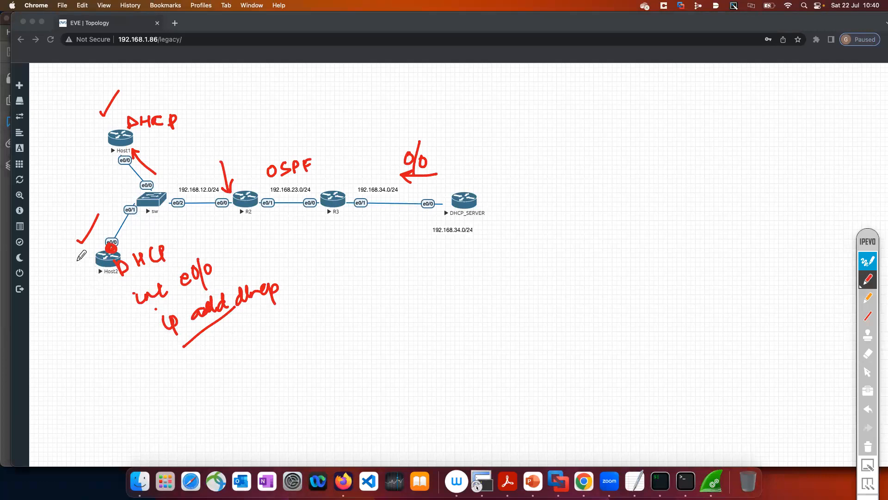
left_click(80, 250)
Write an underlined "DHCP Server" heading with branches to "Local" and "Remote", and label router R2 on the topology
mouse_move(440, 89)
left_mouse_down()
mouse_move(440, 103)
mouse_move(453, 95)
mouse_move(467, 104)
mouse_move(481, 83)
mouse_move(530, 95)
mouse_move(569, 83)
left_mouse_up()
mouse_move(449, 116)
left_mouse_down()
mouse_move(522, 99)
mouse_move(508, 155)
left_mouse_up()
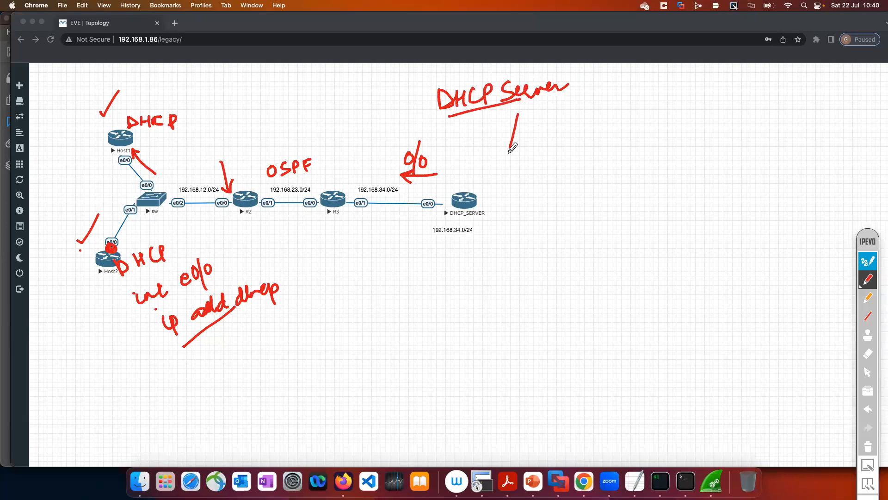
left_click_drag(536, 105, 600, 117)
mouse_move(501, 159)
left_mouse_down()
mouse_move(505, 167)
mouse_move(528, 151)
mouse_move(557, 148)
mouse_move(551, 162)
left_mouse_up()
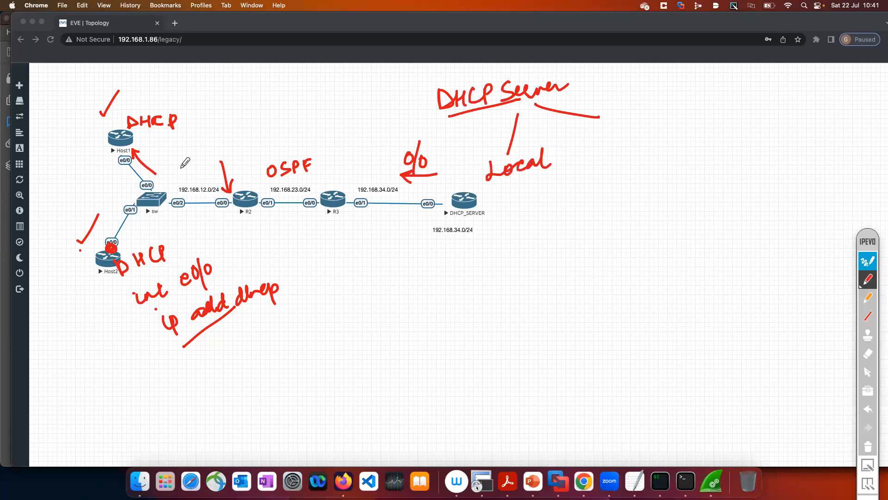
mouse_move(245, 160)
left_mouse_down()
mouse_move(247, 173)
mouse_move(262, 153)
mouse_move(254, 177)
left_mouse_up()
mouse_move(602, 133)
left_mouse_down()
mouse_move(612, 122)
mouse_move(622, 139)
mouse_move(667, 117)
mouse_move(681, 132)
left_mouse_up()
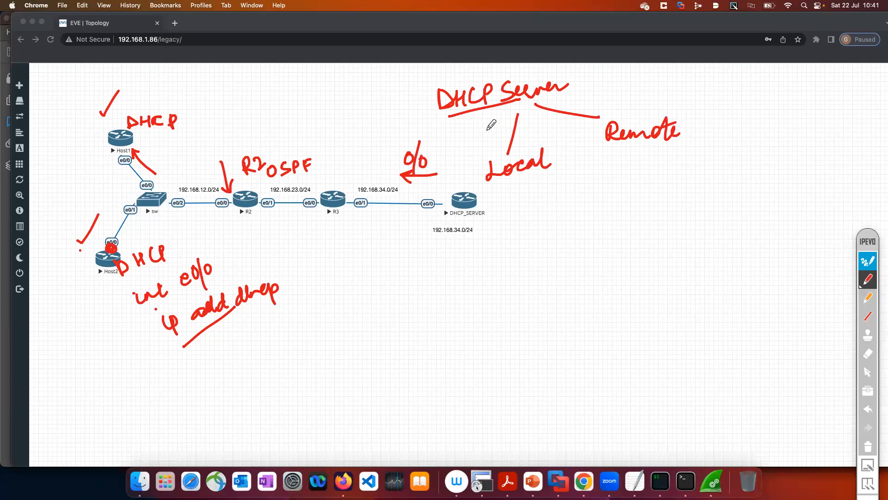
Write "DHCP Pool" and "ip dhcp pool 192.168.12.0 /24" below the server, with an arrow marking the 192.168.12.0/24 segment
mouse_move(538, 210)
left_mouse_down()
mouse_move(542, 229)
mouse_move(579, 214)
mouse_move(632, 227)
mouse_move(643, 213)
mouse_move(673, 208)
mouse_move(680, 222)
left_mouse_up()
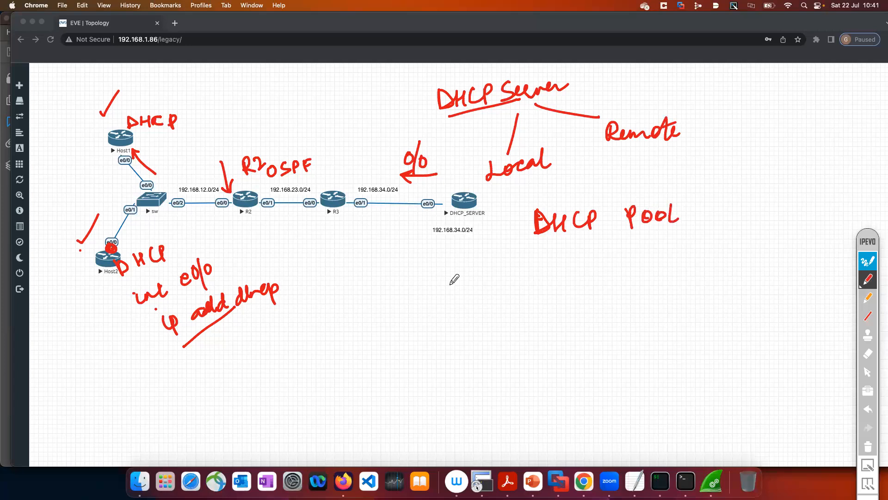
left_click(443, 265)
left_click_drag(454, 268, 459, 289)
mouse_move(505, 260)
left_mouse_down()
mouse_move(522, 273)
mouse_move(532, 252)
mouse_move(544, 272)
mouse_move(612, 245)
left_mouse_up()
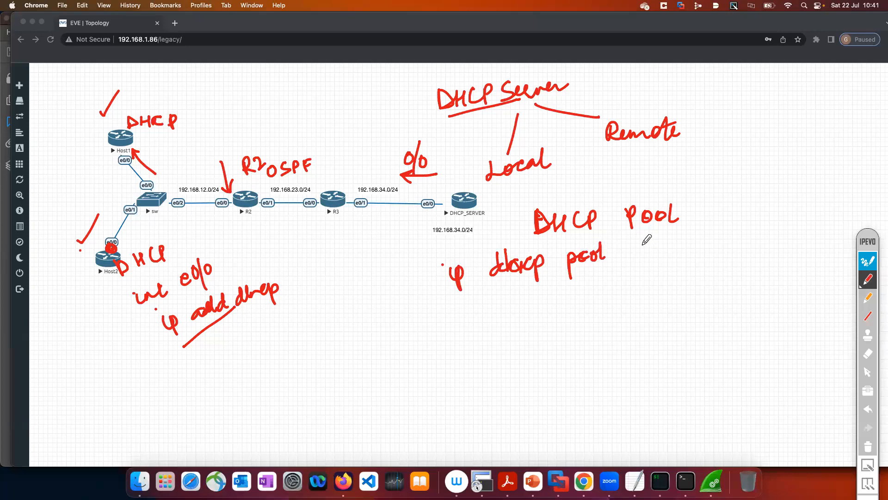
mouse_move(643, 243)
left_mouse_down()
mouse_move(644, 254)
mouse_move(675, 252)
left_mouse_up()
mouse_move(197, 174)
left_mouse_down()
mouse_move(200, 183)
mouse_move(206, 143)
left_mouse_up()
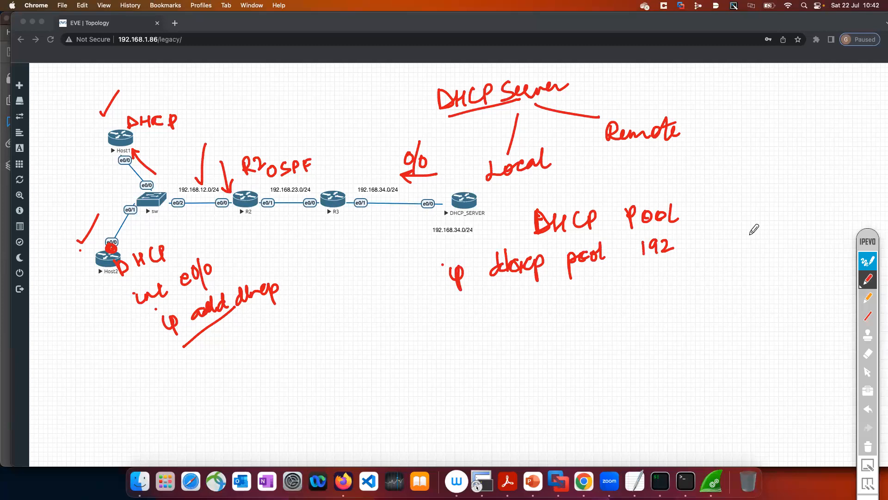
left_click(690, 251)
mouse_move(699, 231)
left_mouse_down()
mouse_move(697, 253)
mouse_move(743, 242)
mouse_move(752, 228)
mouse_move(774, 239)
mouse_move(802, 234)
left_mouse_up()
left_click(719, 242)
left_click(746, 240)
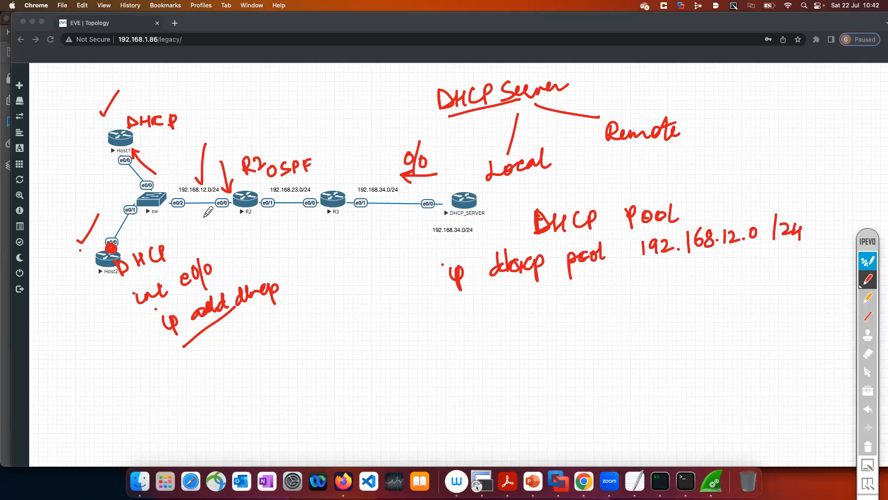
Mark R2's e0/0 as .2 with an arrow and sketch a boxed server S at .100 on the 192.168.12.0/24 segment
left_click_drag(233, 217, 247, 224)
mouse_move(239, 236)
left_mouse_down()
mouse_move(255, 256)
mouse_move(244, 239)
left_mouse_up()
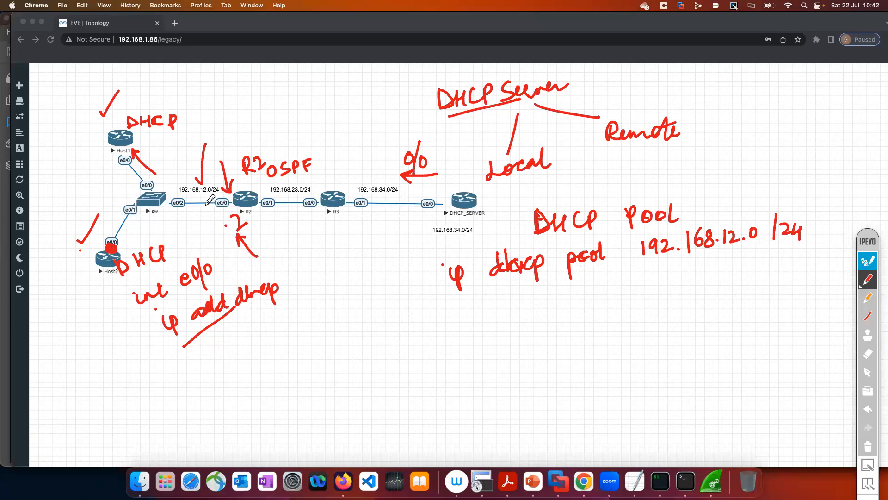
mouse_move(218, 234)
left_mouse_down()
mouse_move(213, 259)
mouse_move(232, 250)
mouse_move(218, 254)
left_mouse_up()
left_click(188, 244)
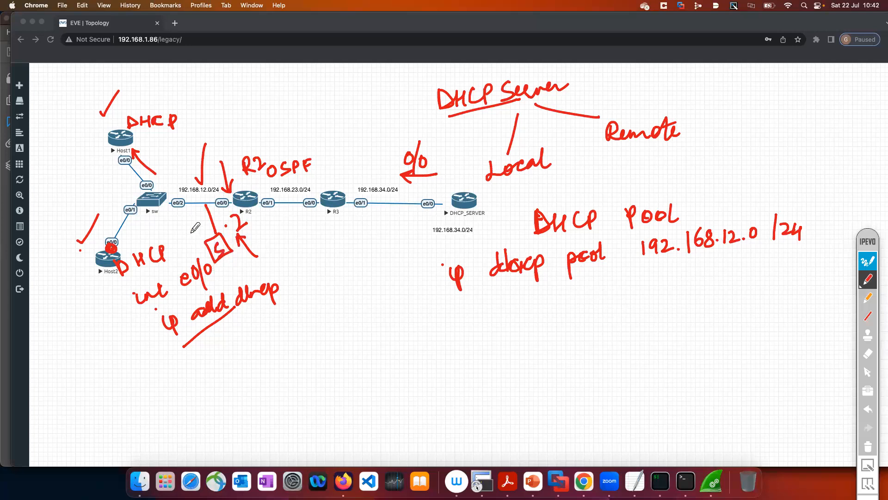
mouse_move(191, 233)
left_mouse_down()
mouse_move(194, 243)
mouse_move(204, 228)
left_mouse_up()
Write "ip dhcp excluded-add 192.168.12.2" under the pool line and underline the excluded-add part
mouse_move(460, 300)
left_mouse_down()
mouse_move(475, 306)
mouse_move(510, 286)
mouse_move(535, 314)
mouse_move(530, 295)
mouse_move(630, 283)
mouse_move(615, 275)
mouse_move(659, 280)
mouse_move(669, 262)
mouse_move(689, 282)
left_mouse_up()
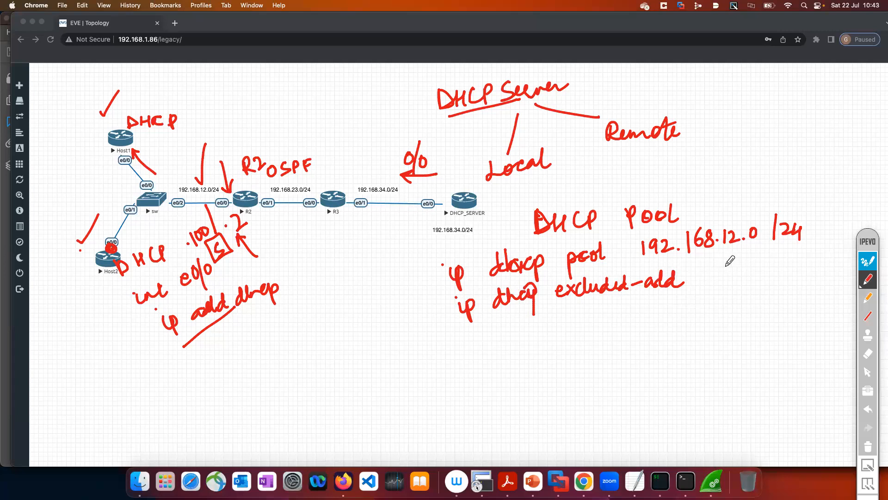
left_click_drag(597, 309, 646, 292)
mouse_move(713, 270)
left_mouse_down()
mouse_move(711, 283)
mouse_move(775, 270)
mouse_move(791, 283)
mouse_move(831, 274)
left_mouse_up()
left_click(746, 280)
left_click(786, 281)
left_click(814, 281)
left_click(824, 263)
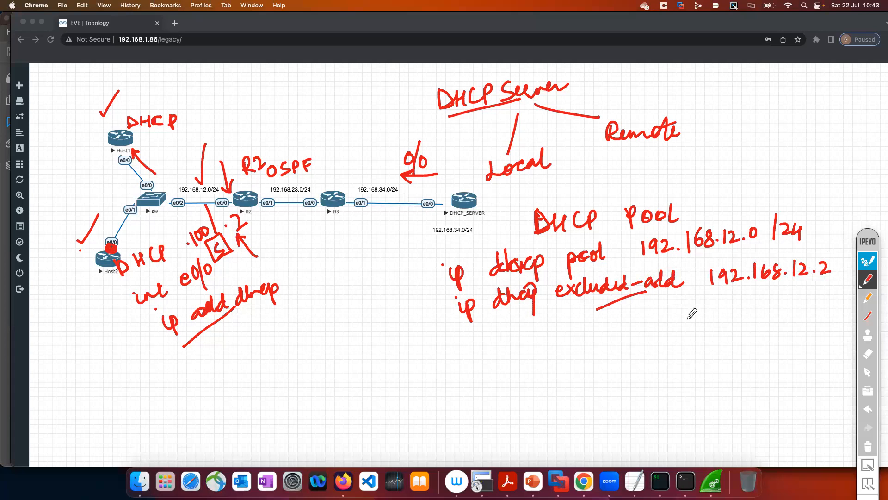
Write the exclusion range "192.168.12.10–100" below the excluded address 192.168.12.2
mouse_move(681, 305)
left_mouse_down()
mouse_move(679, 324)
mouse_move(707, 320)
left_mouse_up()
left_click(713, 317)
left_click_drag(719, 304, 719, 317)
mouse_move(731, 303)
left_mouse_down()
mouse_move(728, 315)
mouse_move(791, 309)
left_mouse_up()
left_click(754, 312)
left_click(785, 309)
left_click_drag(803, 297, 823, 303)
mouse_move(825, 296)
left_mouse_down()
mouse_move(824, 307)
mouse_move(831, 297)
left_mouse_up()
left_click_drag(839, 295, 839, 296)
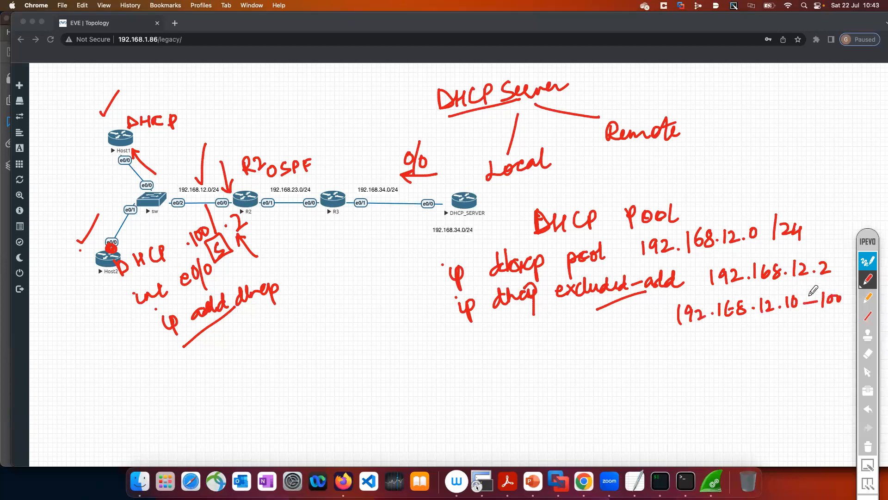
Hide and redisplay the annotations, and draw arrows pointing to the "DHCP Pool" and excluded-address lines
left_click(872, 261)
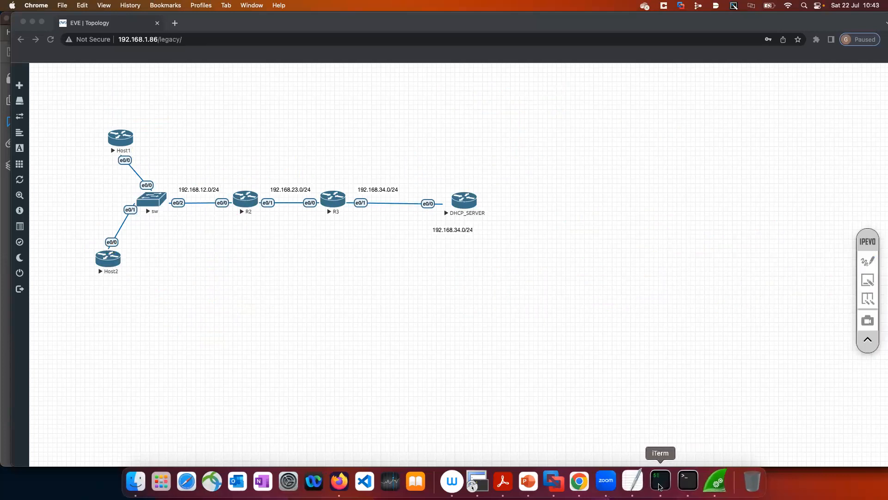
left_click(871, 262)
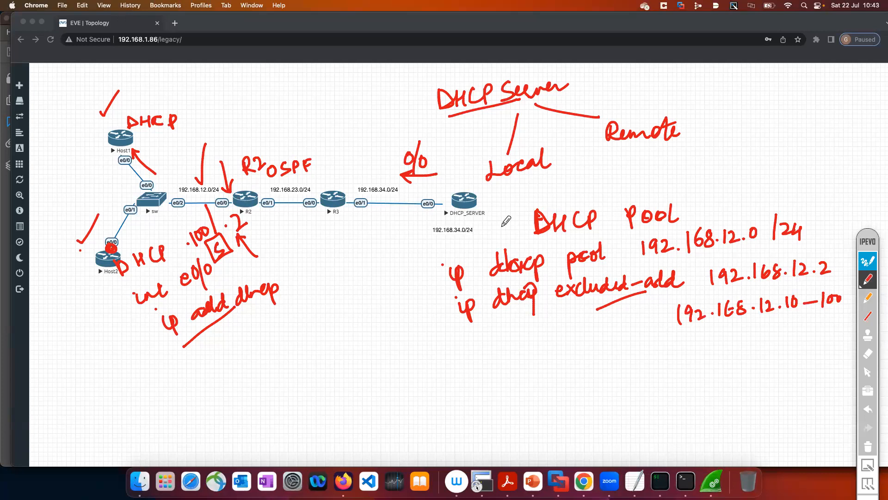
left_click_drag(499, 227, 524, 226)
left_click_drag(515, 220, 515, 232)
mouse_move(430, 326)
left_mouse_down()
mouse_move(457, 309)
mouse_move(454, 320)
left_mouse_up()
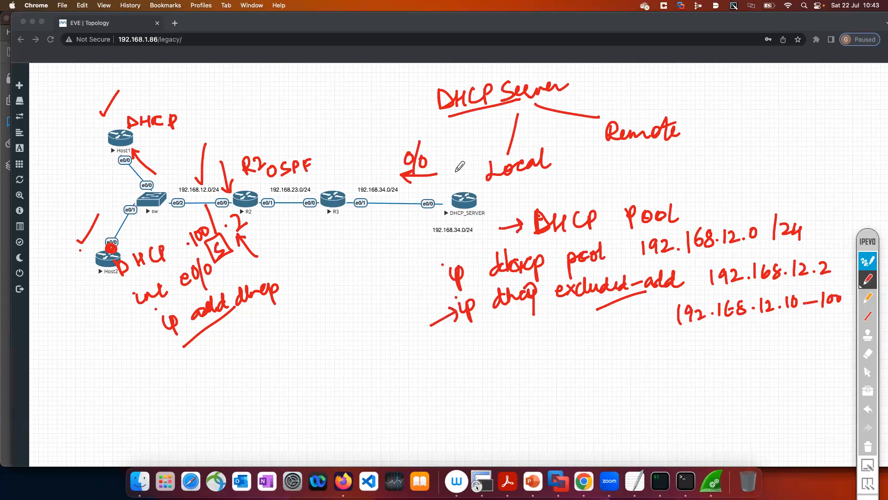
Underline the "Local" and "Remote" branches and circle "Remote"
left_click_drag(490, 190, 545, 173)
left_click_drag(609, 152, 674, 146)
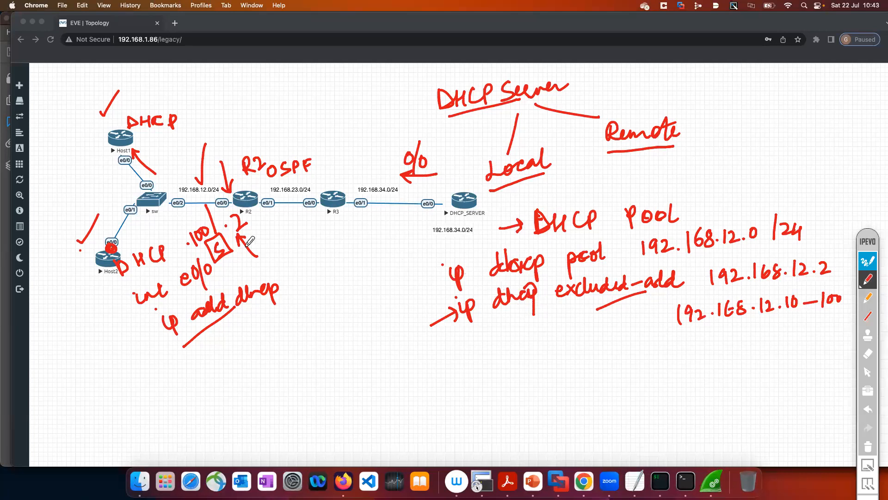
mouse_move(631, 104)
left_mouse_down()
mouse_move(594, 128)
mouse_move(662, 157)
mouse_move(643, 102)
mouse_move(625, 106)
left_mouse_up()
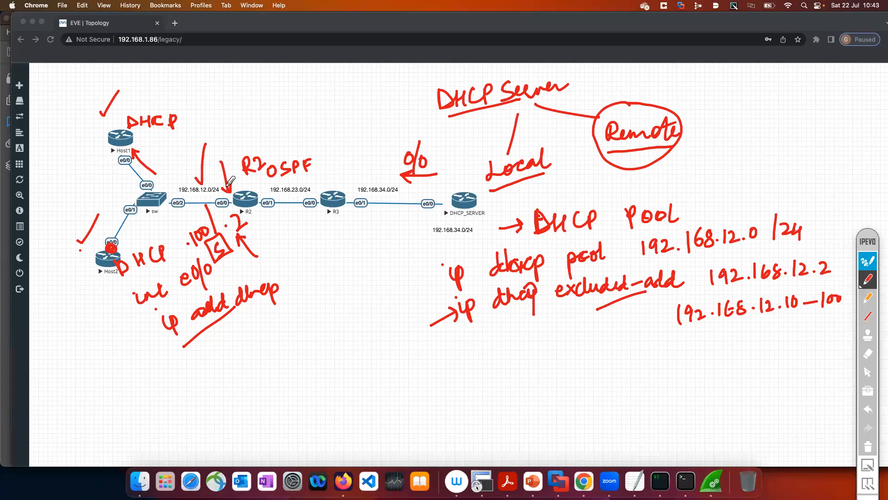
Write "DHCP Relay" with an arrow down to R2 and mark R2's e0/0 with a red dot
left_click_drag(232, 146, 264, 114)
left_click_drag(217, 84, 220, 97)
mouse_move(214, 83)
left_mouse_down()
mouse_move(226, 88)
mouse_move(220, 98)
left_mouse_up()
mouse_move(230, 83)
left_mouse_down()
mouse_move(232, 95)
mouse_move(269, 77)
mouse_move(322, 74)
mouse_move(324, 106)
left_mouse_up()
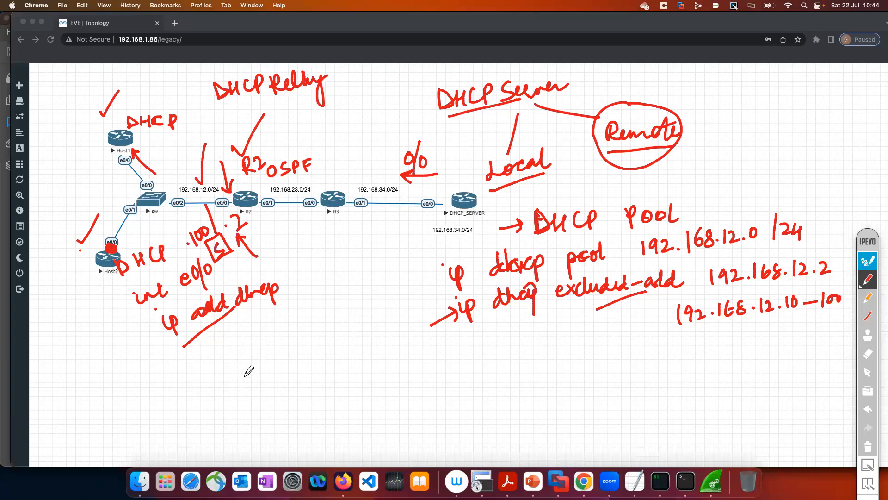
left_click_drag(229, 193, 232, 203)
Write "R2 int e0/0" and "ip helper-address 192.168.34.3" below the topology
mouse_move(246, 362)
left_mouse_down()
mouse_move(268, 363)
mouse_move(303, 328)
mouse_move(310, 336)
mouse_move(333, 328)
mouse_move(341, 336)
left_mouse_up()
left_click_drag(355, 316, 354, 341)
left_click_drag(364, 314, 362, 326)
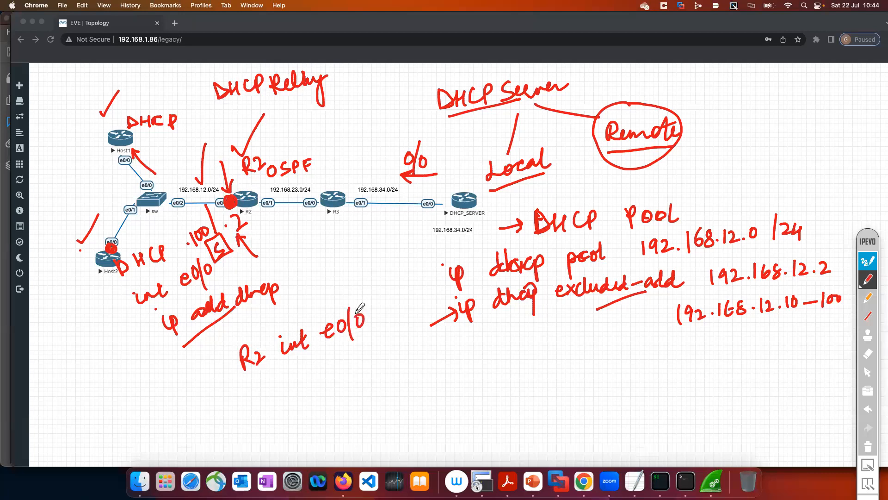
left_click_drag(279, 385, 282, 399)
left_click_drag(286, 388, 291, 408)
left_click(273, 381)
mouse_move(313, 369)
left_mouse_down()
mouse_move(314, 385)
mouse_move(342, 384)
mouse_move(348, 397)
mouse_move(354, 379)
mouse_move(383, 364)
mouse_move(490, 373)
mouse_move(583, 355)
mouse_move(571, 366)
left_mouse_up()
left_click(593, 353)
mouse_move(581, 330)
left_mouse_down()
mouse_move(589, 357)
mouse_move(612, 344)
mouse_move(606, 358)
left_mouse_up()
left_click(598, 356)
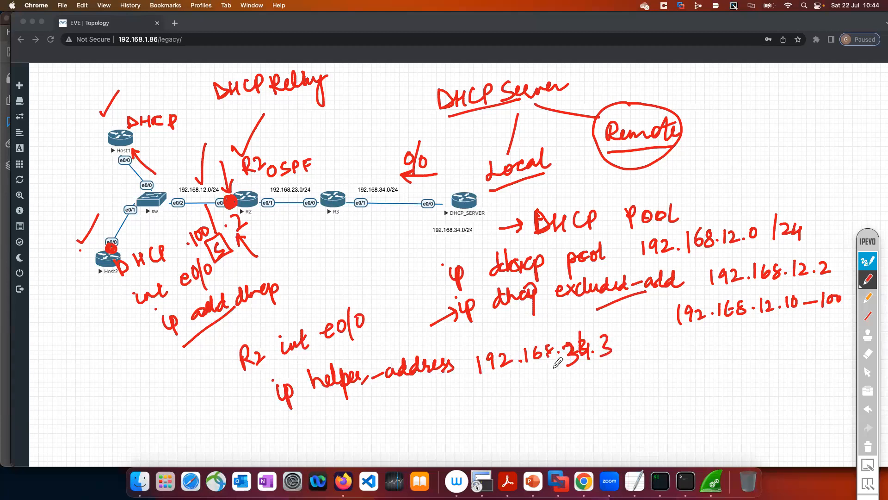
Clear all annotations, switch to R2's console in iTerm, and restore the relay on e0/0 with ip helper-address 192.168.34.4
left_click(866, 447)
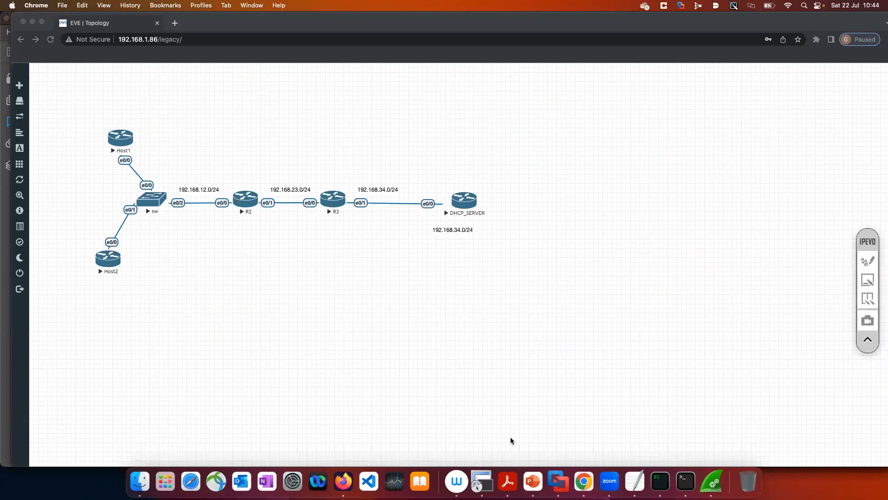
left_click(688, 481)
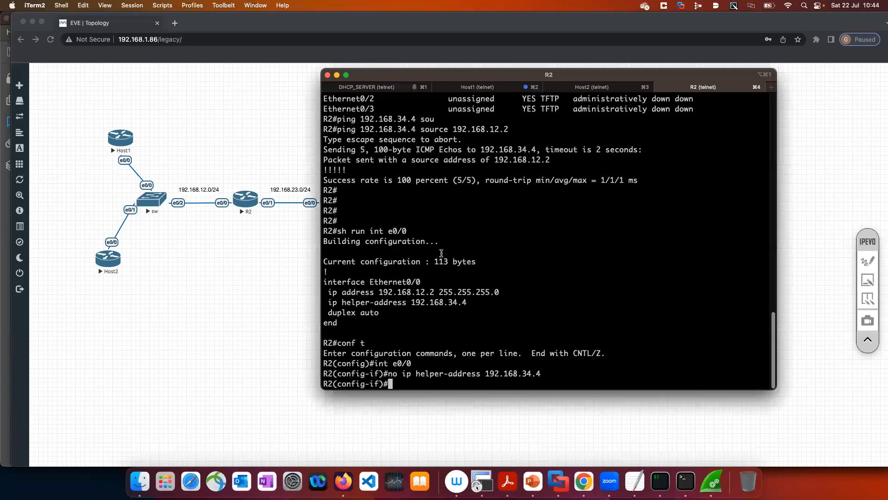
type("ip hel")
key("Tab")
type("p")
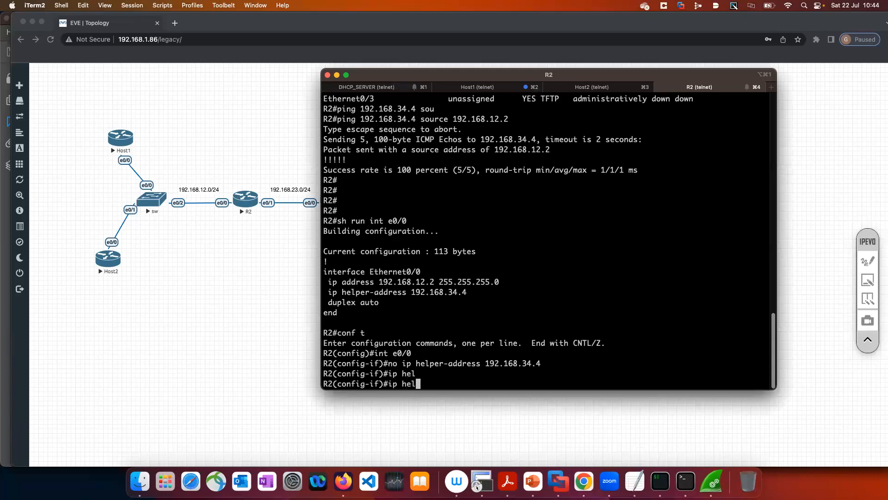
key("Tab")
type("192.1")
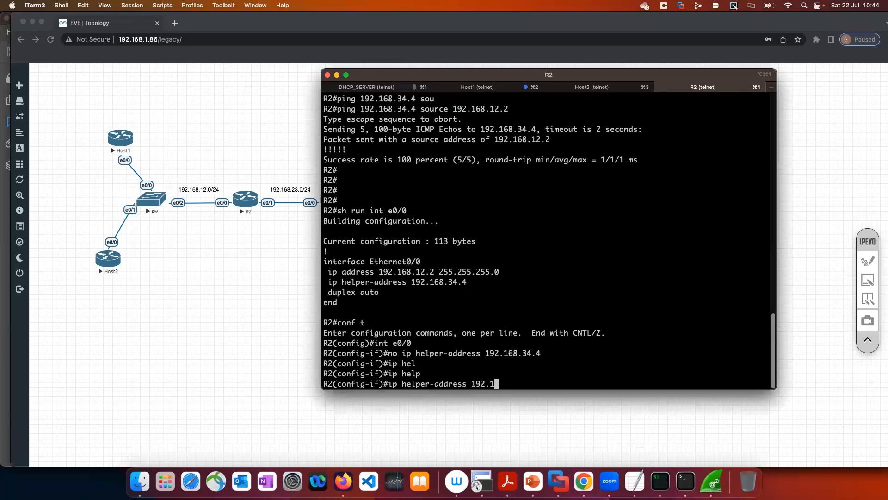
type("68.34.4")
key("Return")
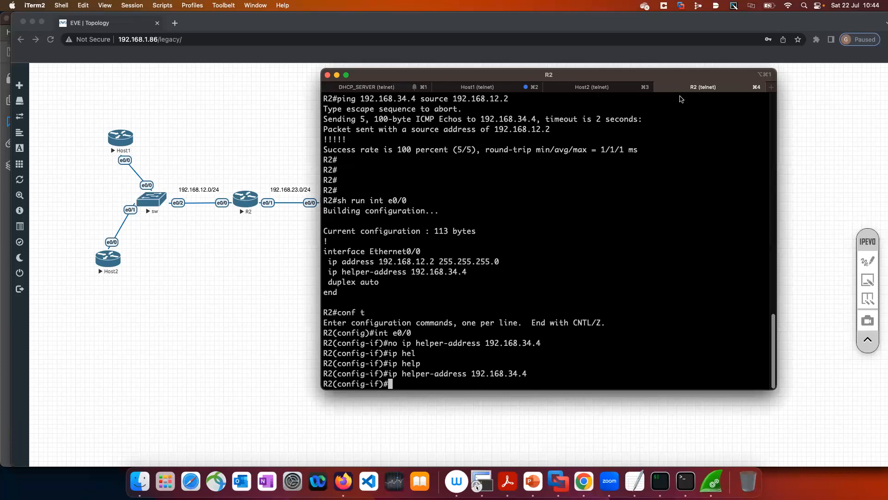
Open the DHCP_SERVER console, move its window aside from the topology, and enter global configuration mode with en and conf t
left_click(409, 86)
left_click_drag(425, 80, 569, 89)
key("Return")
key("Return")
key("Return")
key("Return")
type("en")
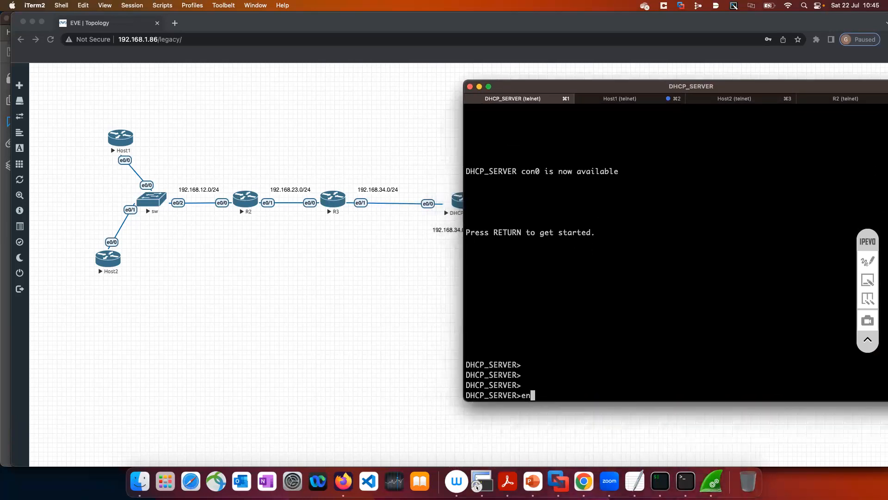
key("Return")
type("conf t")
key("Return")
Create a DHCP pool named DHCP_POOL on DHCP_SERVER with ip dhcp pool, checking the command's options along the way
type("ip ")
type("dh")
key("Tab")
type("poo")
key("Tab")
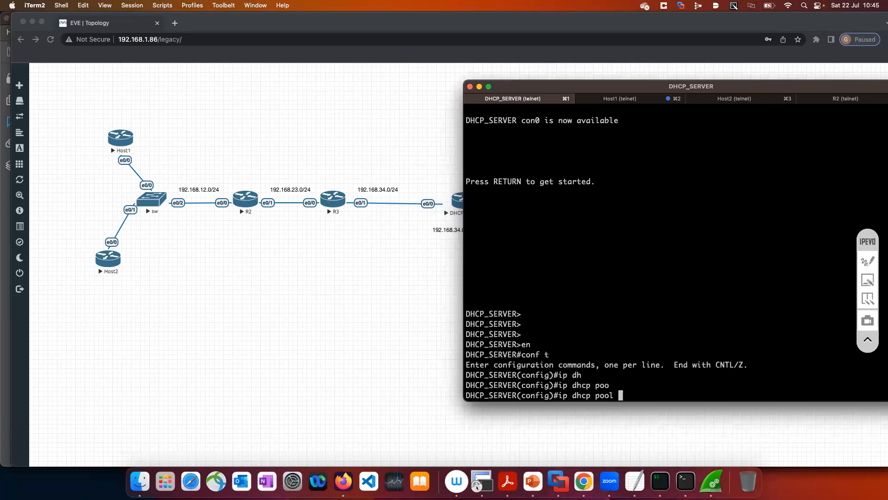
type("?")
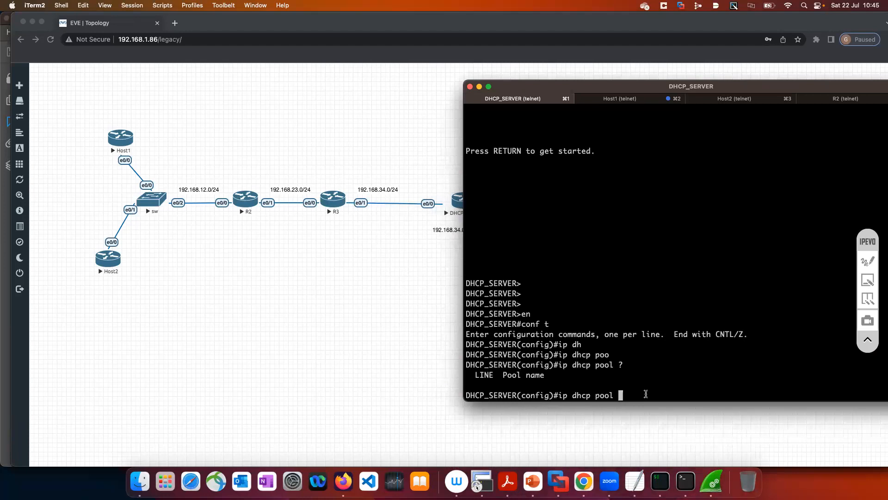
type("DHCP_POOL  ?")
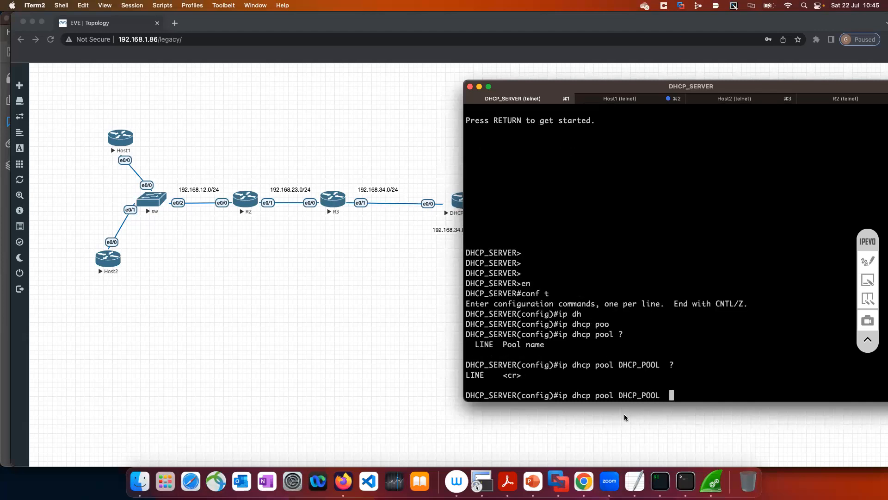
key("Return")
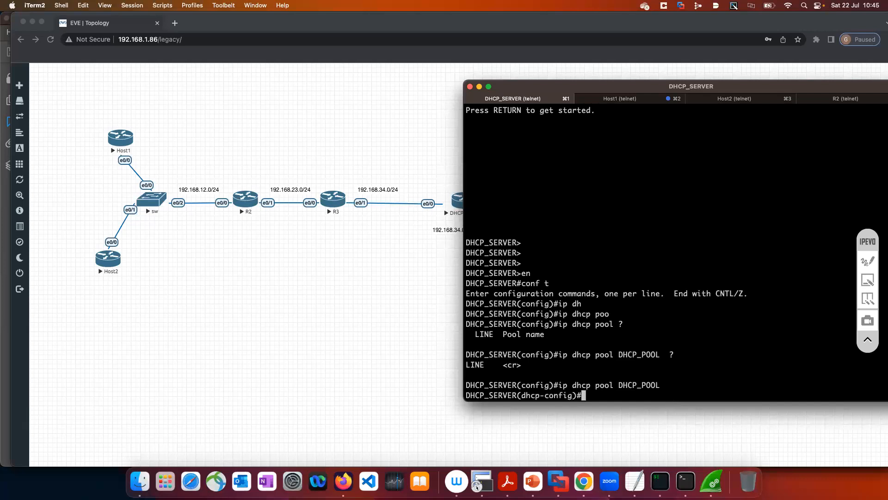
List the available DHCP pool configuration commands and highlight the network entry in the help output
type("net")
key("Tab")
key("BackSpace")
key("BackSpace")
key("BackSpace")
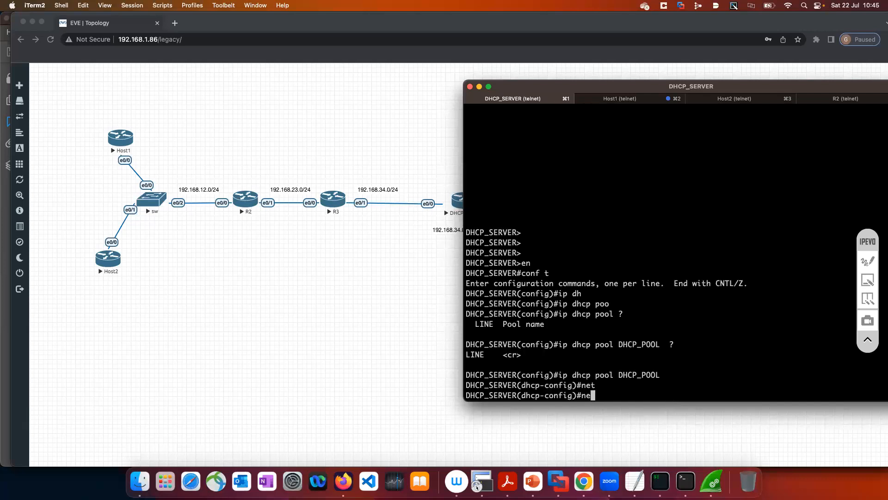
type("?")
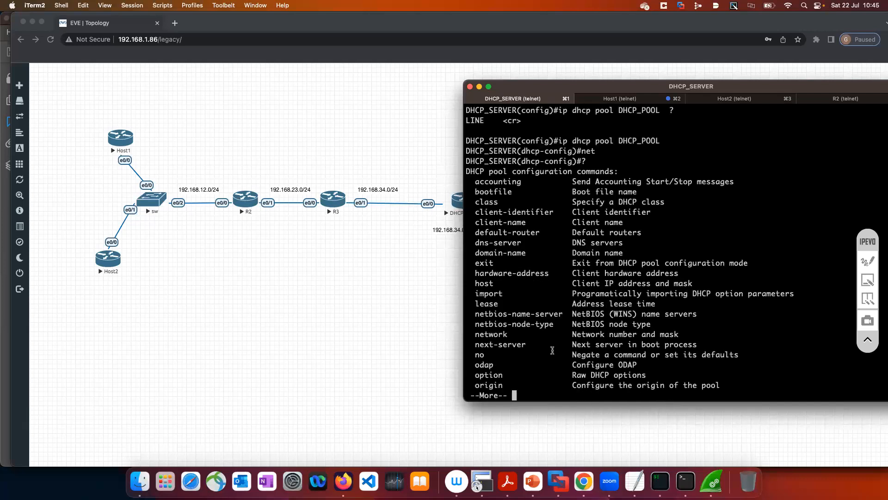
left_click_drag(479, 335, 651, 337)
key("space")
Assign network 192.168.12.0 /24 to DHCP_POOL, checking the network command's syntax help for the address and mask along the way
type("net")
key("Tab")
type("w")
key("Tab")
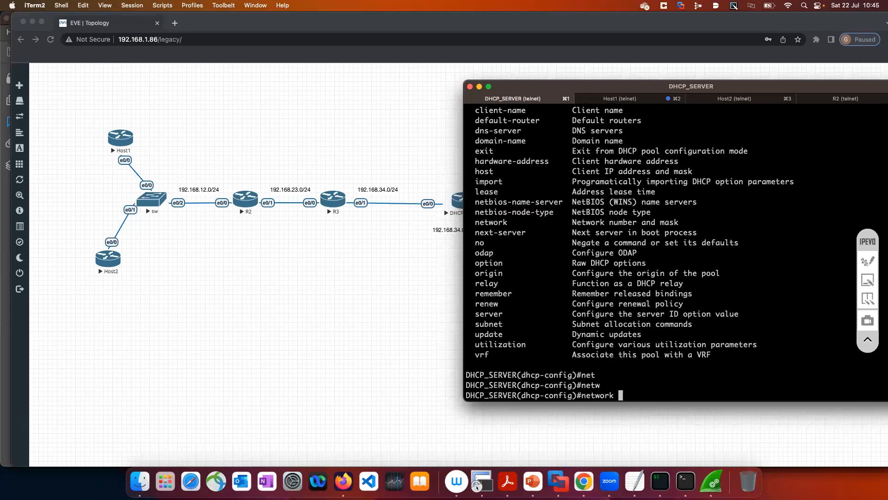
type("?192.168.12.0")
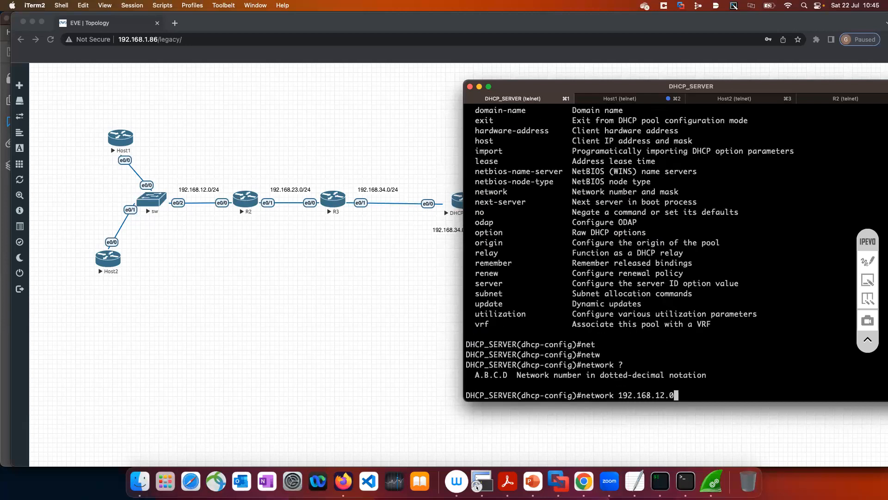
type("?")
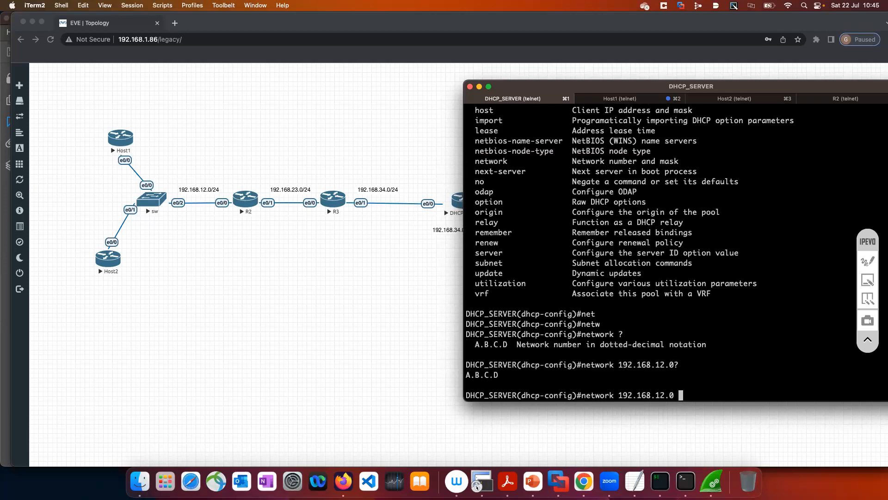
type(" ?")
left_click_drag(477, 366, 539, 366)
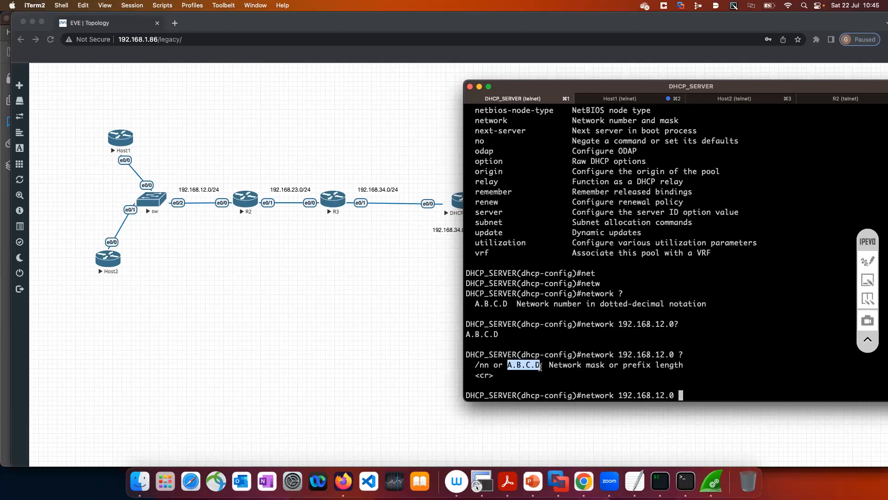
type("/24")
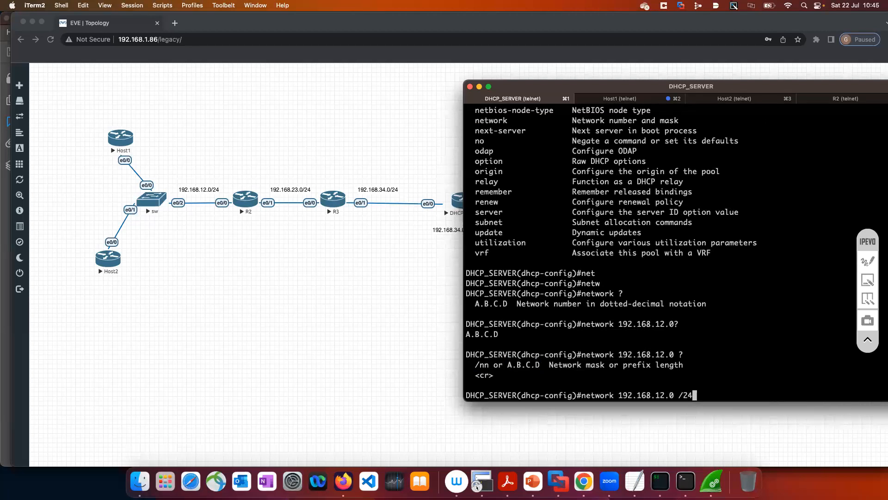
key("Return")
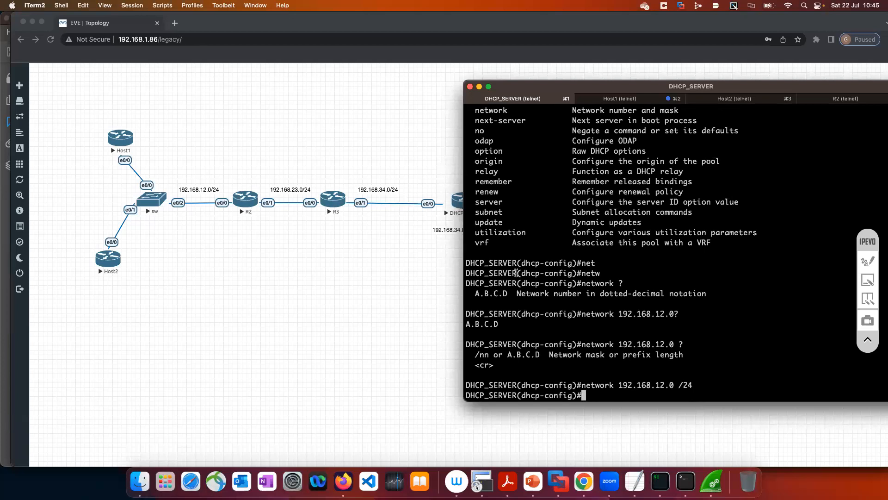
Go back to the pool command help and highlight the default-router entry
scroll(525, 211, "up", 8)
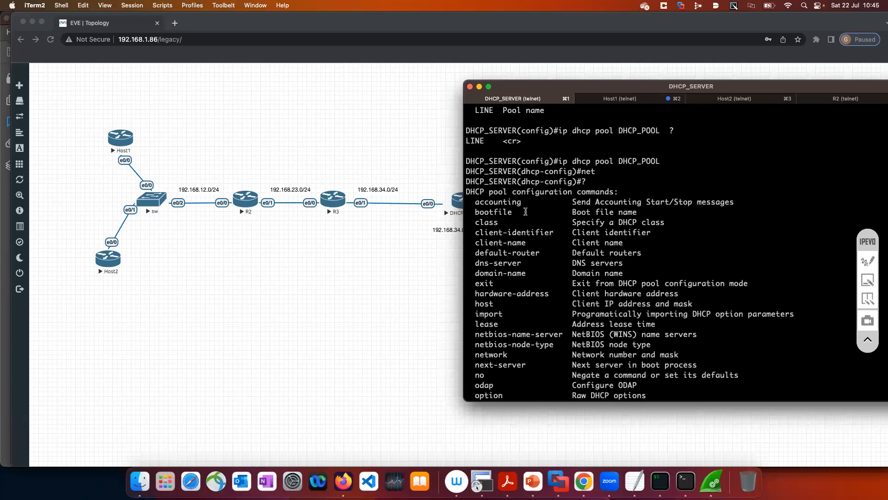
scroll(525, 211, "up", 1)
left_click_drag(476, 282, 555, 282)
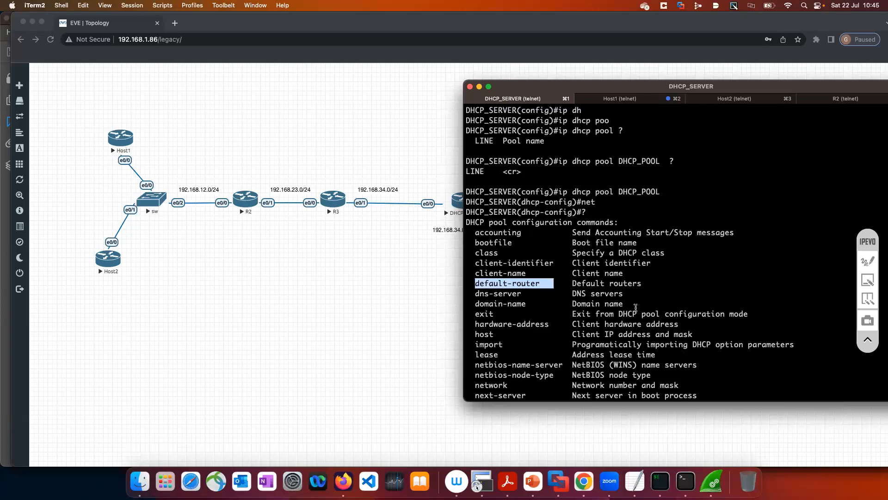
Exit pool configuration mode and exclude 192.168.12.2 from DHCP assignment with ip dhcp excluded-address
type("exit")
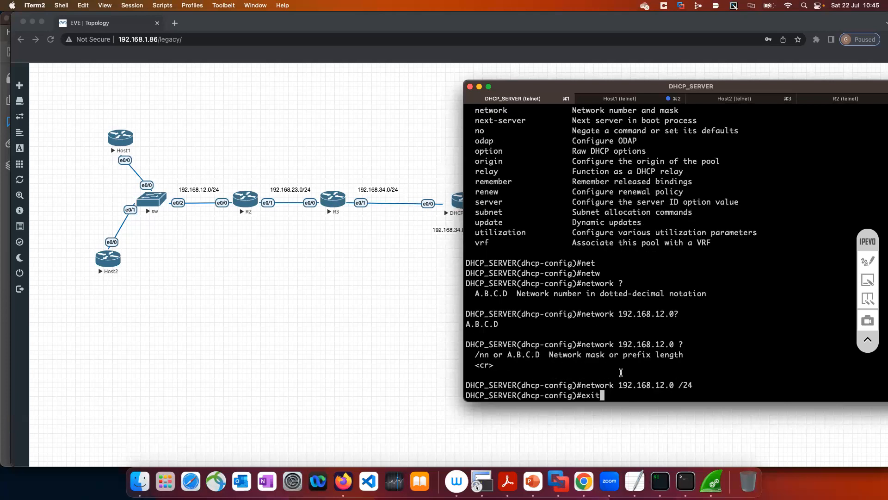
key("Return")
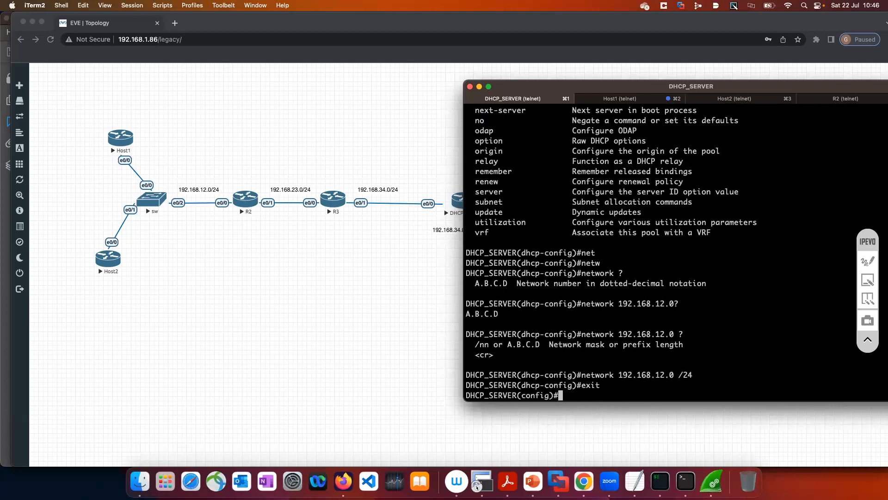
type("ip dhcp ex")
key("Tab")
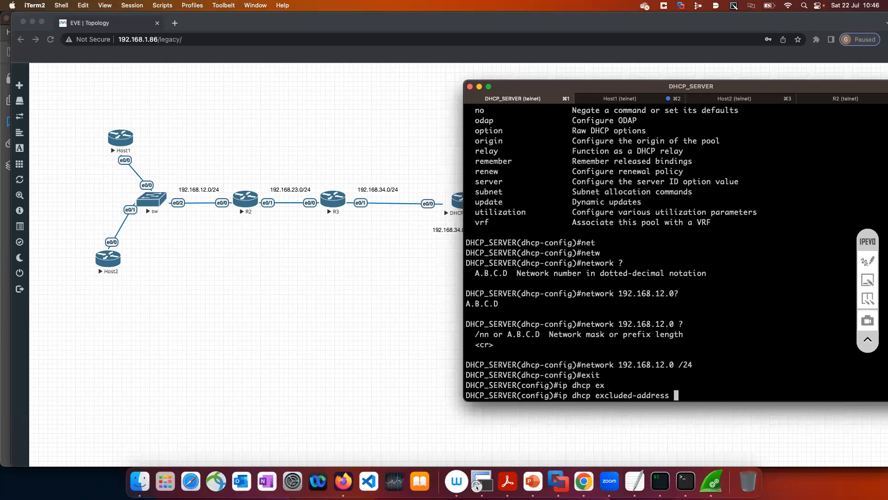
type("192.168.12.2")
key("Return")
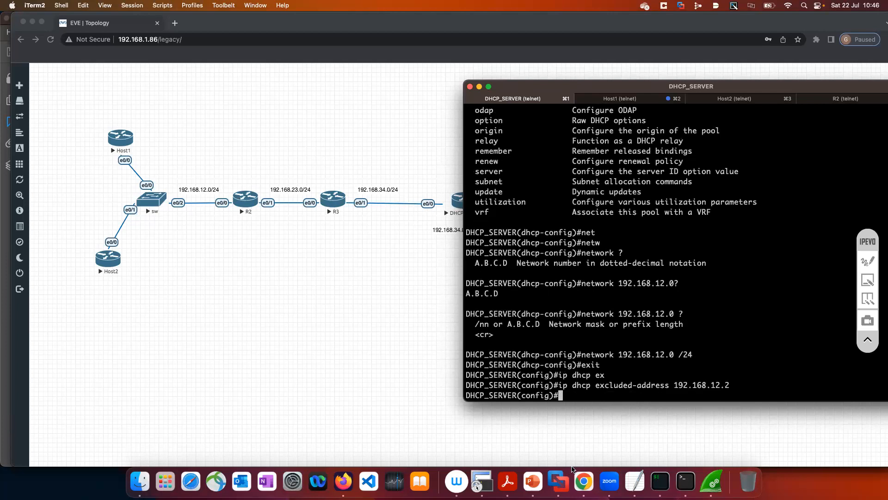
Highlight the lease entry in the pool command help, clear the highlight, and return to the current prompt
scroll(586, 273, "up", 5)
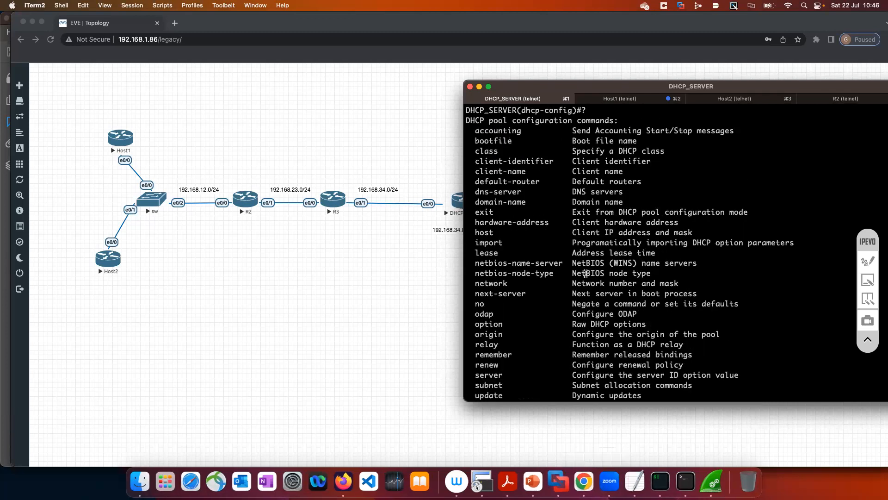
left_click_drag(477, 252, 654, 257)
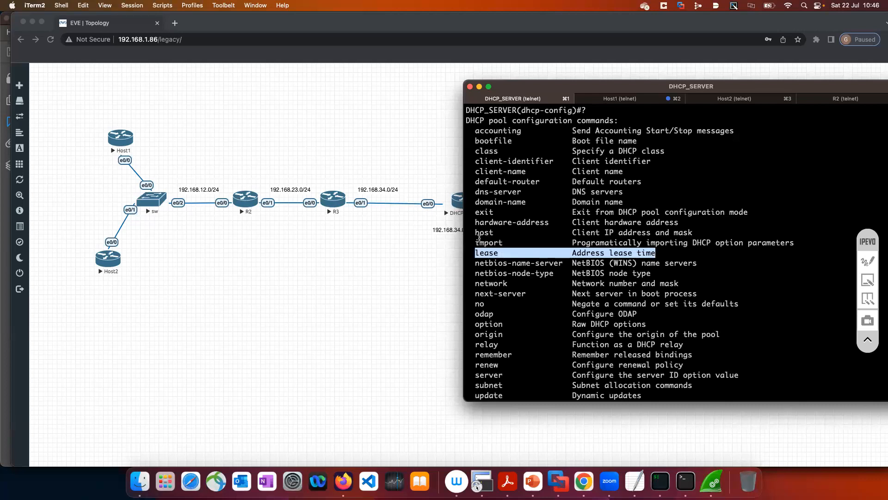
left_click(503, 253)
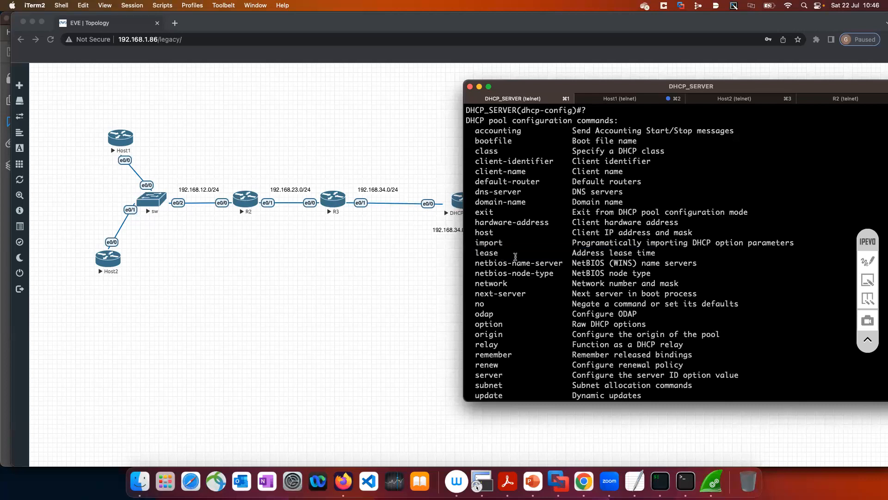
scroll(515, 257, "down", 7)
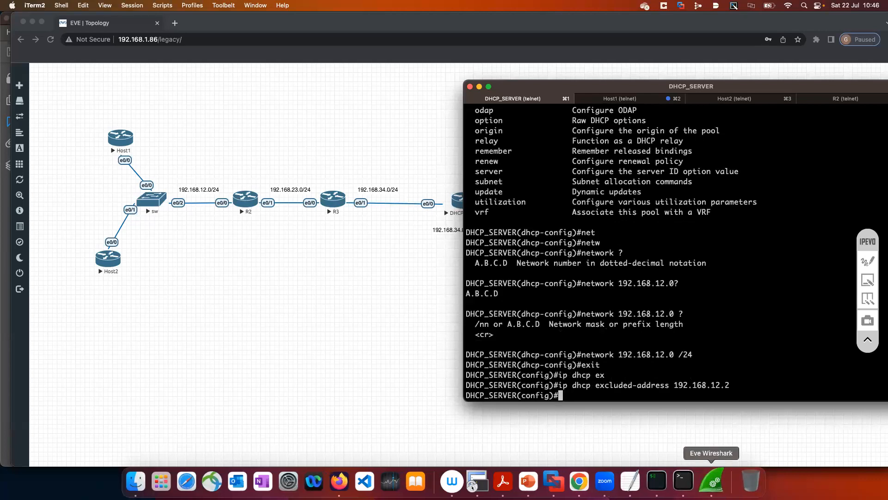
Check the DHCP capture in Wireshark and the topology in Chrome, and return to the DHCP_SERVER console in iTerm
left_click(713, 482)
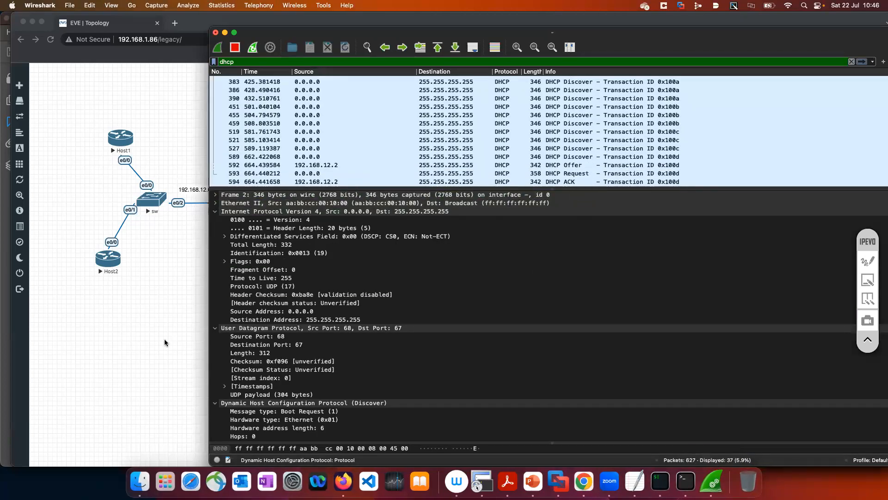
left_click(656, 484)
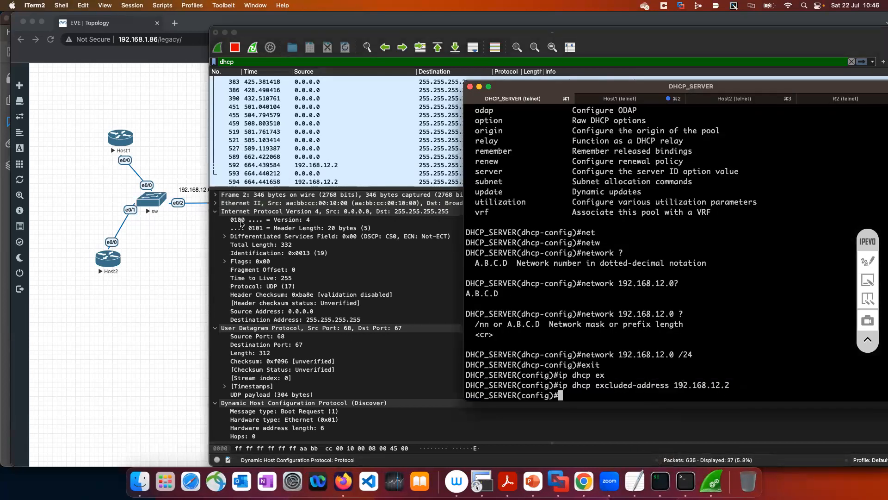
left_click(180, 229)
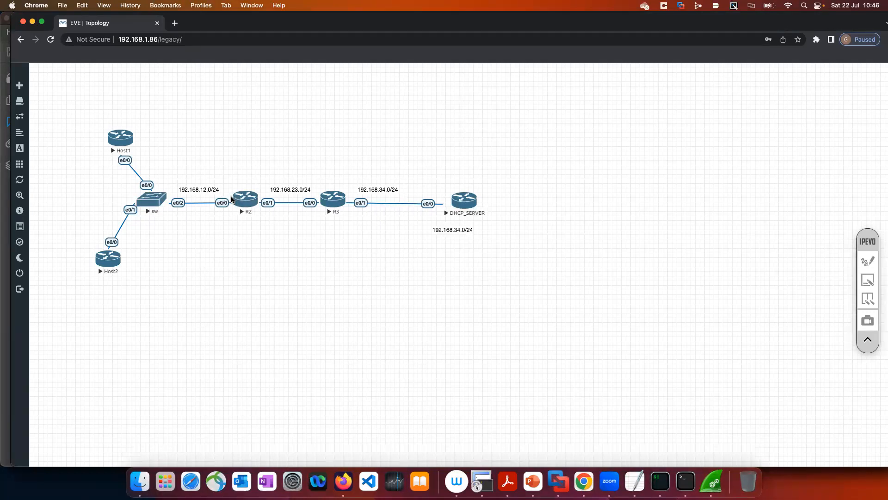
key("super+Tab")
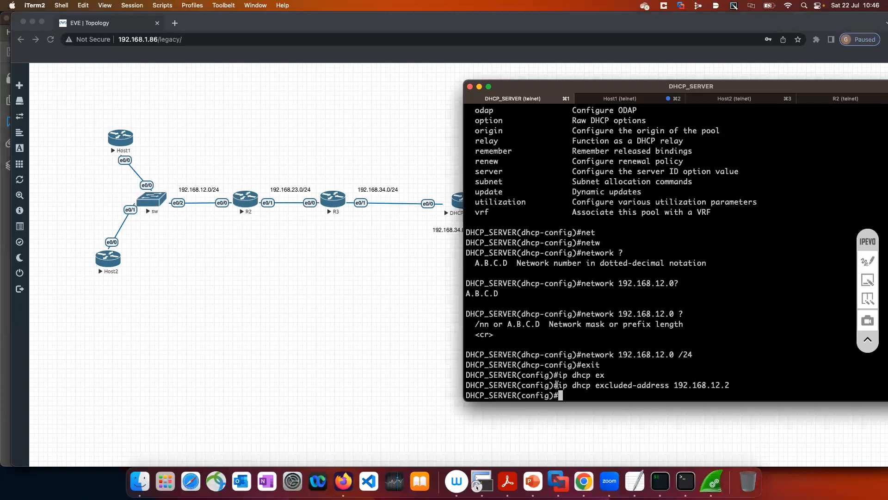
Switch to Wireshark and inspect the Discover and Offer packets of transaction 0x100d, collapsing the Offer's UDP section to expose its DHCP fields
left_click(712, 481)
scroll(585, 134, "up", 5)
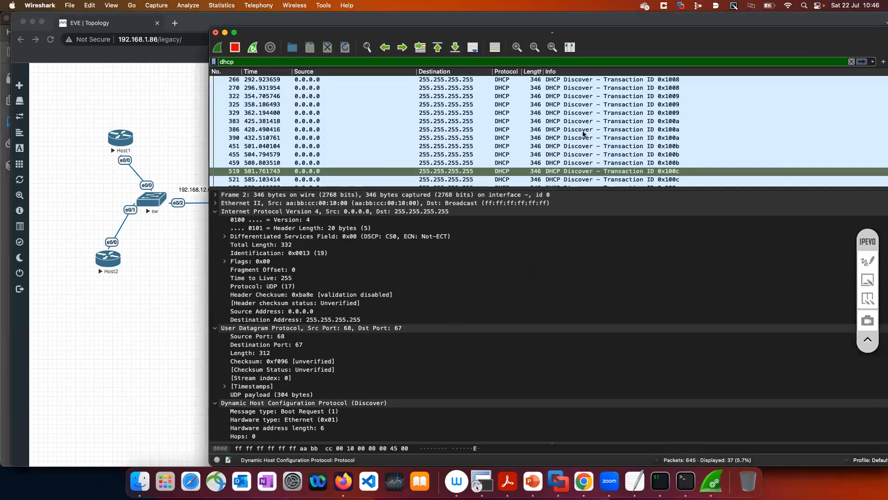
scroll(585, 134, "down", 5)
left_click(487, 157)
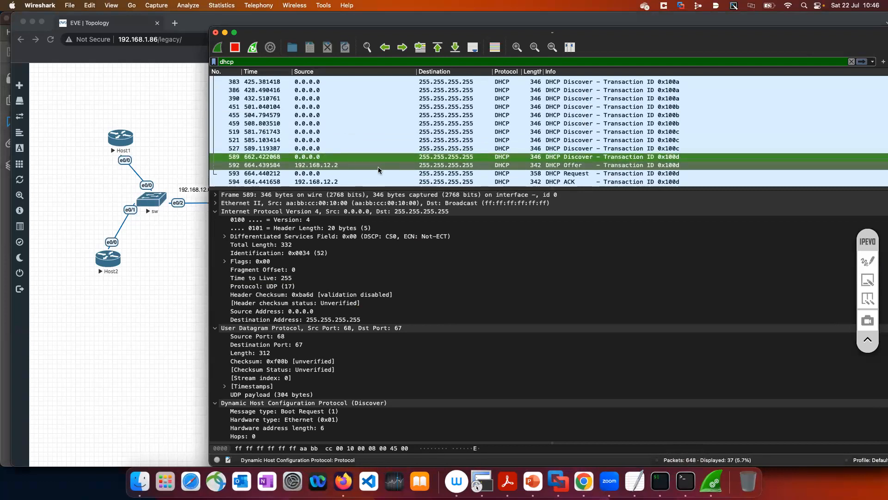
left_click(554, 166)
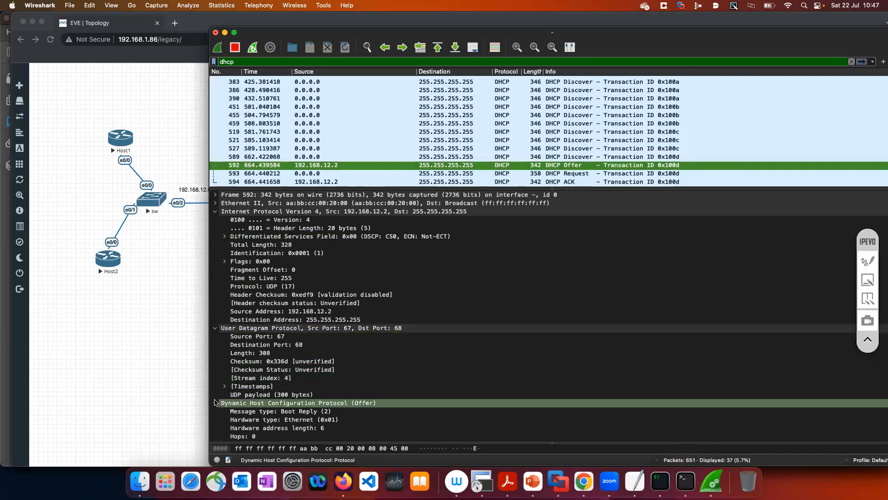
left_click(214, 328)
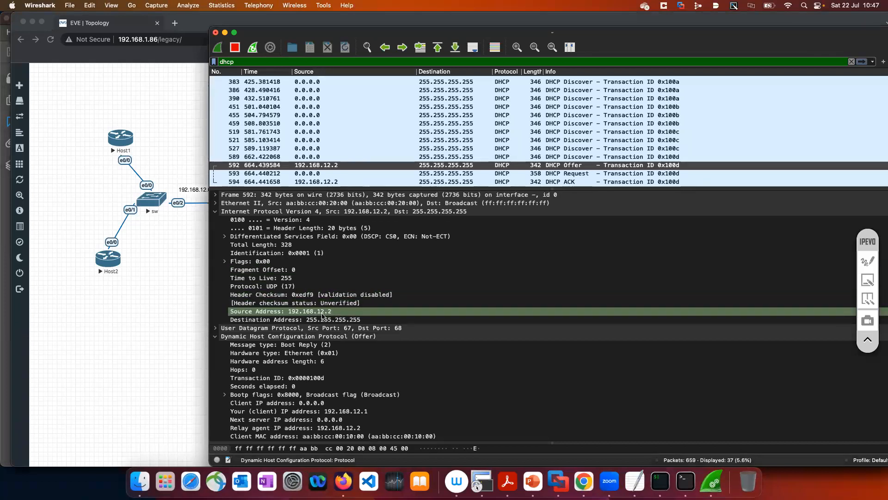
Erase all the old handwritten annotations with the IPEVO annotator and leave annotation mode
left_click(868, 262)
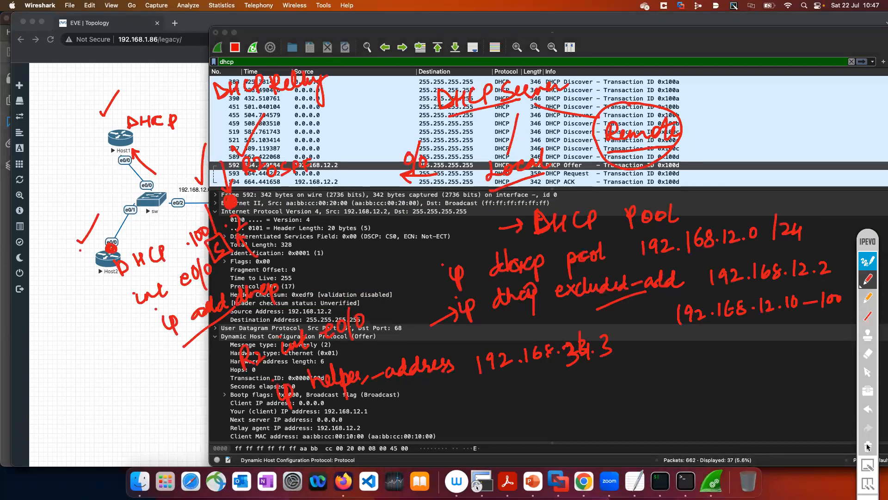
left_click(868, 447)
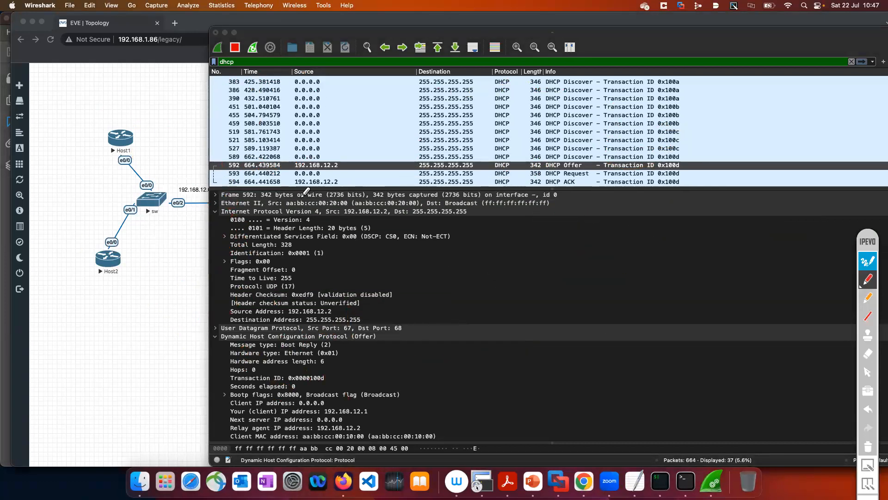
left_click(868, 261)
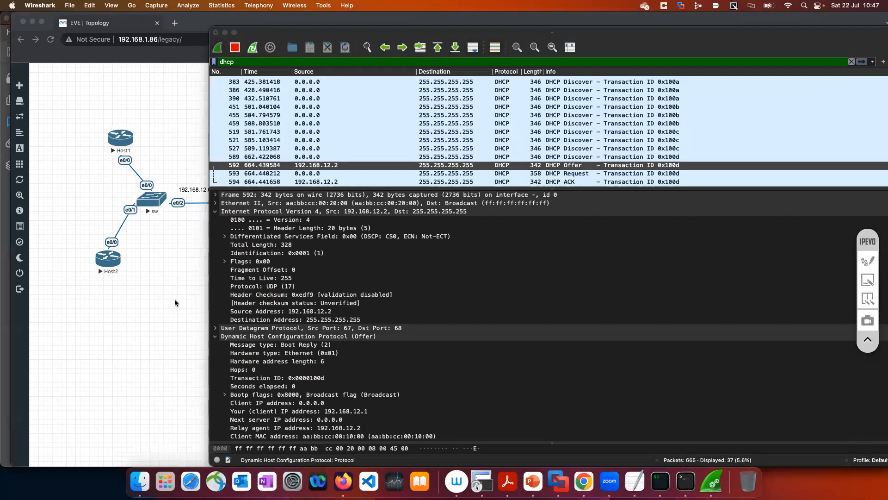
Switch to the topology in Chrome and annotate Discover arrows labelled D leaving Host1 and running from R2 to DHCP_SERVER
left_click(175, 303)
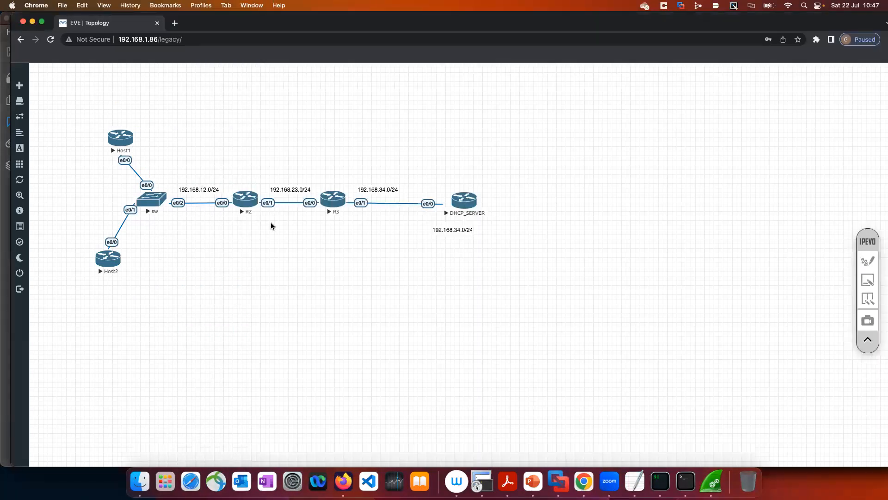
left_click(868, 261)
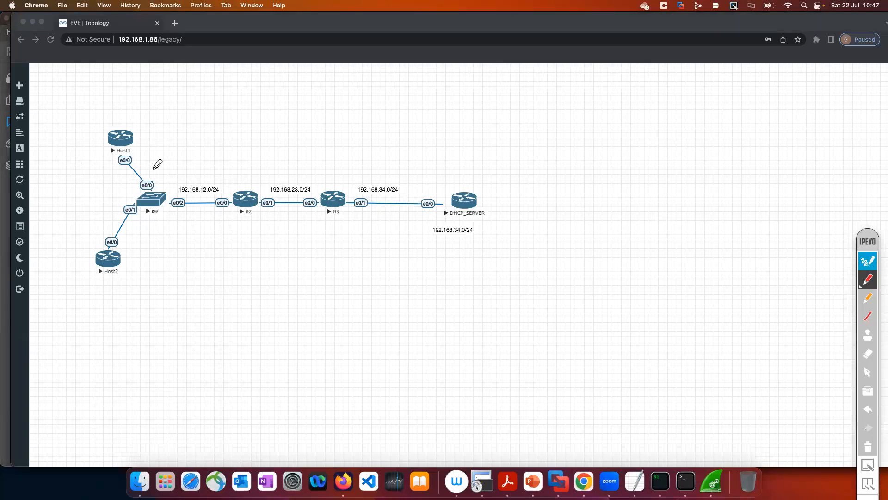
mouse_move(136, 139)
left_mouse_down()
mouse_move(170, 138)
mouse_move(167, 145)
left_mouse_up()
mouse_move(143, 115)
left_mouse_down()
mouse_move(153, 119)
mouse_move(146, 131)
left_mouse_up()
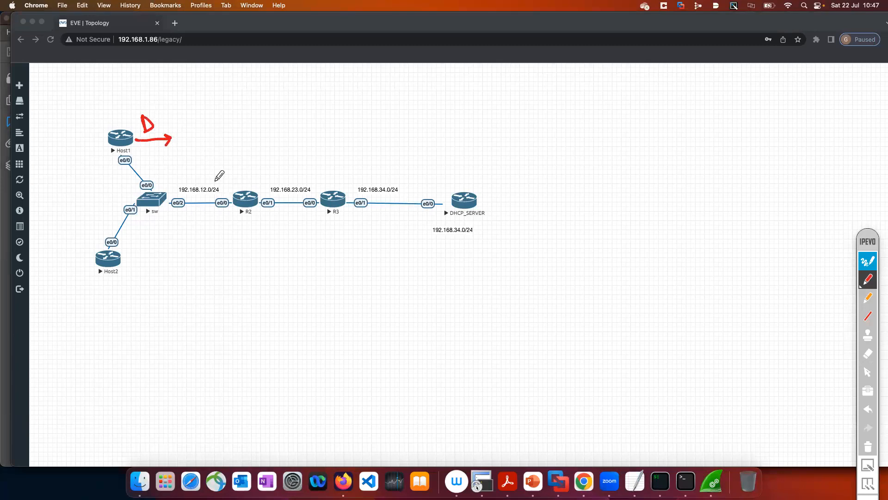
mouse_move(226, 179)
left_mouse_down()
mouse_move(230, 188)
mouse_move(247, 158)
mouse_move(314, 141)
mouse_move(391, 149)
mouse_move(440, 175)
mouse_move(426, 183)
left_mouse_up()
left_click_drag(394, 137, 394, 150)
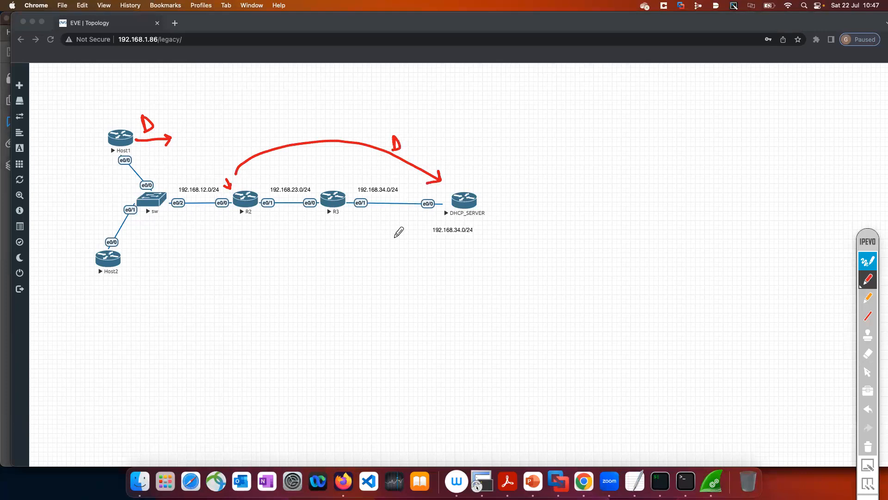
Draw an arrow labelled OFFER from DHCP_SERVER towards R2, and arrows from R2's side to Host1 and towards Host2 labelled Offer
left_click_drag(445, 241, 408, 242)
mouse_move(314, 248)
left_mouse_down()
mouse_move(260, 248)
mouse_move(274, 265)
left_mouse_up()
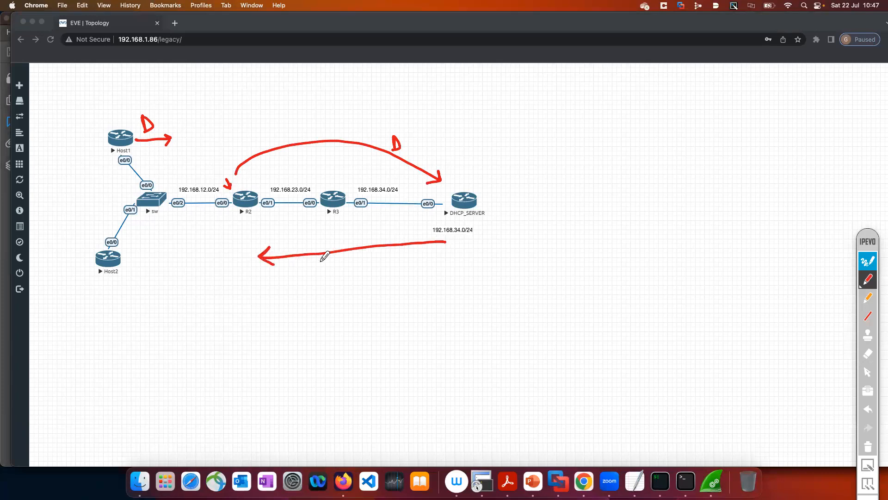
mouse_move(342, 230)
left_mouse_down()
mouse_move(377, 227)
mouse_move(374, 237)
mouse_move(384, 226)
mouse_move(391, 238)
left_mouse_up()
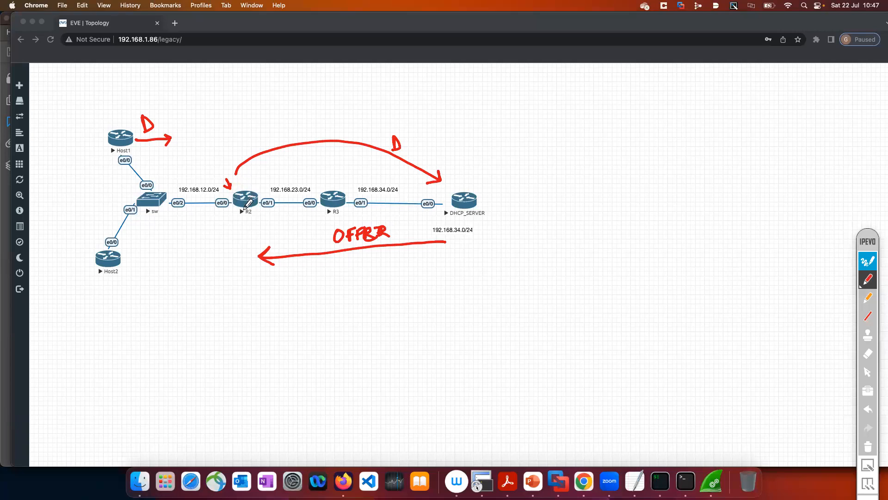
mouse_move(231, 215)
left_mouse_down()
mouse_move(128, 159)
mouse_move(131, 171)
left_mouse_up()
mouse_move(205, 224)
left_mouse_down()
mouse_move(159, 250)
mouse_move(152, 264)
mouse_move(162, 250)
left_mouse_up()
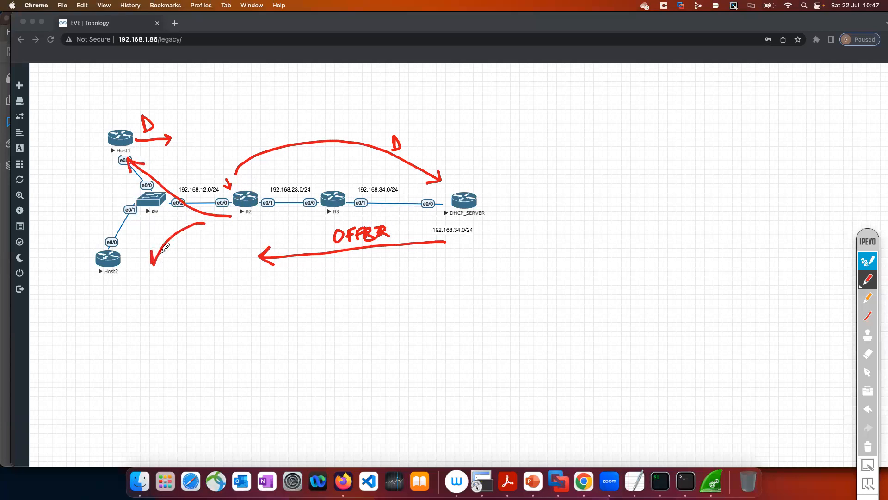
mouse_move(185, 197)
left_mouse_down()
mouse_move(200, 203)
mouse_move(221, 191)
left_mouse_up()
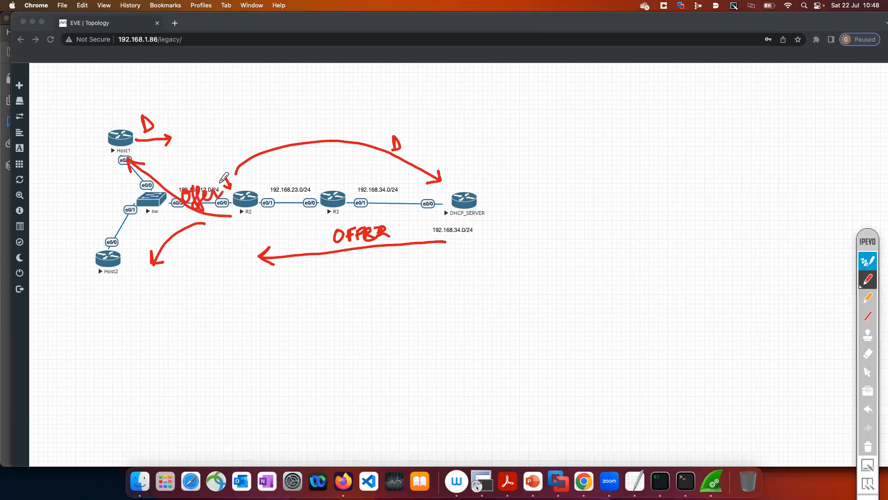
Switch to Wireshark, leave annotation mode, and examine the Offer's client IP address and expanded IP Address Lease Time option
key("super+Tab")
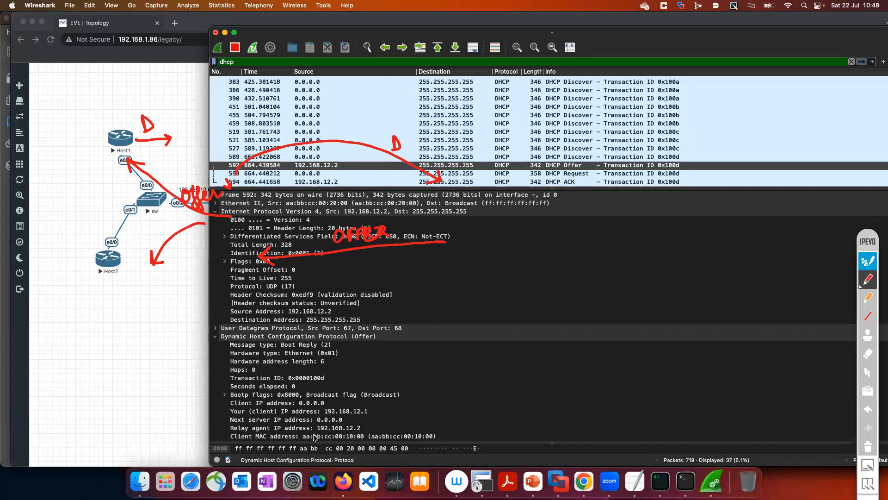
left_click(868, 260)
scroll(365, 380, "down", 5)
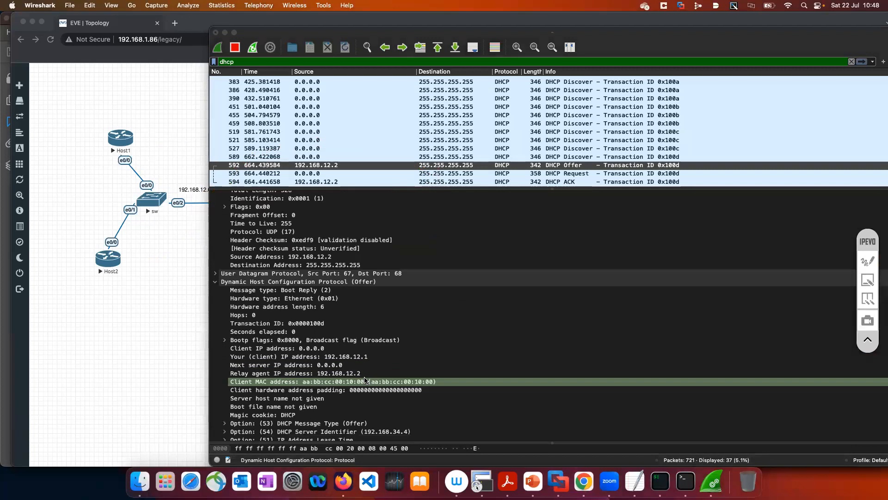
scroll(366, 381, "down", 2)
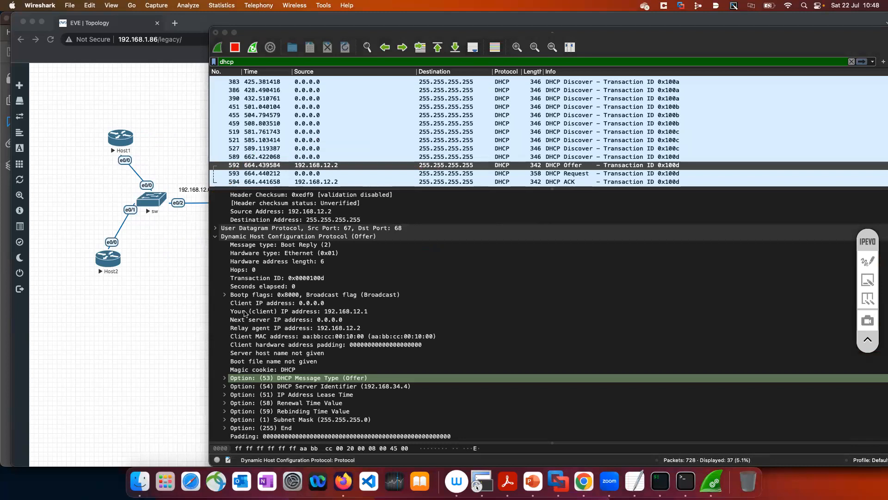
left_click(323, 312)
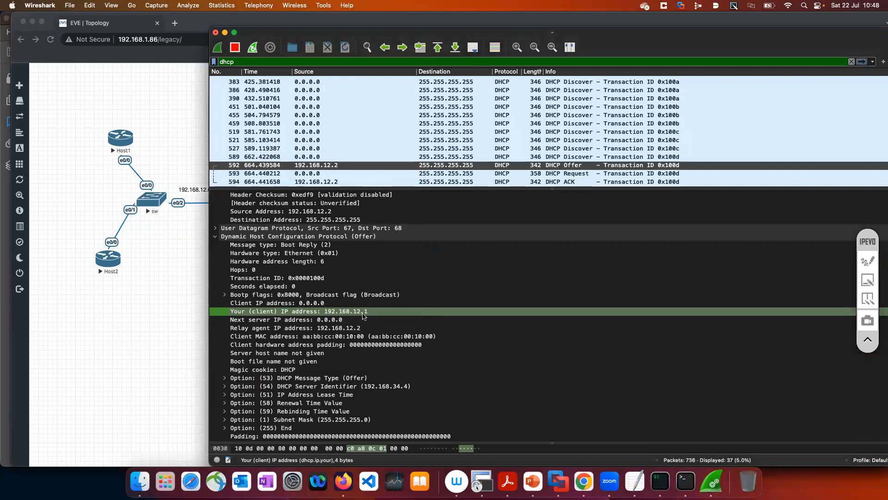
left_click(225, 395)
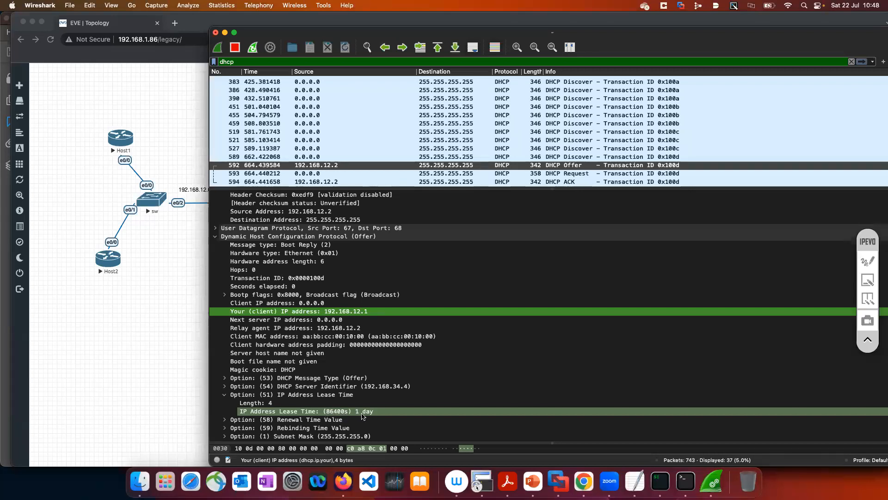
scroll(364, 416, "down", 2)
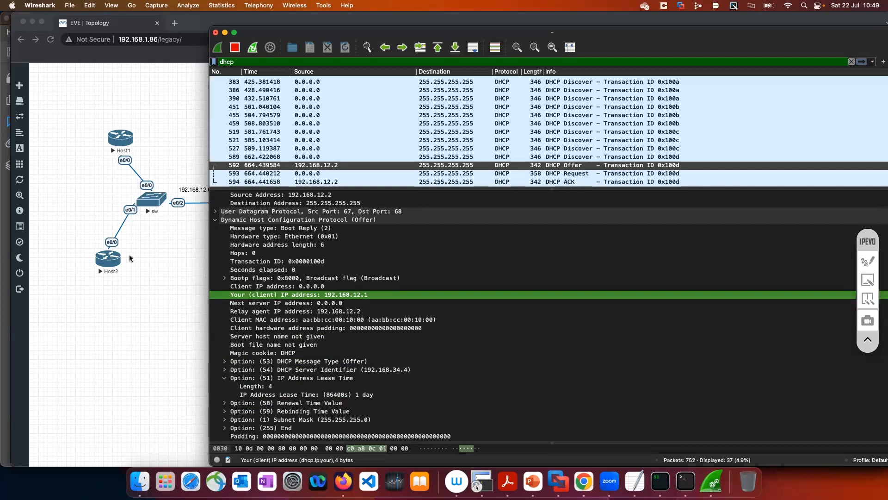
Inspect the DHCP Request of transaction 0x100d, examining its IP header, server identifier, requested IP address and remaining options
left_click(567, 173)
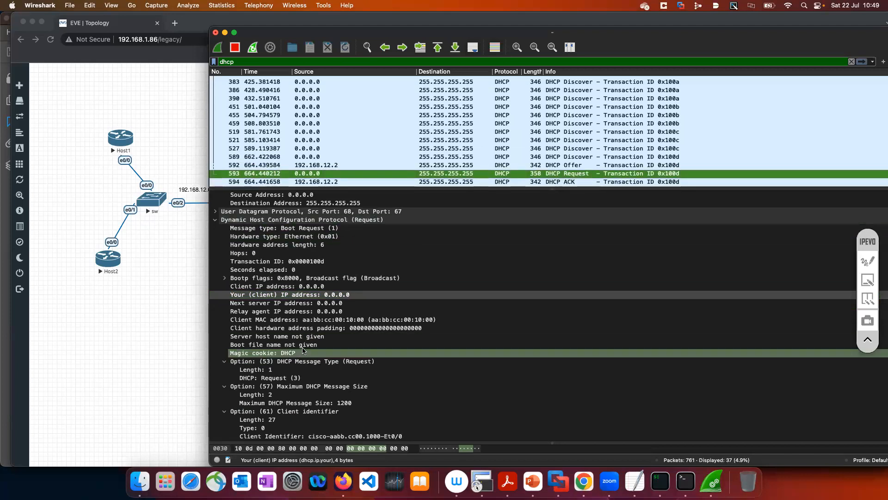
left_click(216, 220)
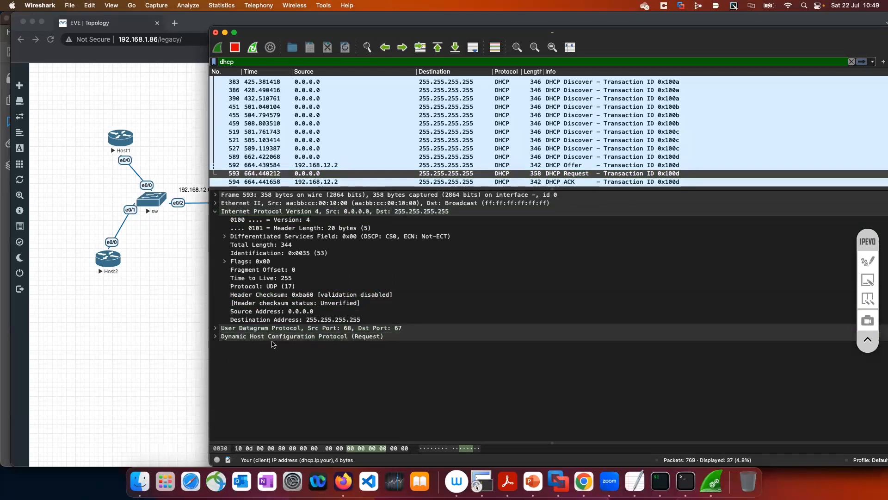
left_click(216, 337)
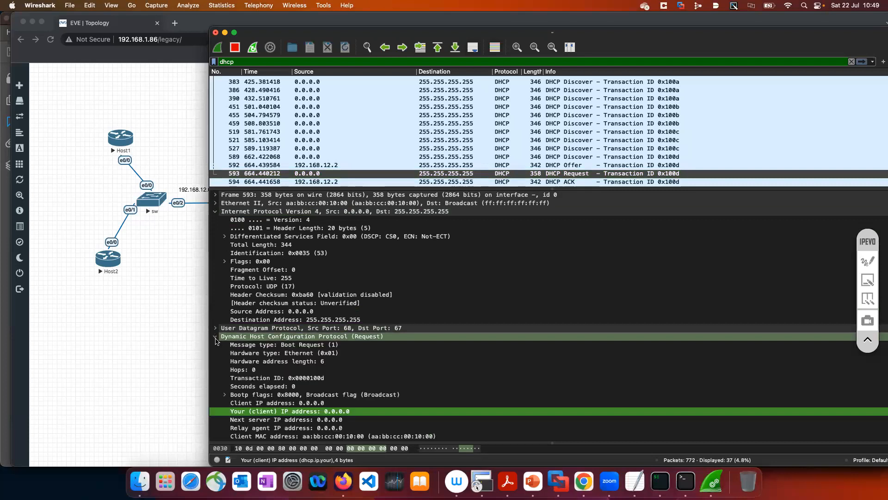
scroll(216, 341, "down", 3)
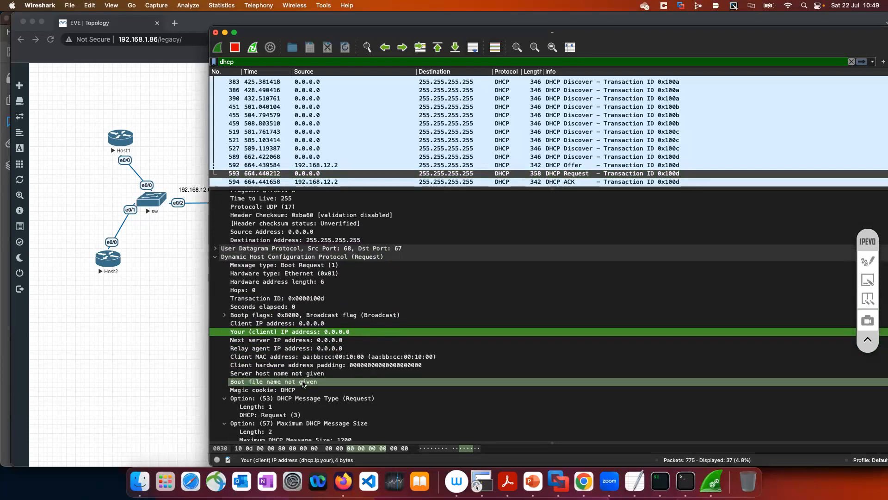
scroll(260, 365, "down", 1)
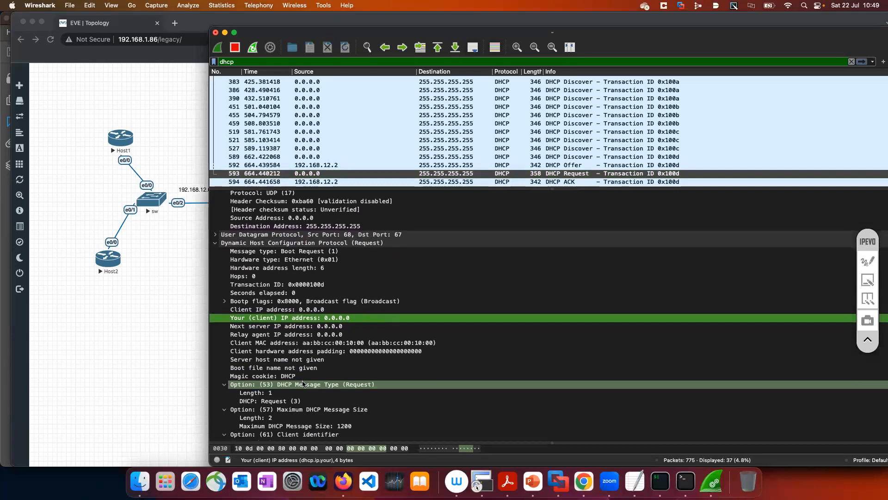
scroll(303, 384, "down", 5)
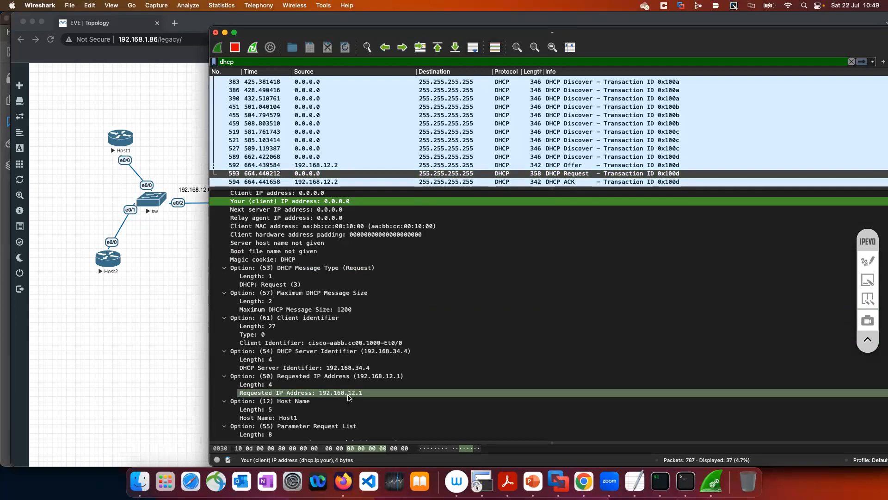
scroll(348, 397, "down", 3)
scroll(348, 397, "down", 2)
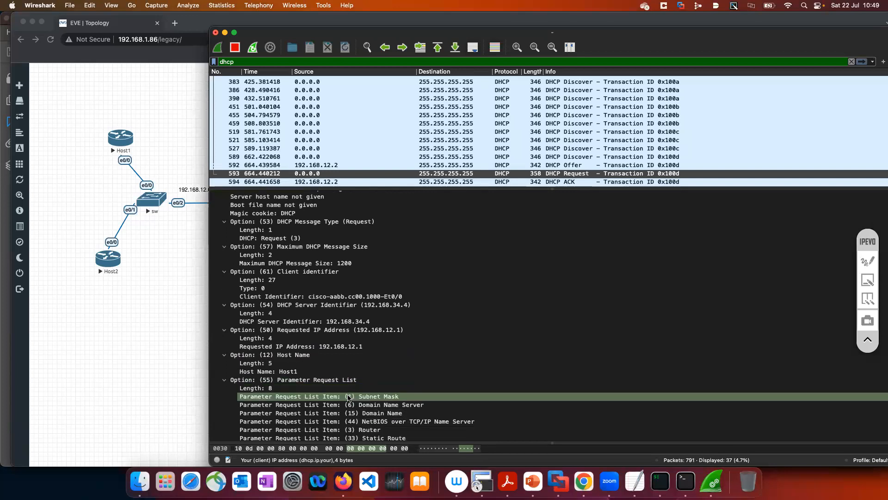
Inspect the DHCP ACK of transaction 0x100d, reviewing its IP header, assigned client address and lease time options
left_click(563, 182)
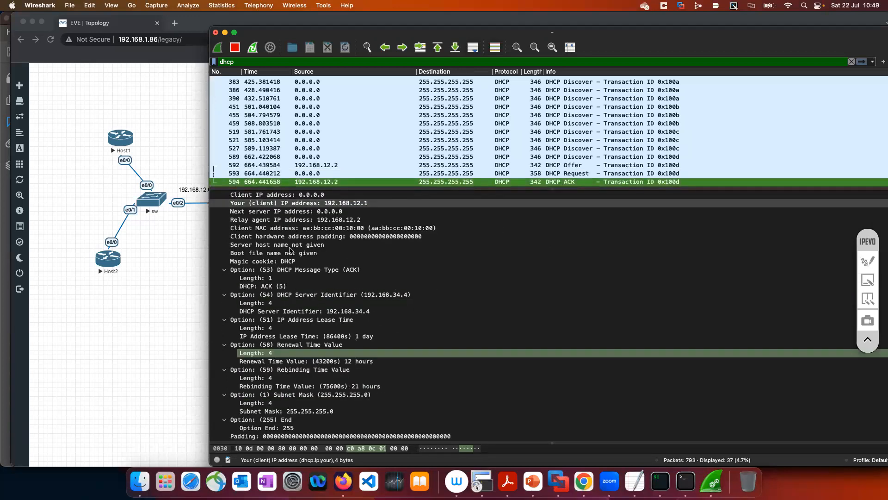
scroll(289, 250, "up", 5)
scroll(289, 250, "up", 3)
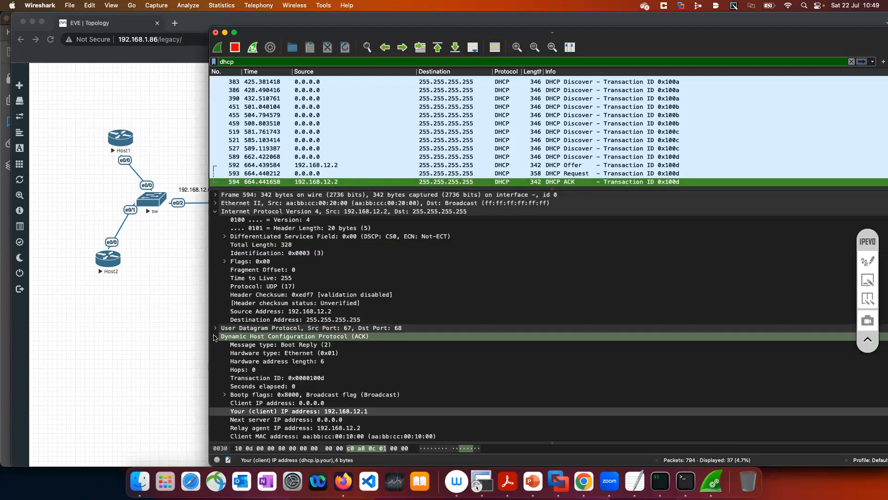
left_click(215, 337)
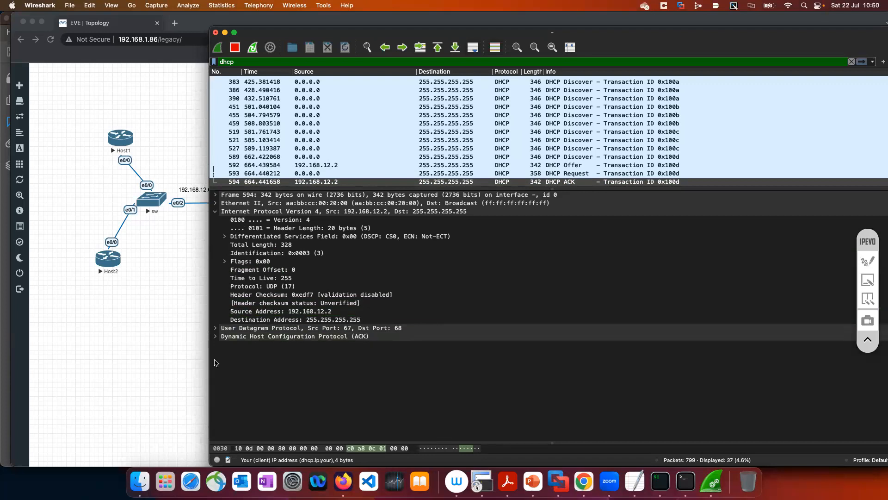
left_click(215, 337)
scroll(298, 367, "down", 3)
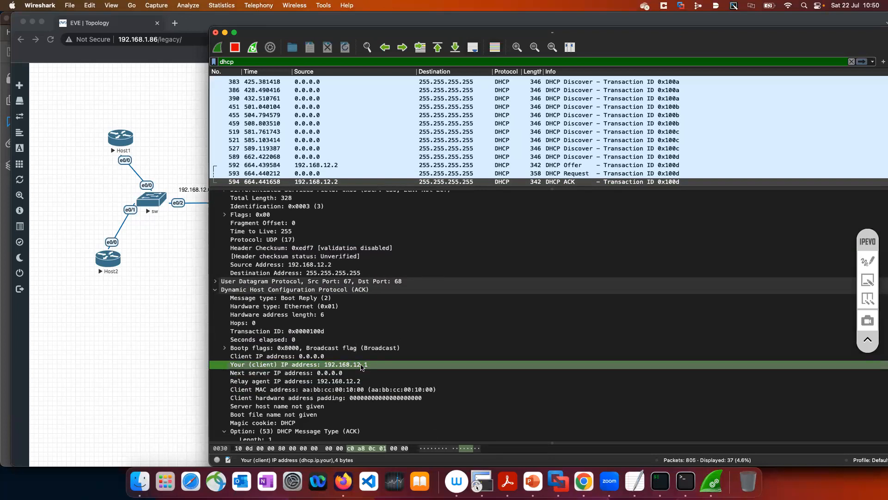
scroll(362, 367, "down", 10)
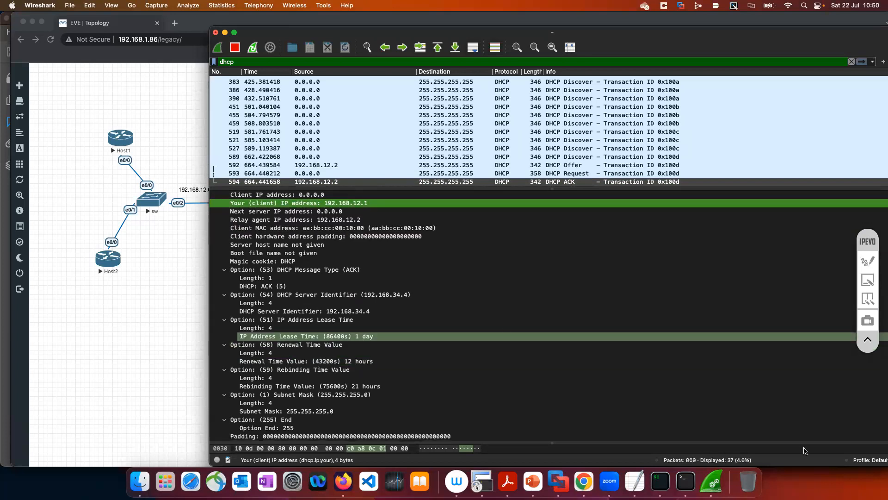
Switch to the DHCP_SERVER console in iTerm2 and leave configuration mode with end
left_click(662, 488)
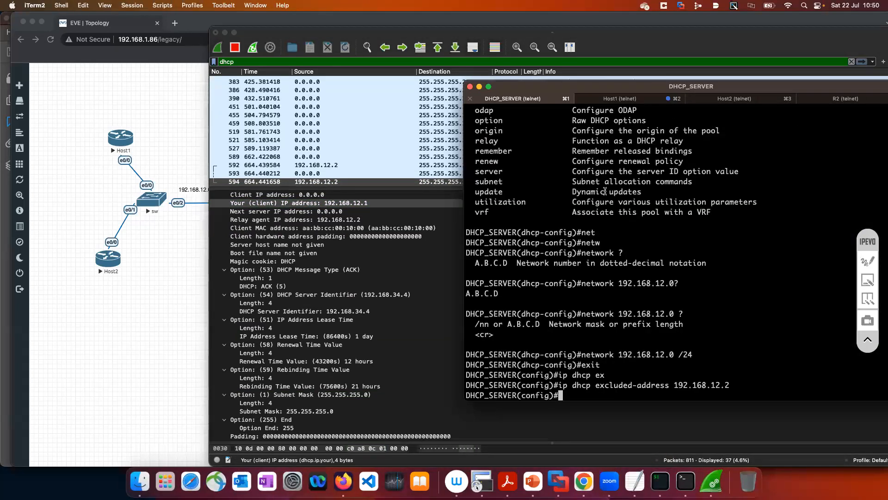
key("Return")
key("Return")
key("Return")
type("end")
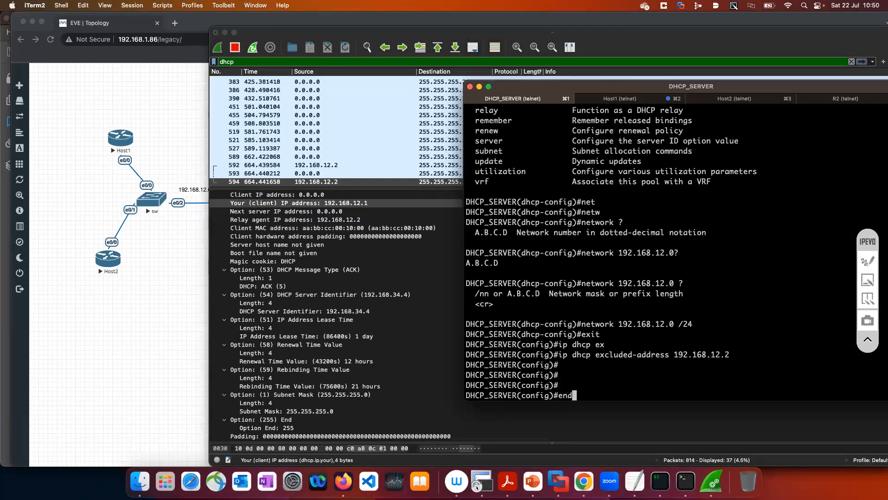
key("Return")
Run sh ip dhcp binding on DHCP_SERVER and highlight the leased IP address and its lease expiration
type("sh ip dhc")
key("Tab")
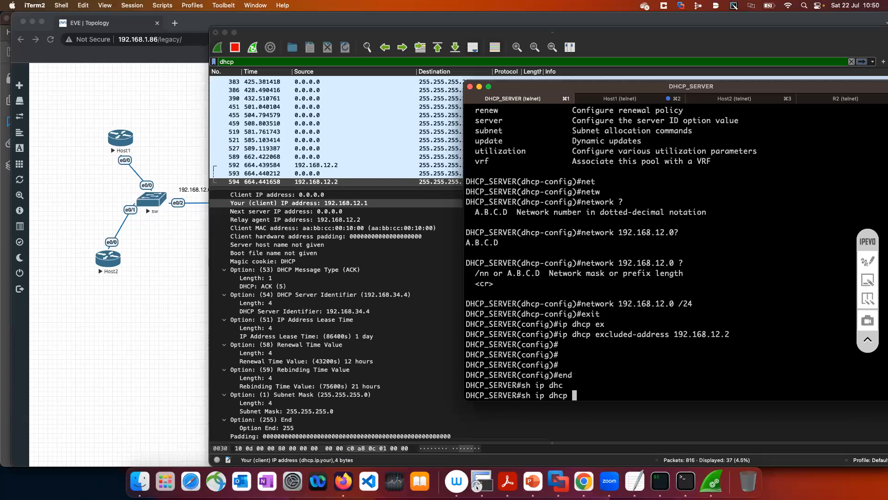
type("bind")
key("Tab")
key("Return")
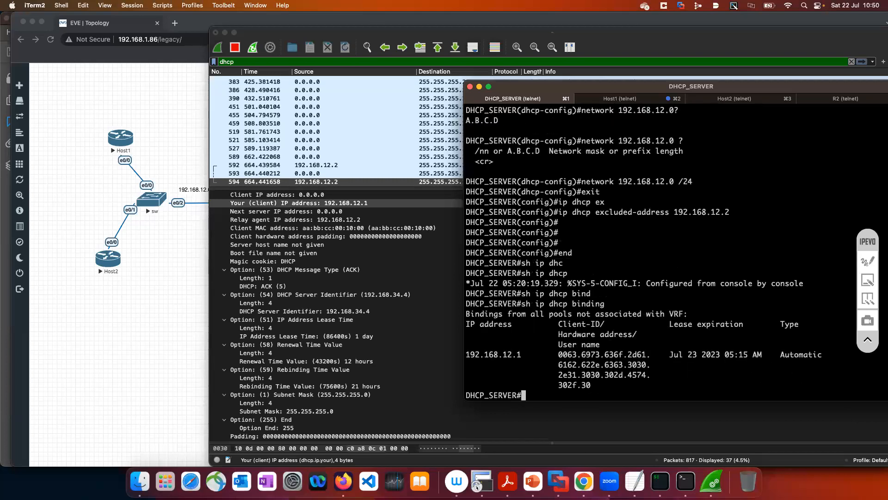
left_click_drag(522, 354, 462, 356)
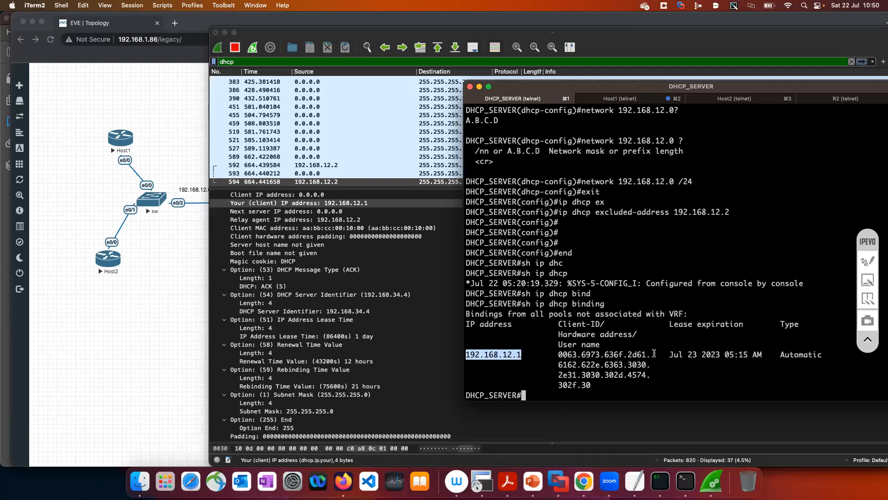
left_click_drag(670, 354, 764, 354)
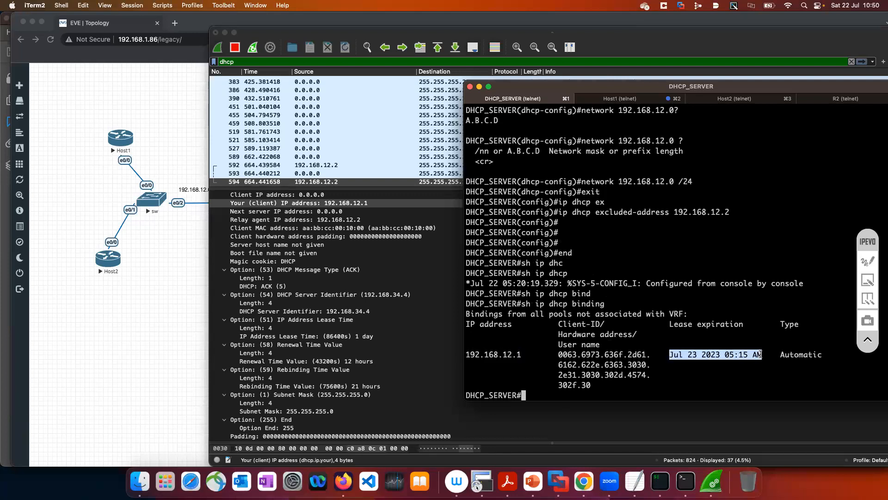
Run show clock on DHCP_SERVER and highlight parts of the current date and time
type("shoc")
key("BackSpace")
type("w clock")
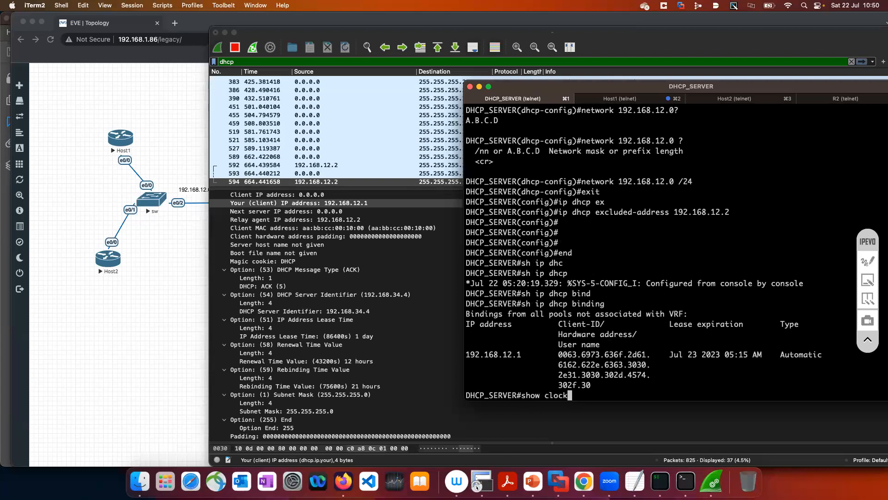
key("Return")
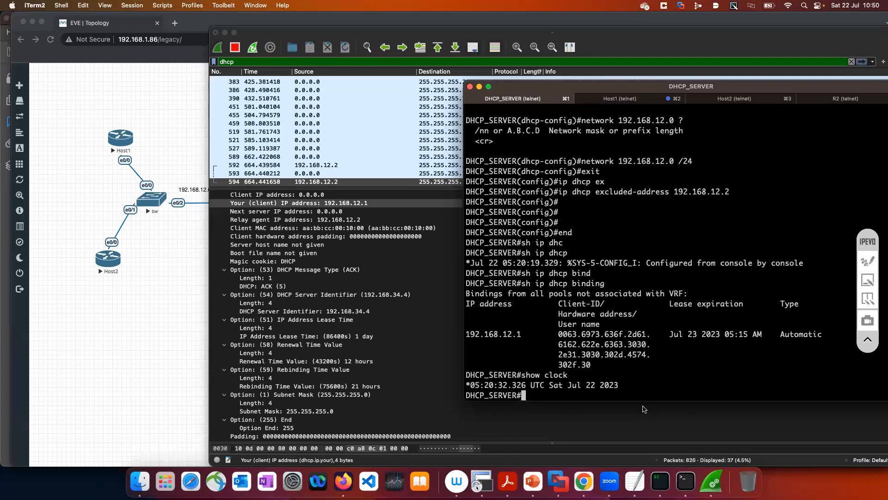
left_click_drag(569, 385, 596, 385)
left_click_drag(470, 385, 494, 386)
Compare the binding's lease expiration with the current clock by highlighting each in turn, and clear the selection
left_click_drag(752, 334, 669, 334)
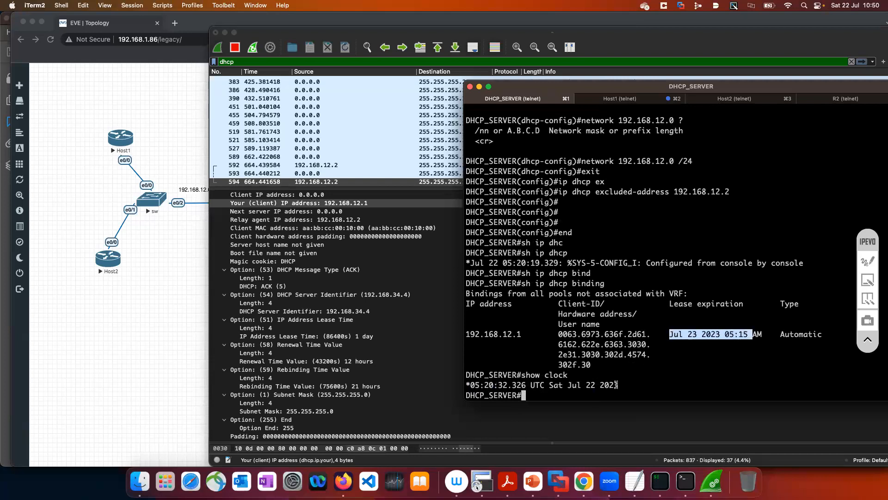
left_click_drag(619, 385, 470, 385)
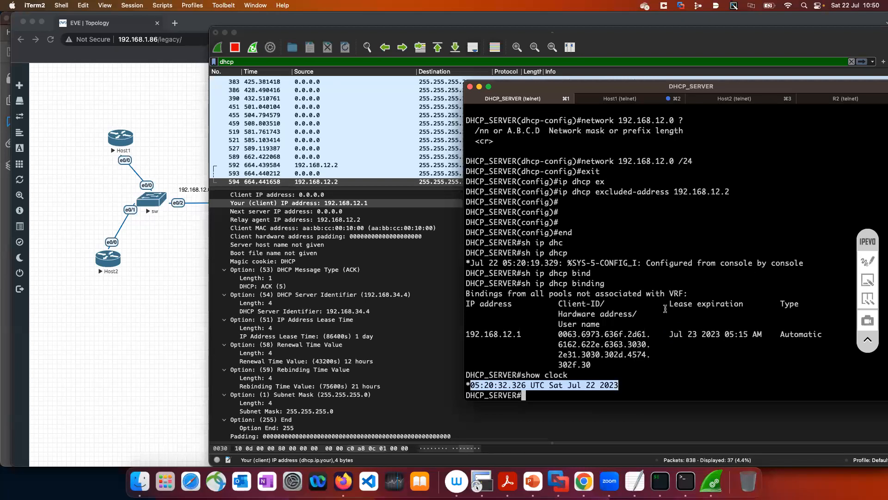
left_click_drag(671, 304, 744, 304)
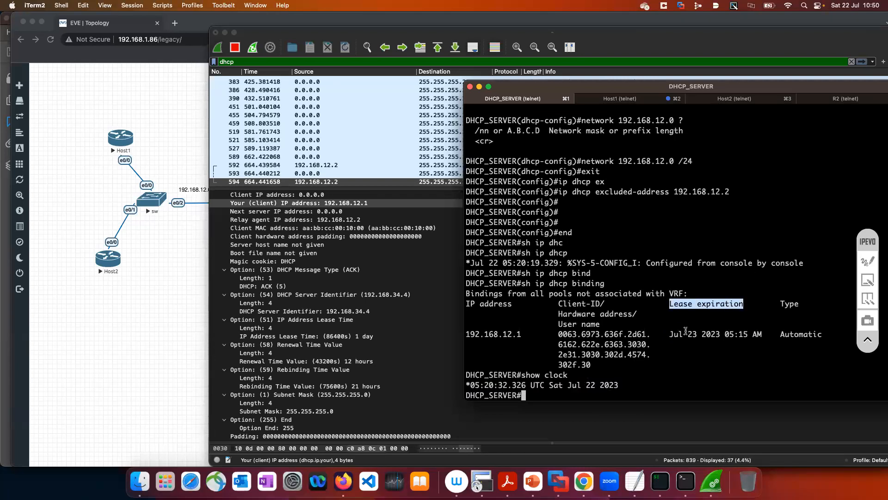
left_click_drag(675, 334, 755, 335)
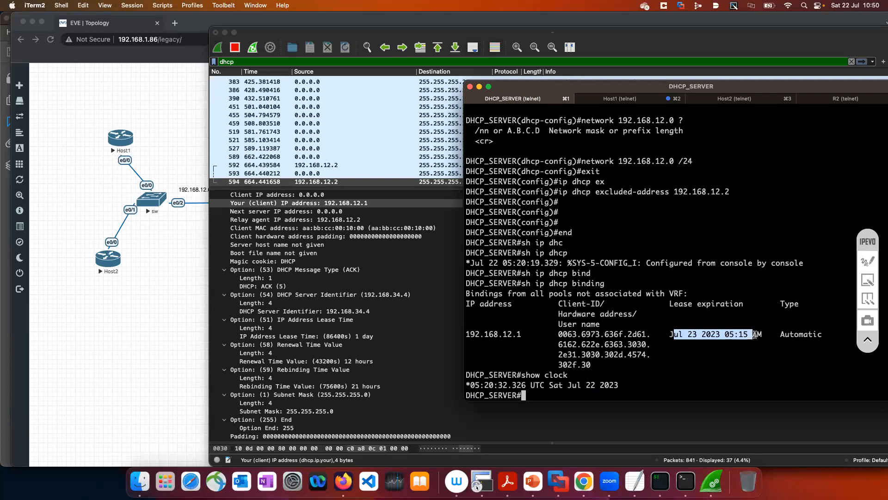
left_click(679, 360)
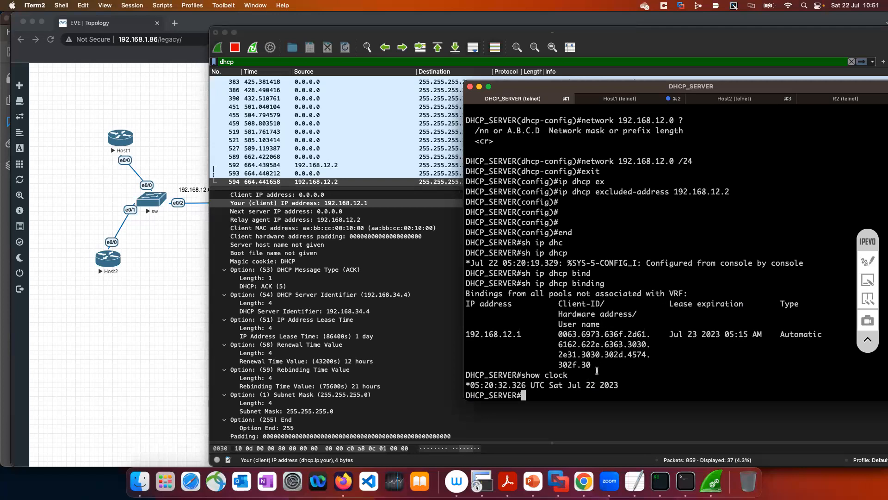
Highlight the binding entry and the whole binding output, collapse the IPEVO toolbar, and clear the terminal selection
left_click_drag(467, 333, 613, 362)
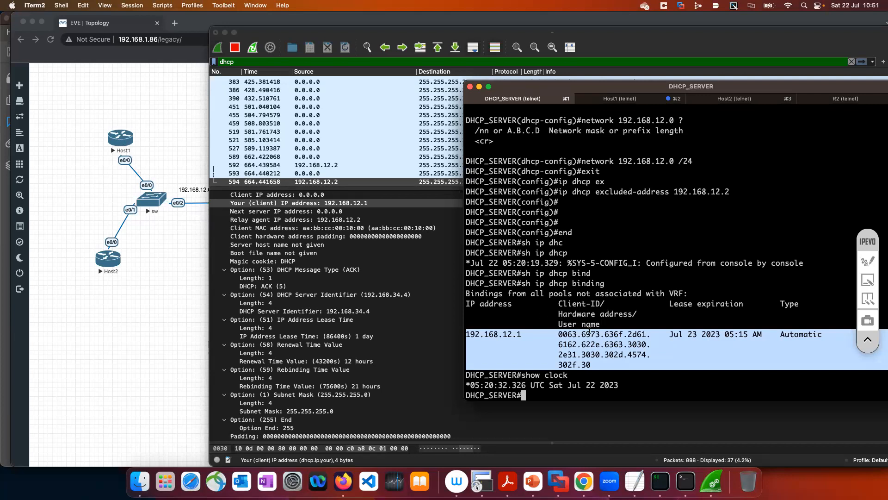
left_click(516, 288)
left_click_drag(467, 283, 604, 364)
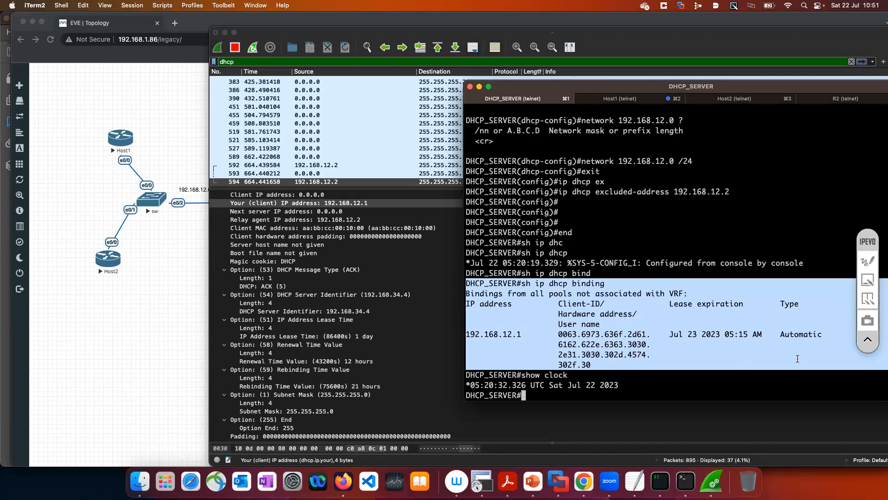
left_click(874, 342)
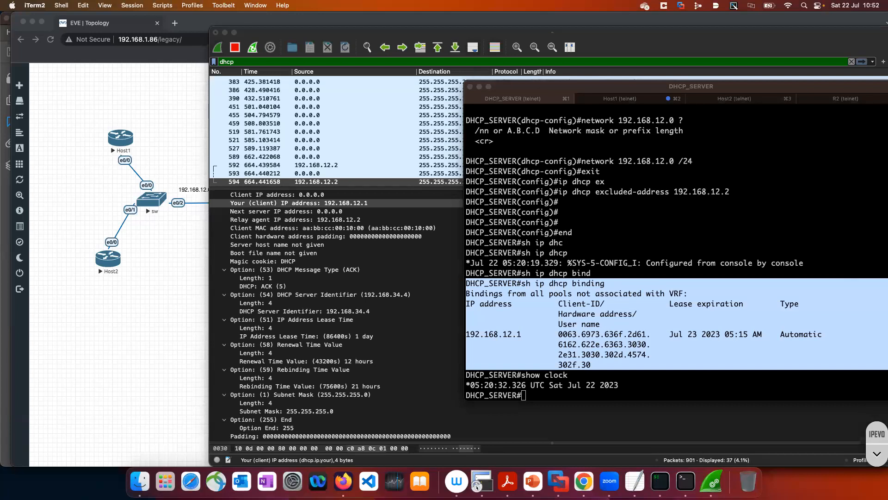
left_click(513, 324)
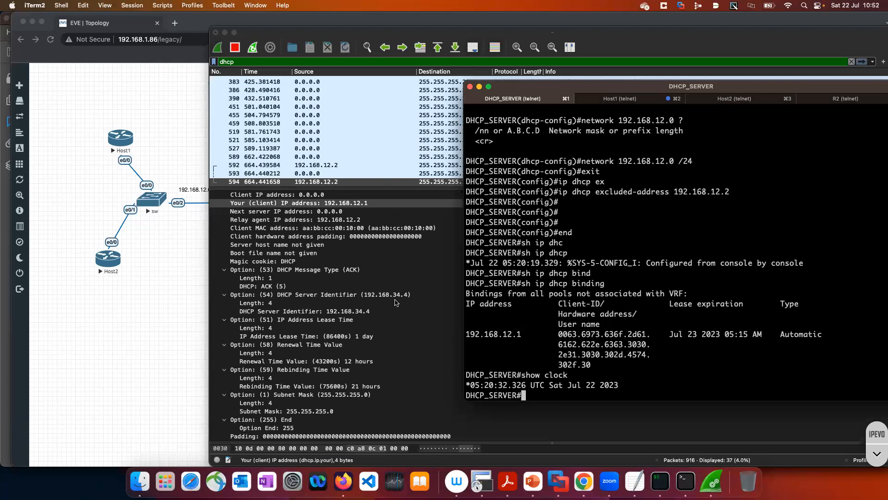
Switch to the Host1 console in iTerm2, wake its prompt, and move the terminal window so all its tabs fit on screen
left_click(184, 355)
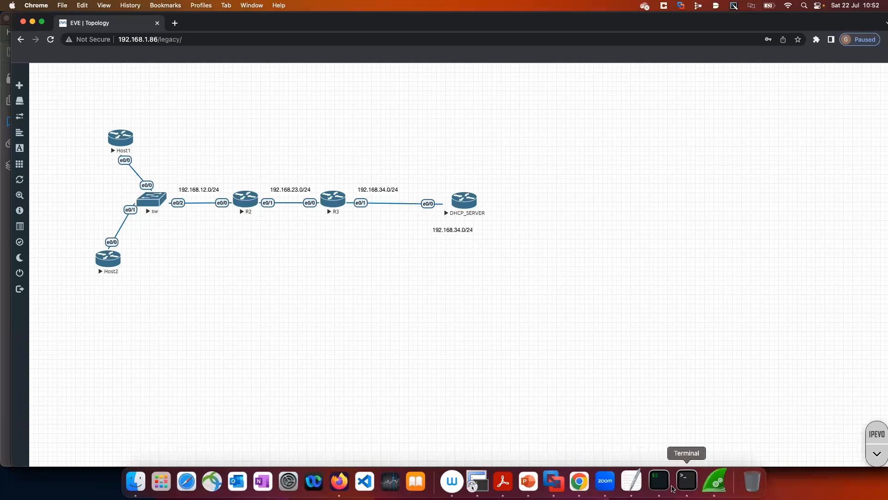
left_click(661, 482)
left_click(602, 100)
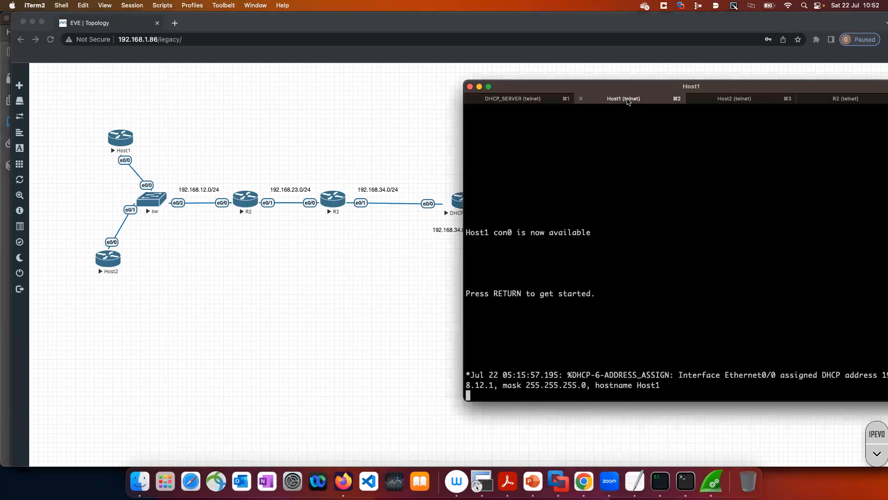
key("Return")
key("Return")
key("Return")
key("Return")
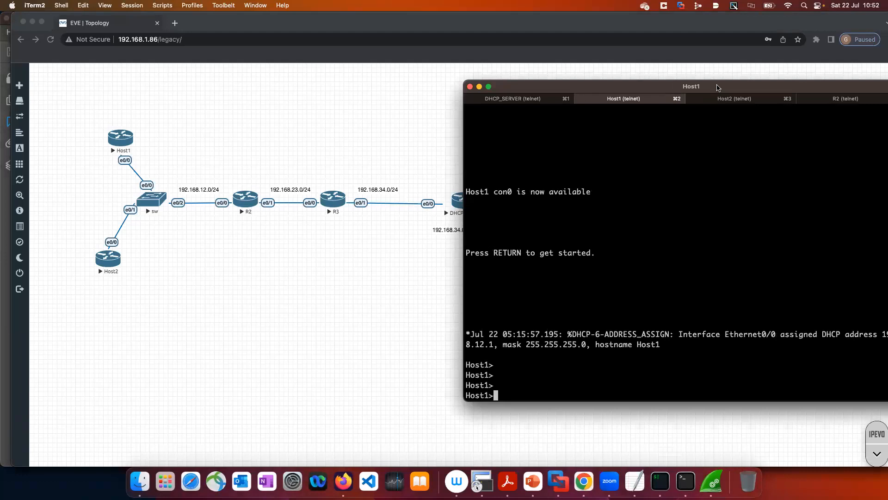
left_click_drag(718, 87, 642, 98)
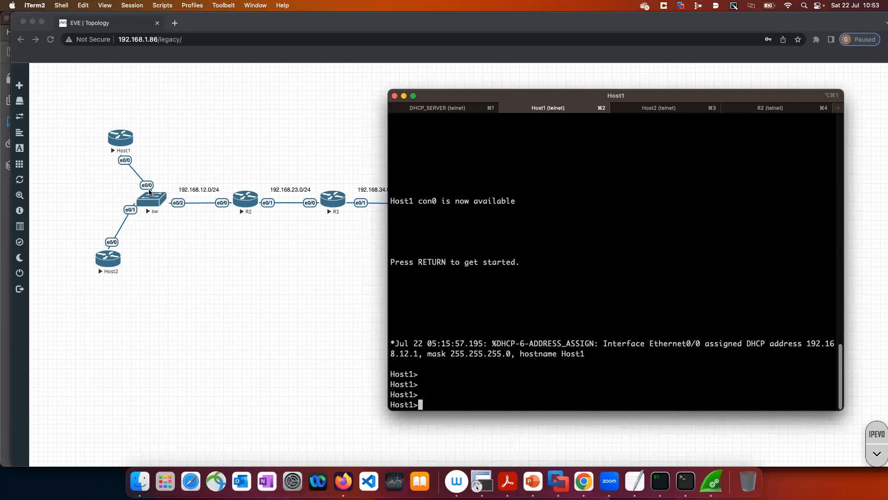
Return to the EVE-NG topology in Chrome, expand the IPEVO toolbar in annotation mode, and clear all old annotations
left_click(184, 247)
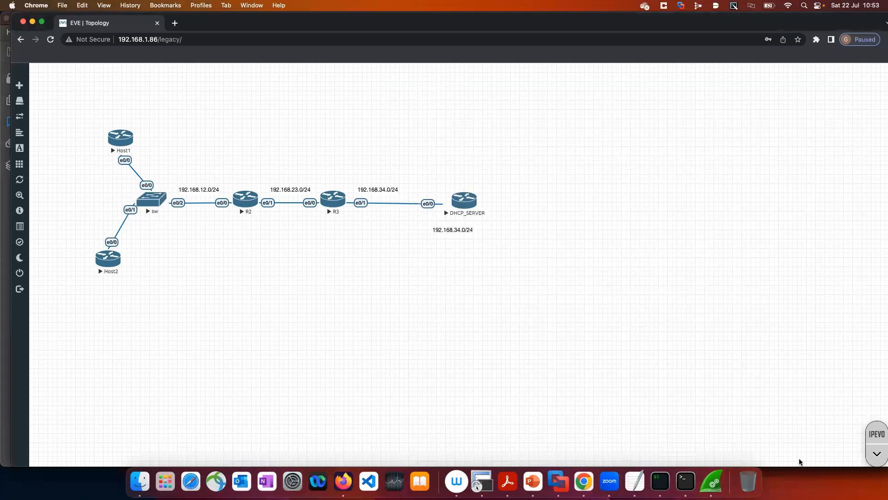
left_click(880, 443)
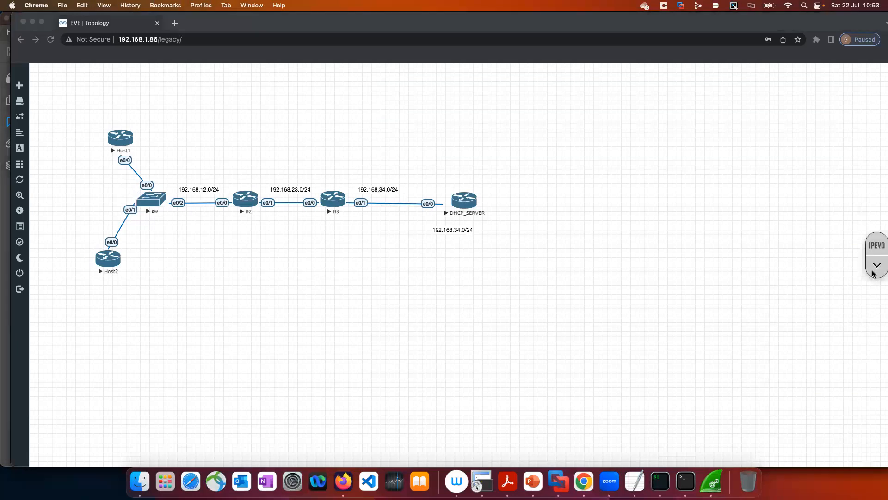
left_click(876, 265)
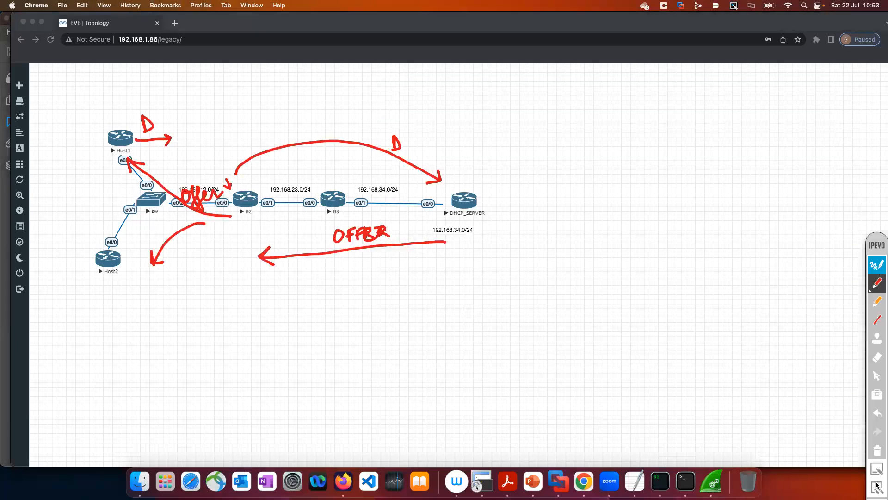
left_click(878, 450)
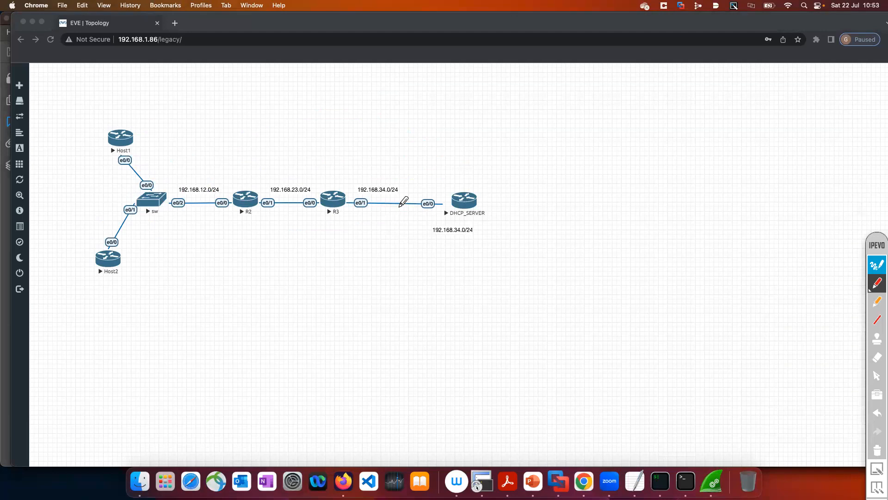
Draw a switch box on the R3–DHCP_SERVER link, write D, O, R, A vertically, and add arrows at D, R and towards the server
mouse_move(392, 191)
left_mouse_down()
mouse_move(374, 190)
mouse_move(373, 211)
mouse_move(412, 190)
mouse_move(391, 190)
left_mouse_up()
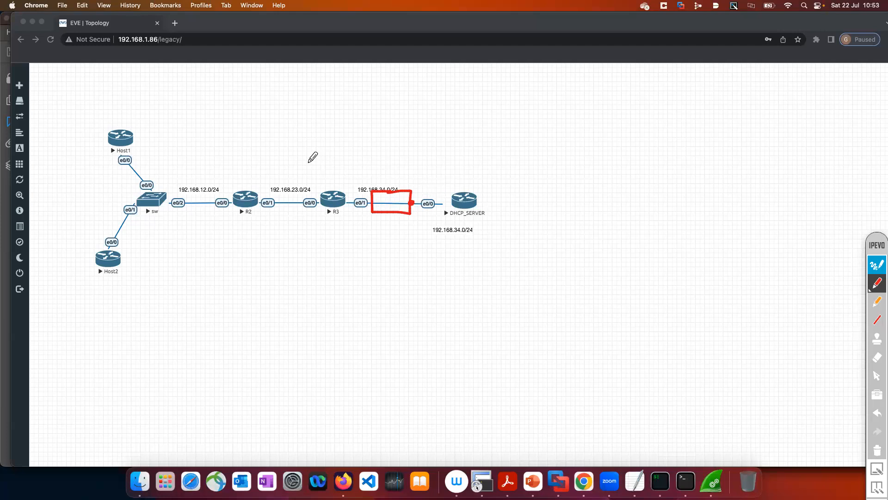
mouse_move(295, 78)
left_mouse_down()
mouse_move(305, 86)
mouse_move(303, 162)
mouse_move(309, 156)
left_mouse_up()
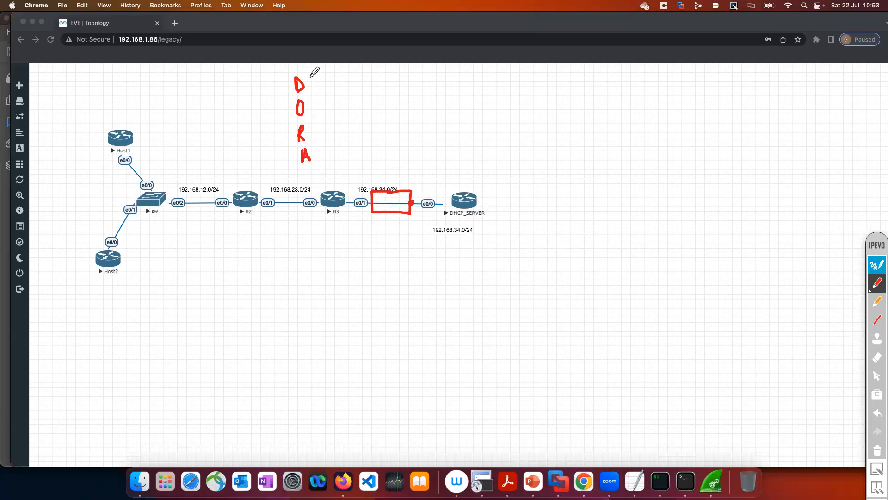
left_click_drag(264, 86, 279, 92)
left_click_drag(270, 135, 280, 139)
mouse_move(413, 186)
left_mouse_down()
mouse_move(443, 185)
mouse_move(436, 189)
left_mouse_up()
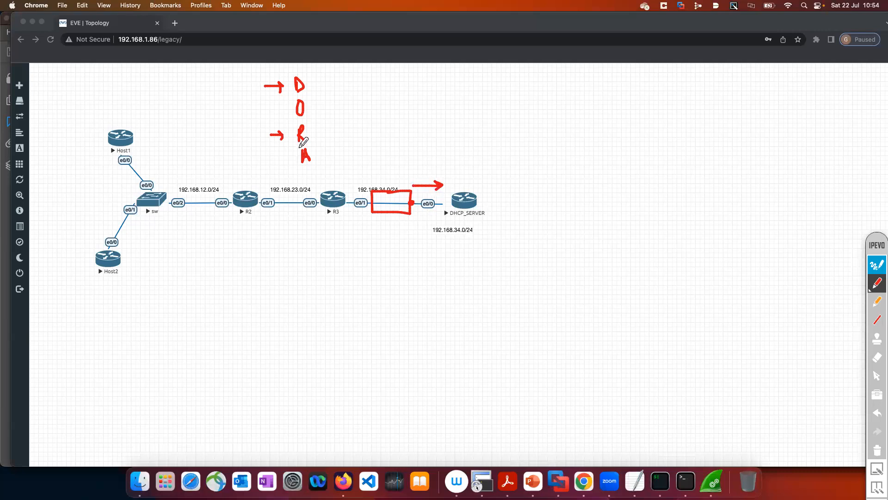
Draw an arrow for replies coming back from DHCP_SERVER and place a tick mark above the server
left_click_drag(453, 250, 414, 252)
left_click(468, 180)
left_click_drag(468, 181, 486, 155)
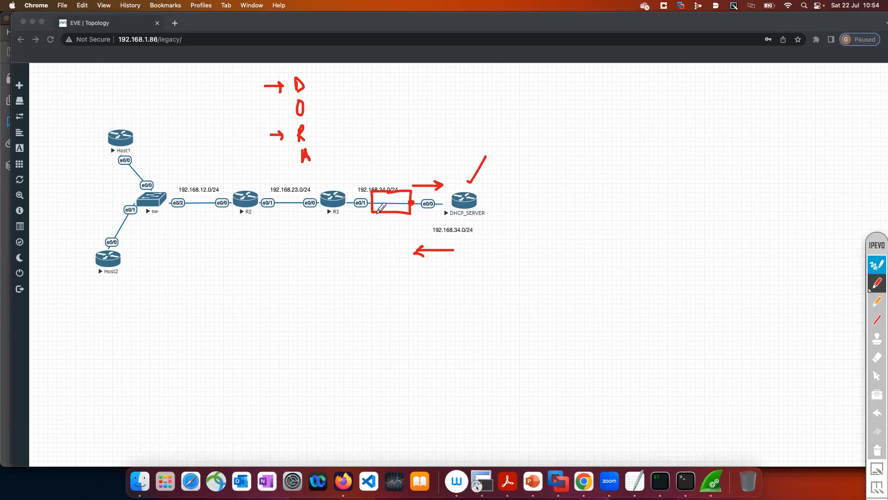
Draw a second box connected below the sketched switch and label it DHCP
left_click_drag(379, 211, 372, 258)
mouse_move(377, 258)
left_mouse_down()
mouse_move(359, 266)
mouse_move(386, 284)
mouse_move(387, 259)
left_mouse_up()
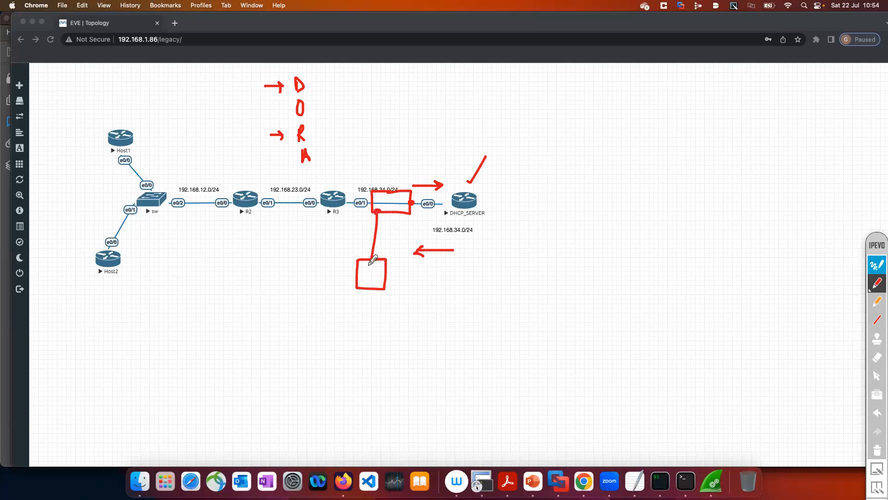
mouse_move(400, 270)
left_mouse_down()
mouse_move(401, 281)
mouse_move(430, 277)
left_mouse_up()
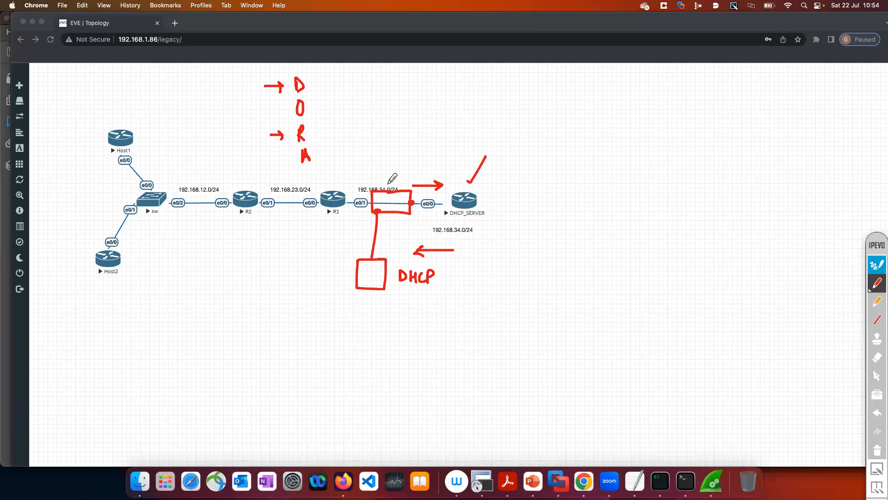
Tick the sketched switch, bracket the DORA letters, and add two tick marks beside the bracket
left_click_drag(384, 181, 405, 154)
mouse_move(317, 76)
left_mouse_down()
mouse_move(327, 114)
mouse_move(318, 166)
left_mouse_up()
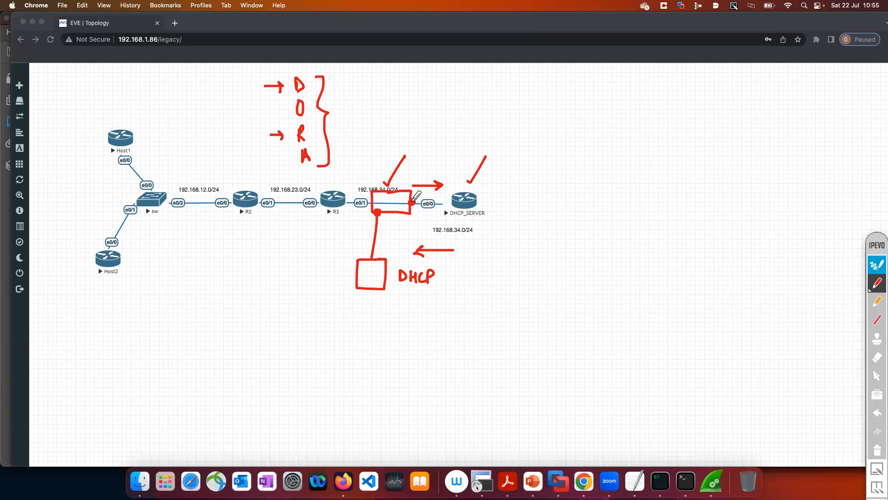
left_click(329, 107)
left_click_drag(329, 107, 350, 86)
left_click_drag(334, 152, 358, 132)
Draw an arrow from the second DHCP box to the switch, mark its port X, and mark the DHCP_SERVER-side port S
mouse_move(361, 253)
left_mouse_down()
mouse_move(363, 233)
mouse_move(385, 227)
left_mouse_up()
left_click(384, 221)
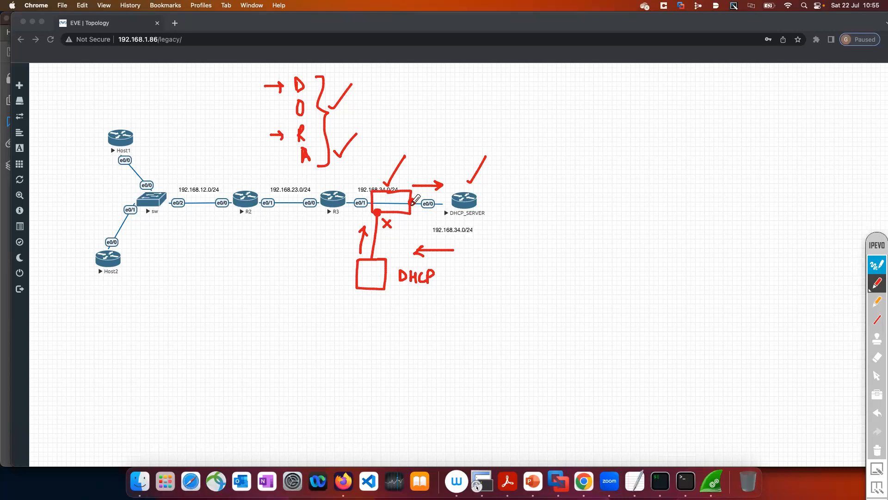
left_click_drag(420, 208, 417, 218)
Leave annotation mode, view the DHCP page of the ENARSI guide in Acrobat Reader, and return to the topology in Chrome
left_click(881, 265)
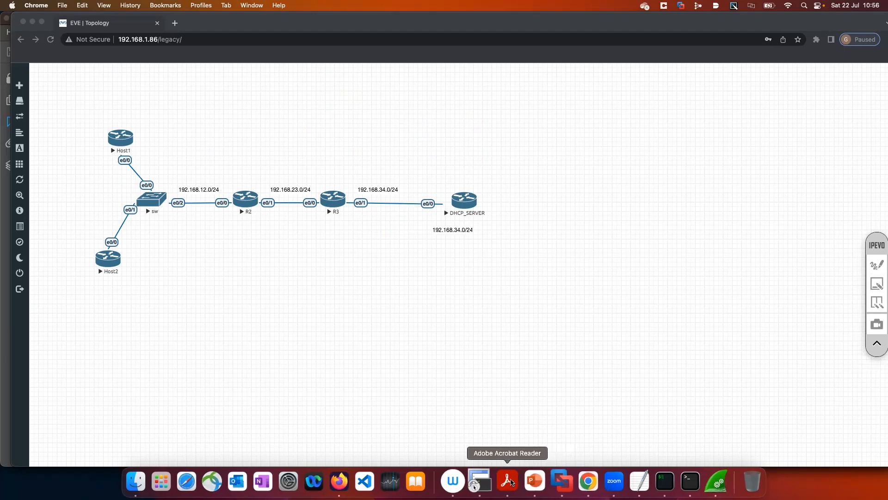
left_click(509, 481)
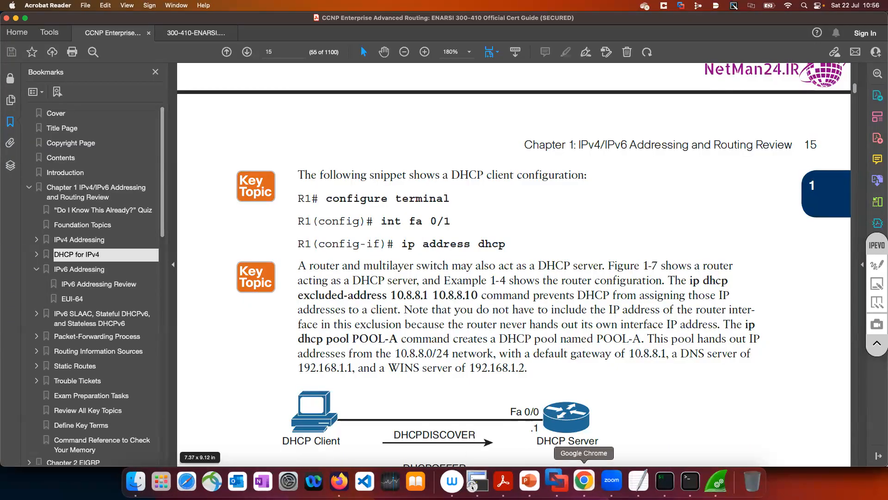
left_click(581, 486)
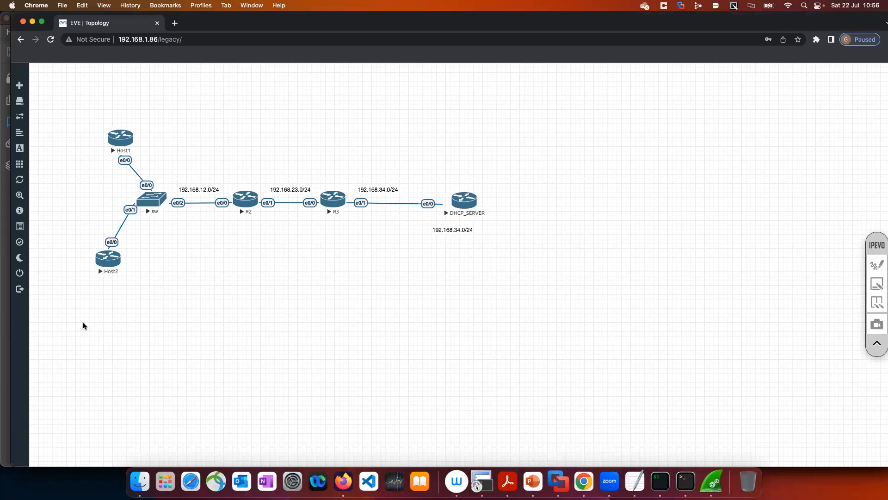
Resume annotating the topology, clear the previous drawings, and place tick marks at Host1 and Host2
left_click(874, 263)
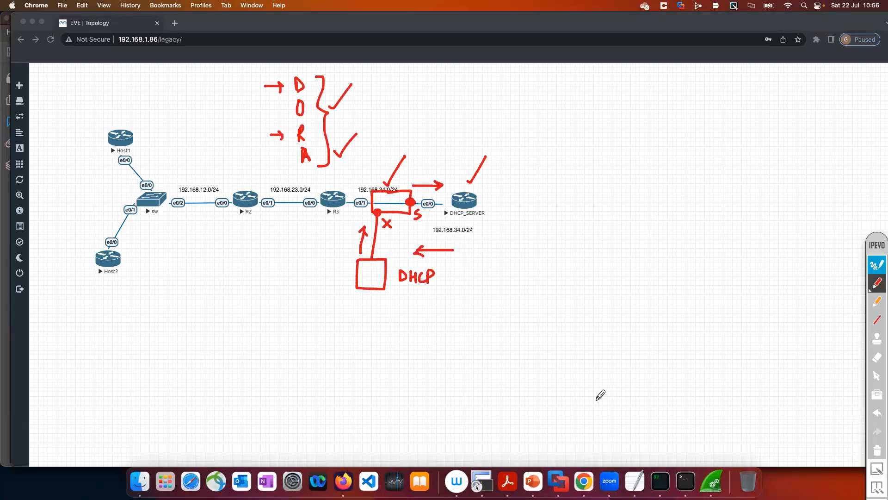
left_click(878, 450)
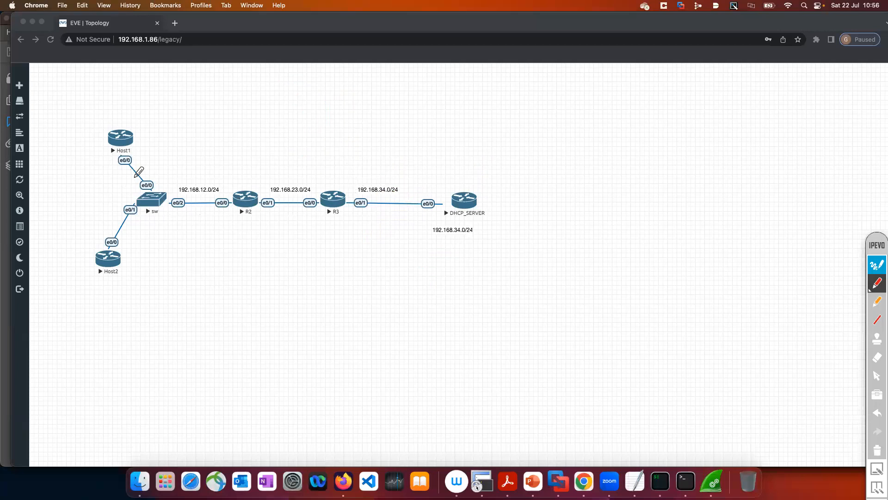
left_click(118, 121)
left_click_drag(118, 120, 138, 94)
left_click_drag(99, 280, 126, 260)
Sketch a circled DHCP server connected above R3 and label its link 192.168.35.0/24
left_click_drag(340, 190, 325, 118)
mouse_move(333, 87)
left_mouse_down()
mouse_move(323, 91)
mouse_move(339, 120)
left_mouse_up()
mouse_move(346, 84)
left_mouse_down()
mouse_move(339, 119)
mouse_move(332, 104)
mouse_move(356, 103)
left_mouse_up()
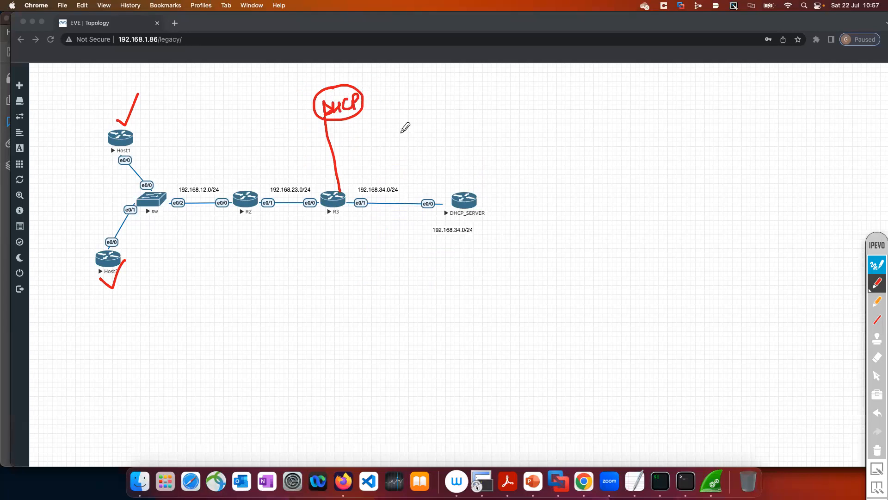
mouse_move(341, 142)
left_mouse_down()
mouse_move(351, 148)
mouse_move(375, 129)
mouse_move(400, 145)
left_mouse_up()
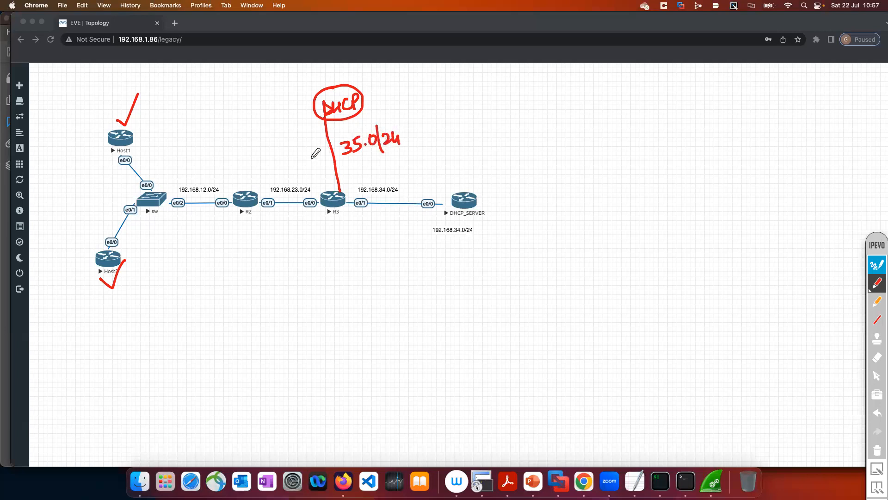
mouse_move(288, 155)
left_mouse_down()
mouse_move(301, 147)
mouse_move(334, 152)
left_mouse_up()
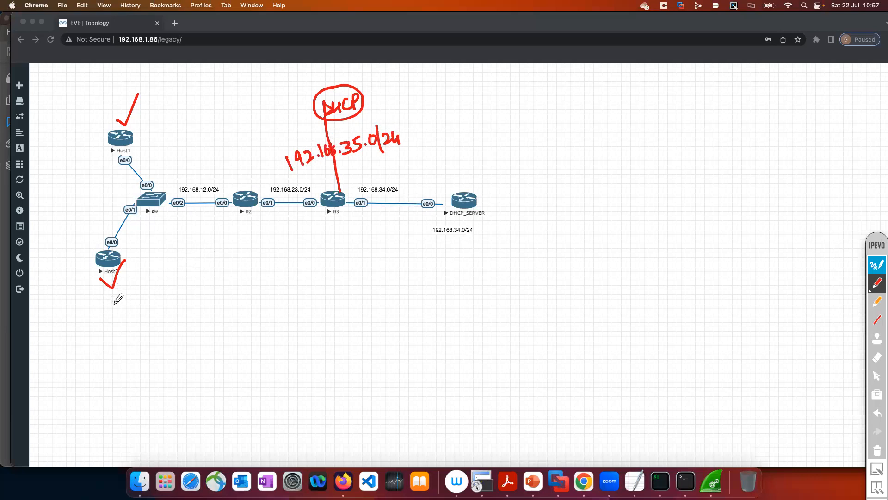
Tick both DHCP servers and the 192.168.12.0/24 network, and number the sketched server 2 and DHCP_SERVER 1
left_click_drag(334, 79, 359, 61)
left_click_drag(462, 172, 485, 149)
left_click_drag(202, 178, 220, 164)
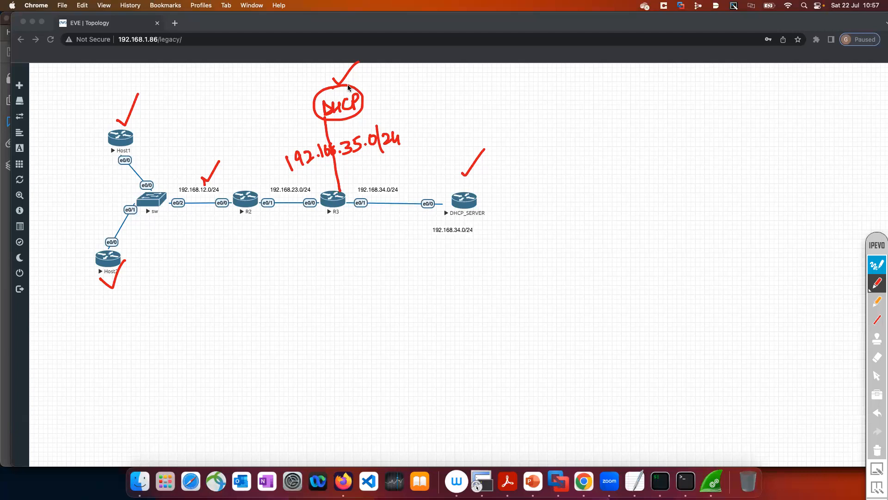
left_click_drag(370, 94, 385, 102)
left_click_drag(491, 207, 491, 222)
left_click(491, 189)
Label Host1 VLAN12 and Host2 VLAN112, write 192.168.112.0/24 below the switch–R2 link, and underline VLAN112
mouse_move(158, 276)
left_mouse_down()
mouse_move(166, 295)
mouse_move(172, 277)
mouse_move(190, 291)
left_mouse_up()
left_click(178, 276)
mouse_move(188, 292)
left_mouse_down()
mouse_move(195, 278)
mouse_move(199, 292)
left_mouse_up()
left_click_drag(190, 285, 209, 272)
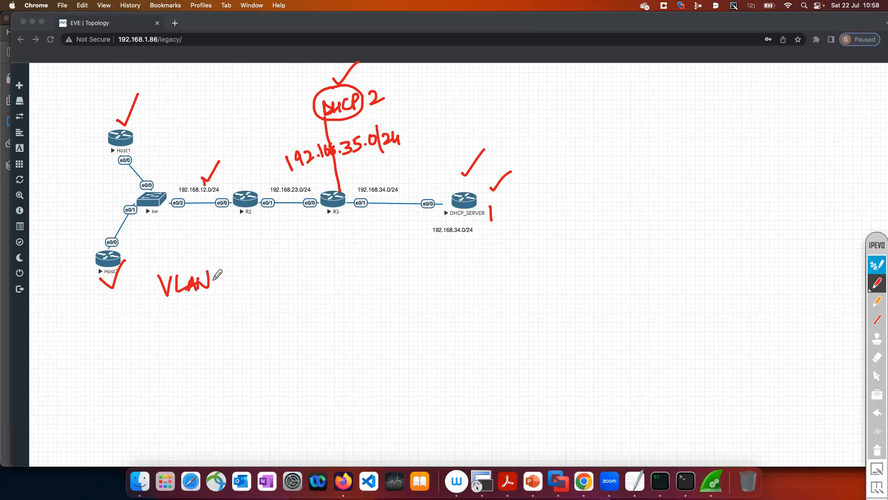
mouse_move(146, 115)
left_mouse_down()
mouse_move(159, 114)
mouse_move(170, 130)
left_mouse_up()
left_click_drag(172, 130, 183, 123)
mouse_move(187, 130)
left_mouse_down()
mouse_move(201, 115)
mouse_move(205, 128)
mouse_move(219, 121)
left_mouse_up()
mouse_move(222, 272)
left_mouse_down()
mouse_move(223, 290)
mouse_move(231, 285)
left_mouse_up()
left_click_drag(239, 273, 253, 277)
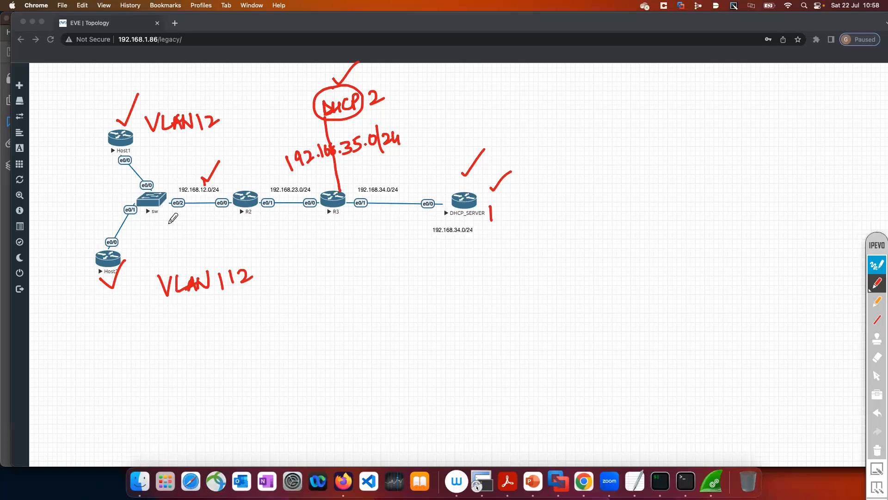
mouse_move(160, 220)
left_mouse_down()
mouse_move(206, 209)
mouse_move(221, 223)
mouse_move(209, 204)
mouse_move(231, 228)
mouse_move(257, 216)
mouse_move(271, 227)
mouse_move(290, 221)
mouse_move(298, 229)
mouse_move(292, 236)
left_mouse_up()
left_click_drag(206, 313, 237, 294)
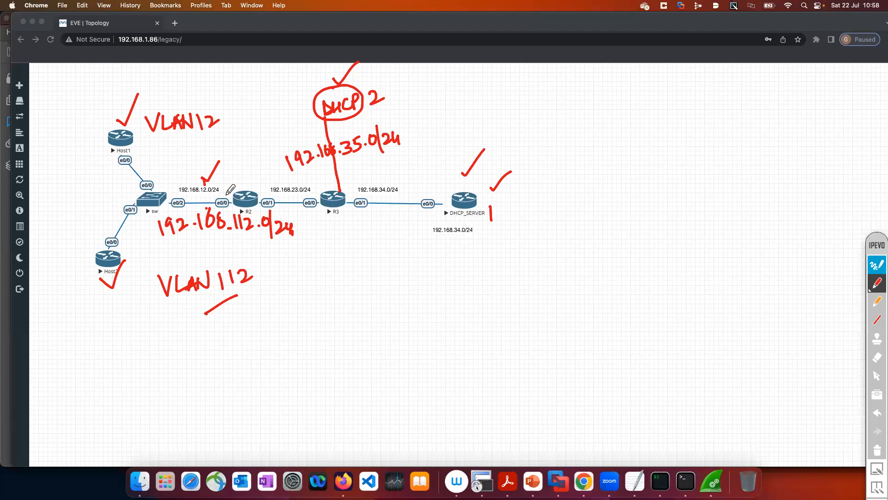
Point an arrow at R2's e0/0 interface and write the subinterfaces e0/0.12 and e0/0.112 beside their networks
left_click_drag(227, 172, 230, 198)
mouse_move(170, 169)
left_mouse_down()
mouse_move(181, 158)
mouse_move(191, 176)
left_mouse_up()
left_click_drag(195, 159, 207, 166)
left_click(203, 162)
left_click_drag(212, 157, 224, 163)
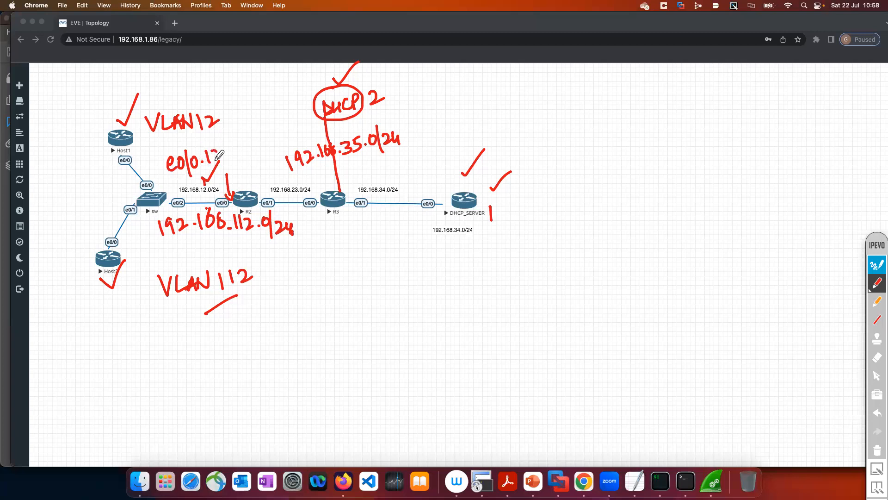
mouse_move(185, 240)
left_mouse_down()
mouse_move(190, 252)
mouse_move(200, 247)
mouse_move(201, 260)
left_mouse_up()
left_click_drag(206, 241, 239, 251)
left_click(216, 251)
left_click(248, 245)
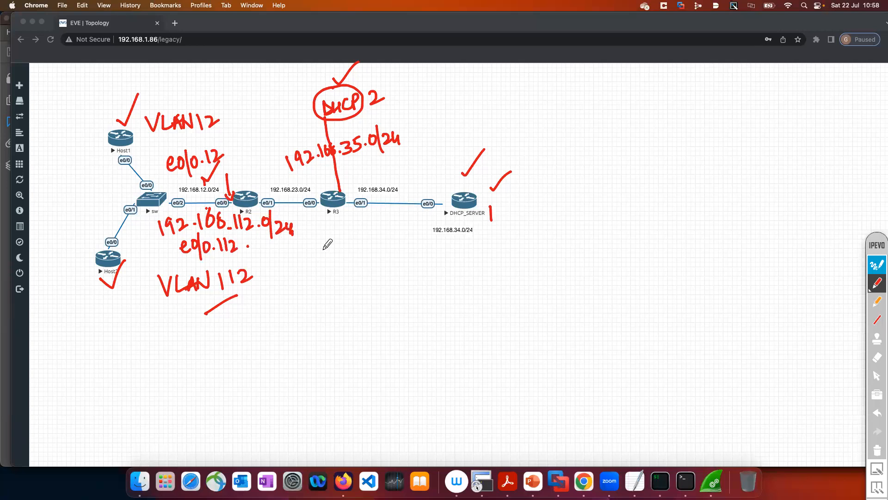
Handwrite the relay configuration for e0/0.12 below the topology: ip helper-add 192.168.34.4
mouse_move(330, 270)
left_mouse_down()
mouse_move(339, 278)
mouse_move(346, 265)
mouse_move(353, 287)
left_mouse_up()
mouse_move(364, 267)
left_mouse_down()
mouse_move(360, 274)
mouse_move(364, 266)
mouse_move(375, 278)
left_mouse_up()
left_click(368, 276)
left_click_drag(382, 266, 393, 276)
mouse_move(354, 302)
left_mouse_down()
mouse_move(366, 311)
mouse_move(361, 326)
left_mouse_up()
left_click(348, 296)
mouse_move(373, 289)
left_mouse_down()
mouse_move(391, 313)
mouse_move(485, 298)
mouse_move(492, 279)
mouse_move(525, 300)
mouse_move(557, 296)
left_mouse_up()
left_click(547, 285)
left_click(560, 294)
mouse_move(569, 280)
left_mouse_down()
mouse_move(568, 298)
mouse_move(632, 281)
left_mouse_up()
left_click(600, 279)
mouse_move(630, 271)
left_mouse_down()
mouse_move(630, 285)
mouse_move(651, 280)
left_mouse_up()
left_click(639, 279)
left_click_drag(649, 271, 649, 285)
Handwrite the relay configuration for e0/0.112 with an abbreviated ip helper line pointing to 192.168.35.5
left_click_drag(340, 351, 348, 346)
mouse_move(356, 345)
left_mouse_down()
mouse_move(352, 354)
mouse_move(362, 362)
left_mouse_up()
mouse_move(370, 345)
left_mouse_down()
mouse_move(366, 354)
mouse_move(384, 352)
left_mouse_up()
left_click(378, 348)
mouse_move(389, 339)
left_mouse_down()
mouse_move(390, 347)
mouse_move(410, 349)
left_mouse_up()
left_click_drag(377, 374, 378, 384)
left_click(376, 366)
mouse_move(392, 374)
left_mouse_down()
mouse_move(392, 396)
mouse_move(394, 383)
mouse_move(497, 355)
mouse_move(547, 367)
left_mouse_up()
mouse_move(554, 357)
left_mouse_down()
mouse_move(564, 366)
mouse_move(598, 353)
mouse_move(661, 350)
left_mouse_up()
left_click(570, 364)
left_click(619, 349)
left_click(659, 343)
left_click_drag(663, 334, 675, 331)
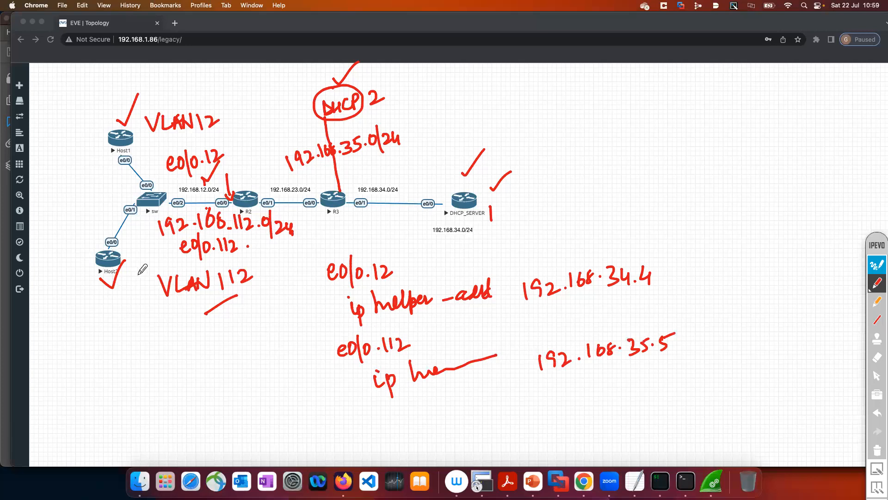
Draw an arrow from Host2 to its network, underline both helper addresses, and tick 192.168.35.5 with a circled DHCP 2 label
mouse_move(137, 278)
left_mouse_down()
mouse_move(137, 254)
mouse_move(153, 240)
mouse_move(151, 248)
left_mouse_up()
left_click_drag(509, 314, 622, 319)
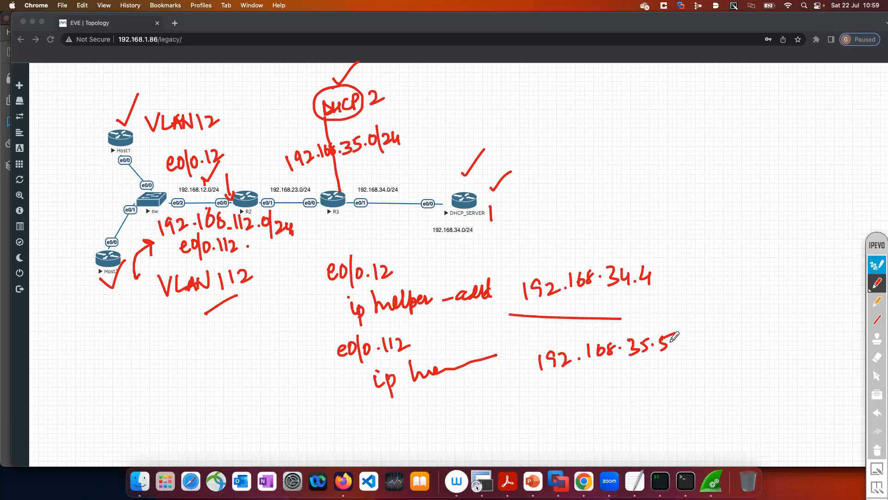
mouse_move(681, 343)
left_mouse_down()
mouse_move(723, 314)
mouse_move(717, 353)
left_mouse_up()
mouse_move(732, 339)
left_mouse_down()
mouse_move(731, 353)
mouse_move(792, 357)
mouse_move(796, 345)
left_mouse_up()
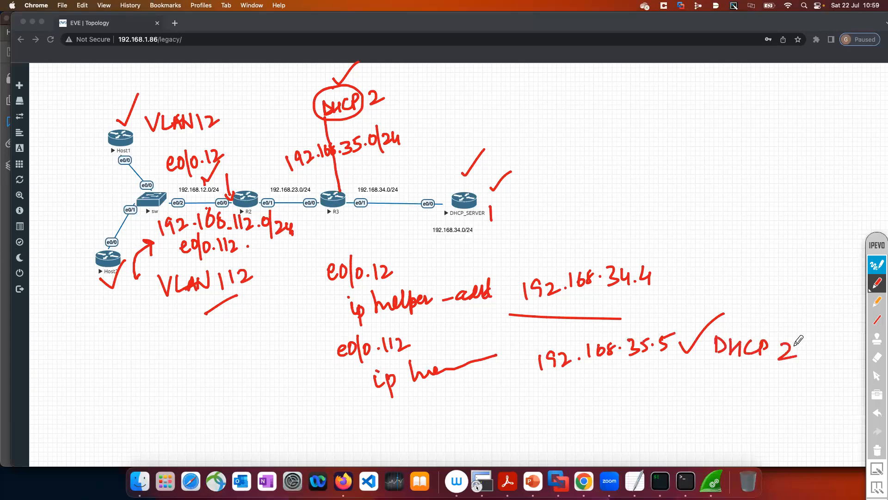
mouse_move(719, 316)
left_mouse_down()
mouse_move(774, 310)
mouse_move(726, 317)
left_mouse_up()
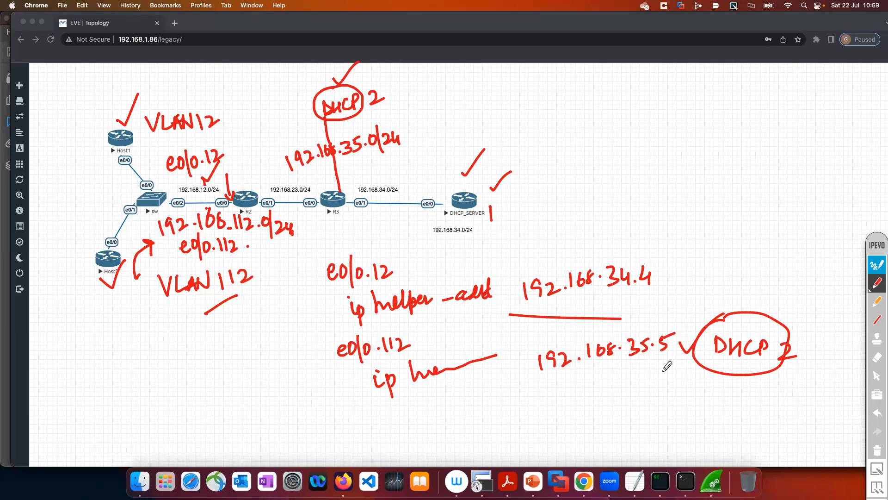
left_click_drag(542, 382, 671, 357)
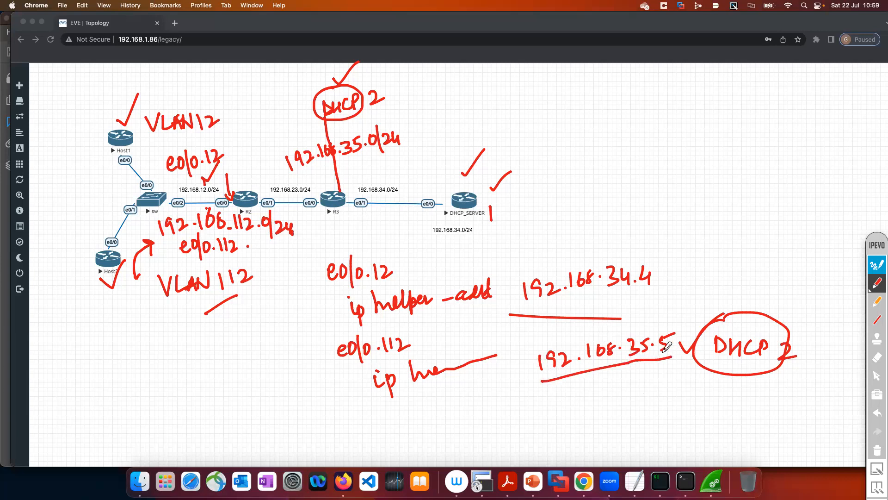
Underline 112 in the handwritten subinterface name and 192.168.35.5 once more, and close the annotation layer
left_click_drag(379, 364, 410, 358)
left_click_drag(581, 383, 647, 368)
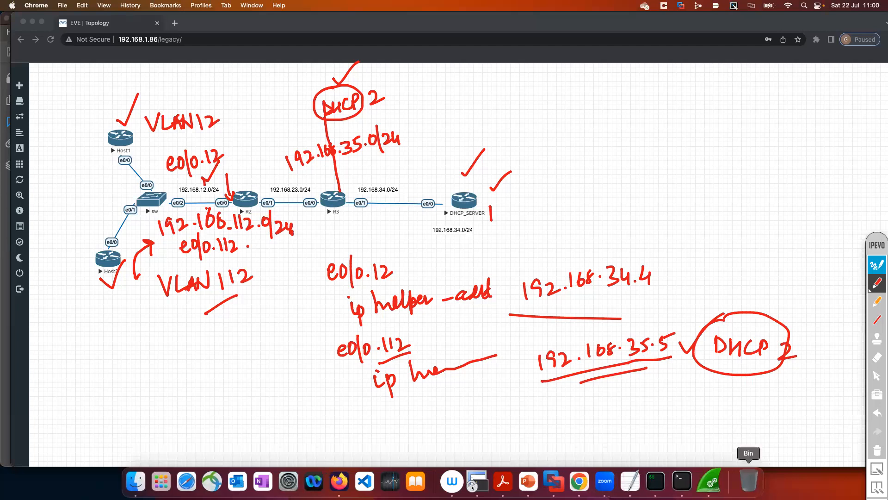
left_click(877, 268)
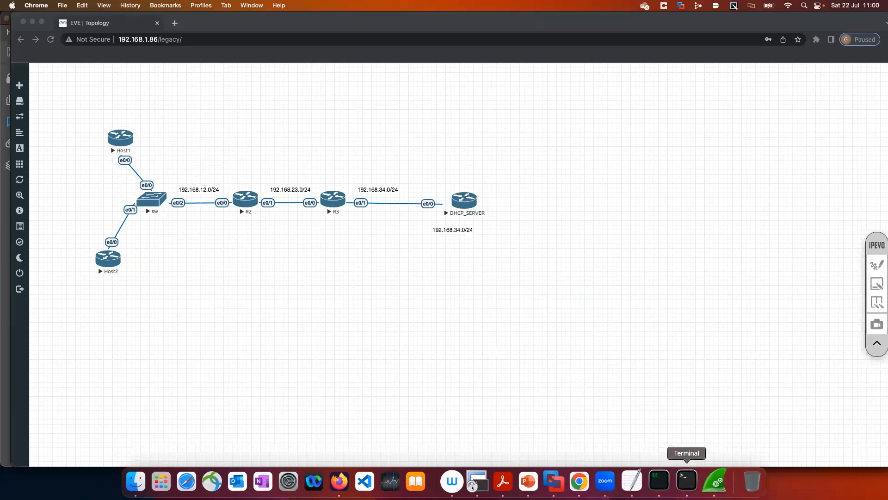
Switch to iTerm, enter privileged mode on R2's console, and show the running configuration of interface e0/0
left_click(661, 481)
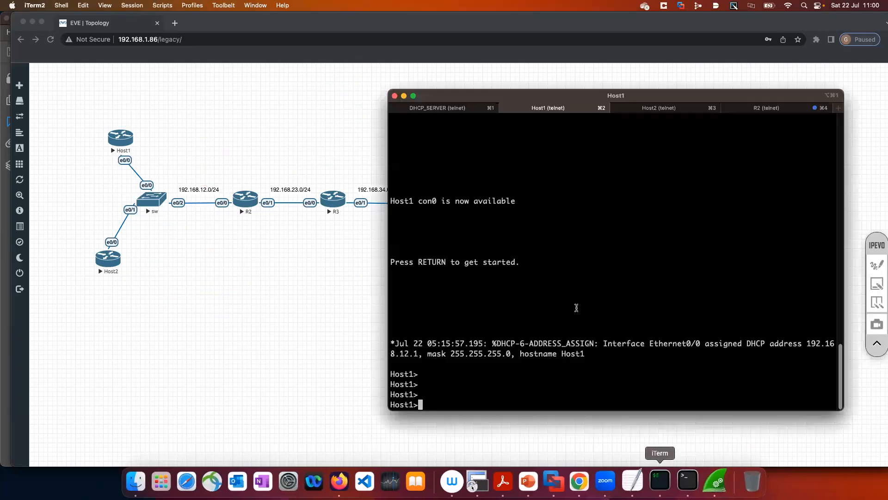
key("Return")
key("Return")
key("Return")
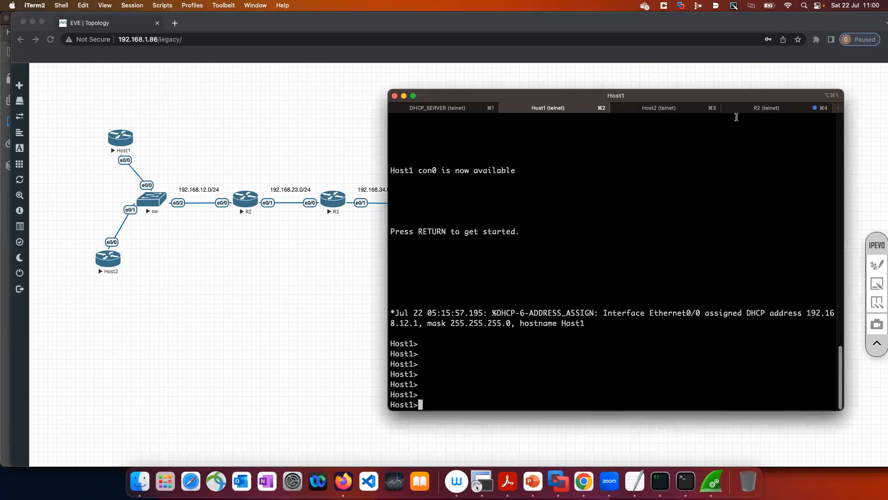
left_click(758, 108)
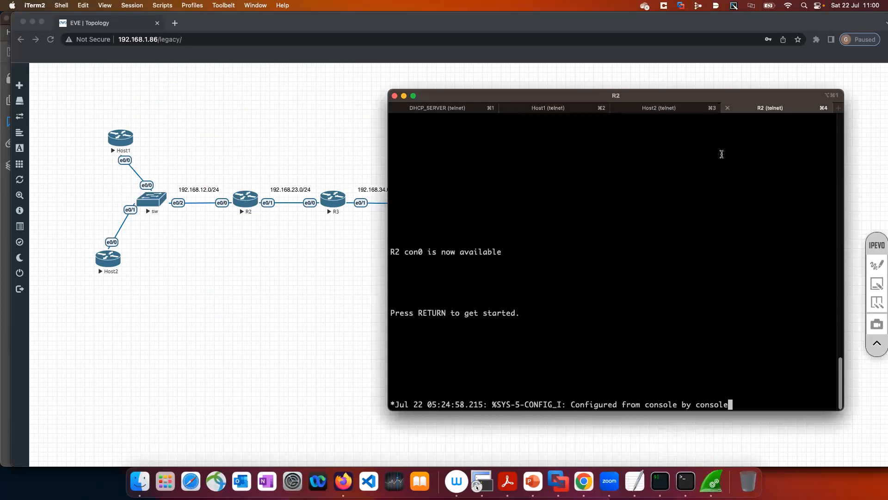
key("Return")
key("Return")
key("Return")
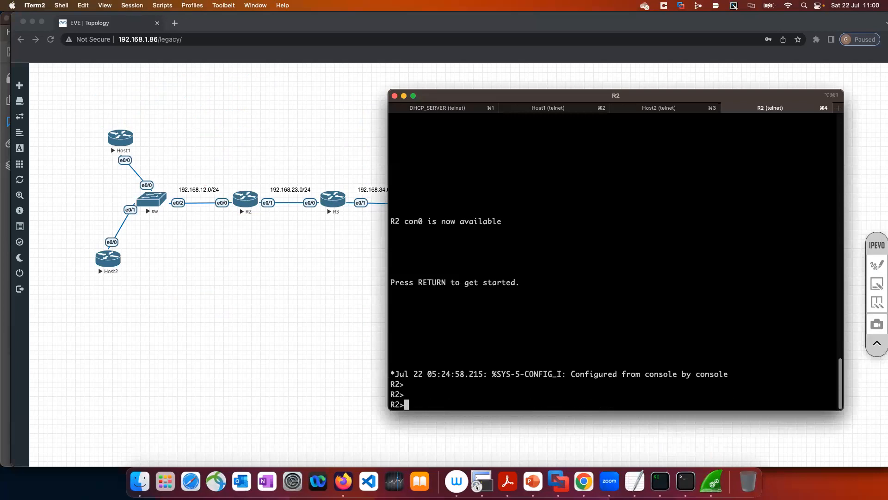
type("en")
key("Return")
type("sh run int e0/0")
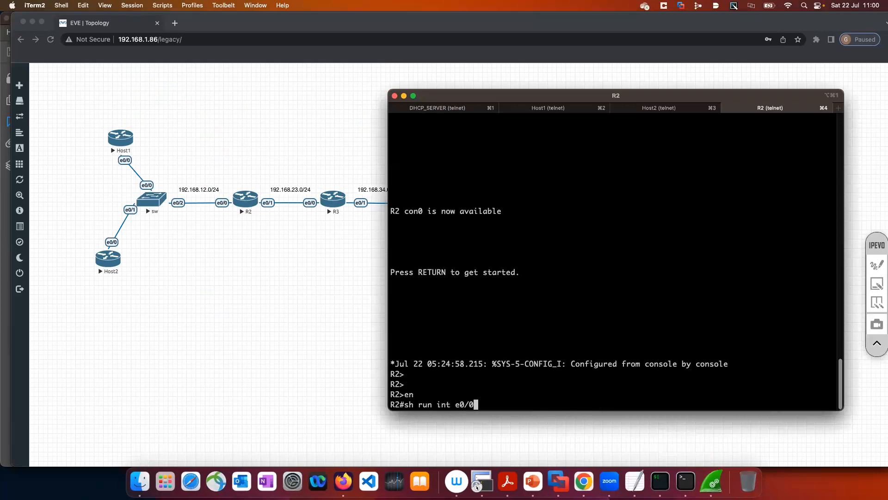
key("Return")
Add the helper address 192.168.35.5 to interface e0/0 on R2
type("conf t")
key("Return")
type("int e0/0")
key("Return")
type("ip hel")
key("Tab")
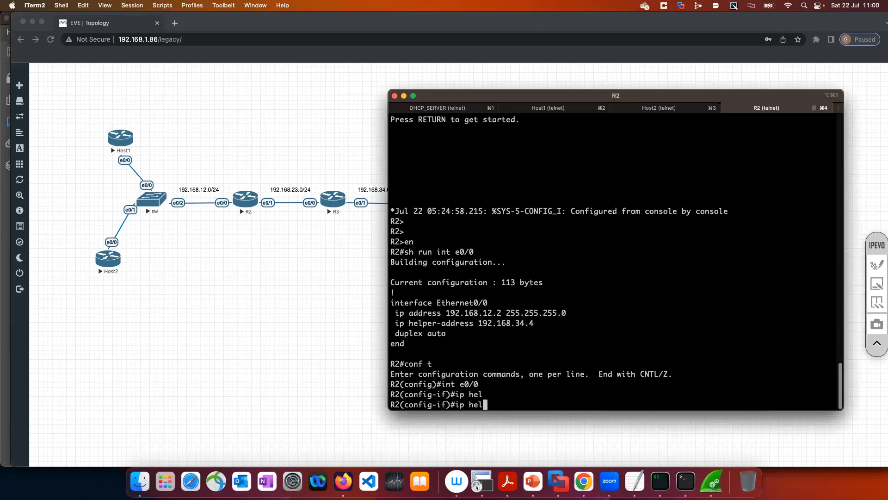
type("p")
key("Tab")
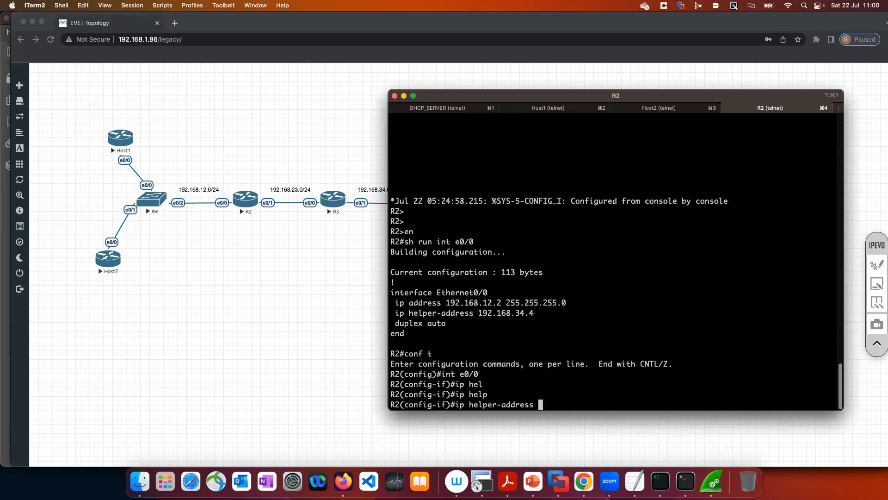
type("192.168.35.5")
key("Return")
Leave configuration mode on R2 and show the running configuration of e0/0 again
type("conend")
key("Return")
type("sh run i")
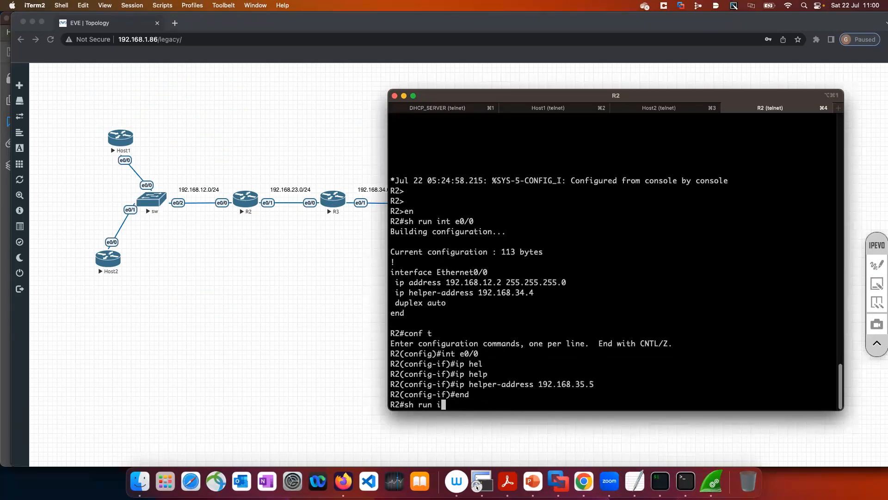
type("nt e0/0")
key("Return")
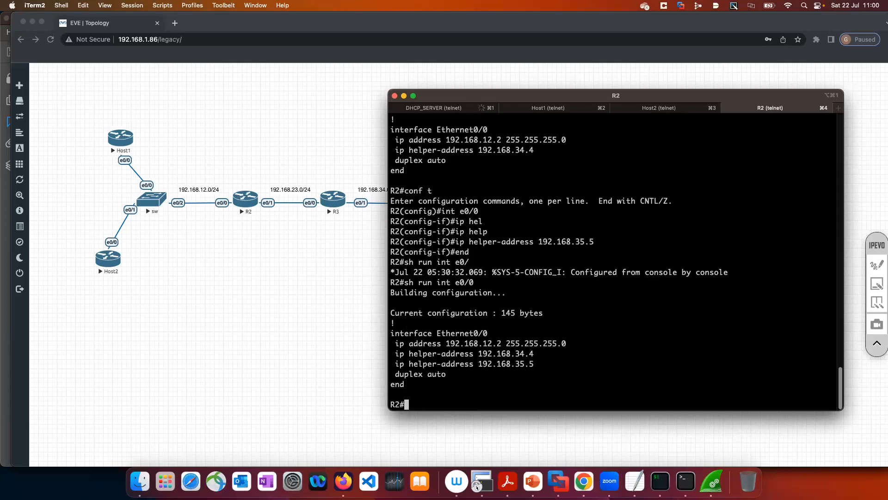
Enter configuration mode for R2's e0/0 and list the options that can follow ip helper-address 192.168.35.5
type("conf t")
key("Return")
type("int e0/0")
key("Return")
type("ip he")
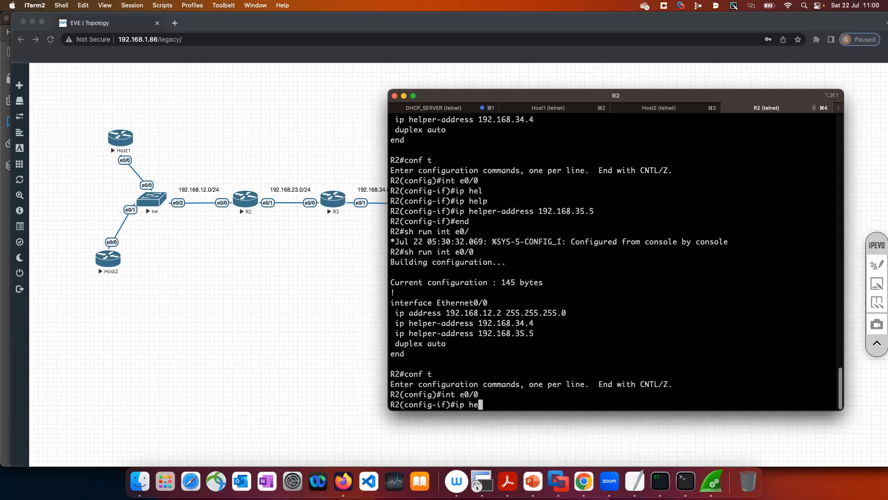
key("Tab")
type("lp")
key("Tab")
type("192.168.35.5 ?")
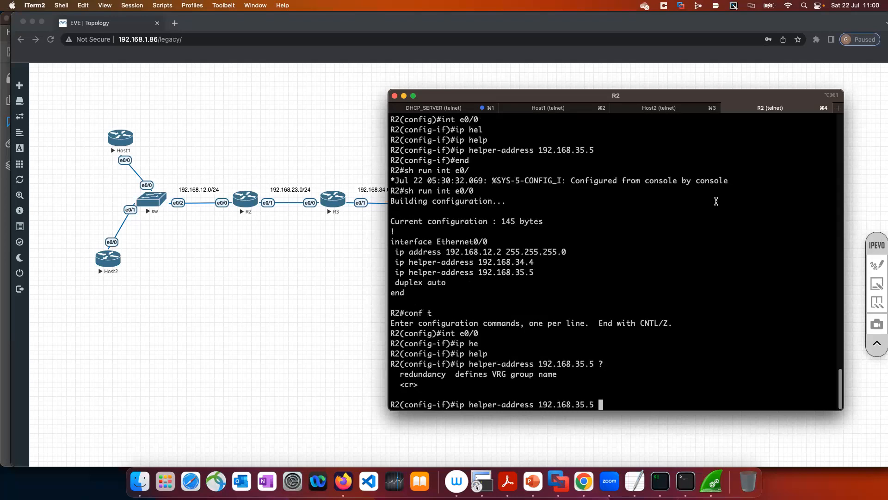
Highlight the redundancy option, add it to the unfinished helper-address command, and list the arguments it accepts
left_click_drag(398, 373, 446, 373)
type("re")
key("Tab")
type("?")
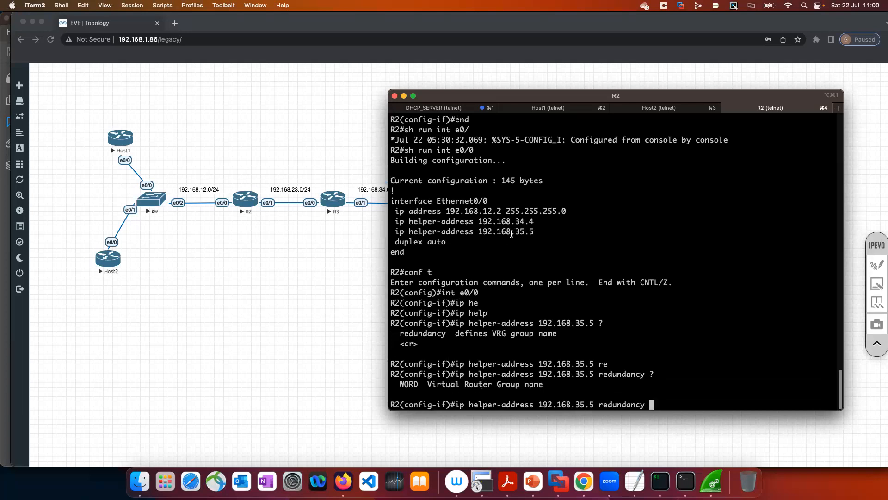
Highlight both helper-address lines in R2's configuration and move the terminal window away from the R3 link
left_click_drag(536, 231, 379, 219)
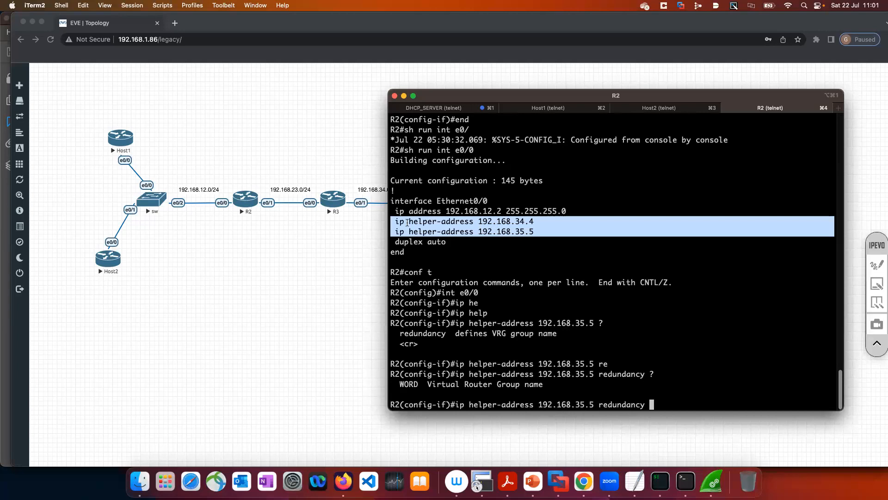
left_click(877, 342)
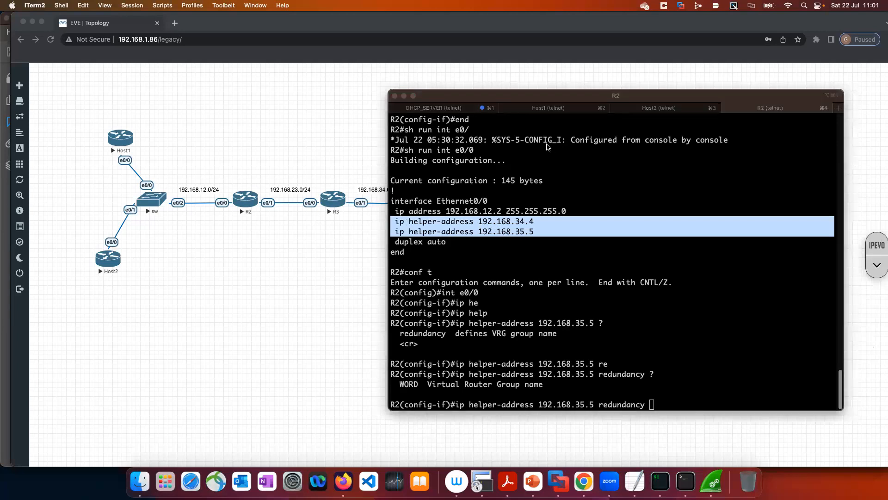
left_click_drag(460, 100, 496, 81)
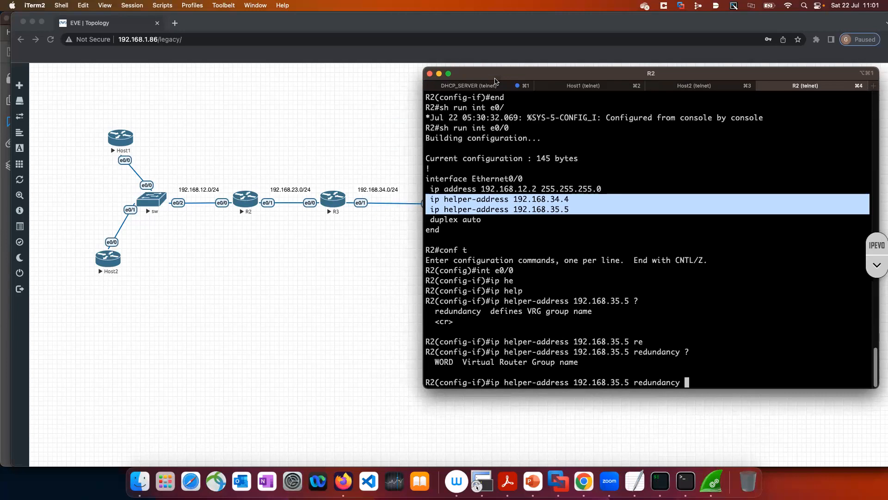
Return to the annotated EVE-NG topology, write 50 beside Host1 and Host2, and tick the DHCP server's network 192.168.34.0/24
left_click(343, 250)
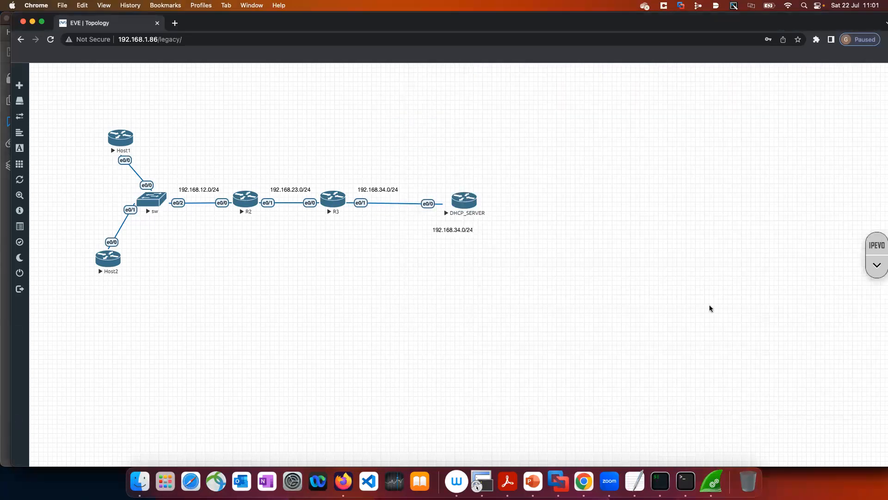
left_click(877, 267)
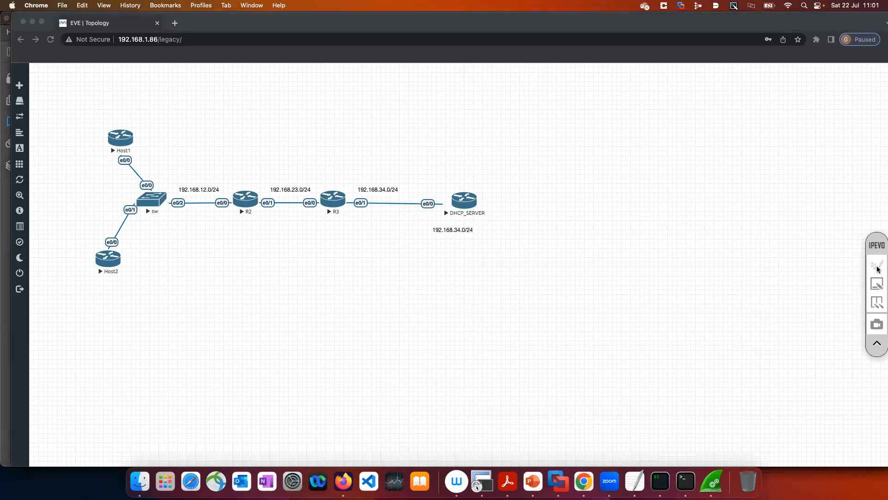
left_click(877, 268)
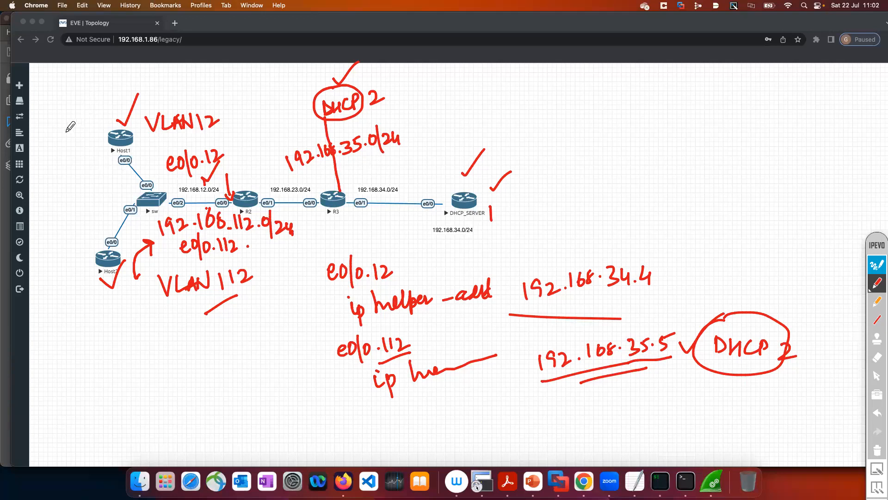
left_click_drag(52, 134, 51, 156)
mouse_move(53, 133)
left_mouse_down()
mouse_move(61, 132)
mouse_move(65, 147)
mouse_move(71, 136)
left_mouse_up()
left_click_drag(448, 238, 481, 220)
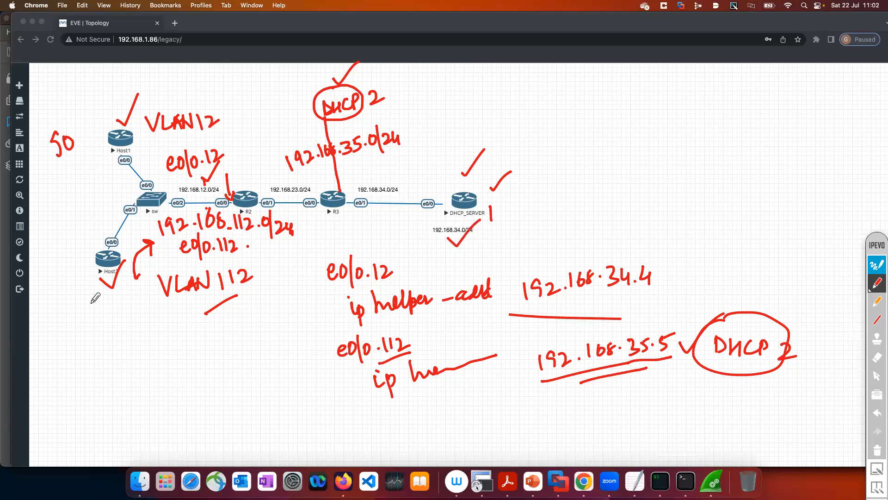
mouse_move(65, 272)
left_mouse_down()
mouse_move(55, 285)
mouse_move(70, 293)
mouse_move(57, 310)
mouse_move(77, 284)
left_mouse_up()
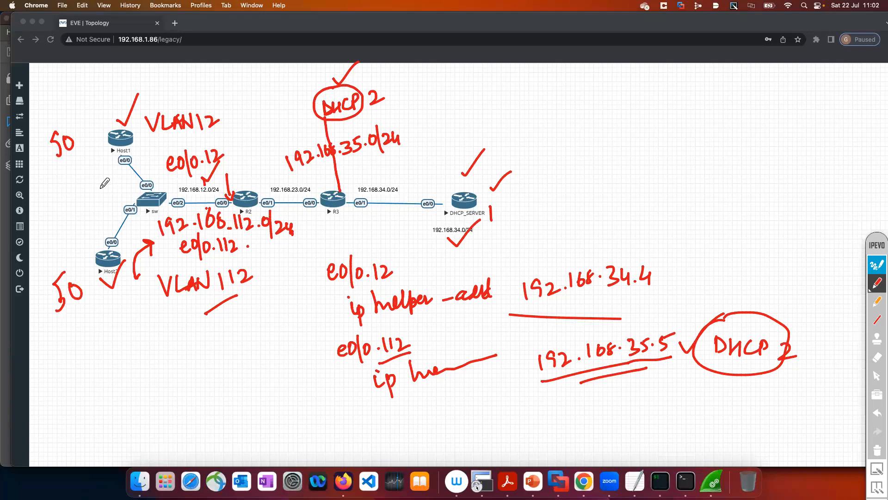
Handwrite VLAN under the 50 beside Host1 and close the annotation layer
mouse_move(65, 166)
left_mouse_down()
mouse_move(78, 162)
mouse_move(91, 175)
left_mouse_up()
left_click_drag(87, 177, 99, 165)
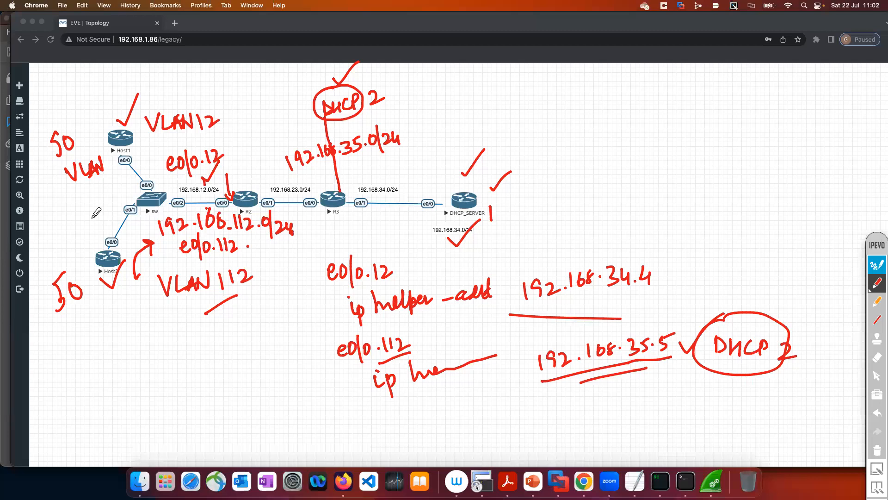
left_click(878, 264)
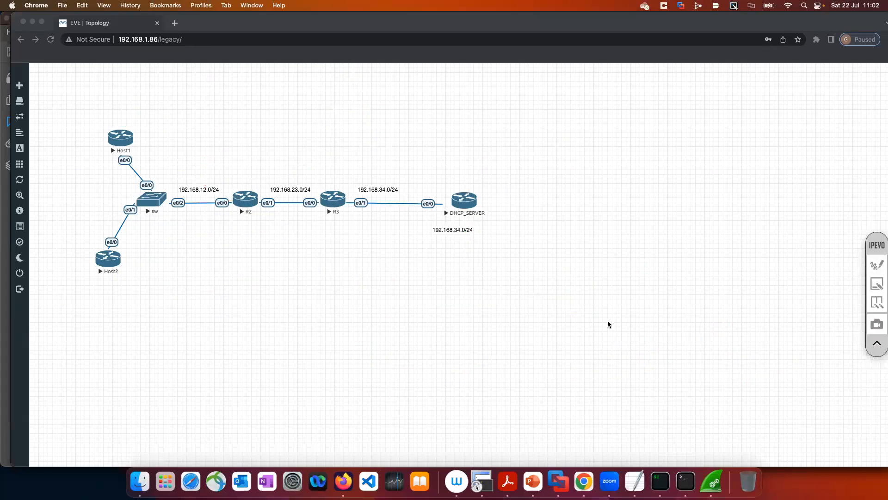
Switch to Acrobat Reader and read on from the DHCP client configuration to Example 1-5 and the DHCP troubleshooting section
left_click(507, 482)
left_click_drag(401, 244, 537, 245)
scroll(537, 245, "down", 6)
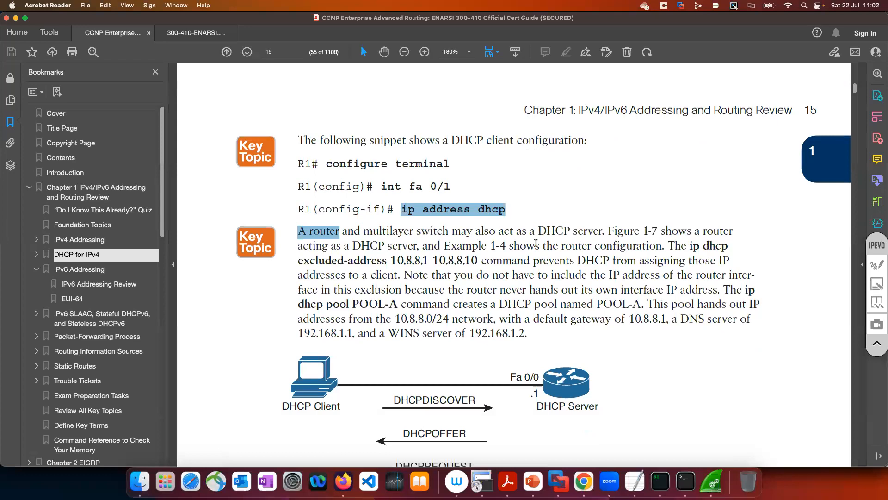
scroll(536, 242, "down", 12)
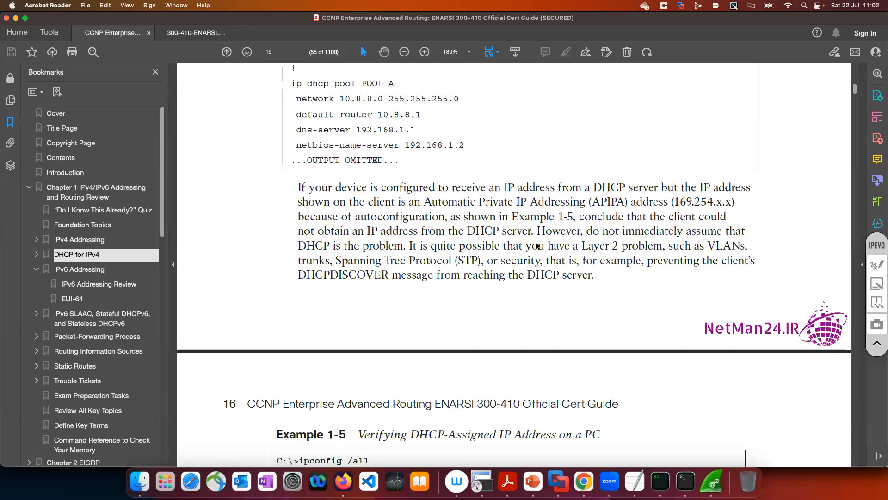
scroll(536, 242, "down", 3)
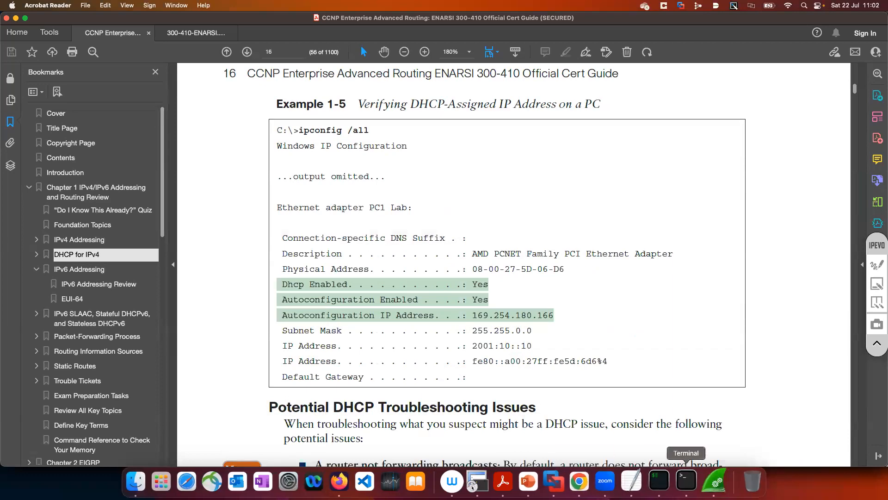
Return to R2's console in iTerm and highlight the two helper addresses, the Ethernet0/0 interface and its IP address
left_click(658, 462)
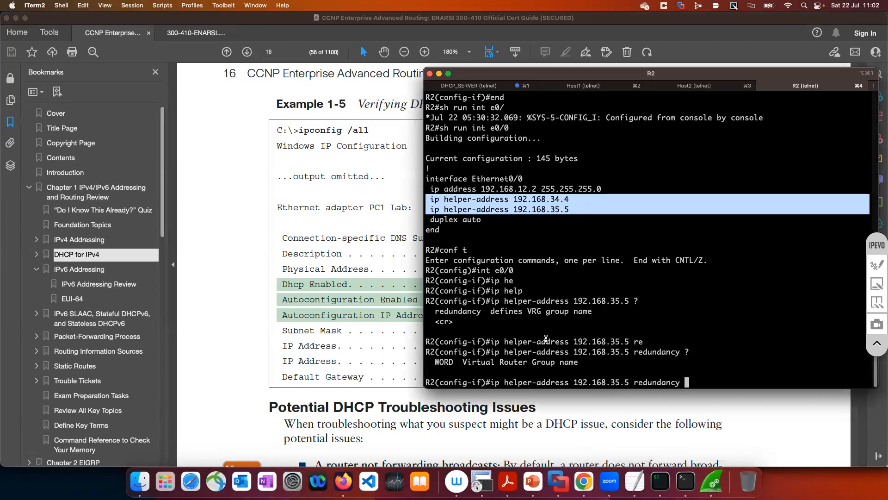
left_click(559, 205)
left_click_drag(570, 210, 416, 199)
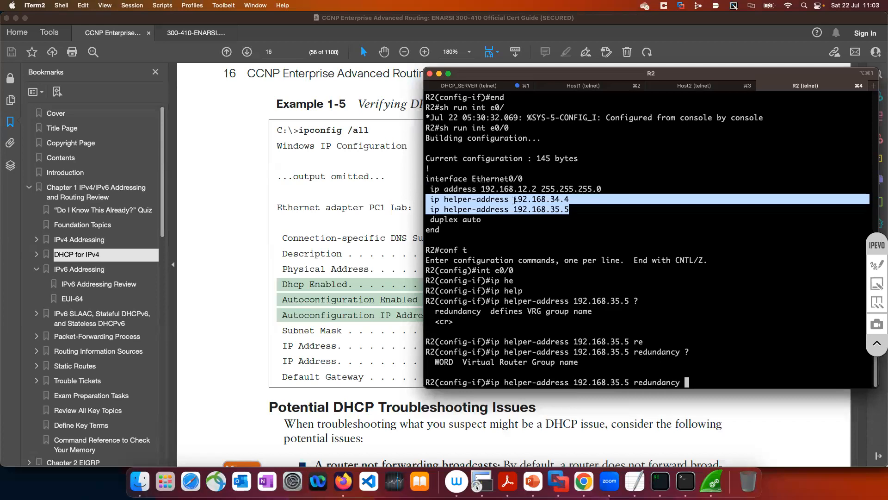
left_click_drag(467, 179, 523, 179)
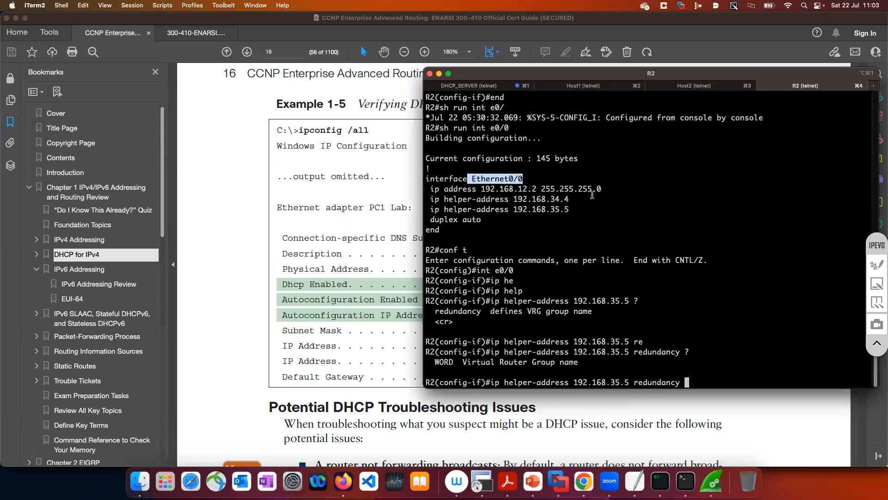
left_click_drag(388, 184, 387, 182)
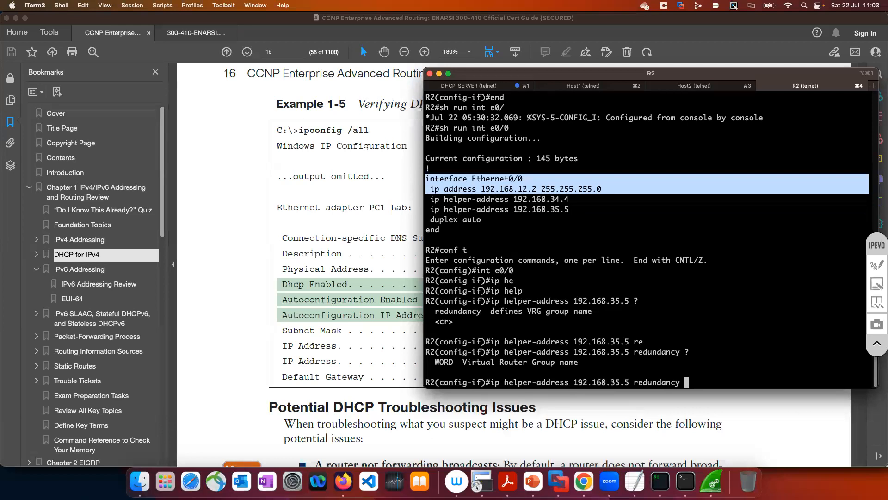
Discard the unfinished helper-address redundancy command and leave configuration mode on R2
key("BackSpace")
key("BackSpace")
key("BackSpace")
key("BackSpace")
key("BackSpace")
key("BackSpace")
key("BackSpace")
key("BackSpace")
key("BackSpace")
key("BackSpace")
key("BackSpace")
key("BackSpace")
key("BackSpace")
key("BackSpace")
key("BackSpace")
key("BackSpace")
key("BackSpace")
key("BackSpace")
key("BackSpace")
key("BackSpace")
key("BackSpace")
key("BackSpace")
key("BackSpace")
key("BackSpace")
key("BackSpace")
key("BackSpace")
key("BackSpace")
key("BackSpace")
key("BackSpace")
key("BackSpace")
key("BackSpace")
key("BackSpace")
key("BackSpace")
key("BackSpace")
key("BackSpace")
key("BackSpace")
key("BackSpace")
key("BackSpace")
key("BackSpace")
key("BackSpace")
type("end")
key("Return")
key("Return")
key("Return")
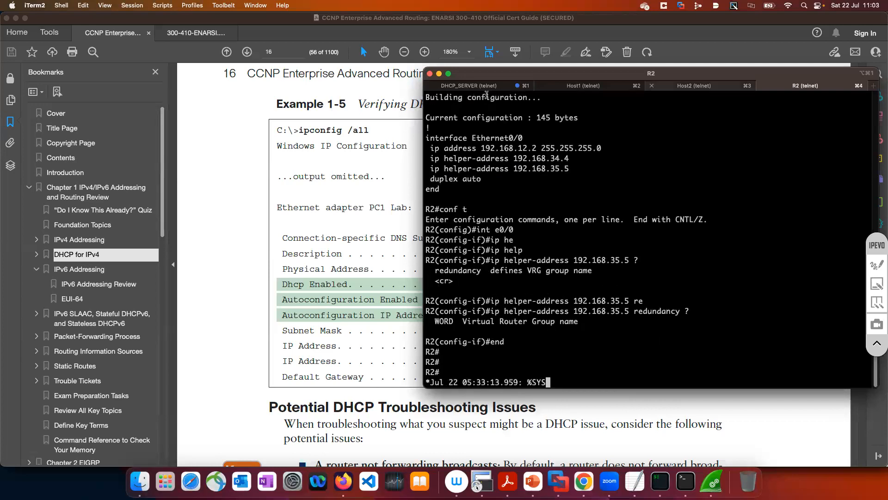
Enter privileged mode on the DHCP_SERVER console and show its full running configuration
left_click(483, 86)
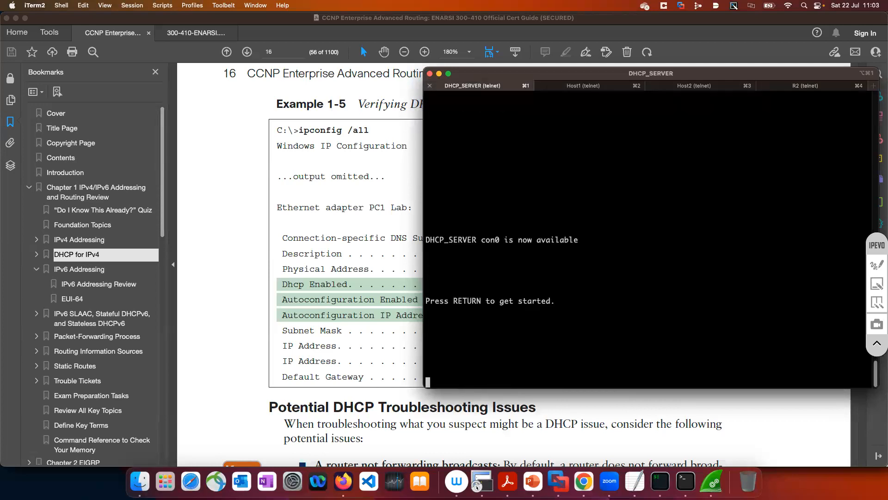
key("Return")
key("Return")
key("Return")
key("Return")
type("en")
key("Return")
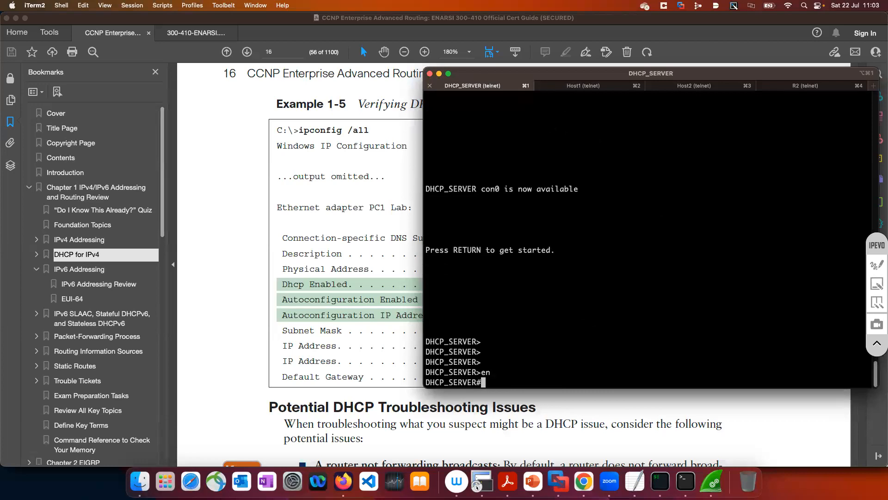
type("sh run")
key("Return")
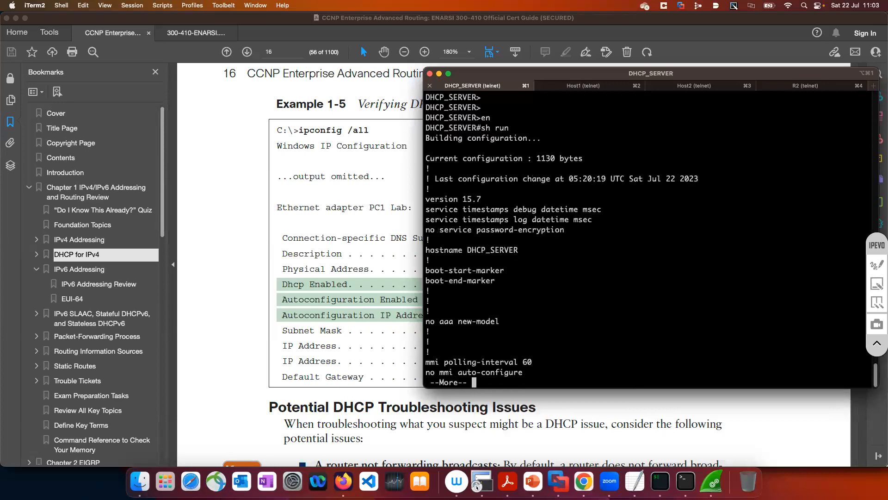
Page through DHCP_SERVER's running configuration to the DHCP section and highlight the excluded address and the DHCP_POOL definition
key("space")
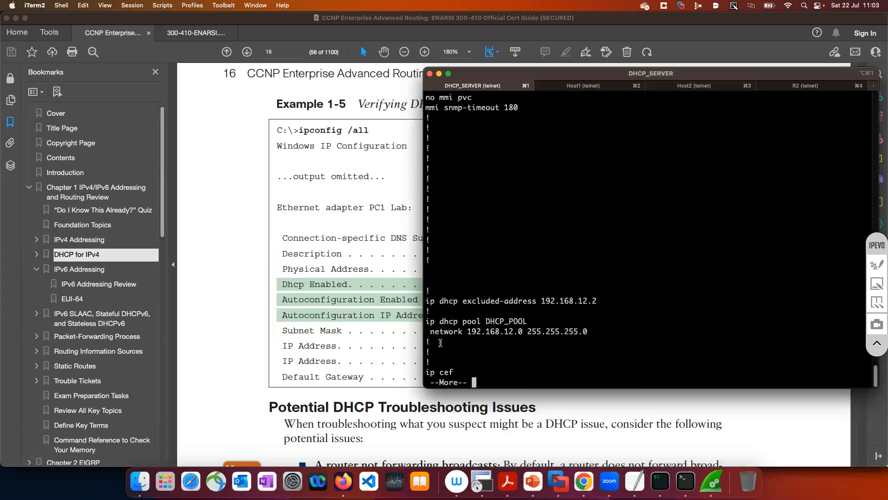
left_click_drag(426, 297, 439, 341)
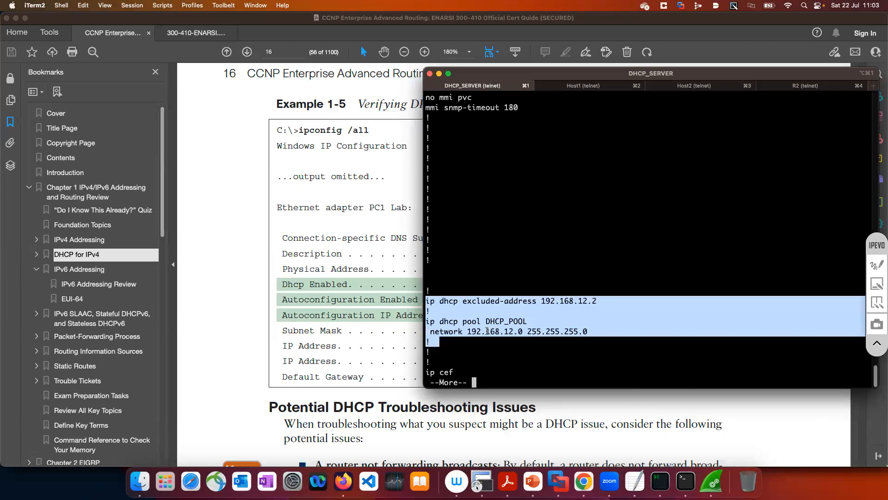
Bring the EVE-NG topology behind the console, show Host1's brief IP interface list and highlight Ethernet0/0's address
left_click(583, 481)
left_click(568, 335)
left_click(568, 335)
left_click(597, 87)
key("Return")
key("Return")
type("sh ip ")
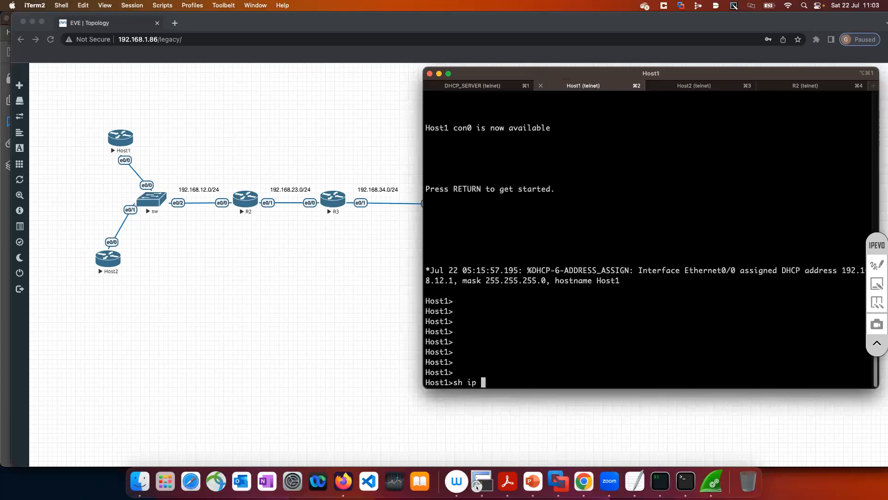
type("int br")
key("Return")
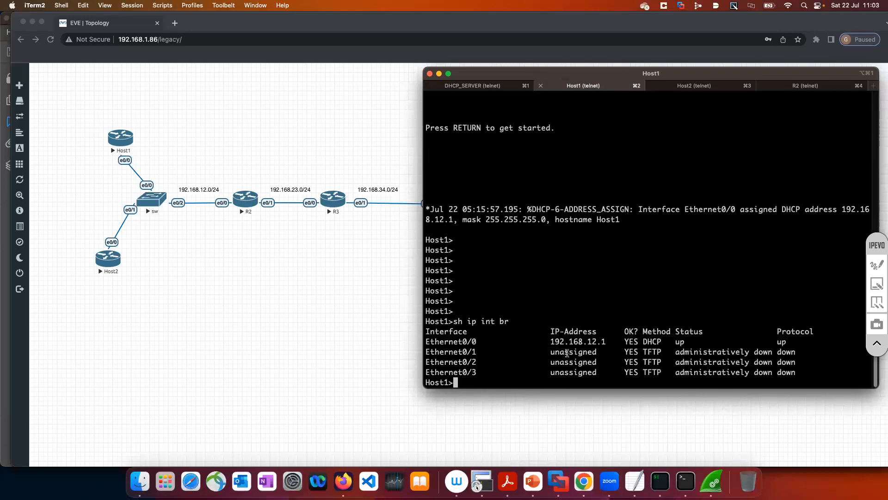
left_click_drag(552, 343, 614, 342)
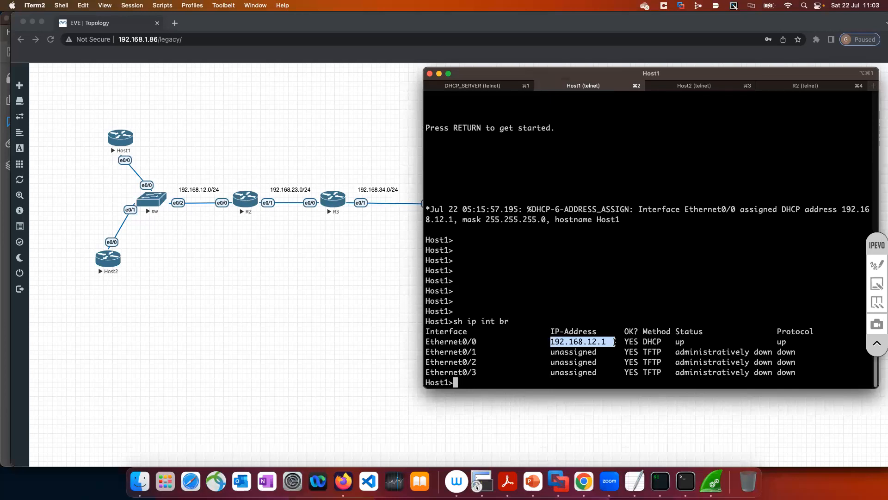
Show Host1's detailed IP information for Ethernet0/0 and highlight its internet address and how the address was determined
type("sh ip int ")
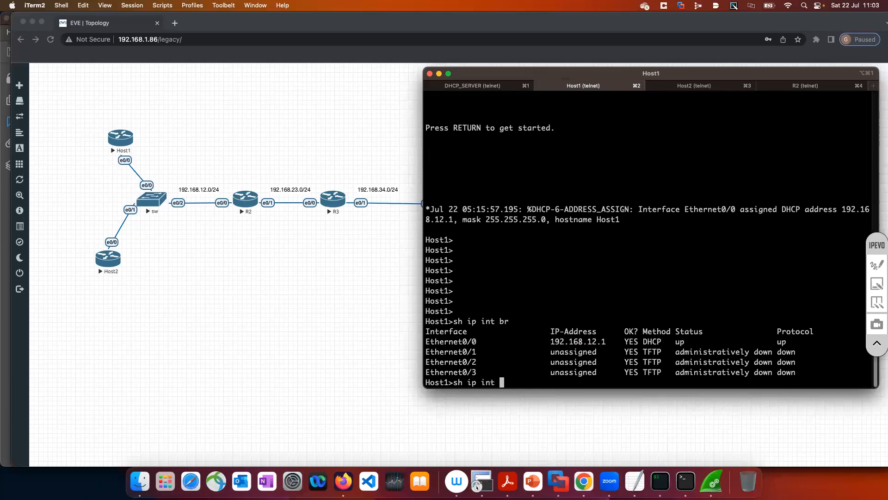
type("e0/0")
key("Return")
left_click_drag(449, 159, 595, 159)
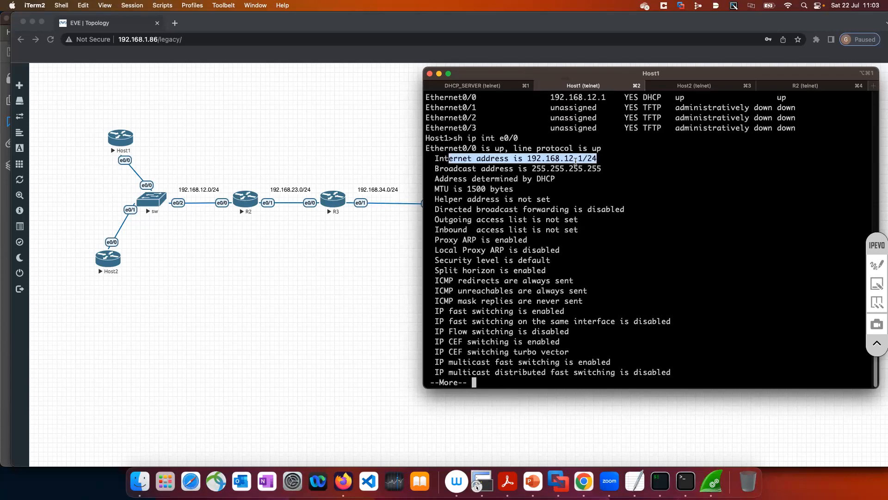
left_click_drag(463, 179, 552, 178)
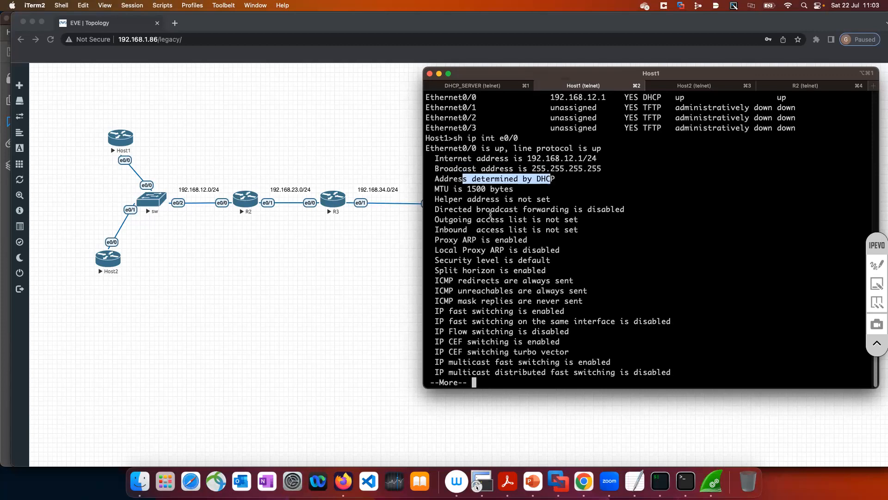
key("space")
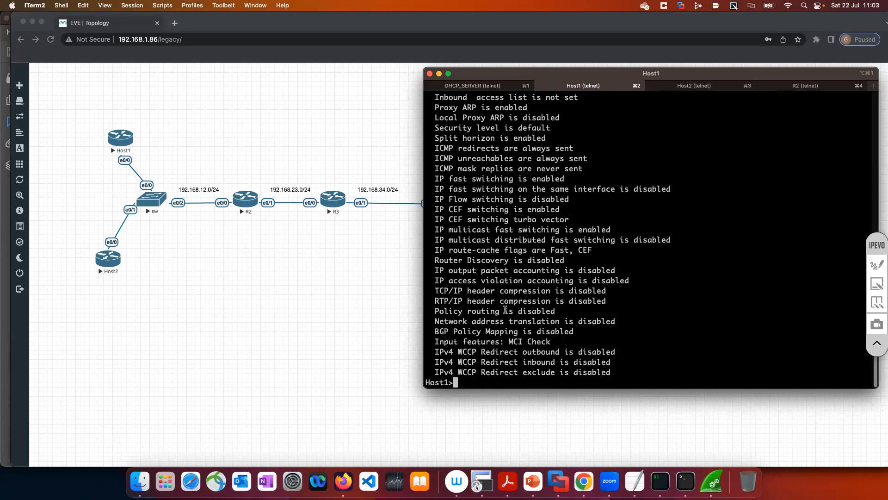
Show Host1's IP routing table and highlight the gateway of last resort line and the connected routes
type("sh ip route")
key("Return")
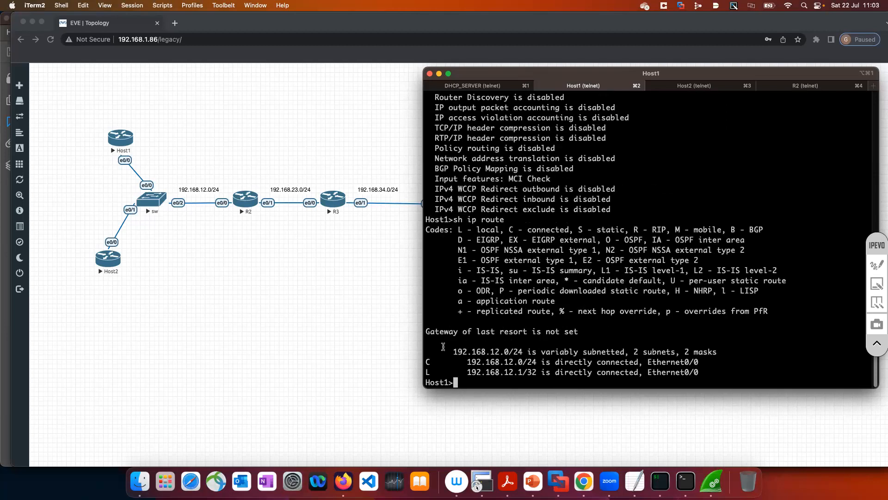
left_click_drag(426, 332, 579, 331)
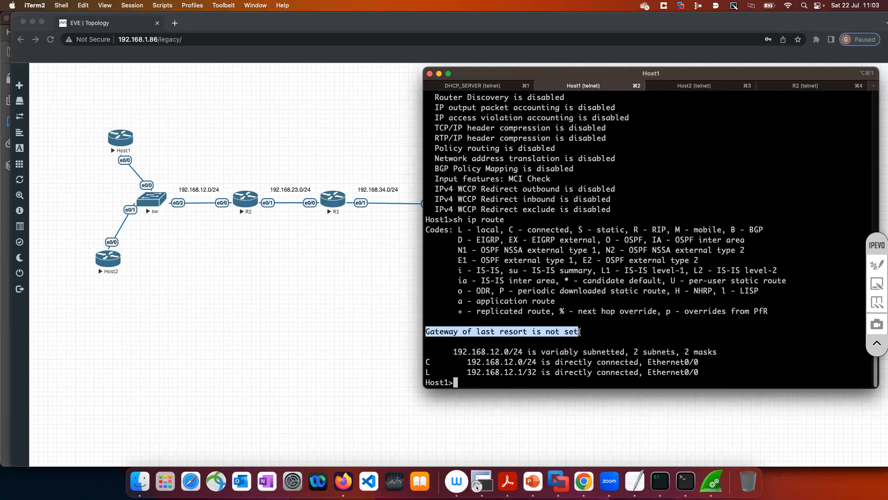
left_click_drag(699, 372, 338, 309)
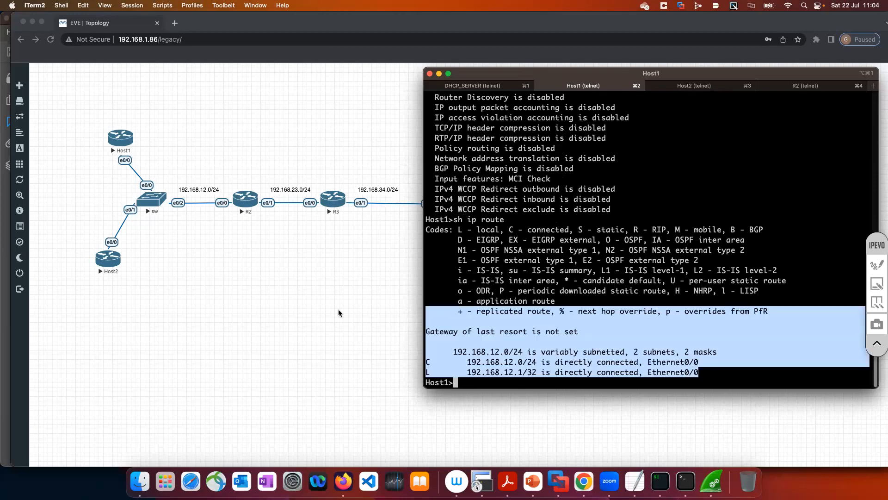
left_click(471, 324)
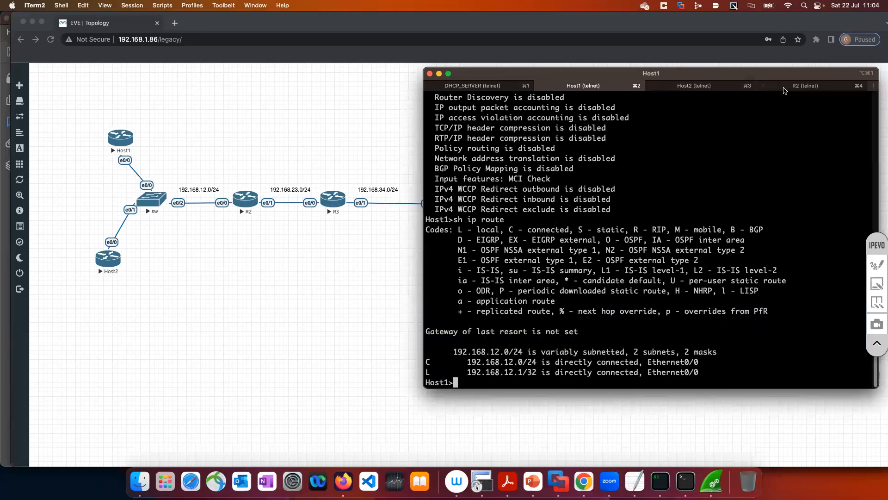
Return to DHCP_SERVER's console and end the paused running configuration listing
left_click(491, 87)
key("q")
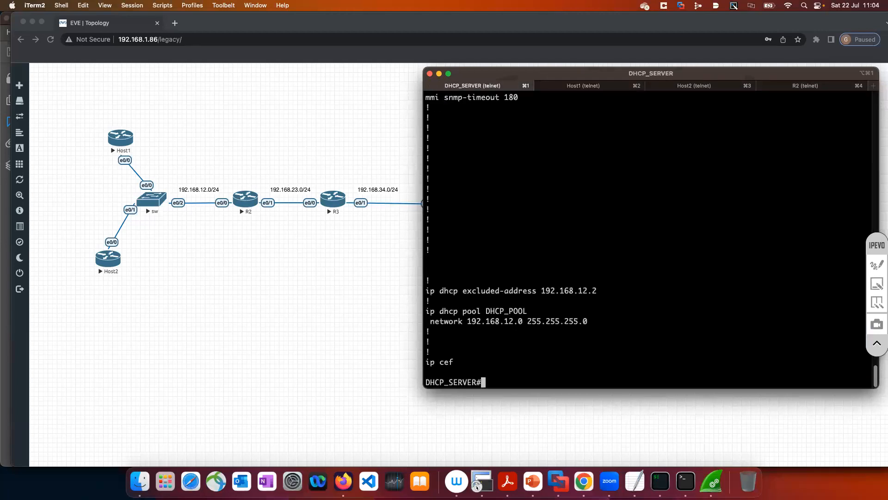
key("Return")
key("Return")
type("conf t")
key("Return")
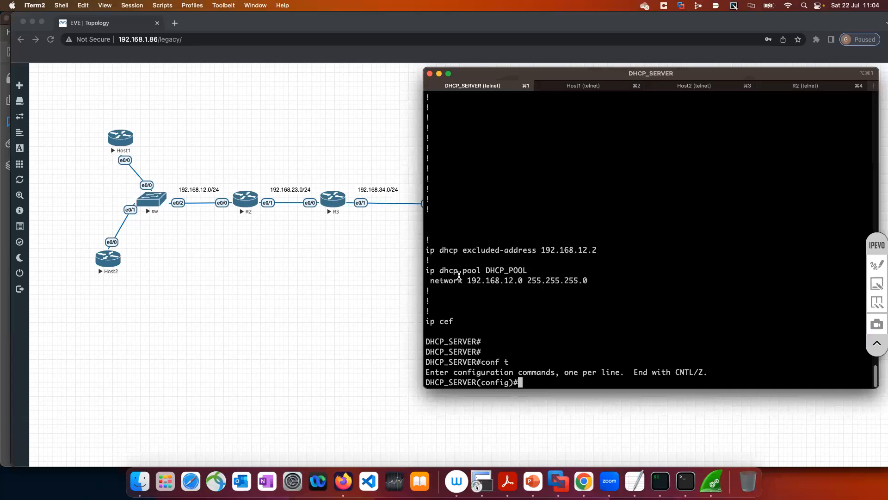
left_click_drag(426, 272, 587, 281)
key("super+c")
key("ctrl+z")
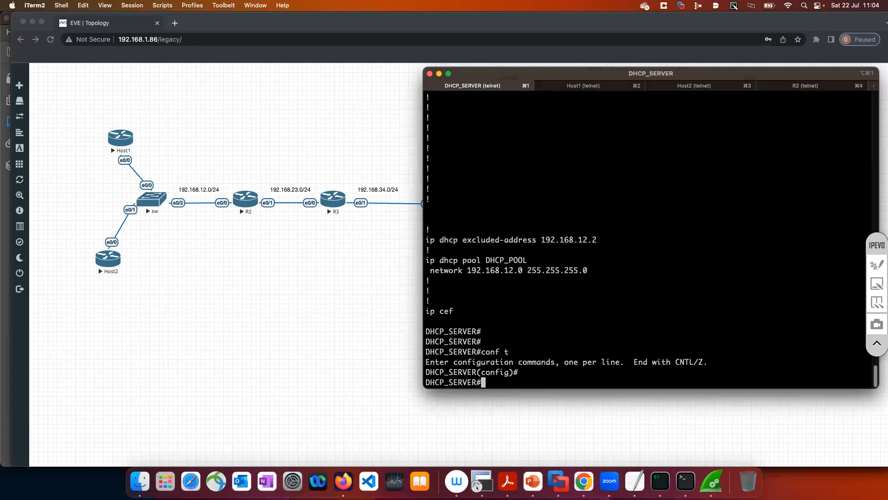
Enter configuration mode on DHCP_SERVER and reapply the copied DHCP_POOL lines with network 192.168.12.0 255.255.255.0
type("conf t")
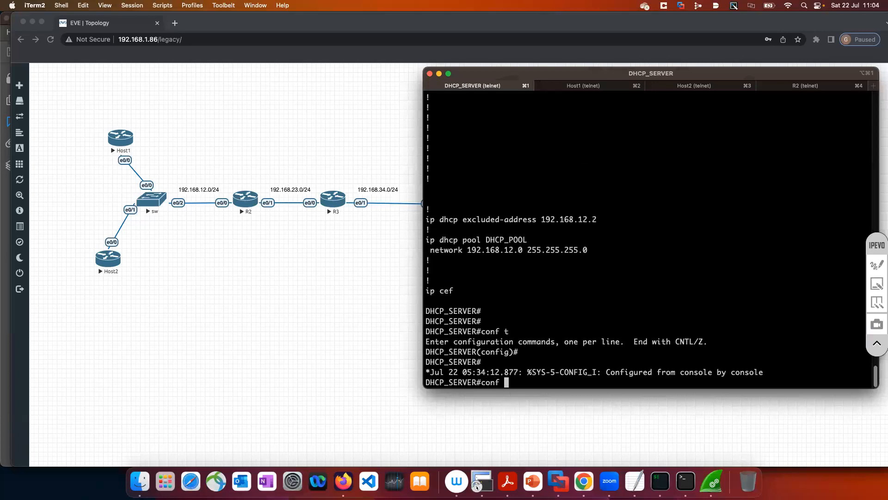
key("Return")
left_click_drag(426, 220, 586, 230)
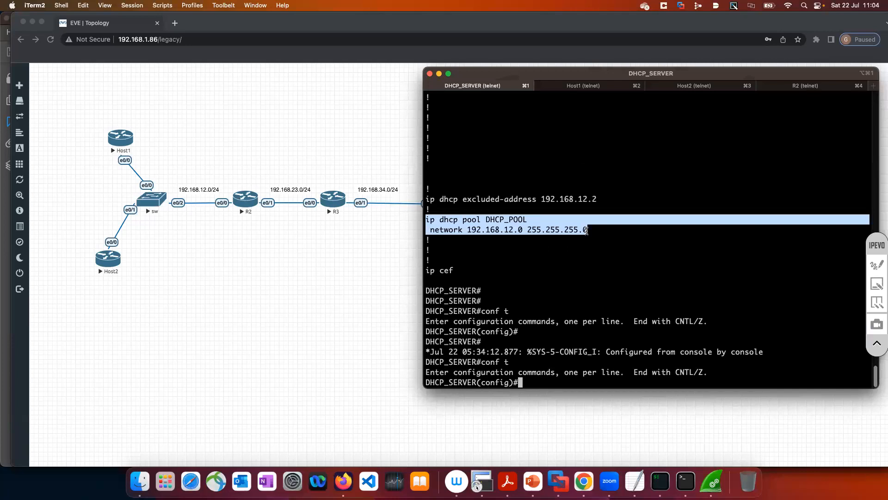
key("super+v")
key("Return")
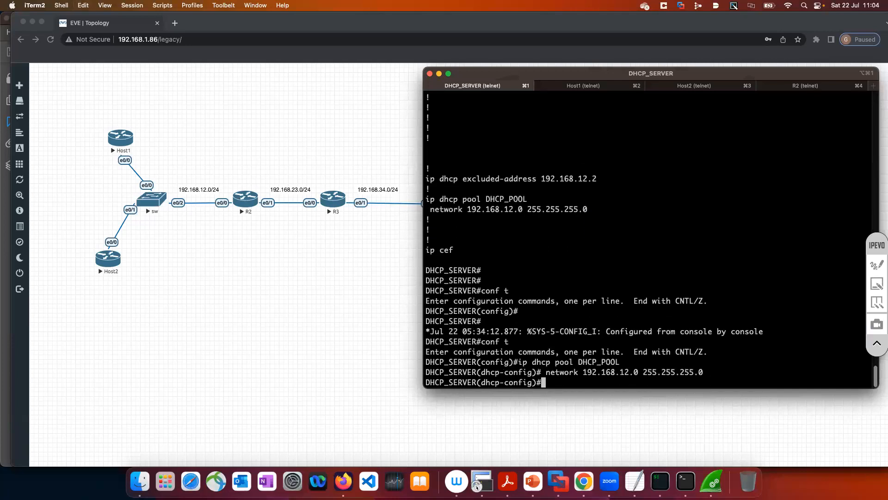
Set DHCP_POOL's default router to 192.168.12.2 and leave configuration mode on DHCP_SERVER
type("def")
key("Tab")
type("192,.")
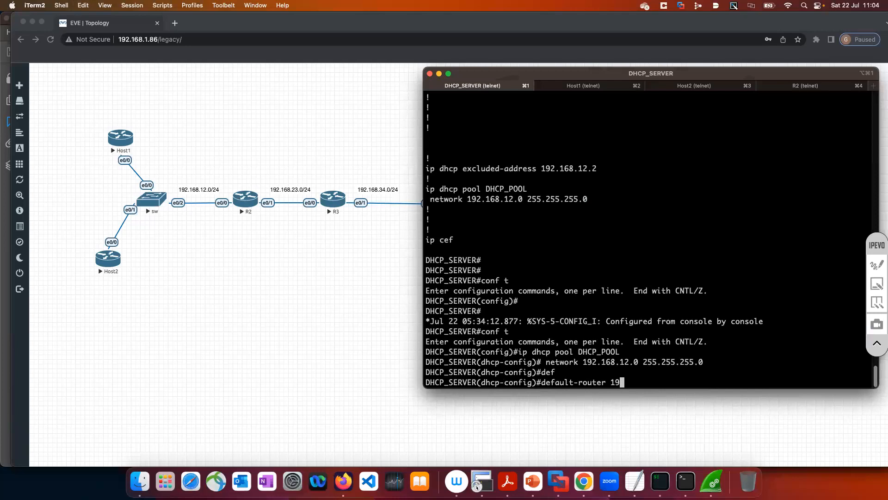
key("BackSpace")
key("BackSpace")
type(".168.12.2")
key("Return")
type("end")
key("Return")
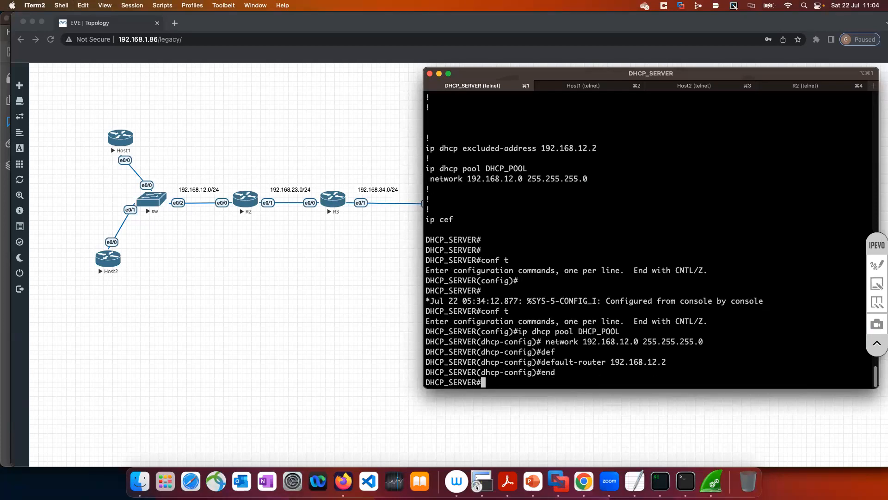
Show Host2's brief IP interface list and enter privileged mode on Host2
left_click(694, 85)
key("Return")
key("Return")
key("Return")
key("Return")
type("e")
type("h")
key("BackSpace")
key("BackSpace")
key("BackSpace")
type("sh ip int br")
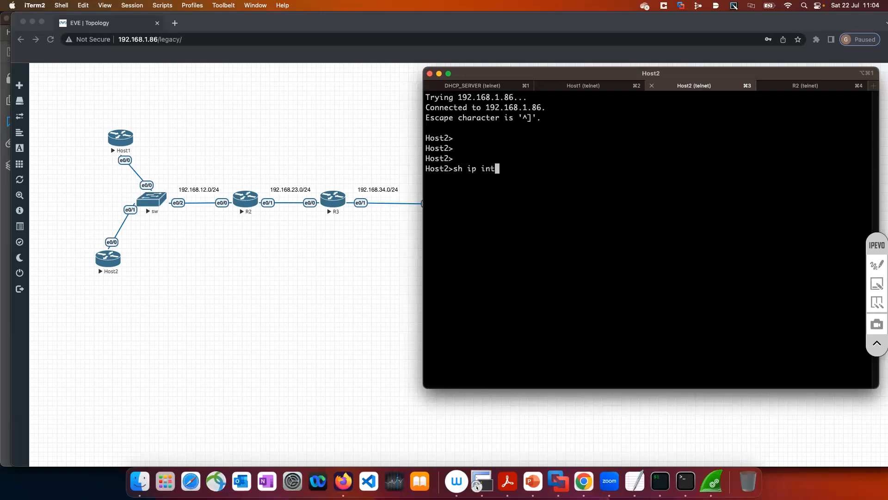
key("Return")
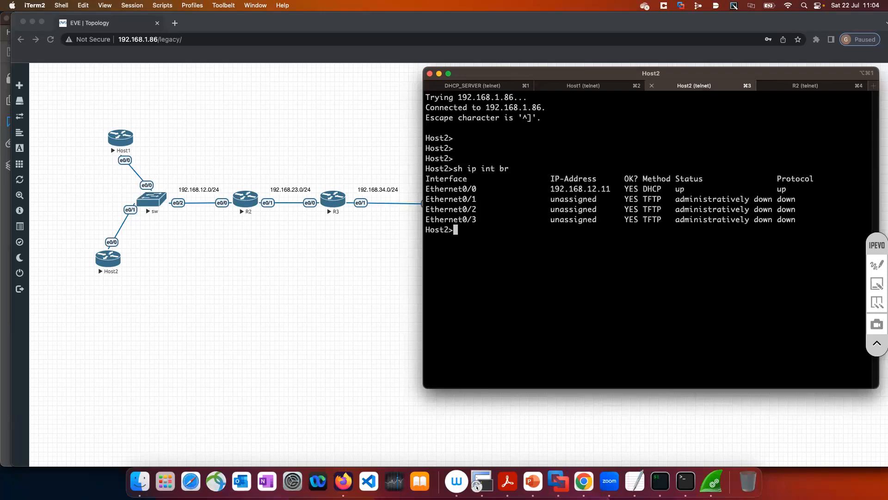
type("en")
key("Return")
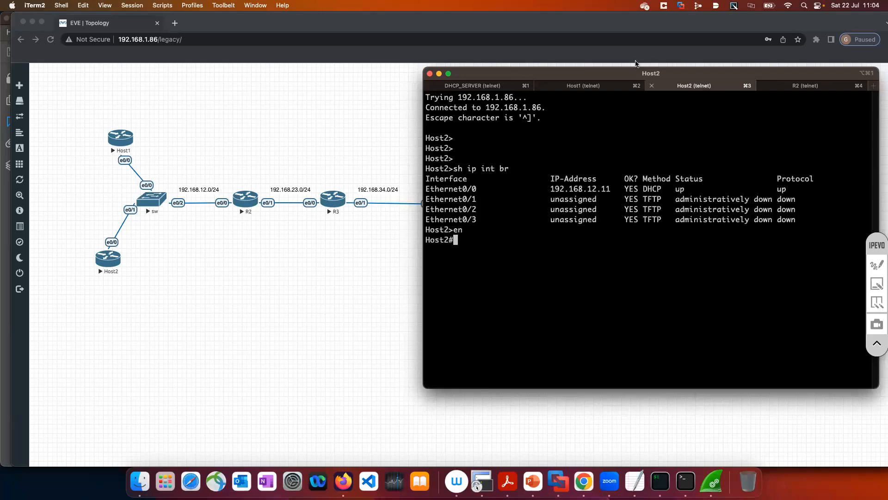
Reopen DHCP_POOL for configuration on DHCP_SERVER by pasting its pool and network 192.168.12.0 255.255.255.0 lines again
left_click(509, 88)
type("co")
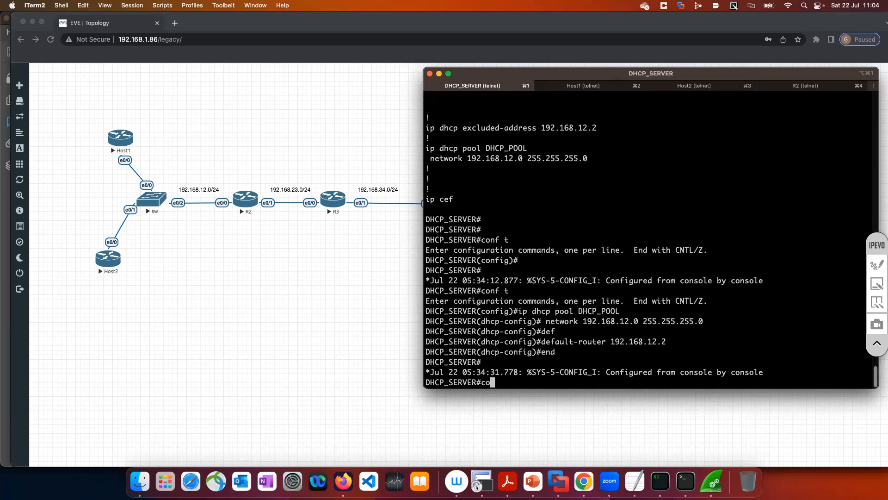
type("fn t")
key("Return")
type("conf t")
key("Return")
key("super+v")
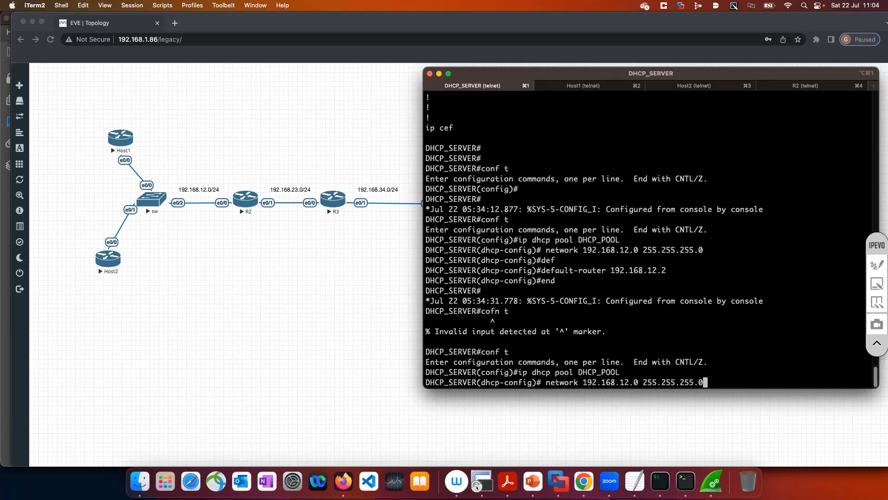
key("Return")
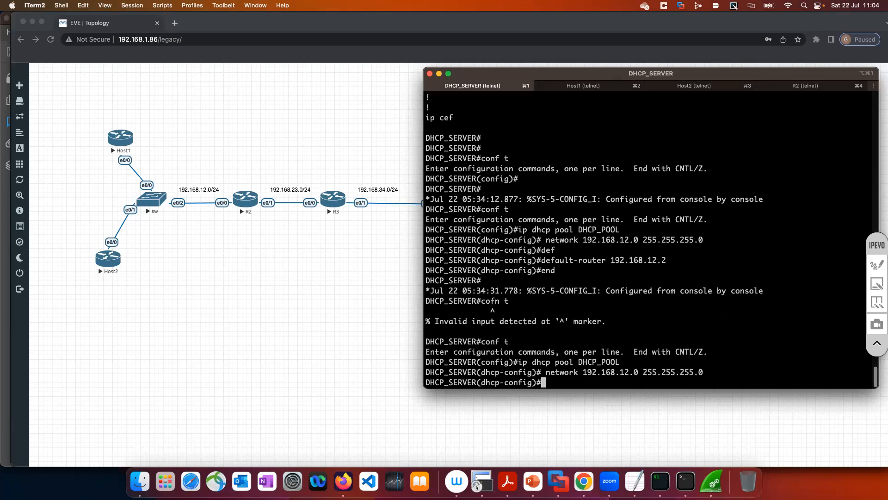
type("na")
key("Tab")
type("me")
key("Tab")
key("Tab")
key("BackSpace")
key("BackSpace")
key("BackSpace")
key("BackSpace")
Check the dns-server syntax, set DHCP_POOL's DNS server to 8.8.8.8 and exit pool configuration
type("dns")
key("Tab")
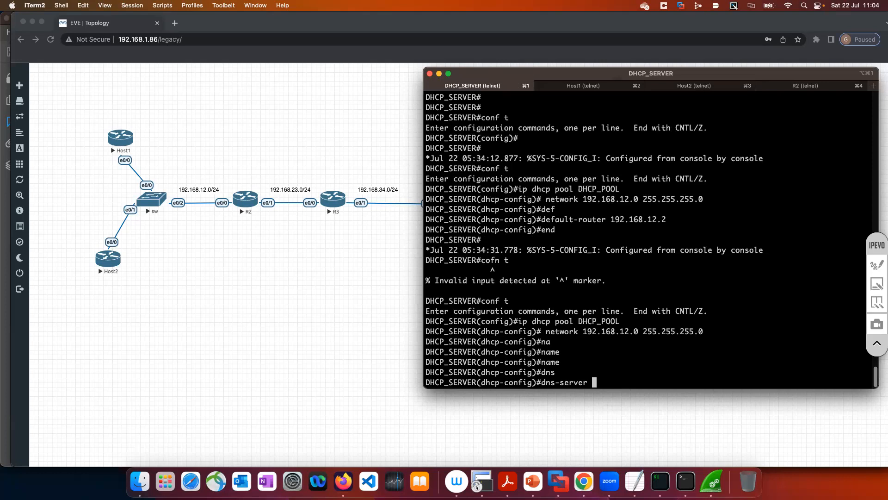
type("?8")
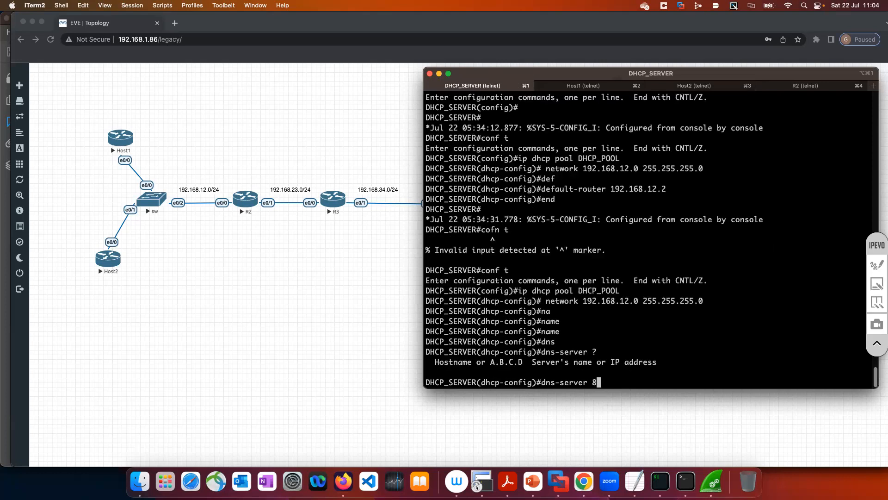
type(".8.8.8")
key("Return")
type("exit")
key("Return")
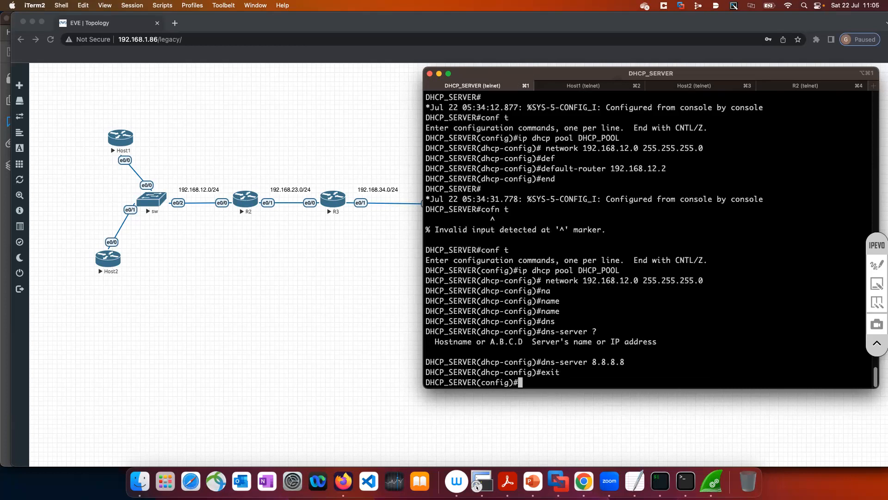
Shut down interface Ethernet0/0 on Host2
left_click(688, 86)
key("Return")
key("Return")
key("Return")
type("conf t")
key("Return")
type("int e0/0")
key("Return")
type("shut")
key("Return")
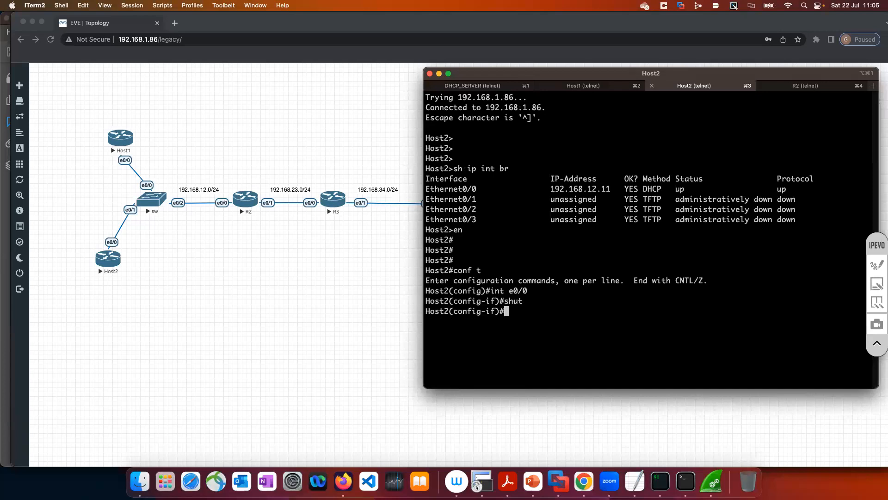
Re-enable Host2's Ethernet0/0 interface and return to privileged mode
key("Return")
key("Return")
key("Return")
key("Return")
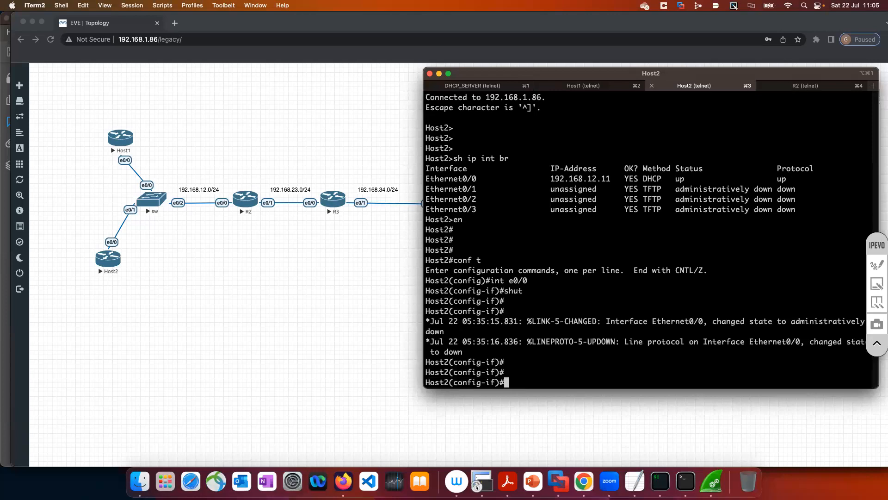
type("no shut")
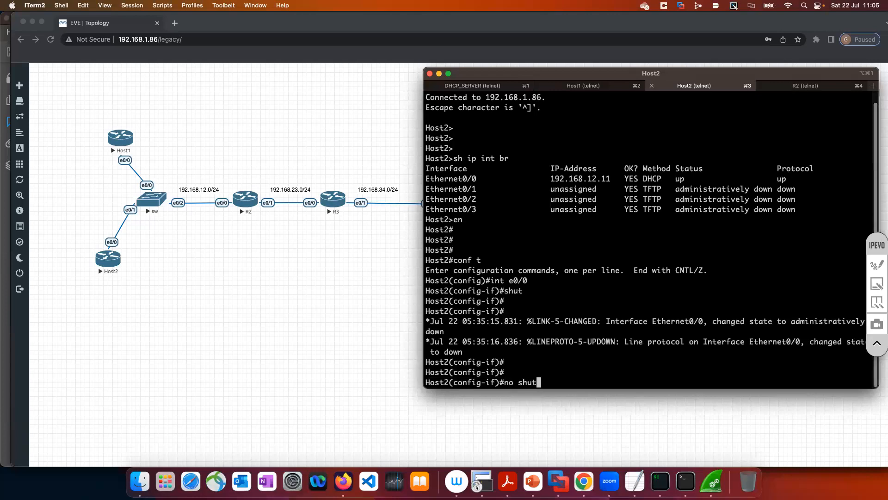
key("Return")
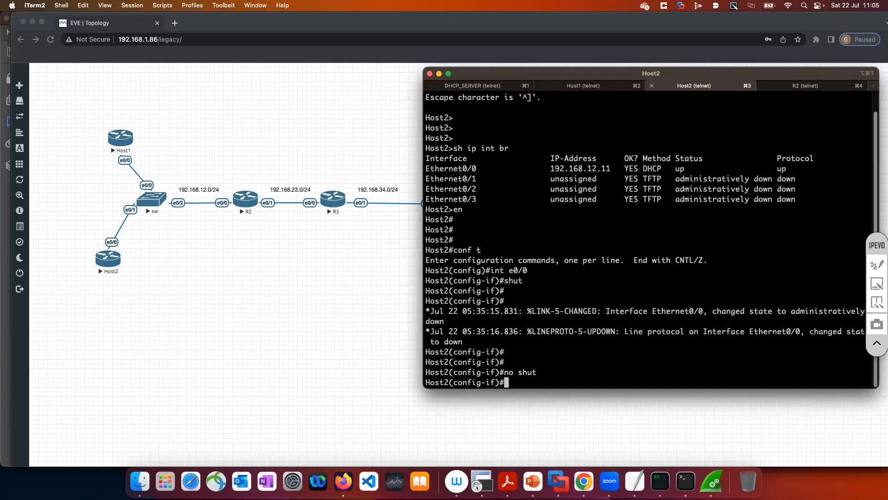
type("end")
key("Return")
key("Return")
key("Return")
key("Return")
left_click_drag(739, 73, 534, 38)
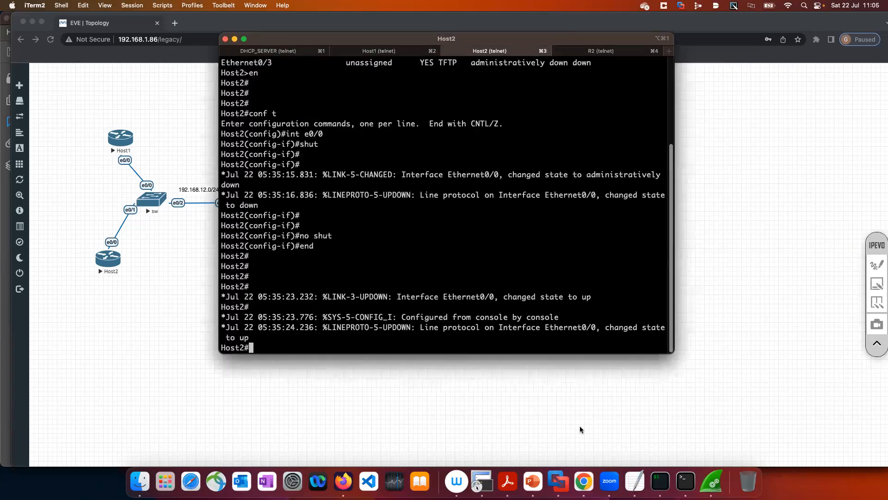
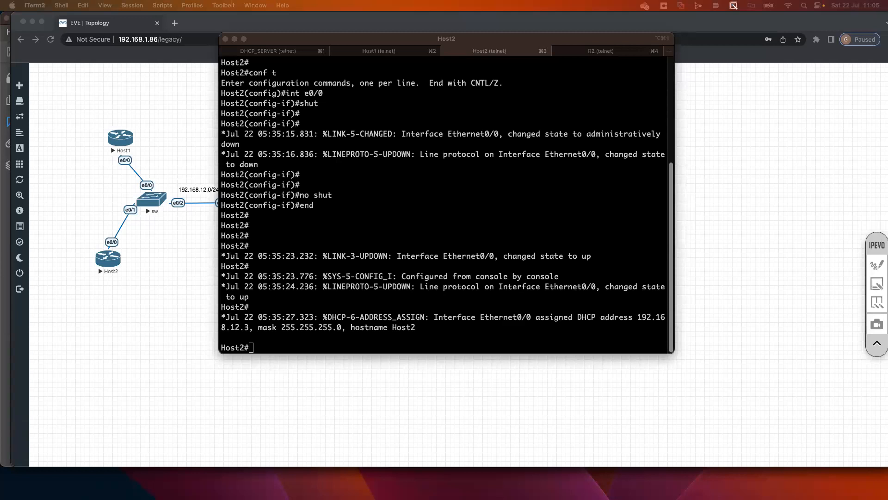
Highlight the DHCP address assignment message on Host2 and display its routing table with sh ip route
left_click(426, 297)
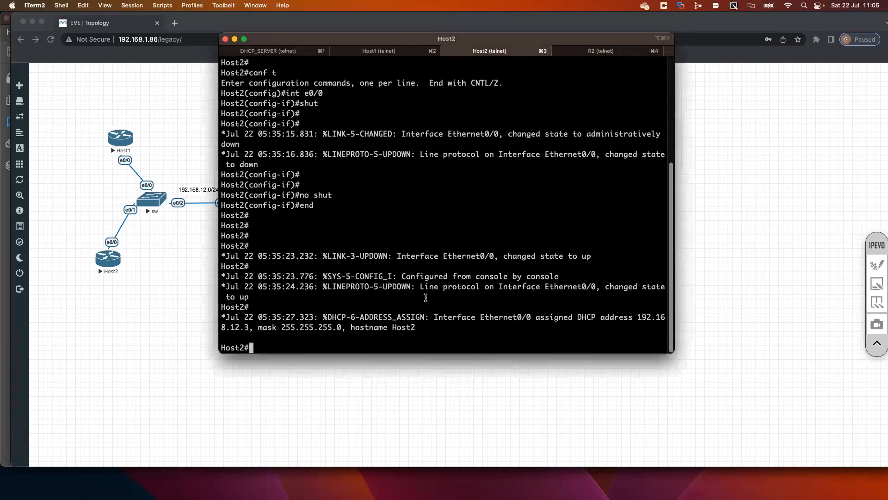
type("de")
left_click_drag(579, 316, 243, 322)
left_click(368, 332)
key("BackSpace")
key("BackSpace")
type("sh ip route")
key("Return")
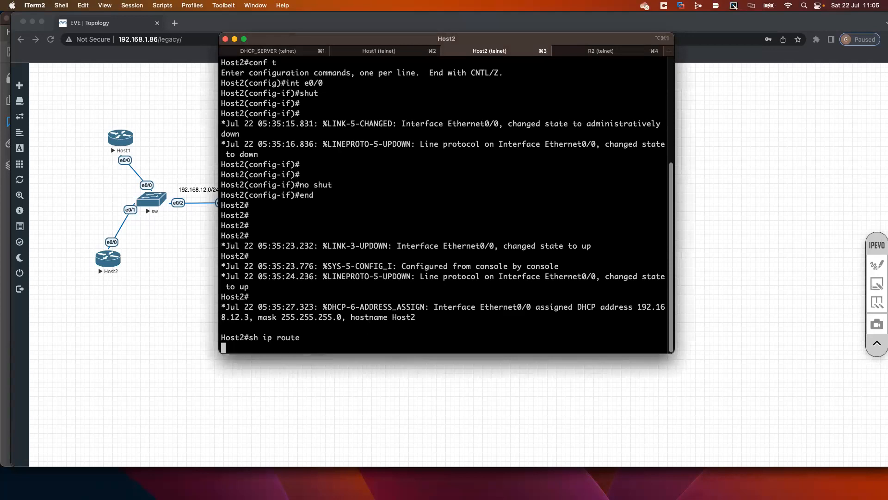
Examine the default route in Host2's routing table, including its next hop and administrative distance
left_click_drag(221, 286, 407, 288)
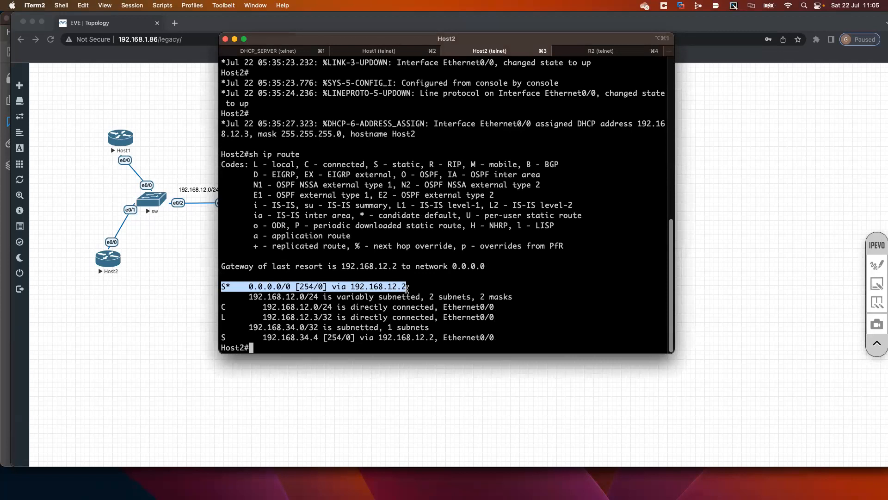
left_click(322, 287)
left_click_drag(249, 287, 292, 287)
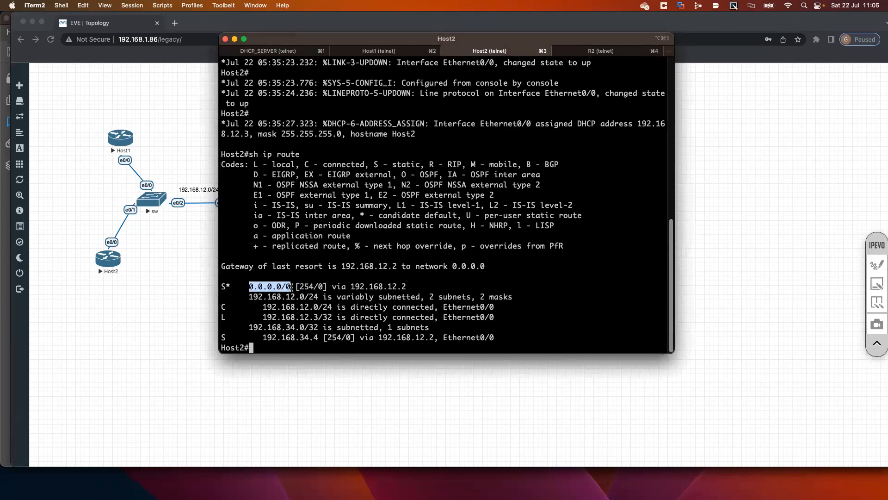
left_click_drag(350, 287, 408, 287)
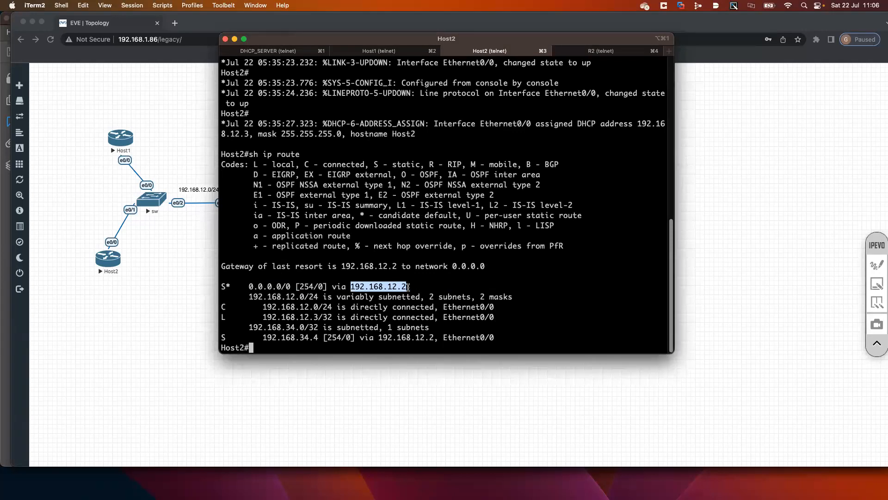
left_click_drag(300, 287, 314, 287)
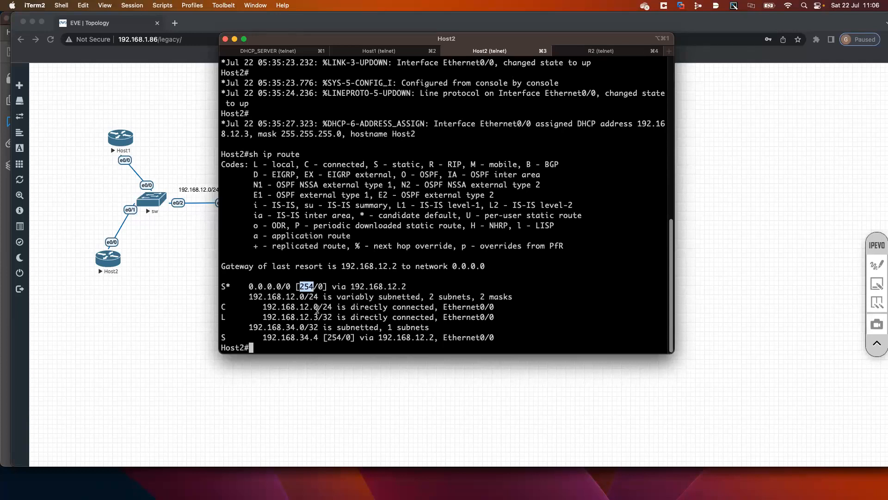
left_click(309, 293)
left_click_drag(300, 287, 312, 286)
left_click(304, 305)
left_click_drag(300, 286, 313, 286)
left_click(286, 307)
left_click_drag(221, 285, 380, 343)
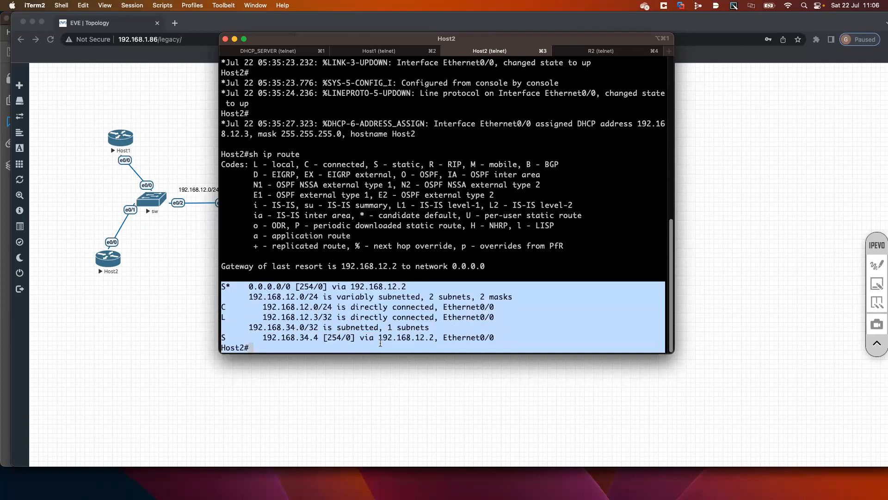
left_click(294, 288)
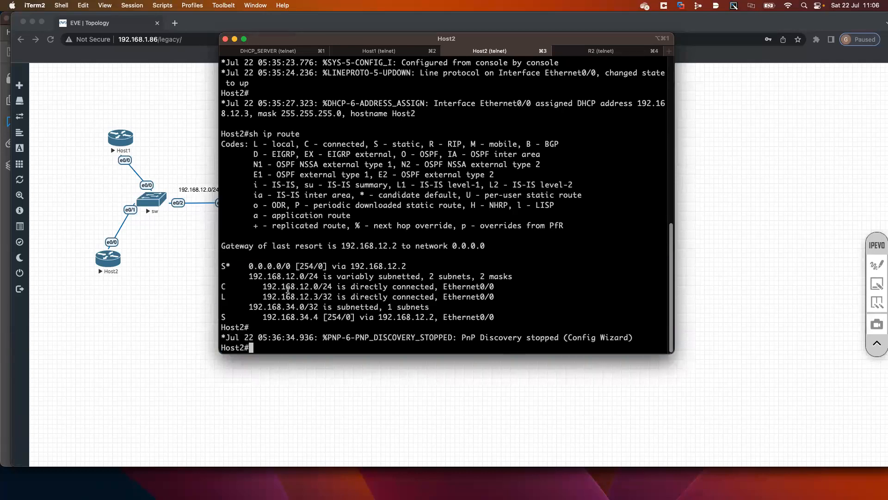
Display Host2's Ethernet0/0 IP details with sh ip int e0/0 and check how its address was determined
type("sh ip int e0/0")
key("Return")
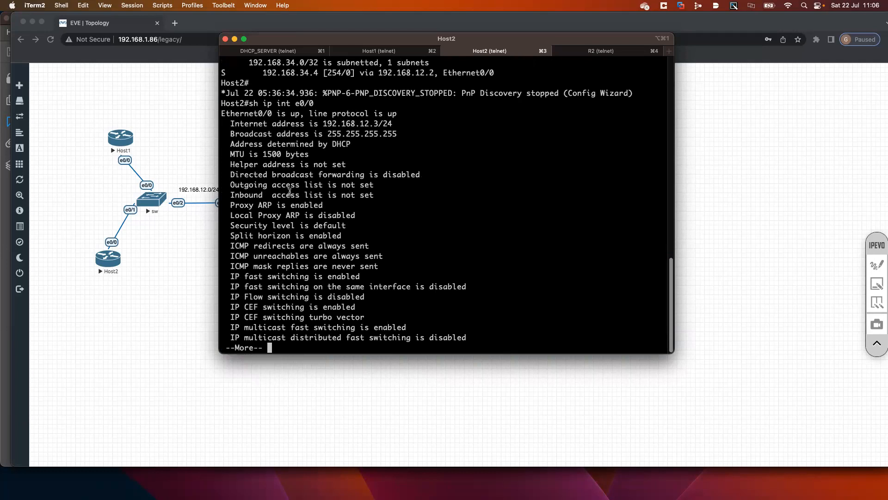
left_click_drag(263, 145, 406, 143)
key("space")
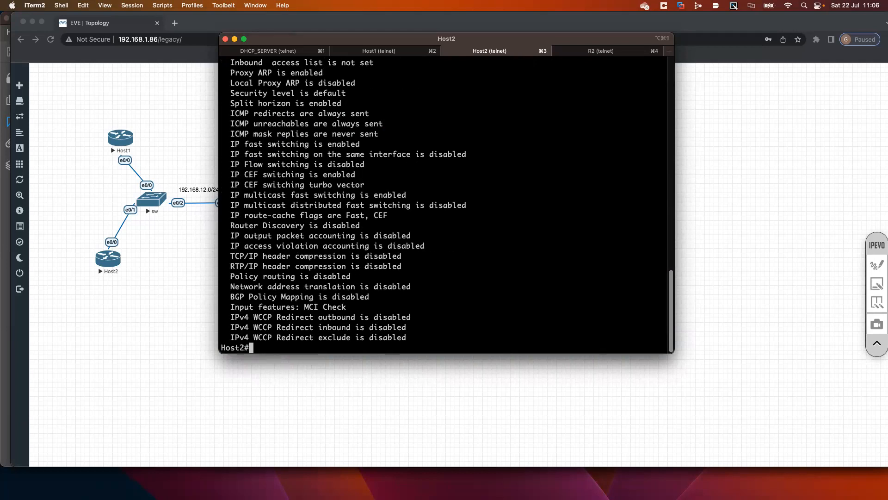
scroll(415, 212, "up", 5)
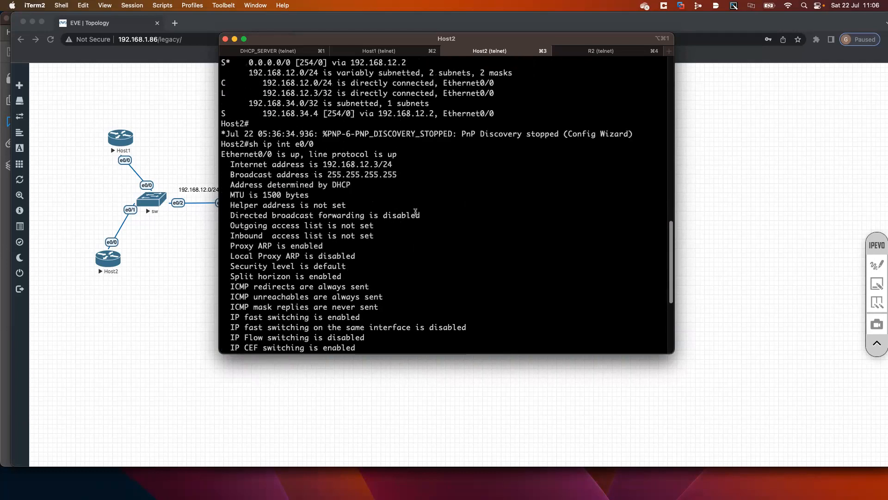
scroll(415, 212, "down", 5)
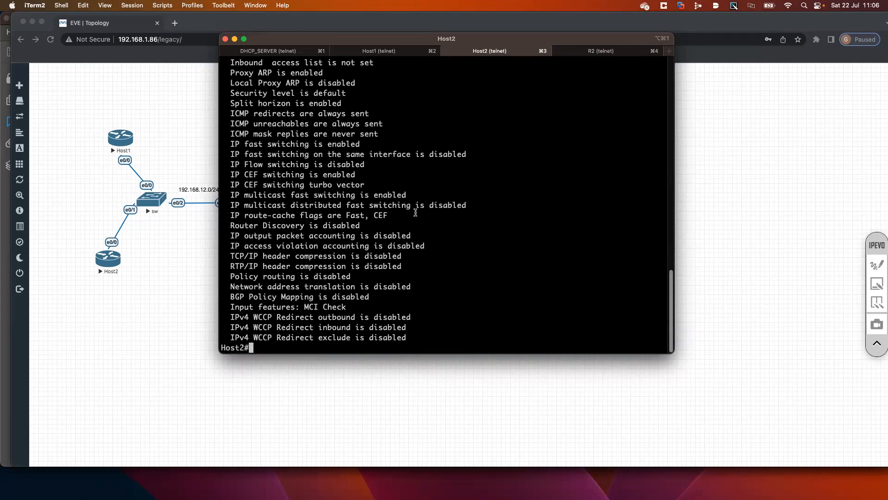
Enable detailed DHCP client debugging on Host2 with debug dhcp detail
type("debug dch")
key("Tab")
key("BackSpace")
key("BackSpace")
type("hc")
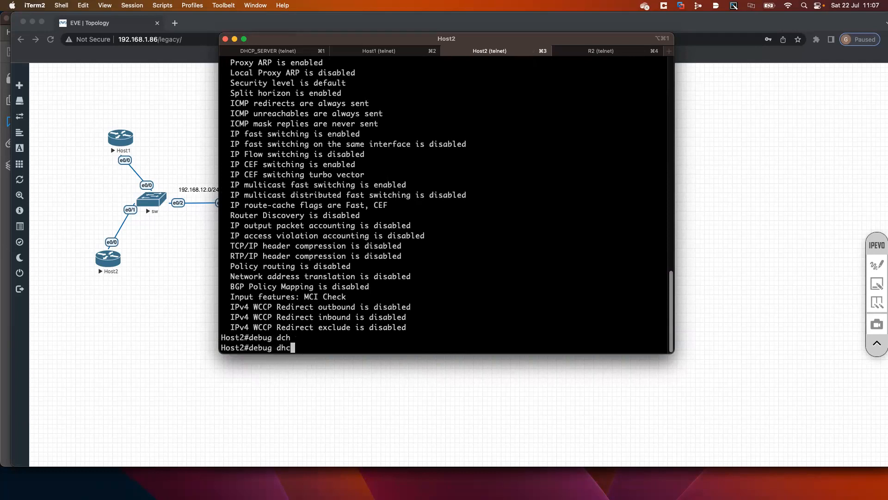
key("Tab")
type("de")
key("Tab")
key("Return")
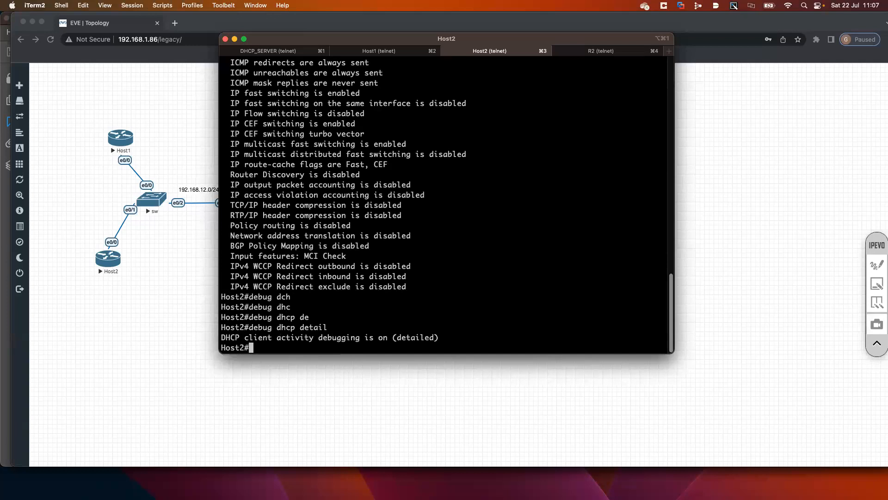
Enter interface Ethernet0/0 configuration on Host2 and shut the interface down to release its DHCP lease
type("conf t")
key("Return")
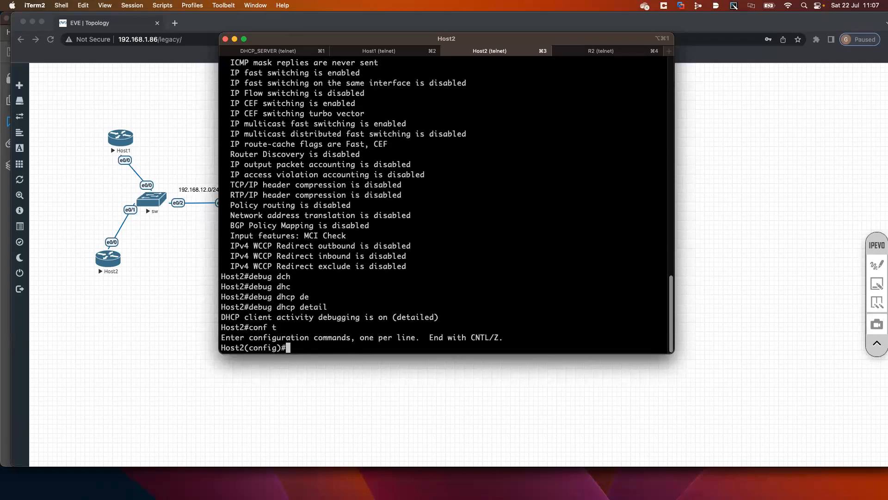
type("int e0/0")
key("Return")
type("shut")
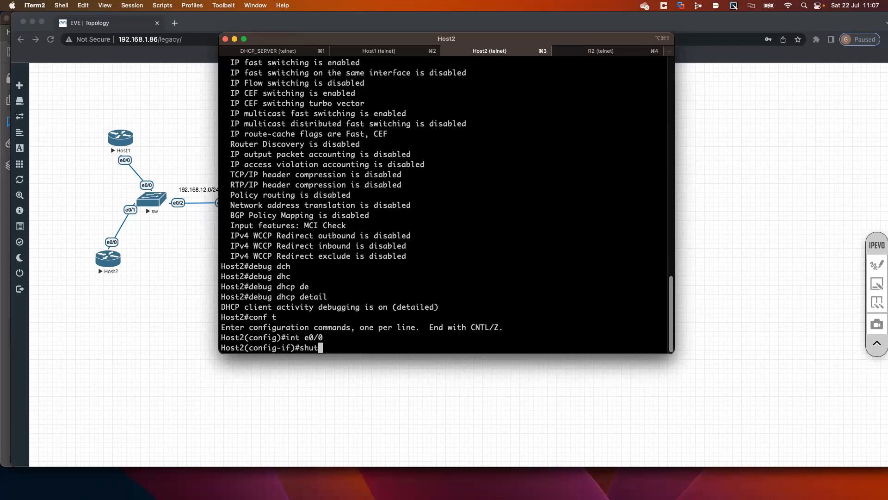
key("Return")
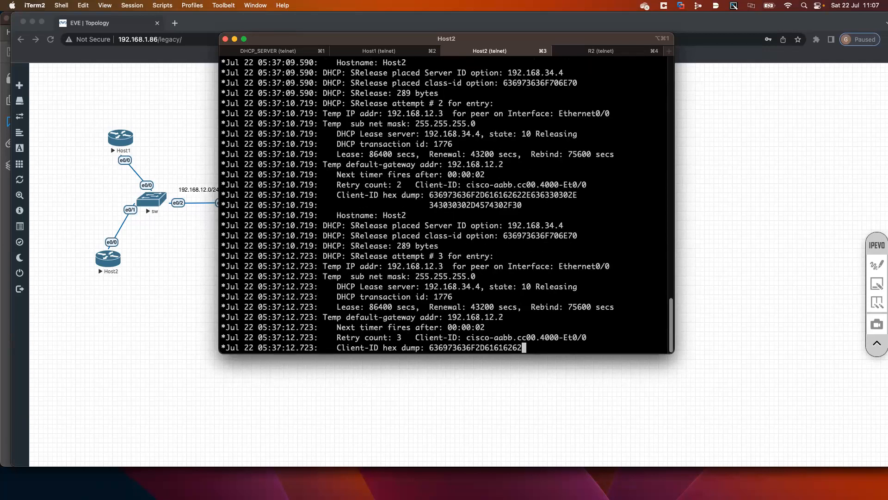
key("Return")
key("Return")
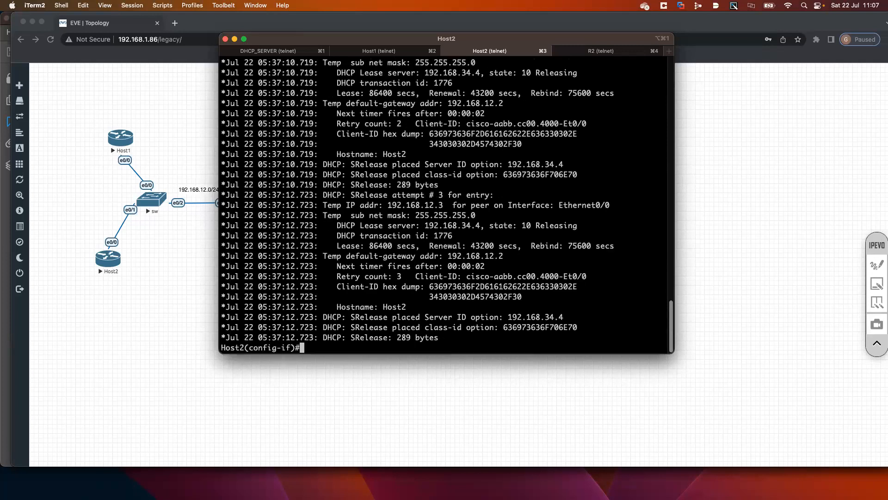
Re-enable Host2's Ethernet0/0 with no shut so it requests a fresh DHCP lease
key("Return")
key("Return")
key("Return")
type("no shut")
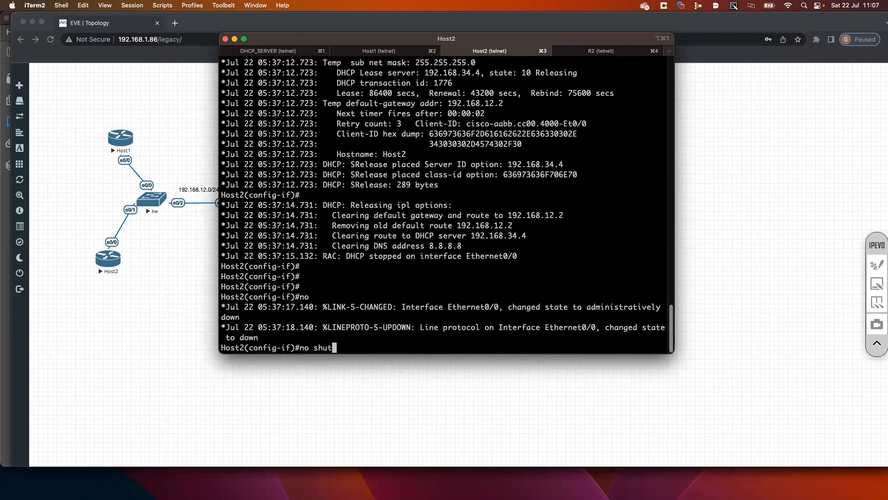
key("Return")
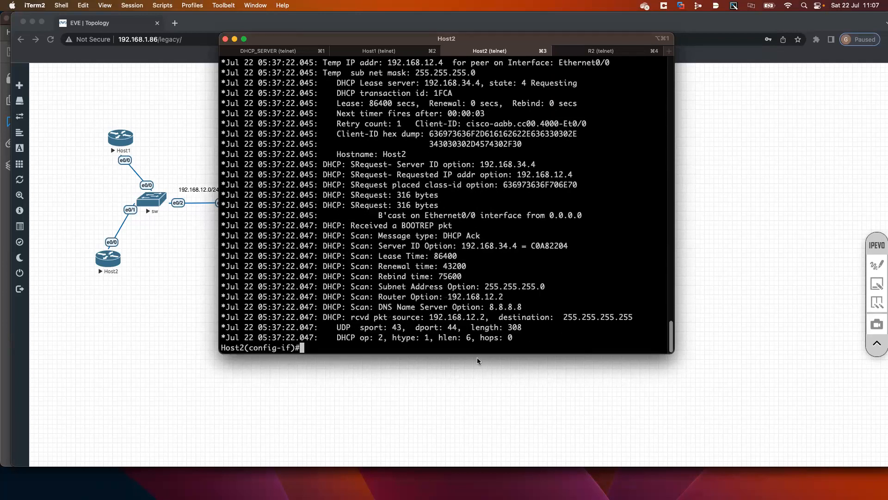
Enlarge the Host2 terminal vertically and examine the assigned address and DNS name server option in the debug output
left_click_drag(478, 354, 479, 495)
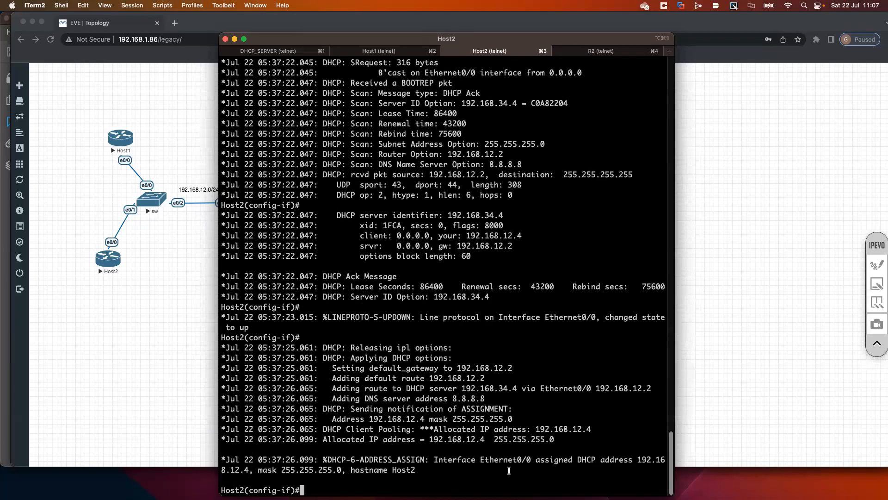
left_click_drag(432, 446, 250, 469)
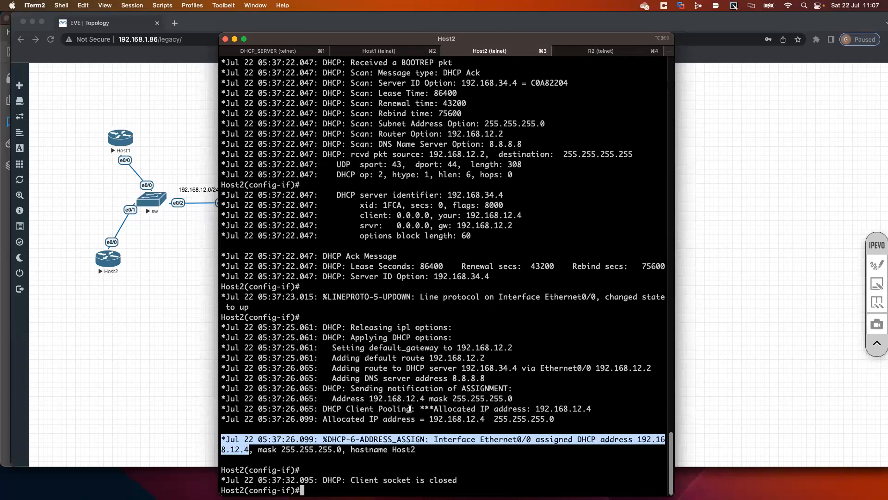
left_click_drag(597, 406, 456, 407)
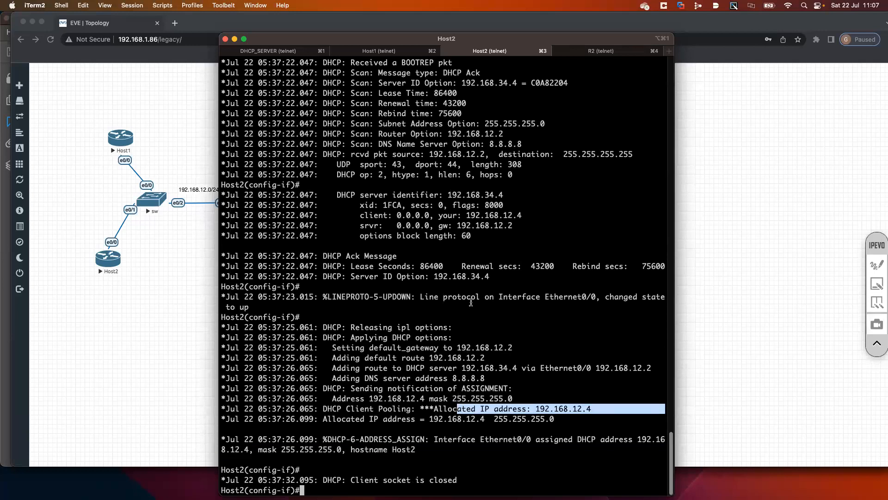
scroll(471, 303, "up", 5)
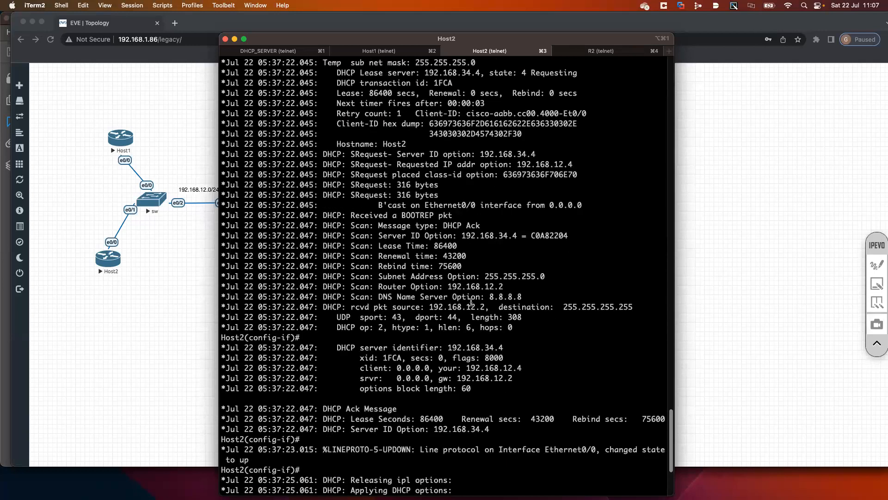
left_click_drag(525, 295, 315, 295)
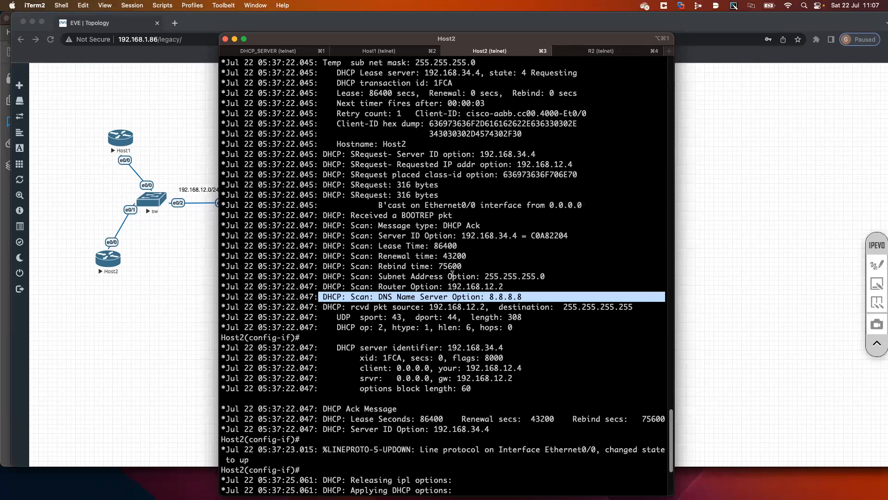
Examine the lease and renewal times in the DHCP Ack debug lines, along with the preceding offer and request messages
left_click_drag(458, 246, 347, 245)
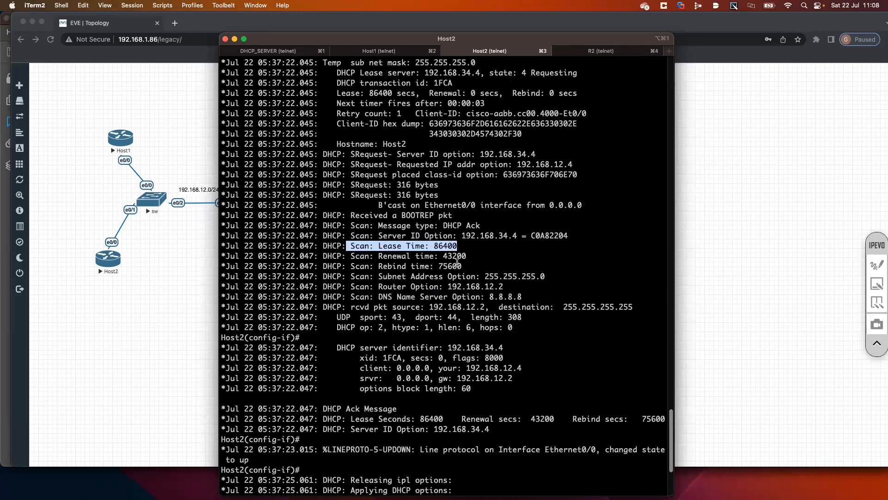
left_click(462, 254)
left_click_drag(465, 255, 364, 255)
left_click(432, 255)
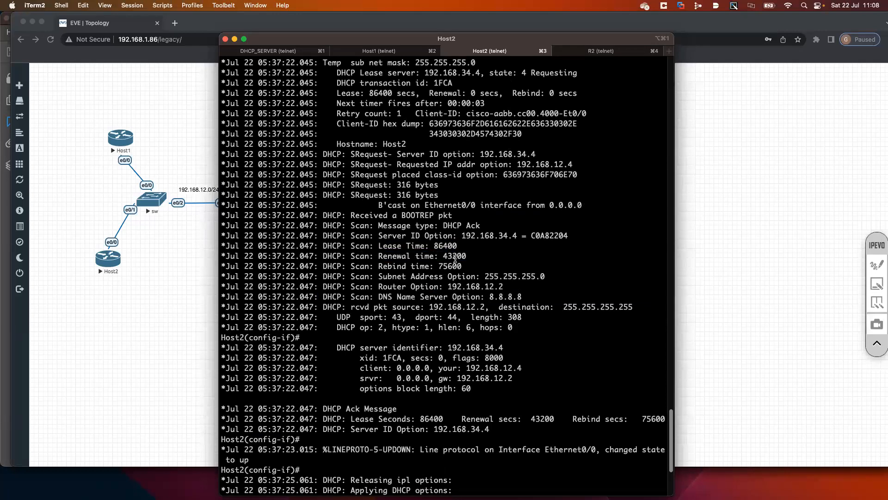
left_click_drag(468, 255, 379, 245)
left_click(399, 253)
left_click_drag(380, 246, 463, 256)
left_click(464, 256)
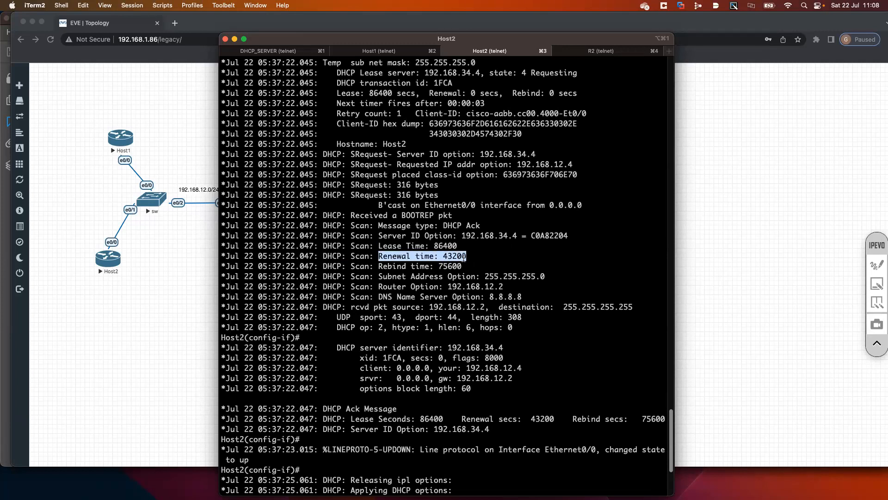
left_click_drag(379, 246, 471, 259)
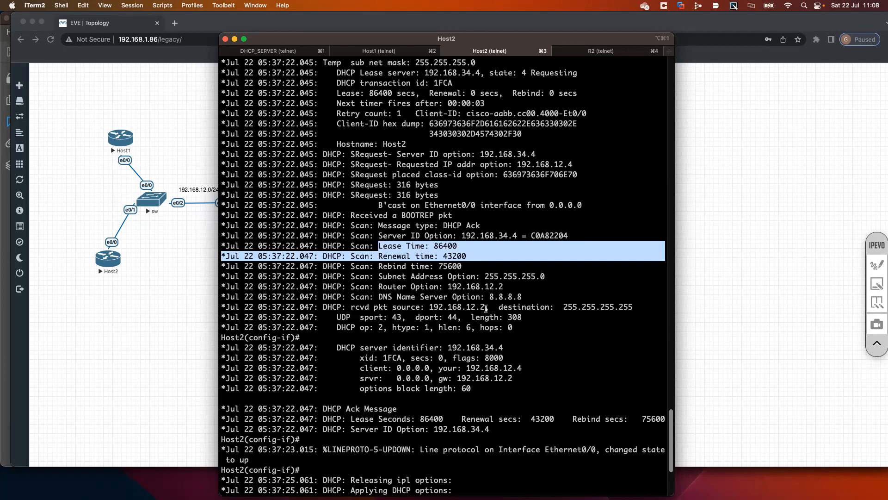
scroll(445, 281, "up", 4)
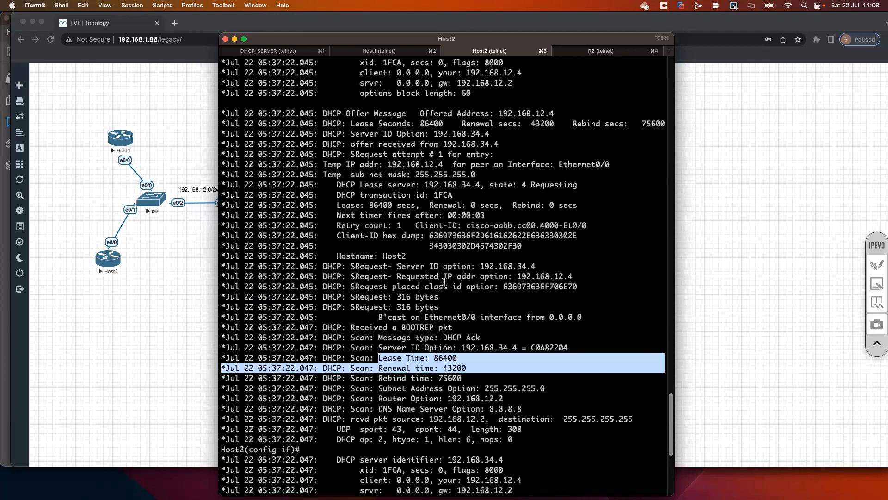
scroll(444, 282, "up", 3)
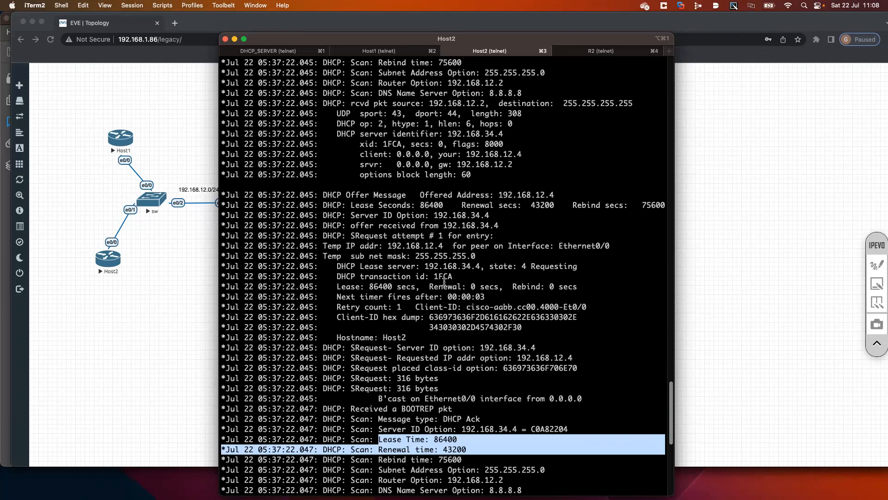
Switch to the EVE topology in Chrome, activate the IPEVO annotation pen and clear all existing drawings
left_click(844, 348)
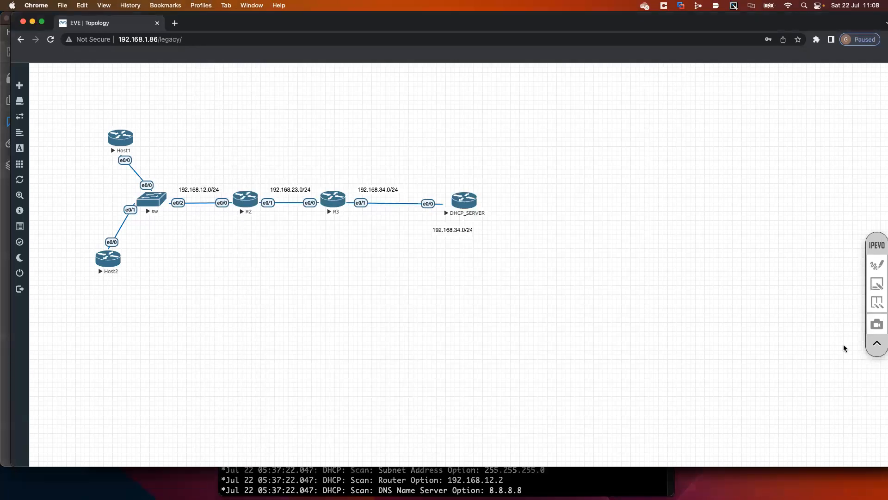
left_click(879, 269)
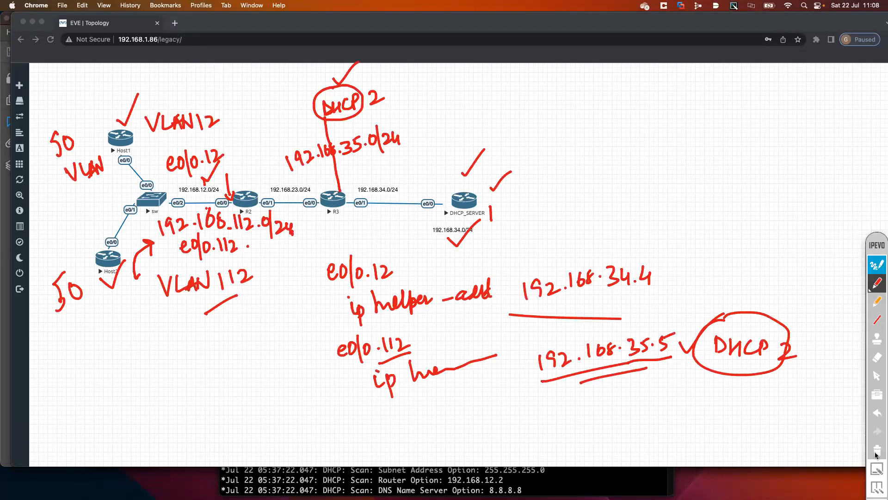
left_click(876, 452)
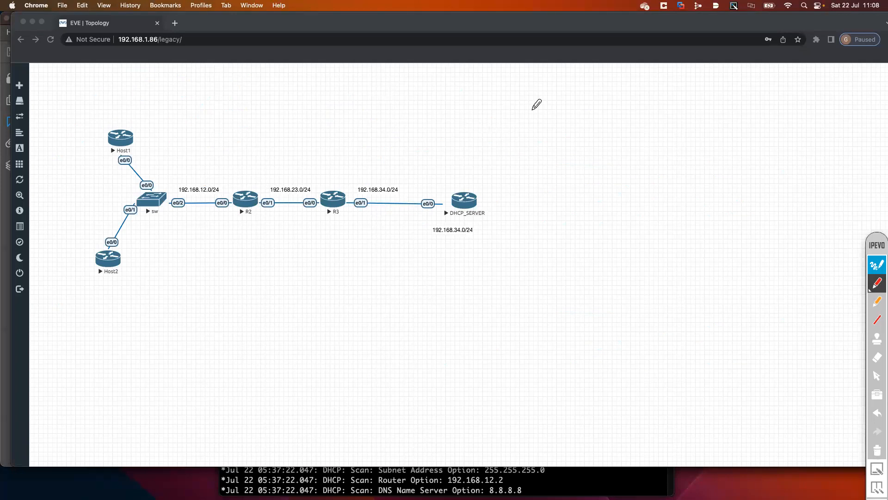
Handwrite "Pool 192.168.12.0/24" in red in the empty area above DHCP_SERVER
mouse_move(492, 102)
left_mouse_down()
mouse_move(487, 113)
mouse_move(519, 105)
mouse_move(531, 119)
mouse_move(571, 122)
left_mouse_up()
mouse_move(579, 102)
left_mouse_down()
mouse_move(592, 119)
mouse_move(601, 116)
left_mouse_up()
mouse_move(609, 99)
left_mouse_down()
mouse_move(607, 117)
mouse_move(615, 115)
left_mouse_up()
mouse_move(628, 101)
left_mouse_down()
mouse_move(625, 116)
mouse_move(640, 116)
mouse_move(677, 103)
mouse_move(686, 123)
left_mouse_up()
left_click(667, 115)
left_click_drag(692, 102, 711, 116)
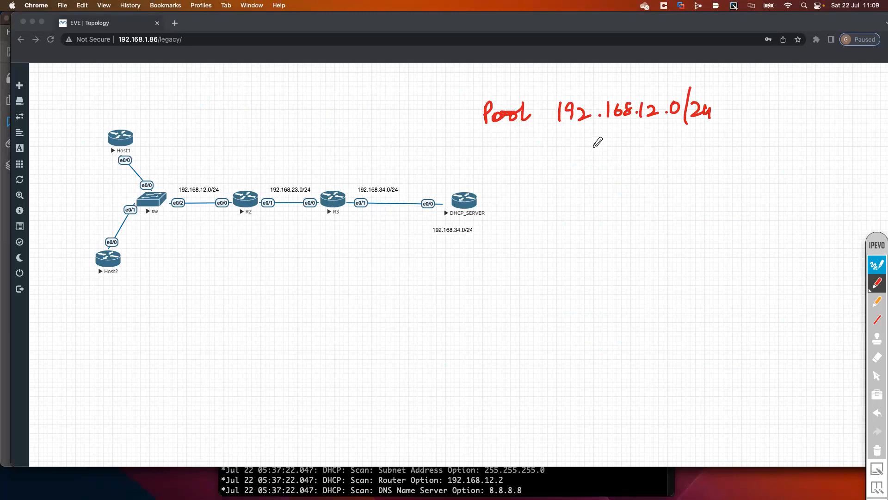
Handwrite the excluded range "12.1 → 12.10 Exclude" in red beneath the pool note
mouse_move(593, 146)
left_mouse_down()
mouse_move(592, 161)
mouse_move(685, 160)
left_mouse_up()
left_click(611, 155)
left_click(686, 141)
mouse_move(689, 147)
left_mouse_down()
mouse_move(702, 160)
mouse_move(724, 145)
mouse_move(795, 157)
left_mouse_up()
left_click(706, 159)
mouse_move(795, 146)
left_mouse_down()
mouse_move(787, 157)
mouse_move(827, 153)
mouse_move(835, 136)
mouse_move(841, 146)
left_mouse_up()
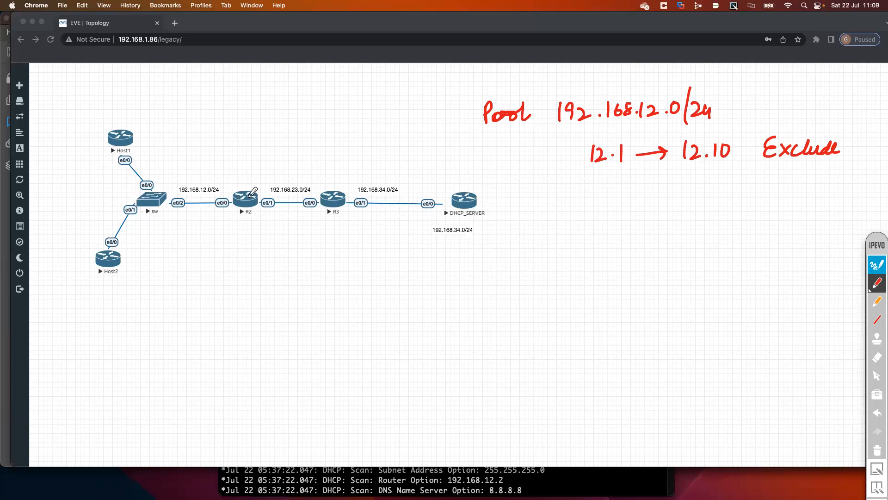
Handwrite ".254" above R2 with an arrow pointing down to it, and mark R2's e0/0 end of the link with a dot
left_click_drag(225, 170, 235, 189)
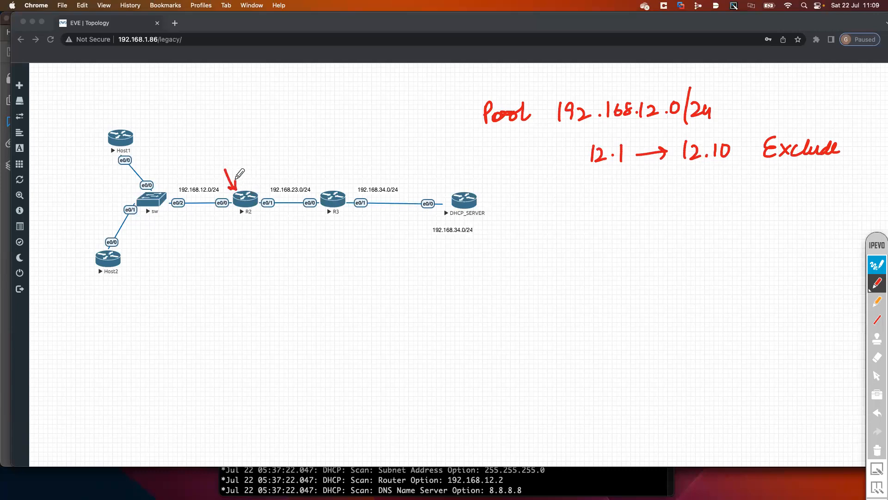
left_click(212, 165)
mouse_move(217, 155)
left_mouse_down()
mouse_move(230, 164)
mouse_move(233, 155)
mouse_move(231, 165)
mouse_move(240, 143)
mouse_move(253, 155)
left_mouse_up()
mouse_move(249, 149)
left_mouse_down()
mouse_move(250, 164)
mouse_move(231, 157)
mouse_move(236, 167)
left_mouse_up()
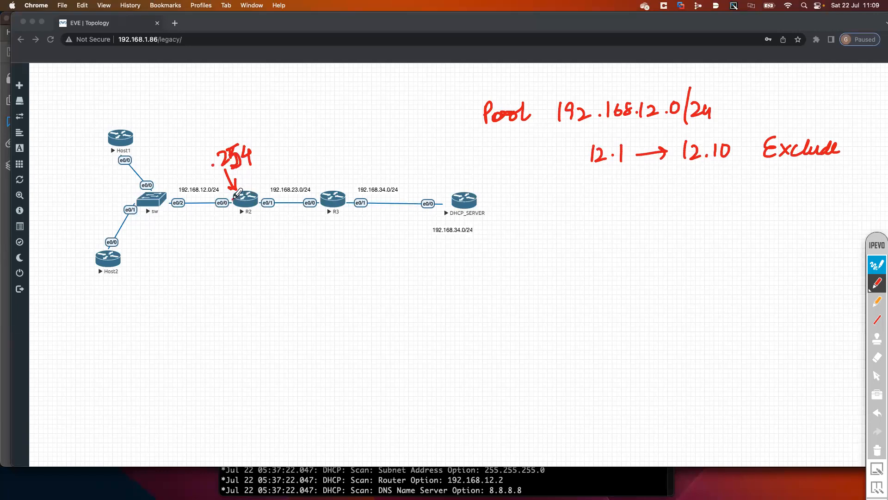
left_click_drag(234, 199, 233, 202)
Handwrite "12.244 → 12.254 Exclude" under the first excluded range and enclose both ranges with a brace
left_click_drag(584, 179, 585, 194)
mouse_move(589, 181)
left_mouse_down()
mouse_move(601, 194)
mouse_move(622, 195)
left_mouse_up()
left_click(607, 190)
mouse_move(637, 181)
left_mouse_down()
mouse_move(642, 197)
mouse_move(686, 188)
mouse_move(720, 199)
mouse_move(732, 183)
mouse_move(740, 199)
mouse_move(829, 180)
mouse_move(839, 187)
left_mouse_up()
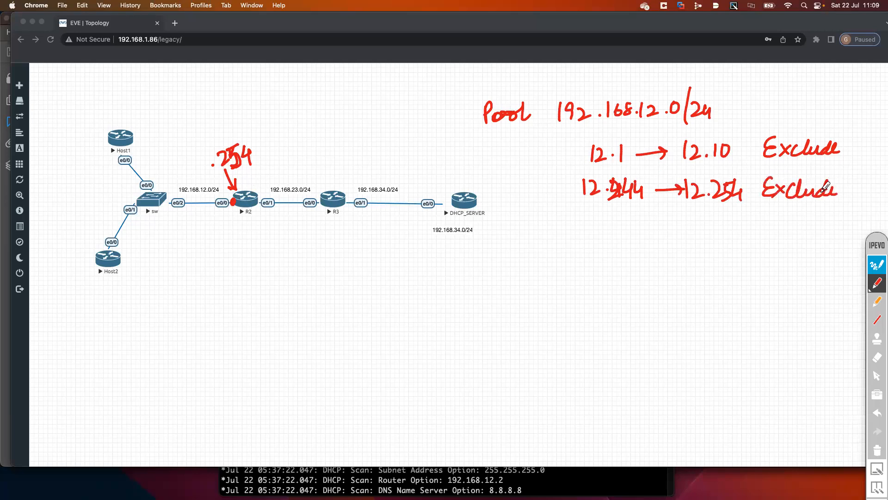
left_click_drag(562, 147, 586, 206)
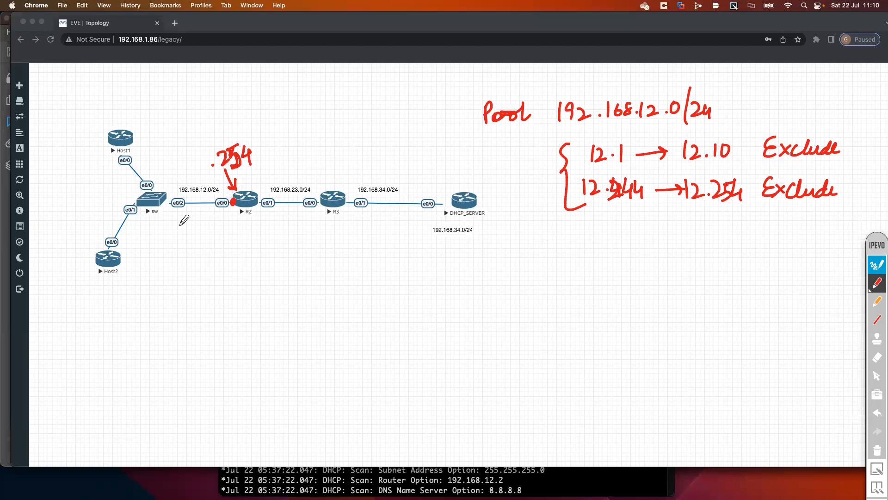
Sketch a "Server" box connected to the link between sw and R2, and handwrite "debug dhcp detail" above Host1
mouse_move(194, 204)
left_mouse_down()
mouse_move(213, 241)
mouse_move(193, 267)
mouse_move(233, 265)
mouse_move(203, 249)
mouse_move(201, 272)
mouse_move(253, 242)
mouse_move(277, 241)
left_mouse_up()
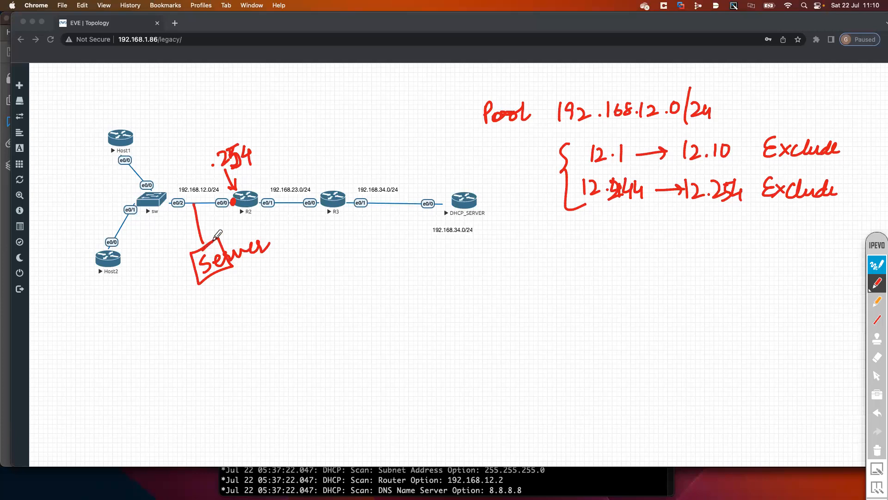
left_click_drag(206, 248, 203, 246)
mouse_move(116, 98)
left_mouse_down()
mouse_move(212, 92)
mouse_move(266, 78)
mouse_move(303, 90)
mouse_move(319, 69)
mouse_move(305, 73)
left_mouse_up()
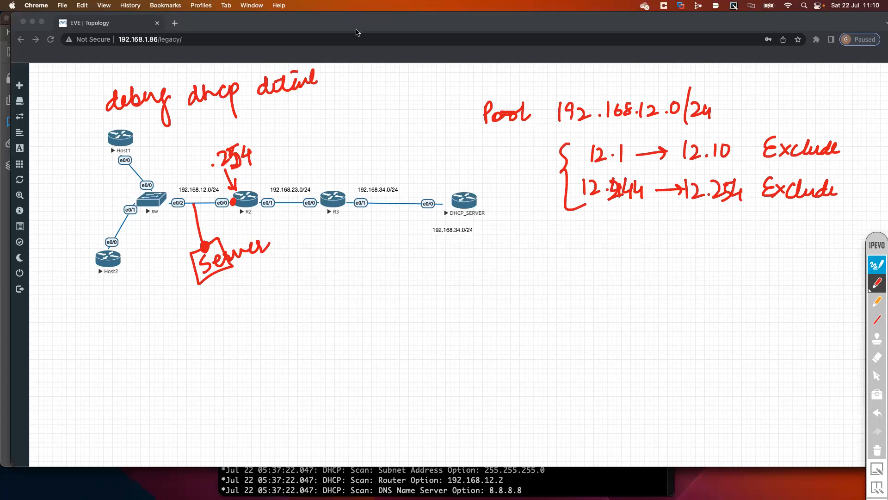
Switch to iTerm2, turn off the annotation mode, and arrange the terminal window beside the topology with the DHCP_SERVER session shown
key("super+Tab")
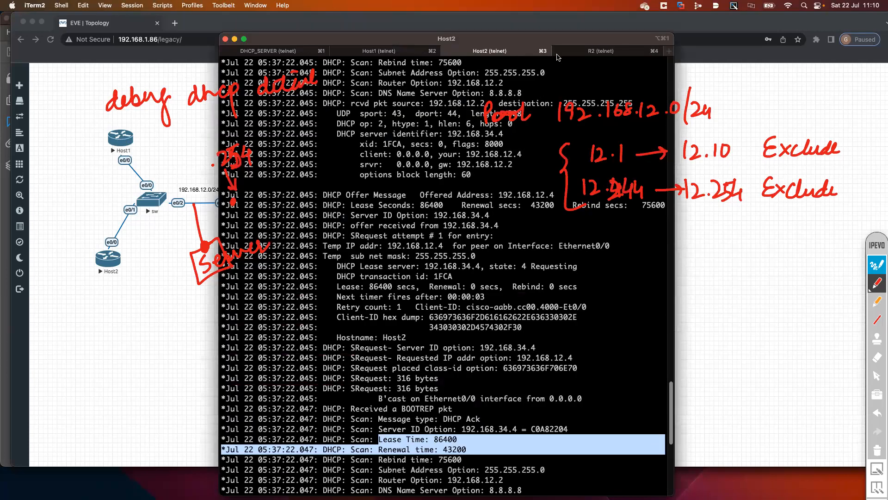
left_click(299, 49)
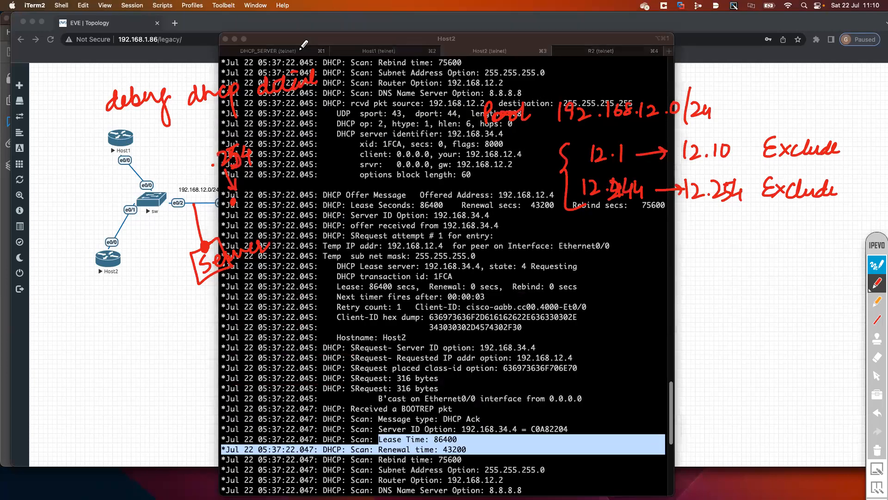
left_click(876, 267)
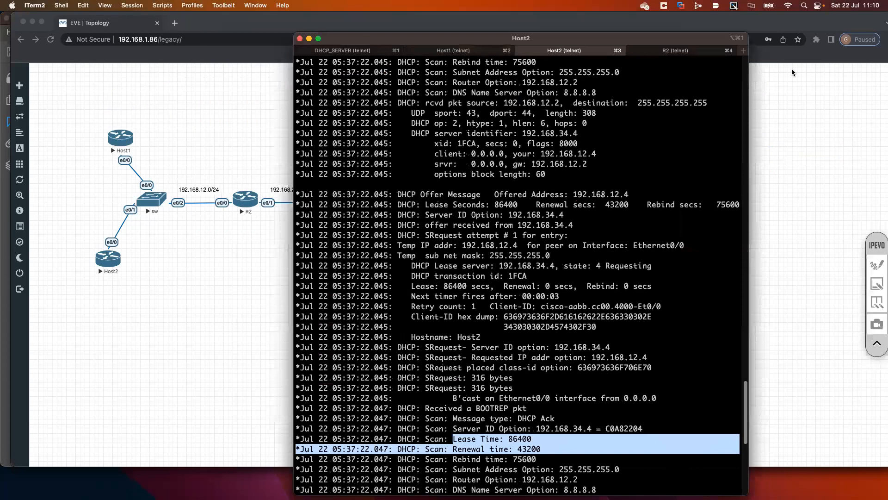
left_click_drag(399, 35, 538, 60)
key("Return")
key("Return")
key("Return")
key("Return")
left_click(499, 76)
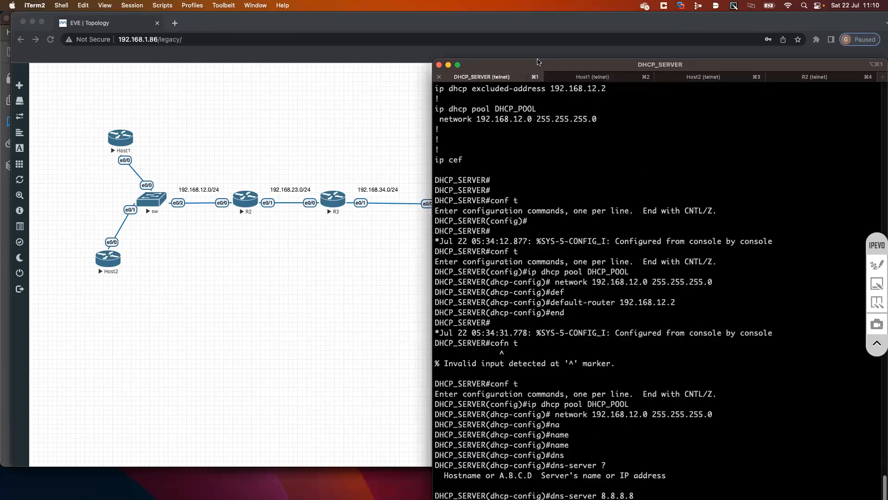
left_click_drag(538, 60, 538, 116)
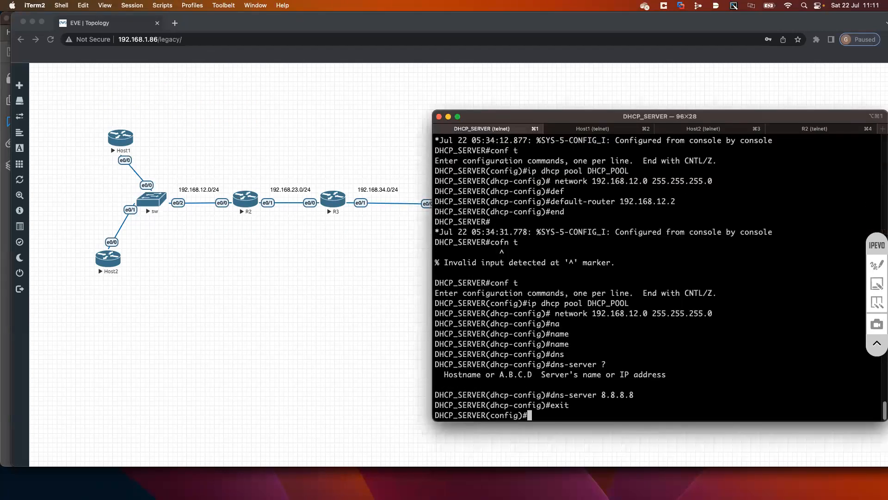
Leave configuration mode on DHCP_SERVER and display its address pool with "sh ip dhcp pool"
key("Return")
key("Return")
type("end")
key("Return")
key("Return")
key("Return")
type("sh ip dhcp poo")
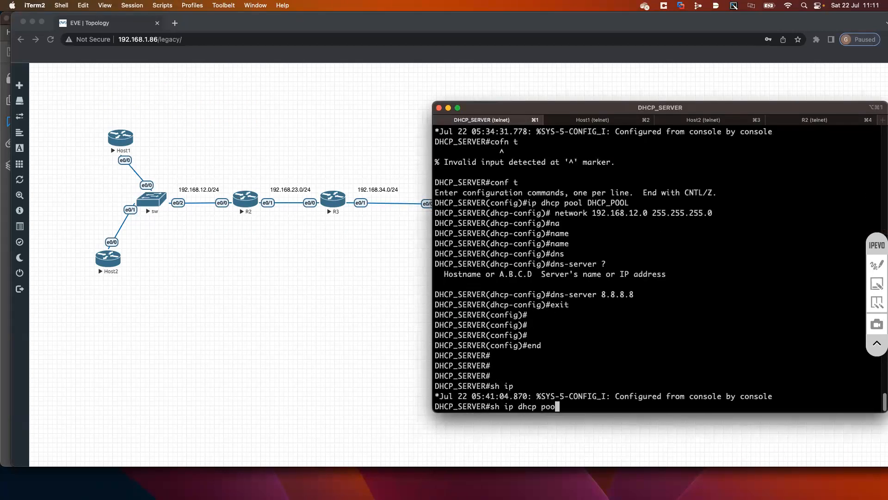
type("l")
key("Return")
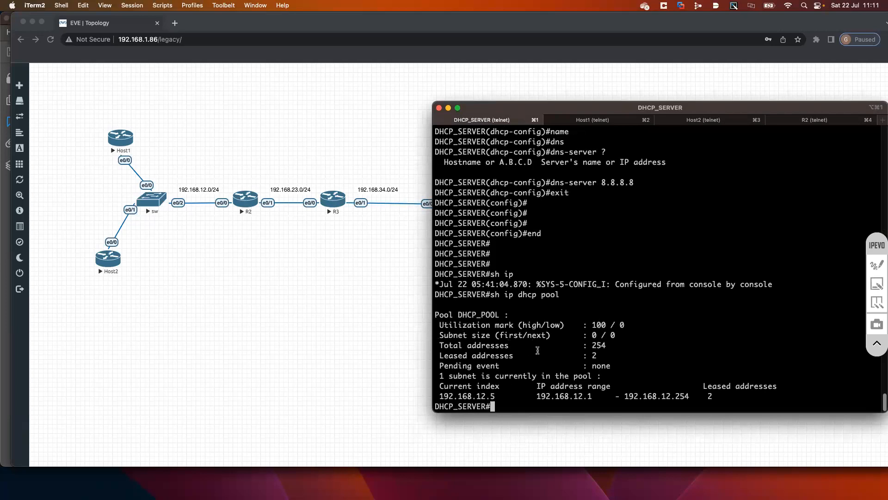
Examine the pool's leased addresses, current index and IP address range in the output
left_click_drag(443, 343, 448, 366)
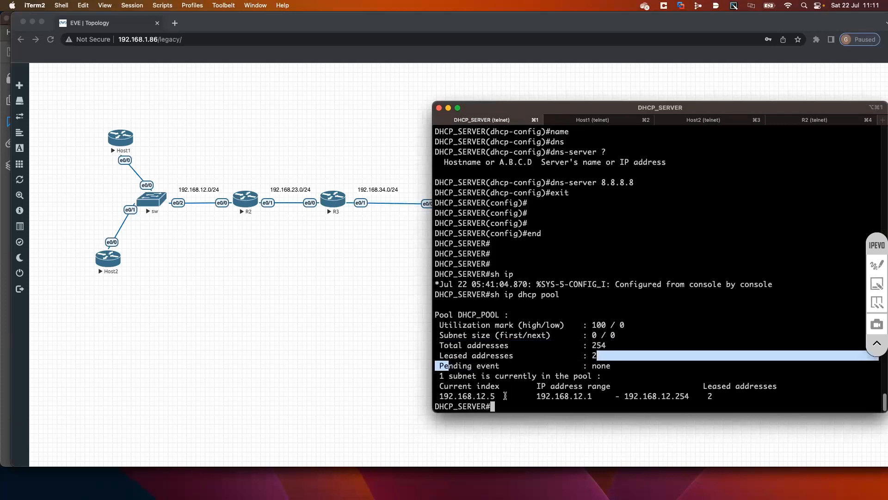
left_click_drag(498, 396, 440, 397)
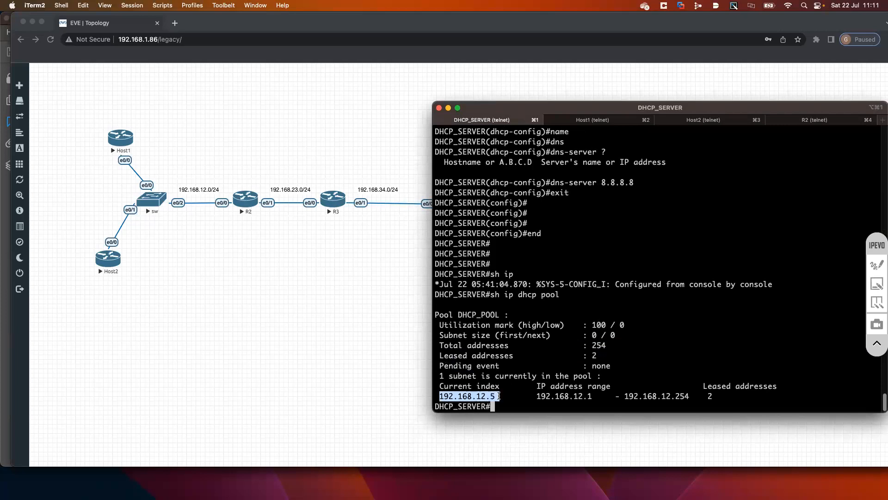
left_click(495, 396)
left_click_drag(497, 397, 440, 397)
left_click_drag(536, 397, 706, 397)
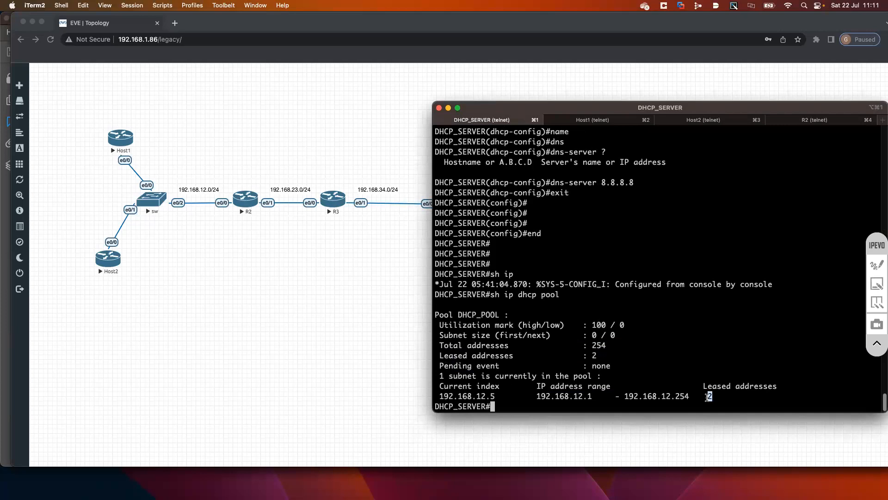
List the options of "sh ip dhcp server" and display the DHCP server statistics
type("sh ip dhcp ser")
key("Tab")
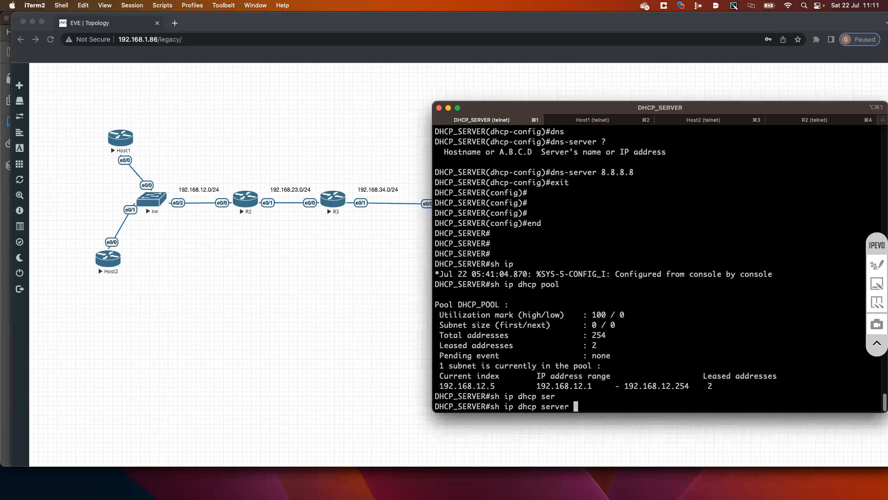
type("?st")
key("Tab")
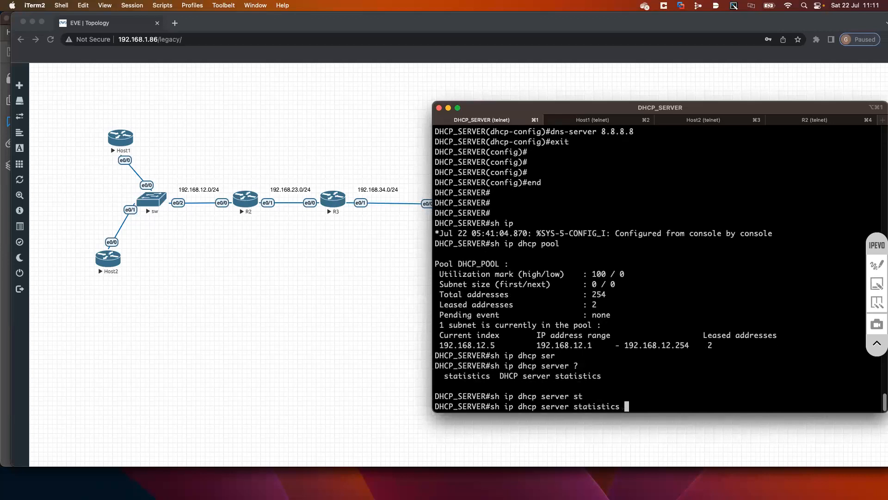
key("Return")
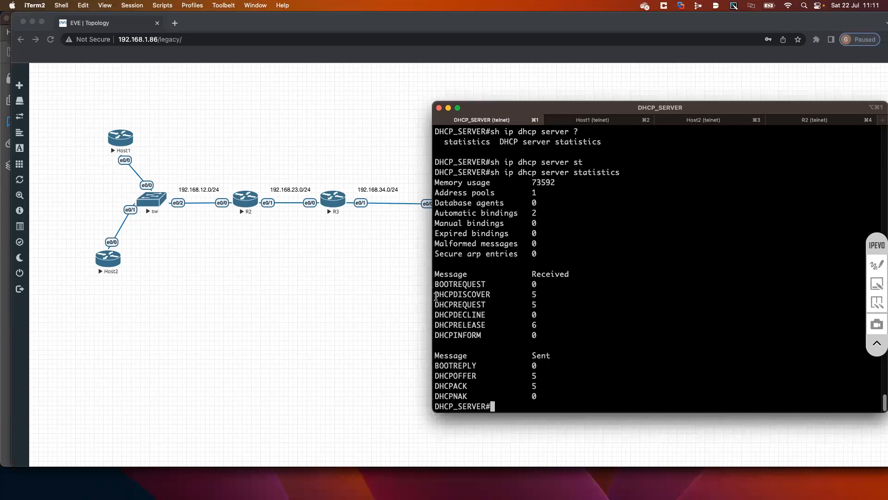
Examine the DHCPDISCOVER, DHCPREQUEST and DHCPRELEASE counters among the received messages
double_click(482, 296)
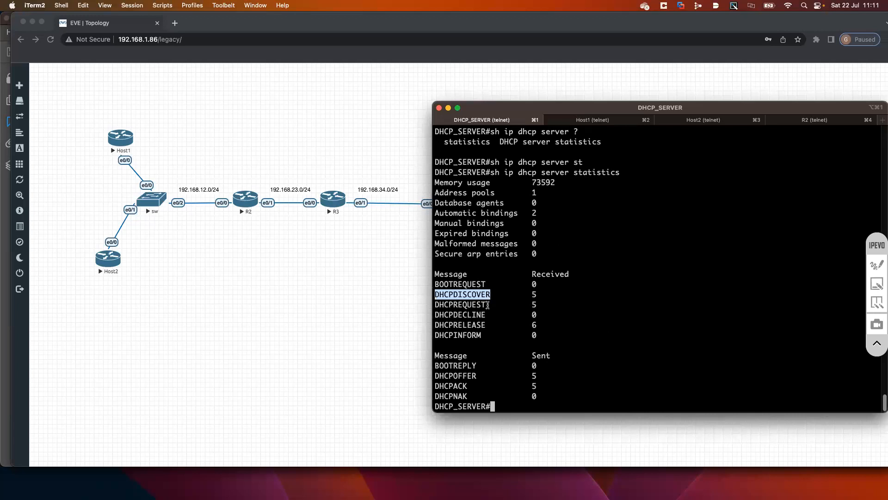
left_click_drag(486, 306, 434, 307)
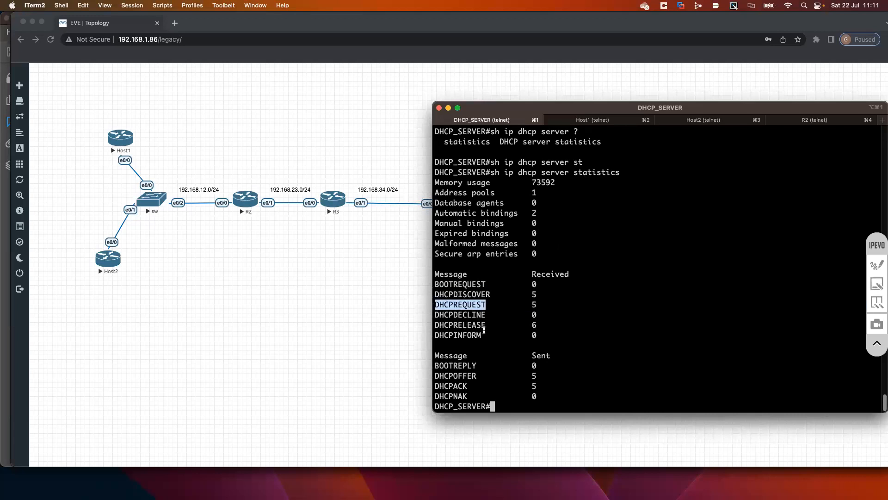
left_click_drag(484, 327, 435, 325)
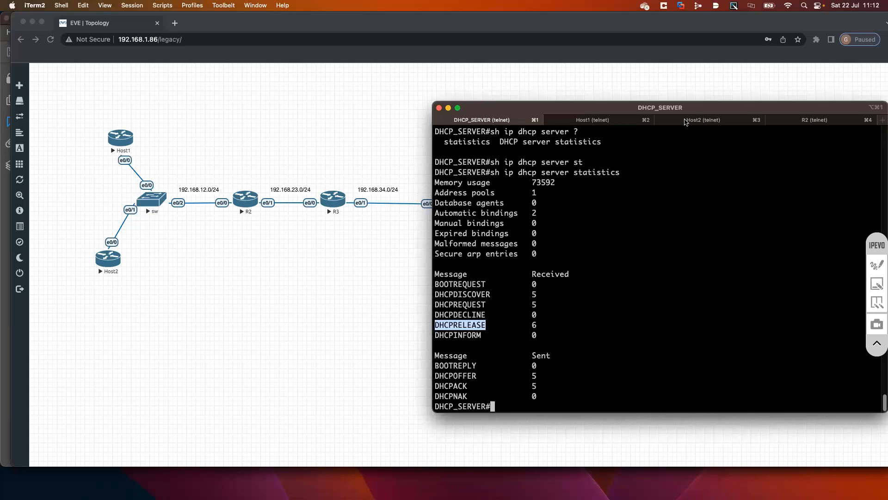
Open the Host2 session and examine the log lines reporting Ethernet0/0 being administratively shut down
left_click(685, 122)
left_click_drag(715, 108, 533, 96)
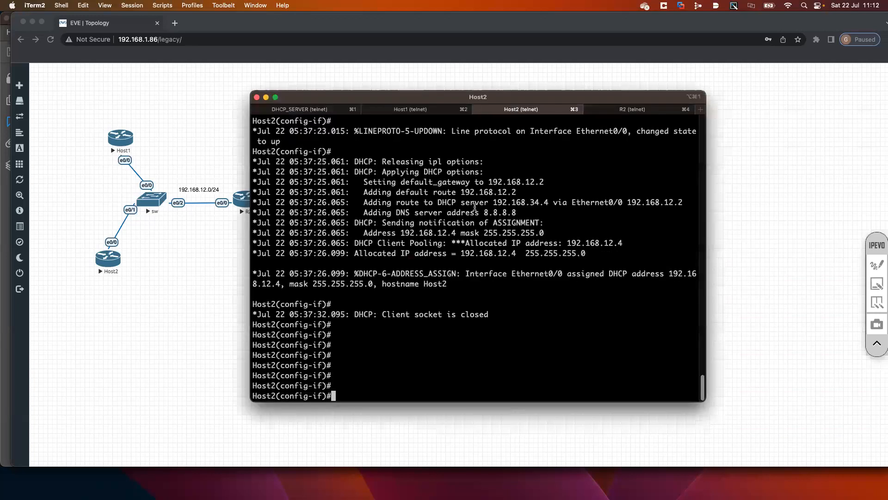
scroll(474, 207, "up", 10)
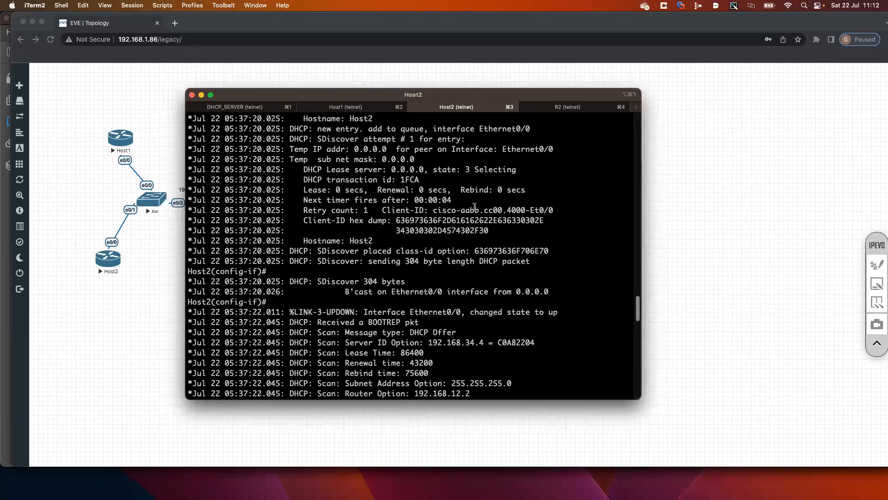
scroll(509, 211, "up", 5)
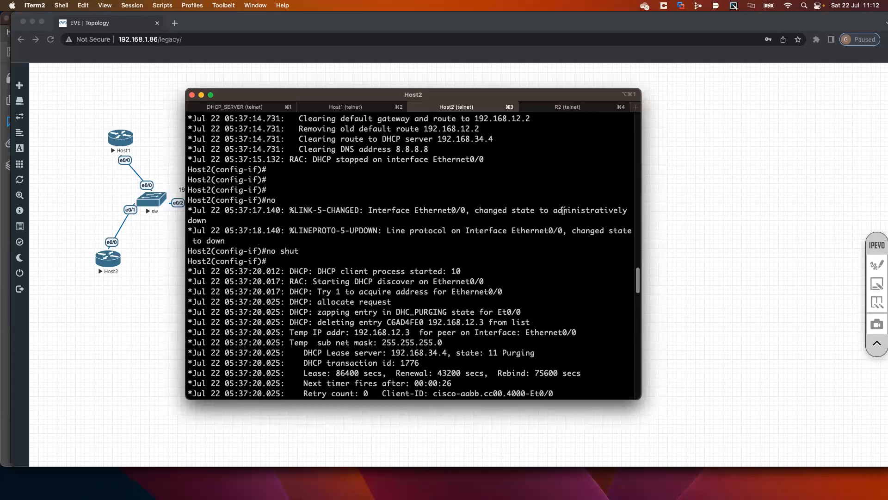
left_click_drag(590, 211, 539, 211)
left_click_drag(195, 218, 296, 216)
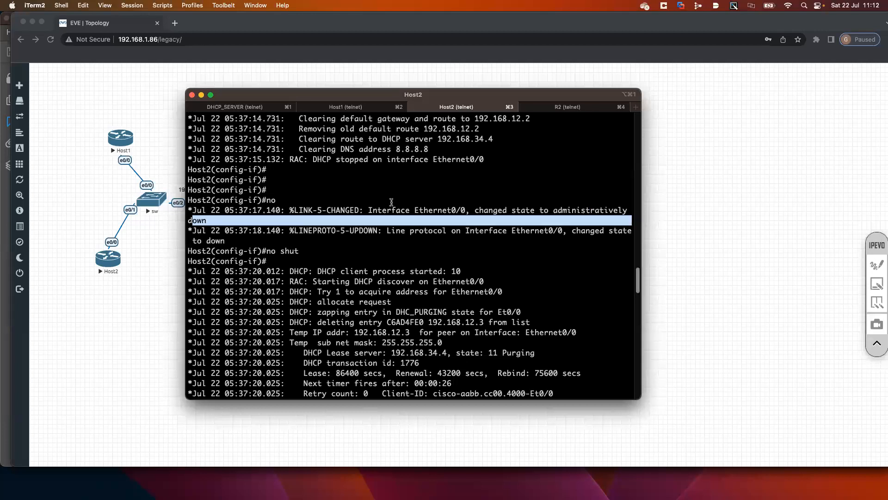
Examine Host2's DHCP release attempts, including the interface and the address released after the shutdown
scroll(391, 202, "up", 9)
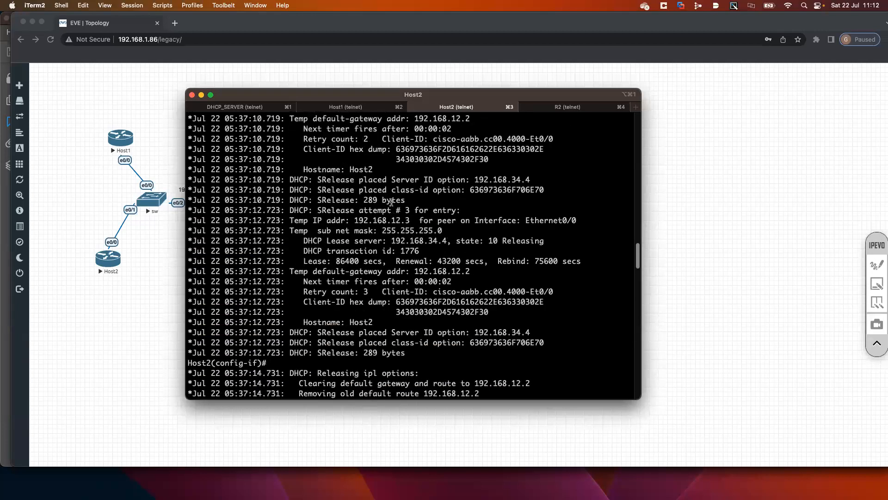
left_click_drag(304, 180, 372, 180)
scroll(373, 180, "up", 11)
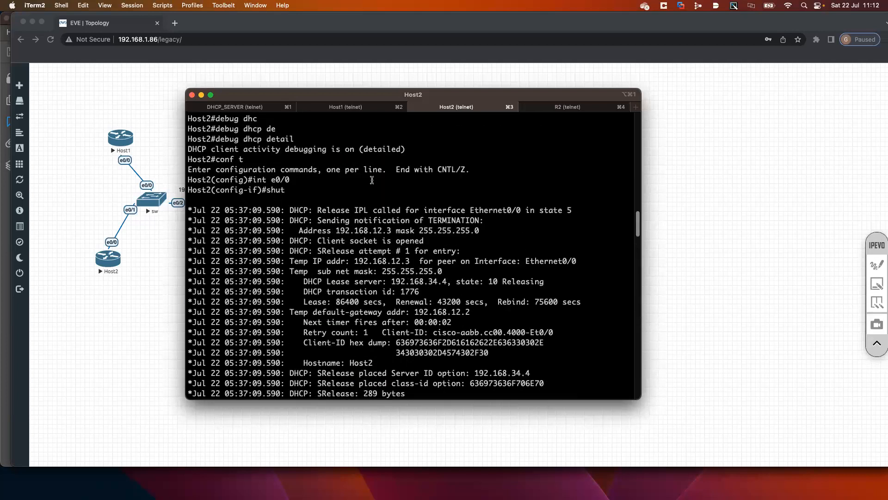
scroll(372, 180, "up", 1)
left_click_drag(290, 230, 331, 231)
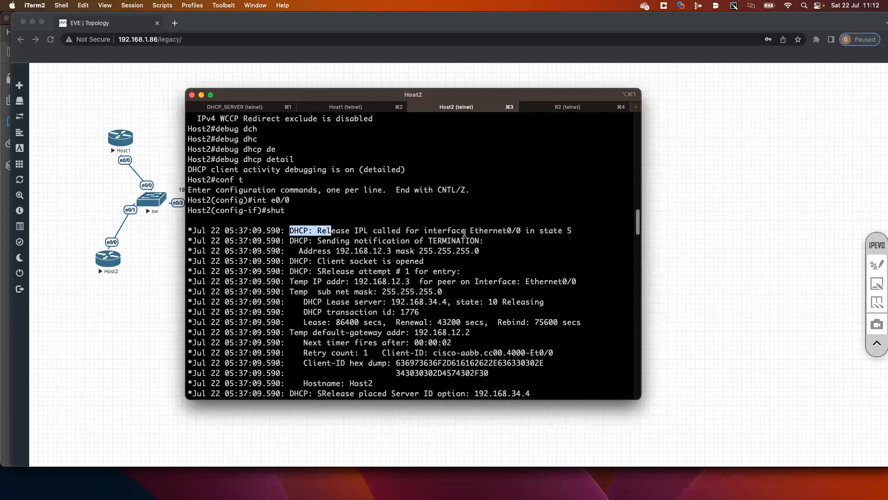
left_click_drag(447, 230, 517, 230)
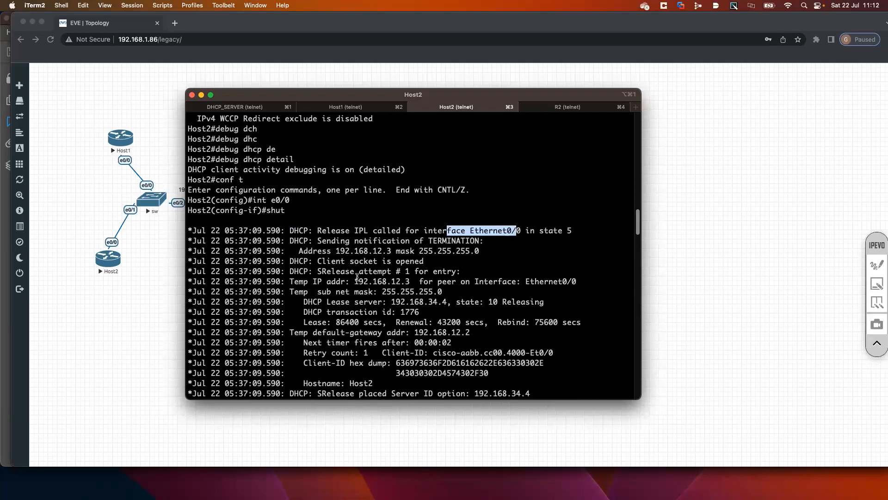
left_click_drag(341, 253, 401, 250)
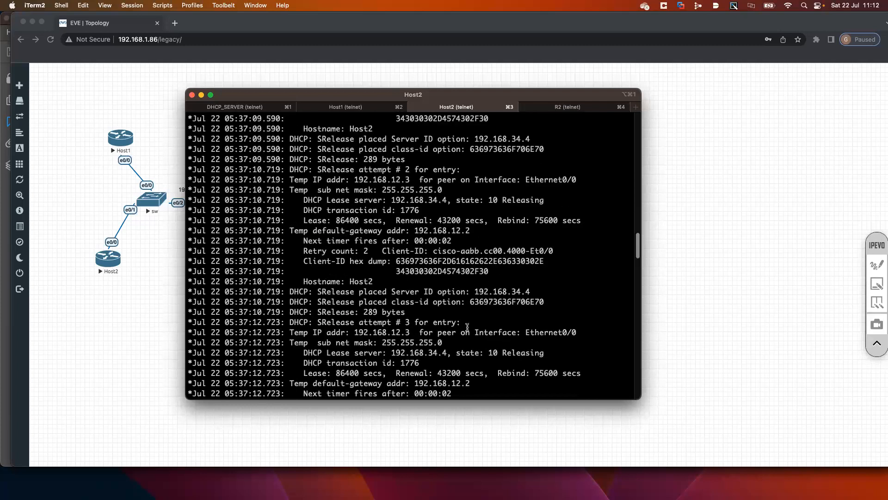
Go back to the DHCP_SERVER session and move the terminal window clear of the Host1-to-R3 part of the topology
key("super+Tab")
key("super+Tab")
key("Return")
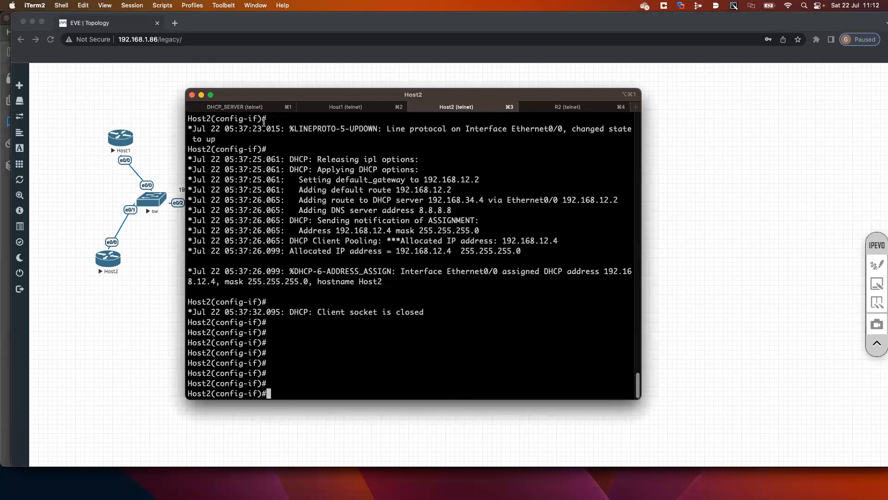
left_click(262, 109)
key("super+Tab")
key("super+Tab")
left_click_drag(343, 95, 560, 96)
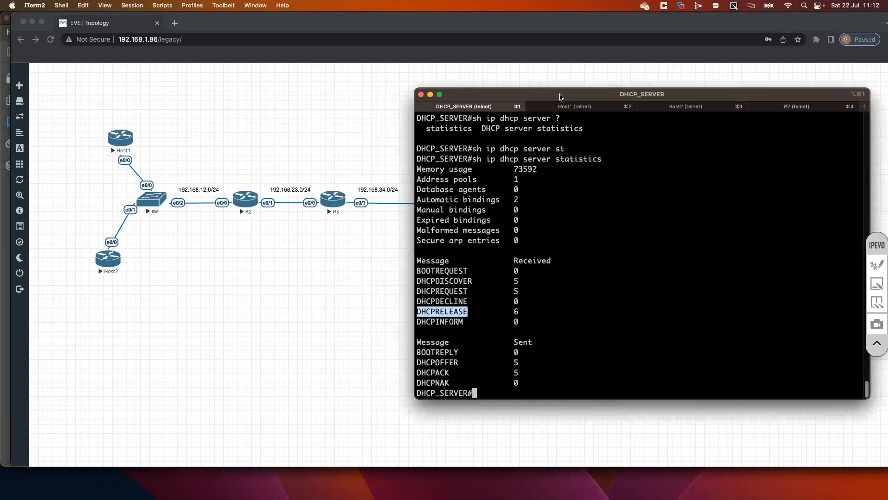
type("sho ip s")
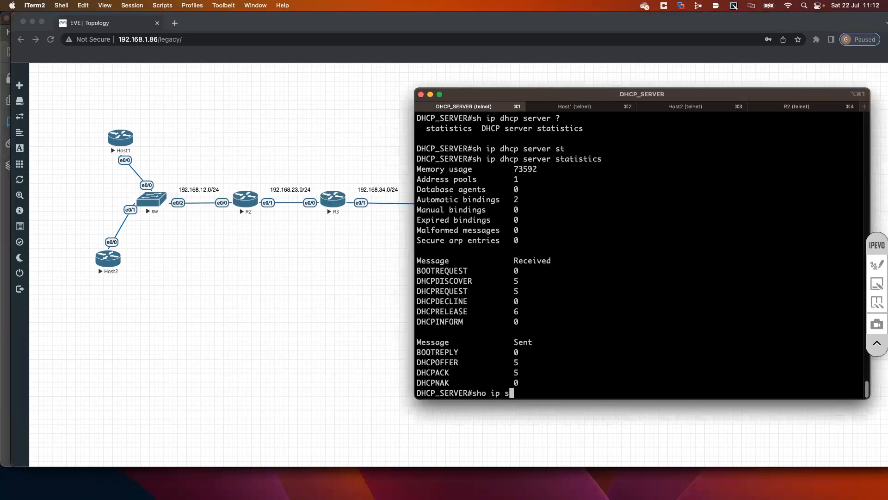
type("ock")
key("Tab")
type("se")
key("BackSpace")
key("BackSpace")
key("BackSpace")
key("BackSpace")
key("BackSpace")
key("BackSpace")
key("BackSpace")
key("BackSpace")
key("BackSpace")
key("BackSpace")
key("BackSpace")
key("BackSpace")
key("BackSpace")
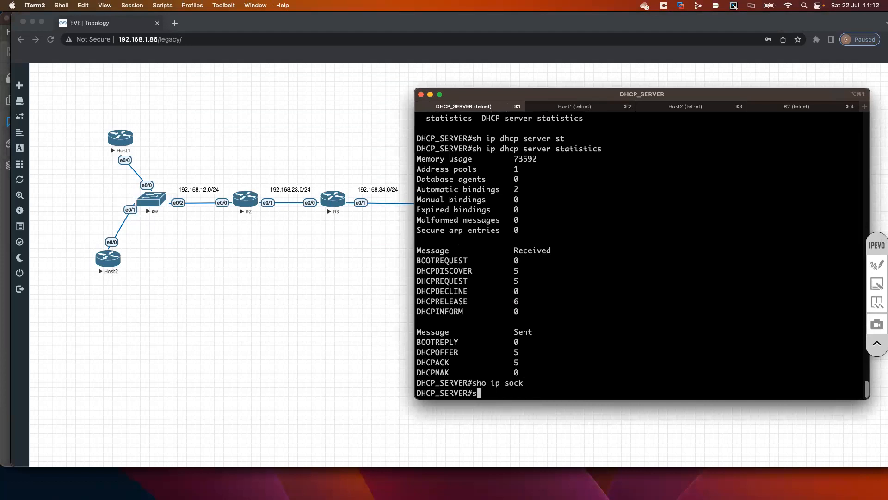
Enter global configuration mode, list the available service options and examine the dhcp entry with its description
type("conf t")
key("Return")
type("ser")
key("Tab")
type("vice ?")
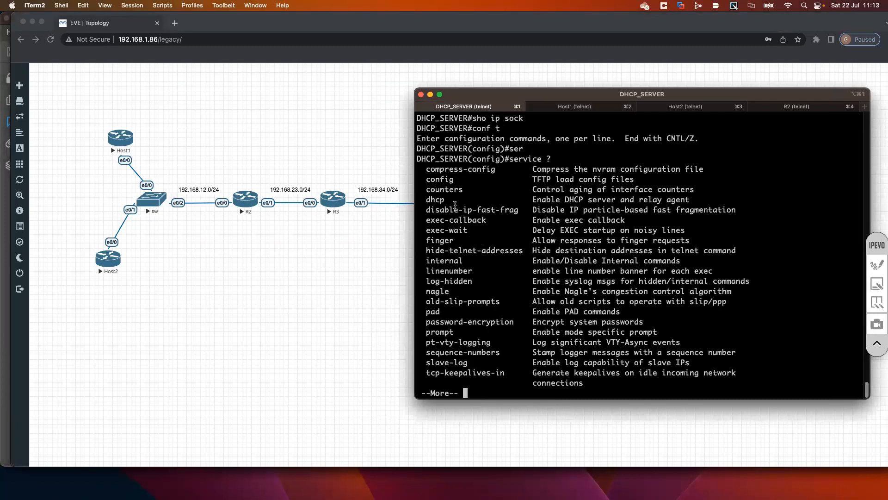
left_click_drag(445, 200, 427, 200)
left_click_drag(533, 199, 683, 202)
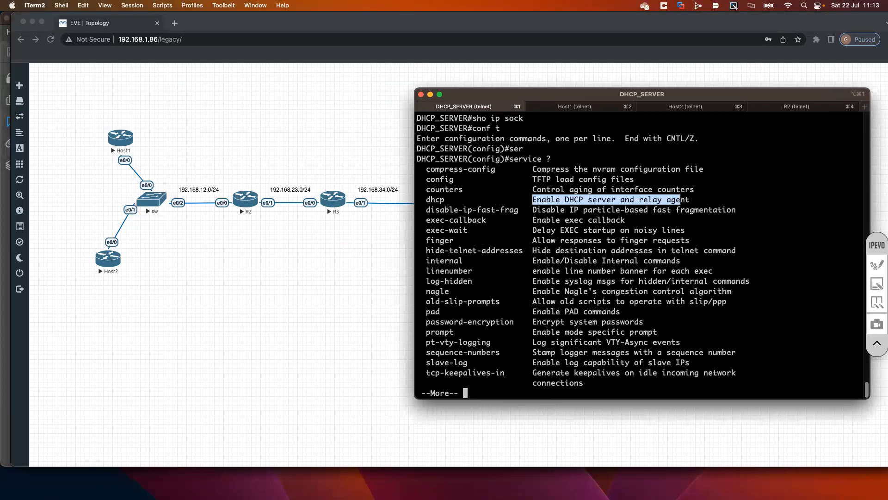
key("space")
key("BackSpace")
key("BackSpace")
key("BackSpace")
key("BackSpace")
key("BackSpace")
key("BackSpace")
key("BackSpace")
key("BackSpace")
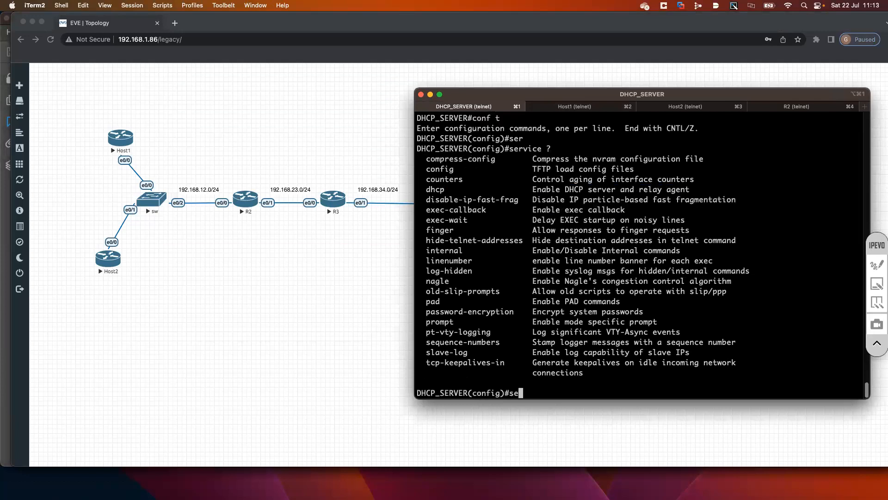
Compose the command no service dhcp without running it and query its remaining options with ?
type("no ")
type("ser")
key("Tab")
type("dh")
key("Tab")
type("c")
key("BackSpace")
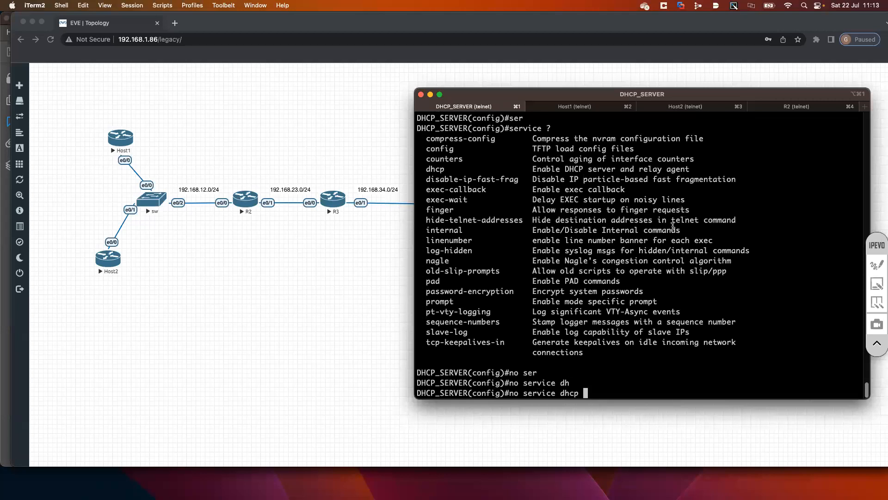
type("?")
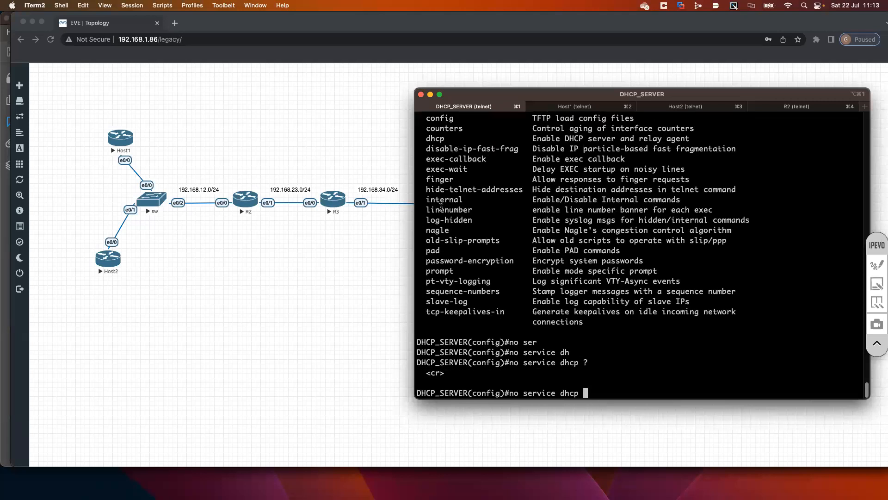
Review the dhcp entry in the service options list and the no service dhcp line, discarding the pending command
scroll(496, 210, "up", 5)
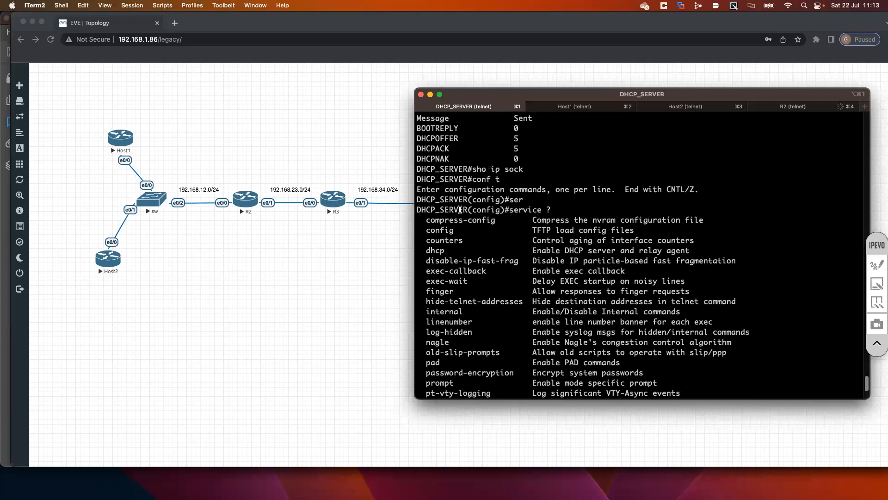
left_click_drag(417, 209, 461, 210)
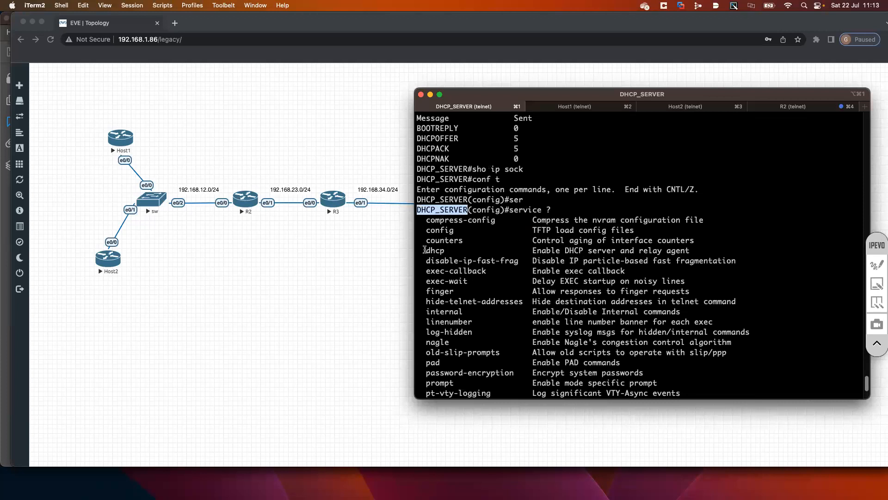
double_click(435, 250)
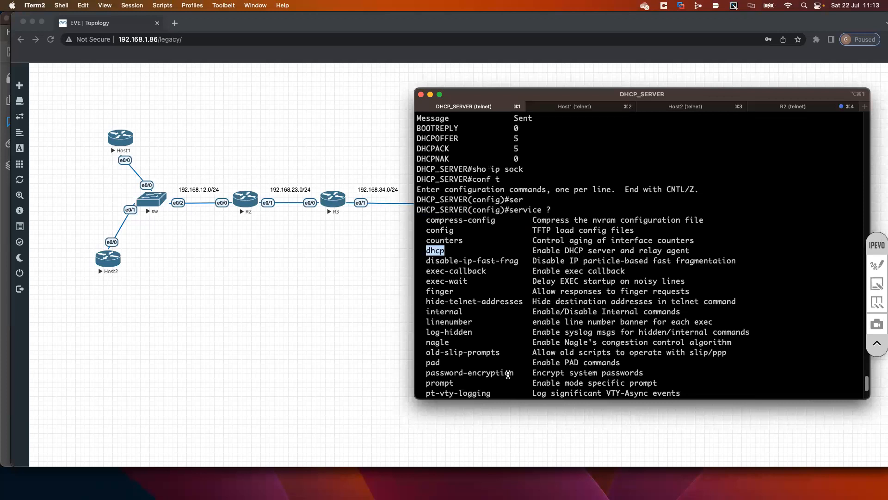
scroll(509, 368, "down", 5)
left_click_drag(510, 364, 571, 365)
left_click_drag(578, 399, 582, 396)
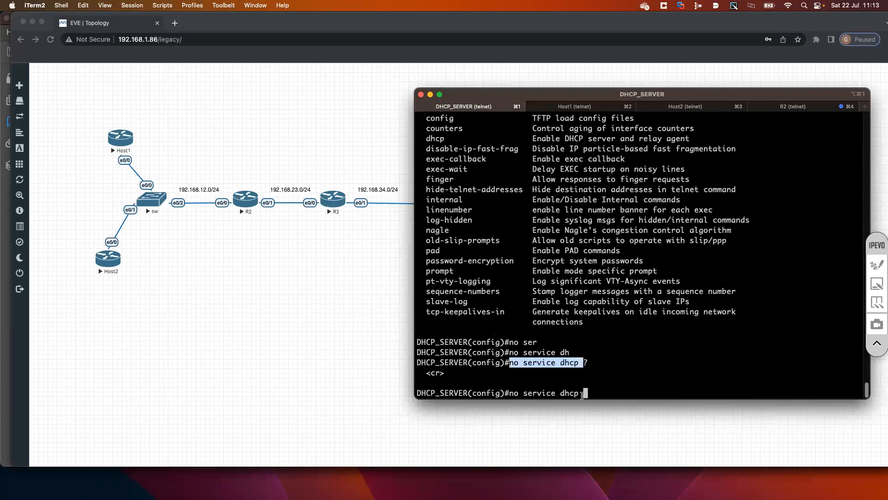
key("BackSpace")
key("BackSpace")
key("BackSpace")
key("BackSpace")
key("BackSpace")
key("BackSpace")
key("BackSpace")
key("BackSpace")
key("BackSpace")
key("BackSpace")
key("BackSpace")
key("BackSpace")
key("BackSpace")
key("BackSpace")
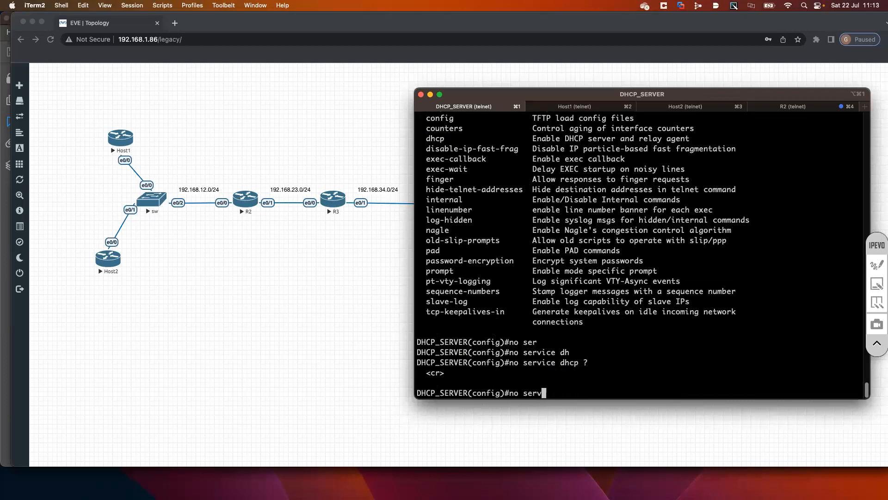
key("BackSpace")
key("BackSpace")
Exit global configuration mode on DHCP_SERVER
type("exti")
key("Return")
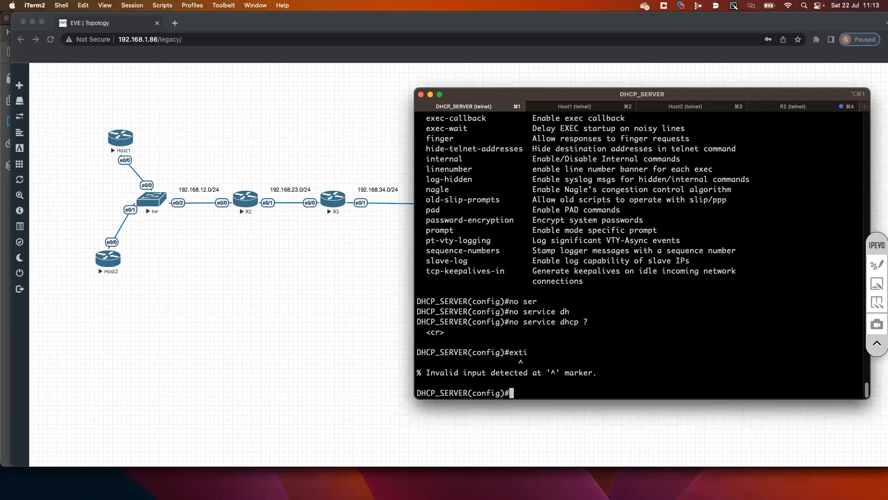
key("Return")
key("Return")
key("Return")
type("exit")
key("Return")
key("Return")
Display the DHCP lines of the full running configuration, defaults included, using sh run all | i dhcp
type("sh run LL")
key("BackSpace")
key("BackSpace")
type("al")
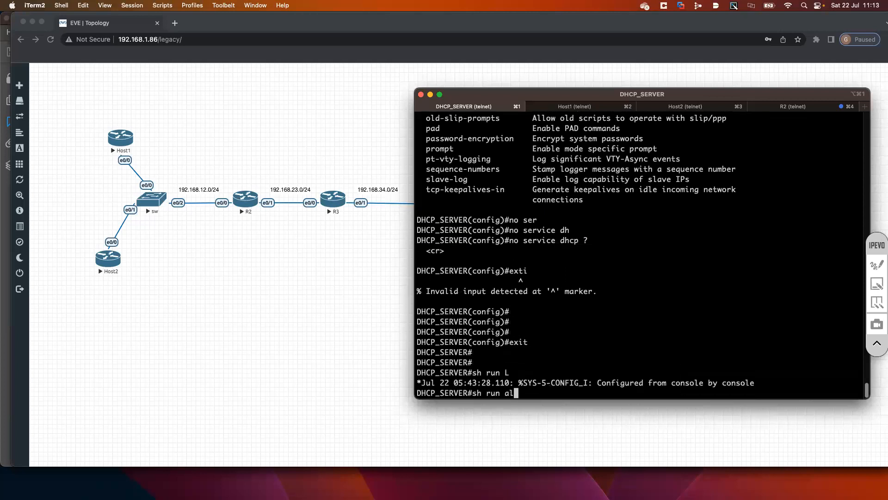
type("l | i dhcp")
key("Return")
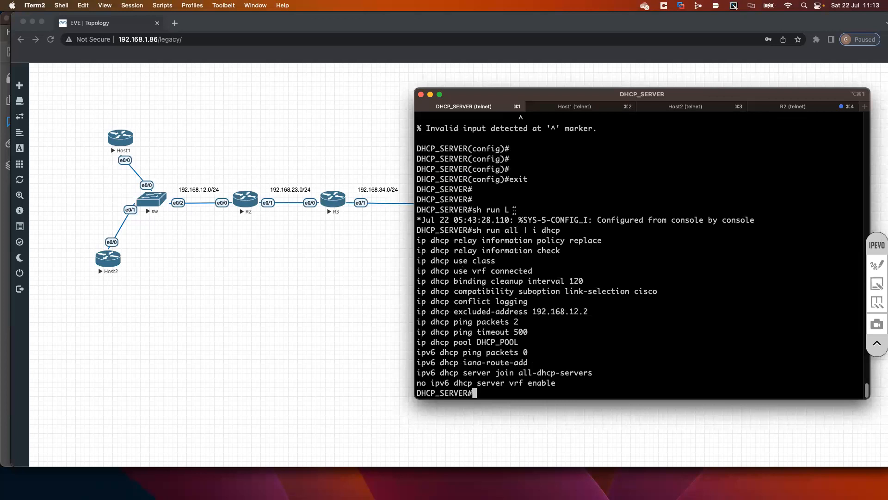
key("Up")
key("BackSpace")
key("BackSpace")
key("BackSpace")
key("BackSpace")
type("ser")
key("Tab")
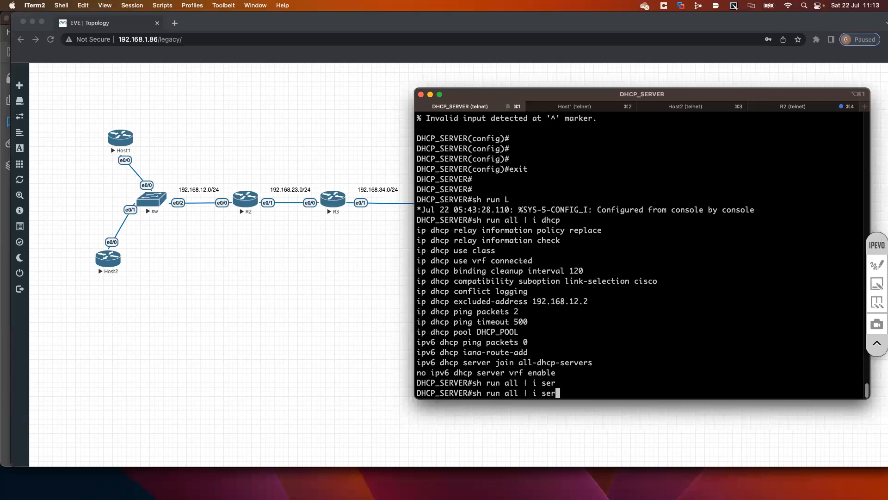
type("vi")
key("Tab")
key("BackSpace")
key("BackSpace")
key("BackSpace")
key("BackSpace")
key("BackSpace")
key("BackSpace")
key("BackSpace")
key("BackSpace")
key("BackSpace")
key("BackSpace")
key("BackSpace")
key("BackSpace")
key("BackSpace")
key("BackSpace")
key("BackSpace")
key("BackSpace")
key("BackSpace")
key("BackSpace")
key("BackSpace")
key("BackSpace")
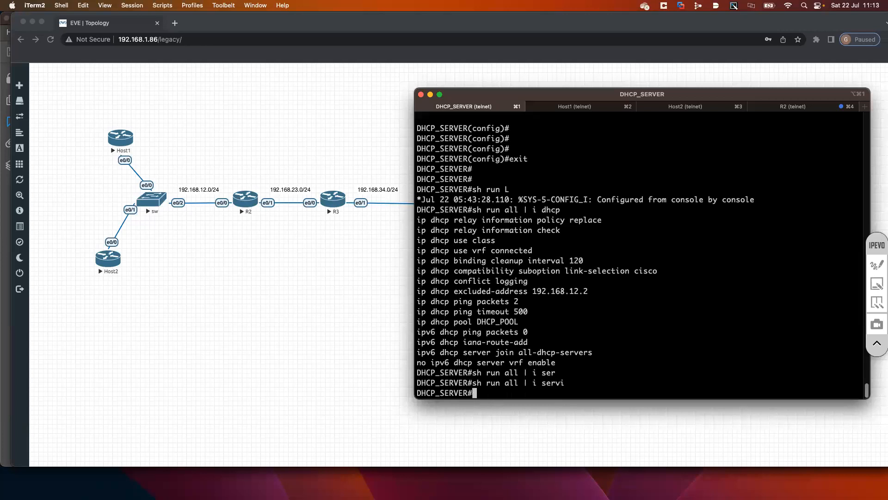
Enter global configuration mode, enable DHCP with service dhcp and highlight the command
type("conf t")
key("Return")
type("ser")
key("Tab")
type("vice")
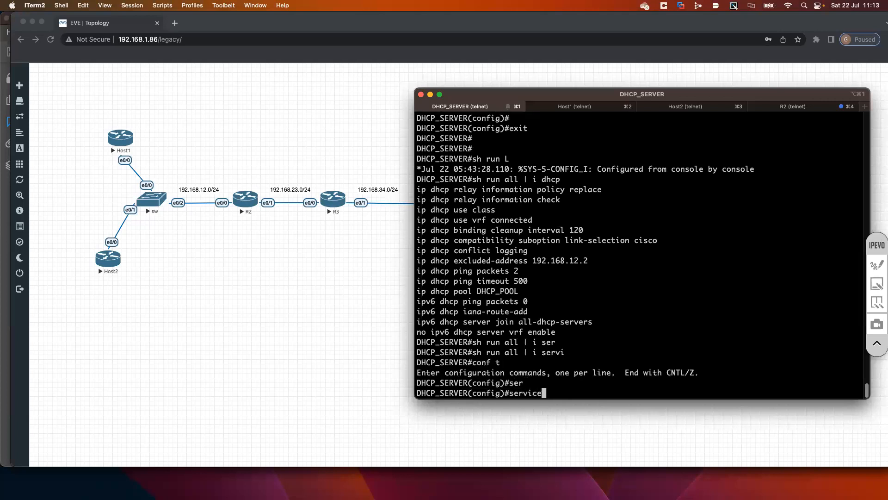
type(" dh")
key("Tab")
key("Return")
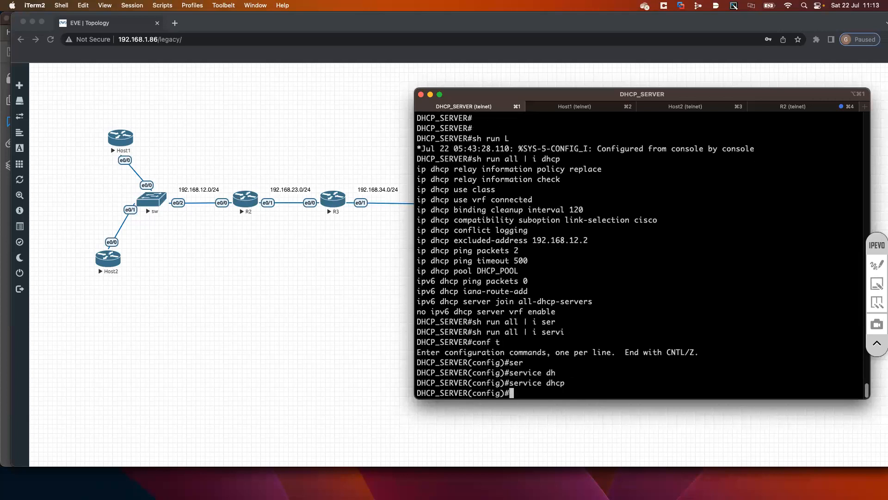
mouse_move(510, 383)
left_mouse_down()
mouse_move(569, 383)
mouse_move(511, 383)
left_mouse_up()
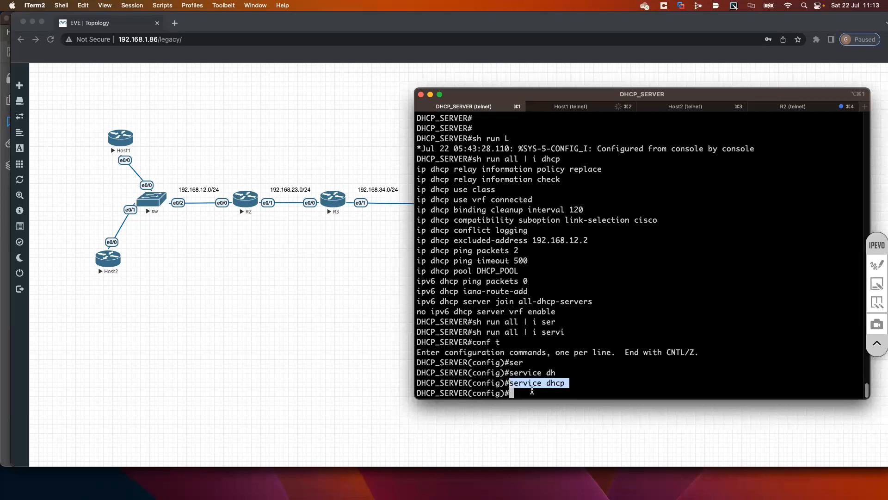
left_click(559, 394)
type("no ser")
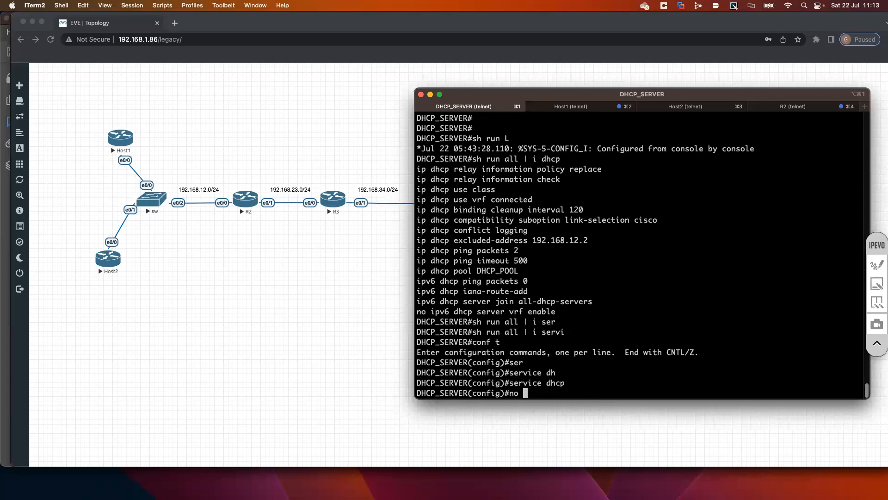
key("Tab")
type("dh")
key("Tab")
key("BackSpace")
key("BackSpace")
key("BackSpace")
key("BackSpace")
key("BackSpace")
key("BackSpace")
key("BackSpace")
key("BackSpace")
key("BackSpace")
key("BackSpace")
key("BackSpace")
key("BackSpace")
key("BackSpace")
key("BackSpace")
key("BackSpace")
key("BackSpace")
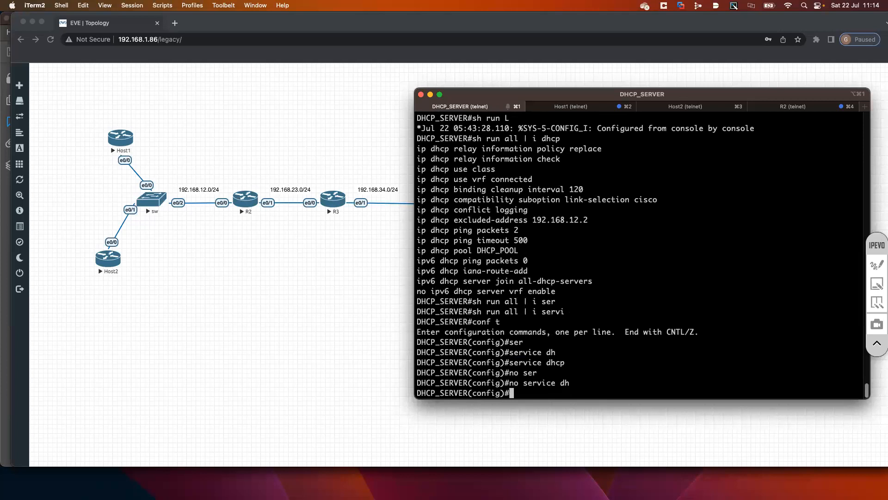
Return the DHCP_SERVER session from configuration mode to privileged EXEC mode
type("exit")
key("Return")
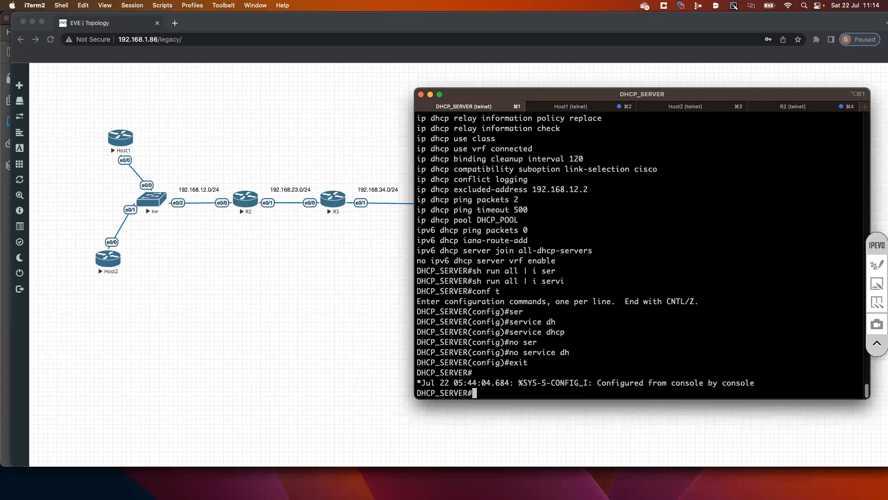
Switch to the ENARSI cert guide in Acrobat Reader and read from Potential DHCP Troubleshooting Issues through the show ip dhcp binding example
mouse_move(159, 487)
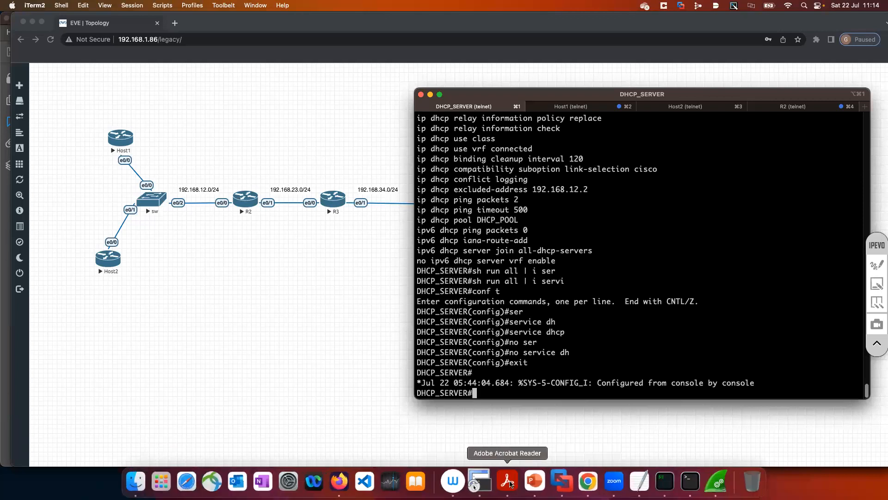
left_click(509, 483)
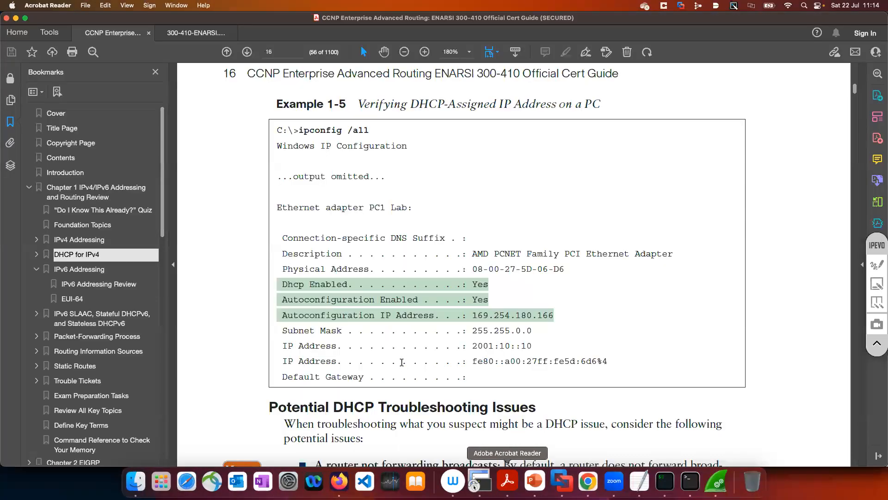
scroll(402, 362, "down", 3)
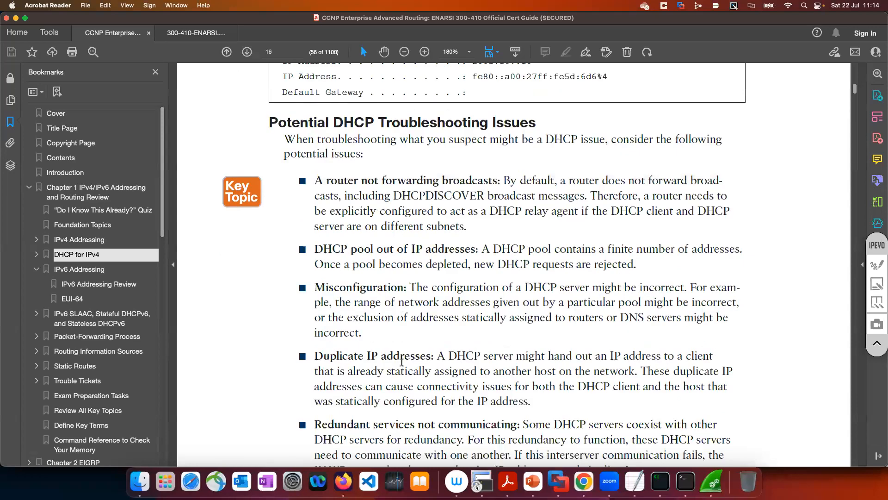
scroll(401, 362, "down", 3)
scroll(402, 362, "down", 1)
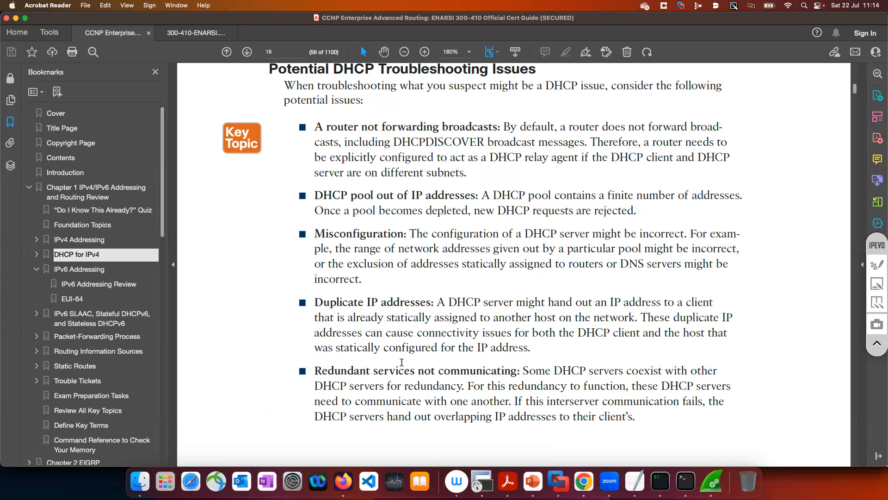
scroll(402, 362, "down", 3)
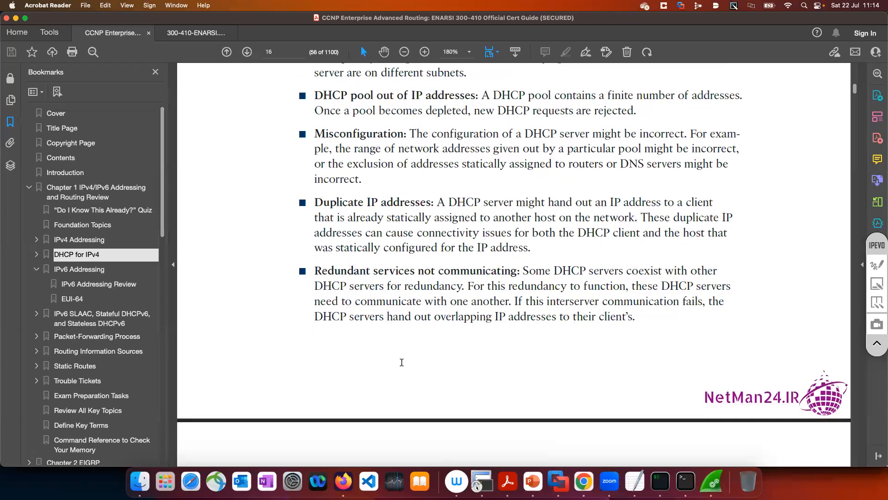
scroll(402, 362, "down", 1)
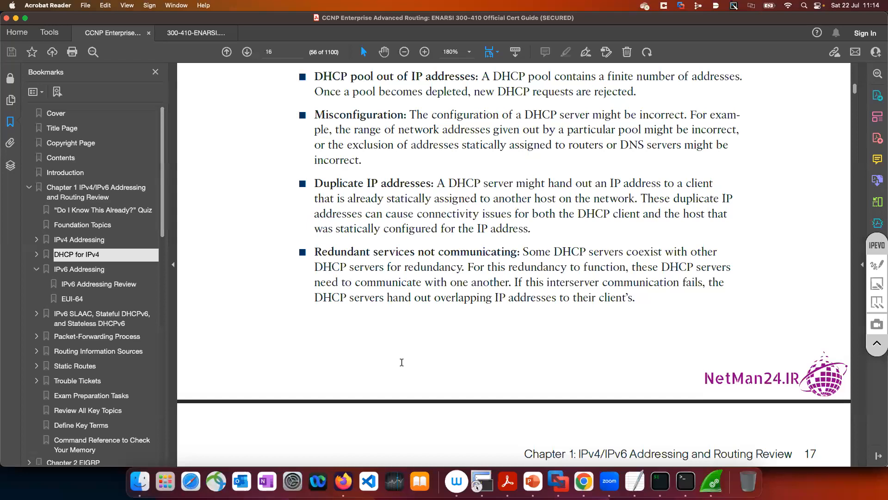
scroll(402, 362, "down", 9)
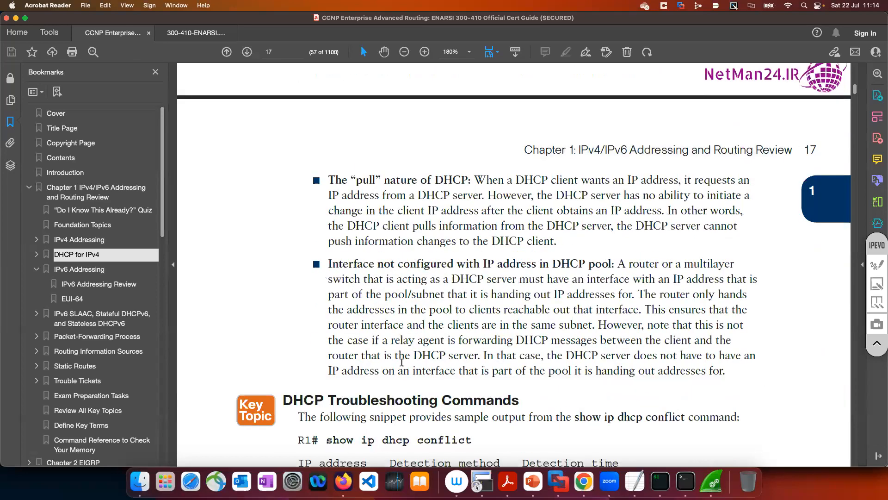
scroll(401, 362, "down", 12)
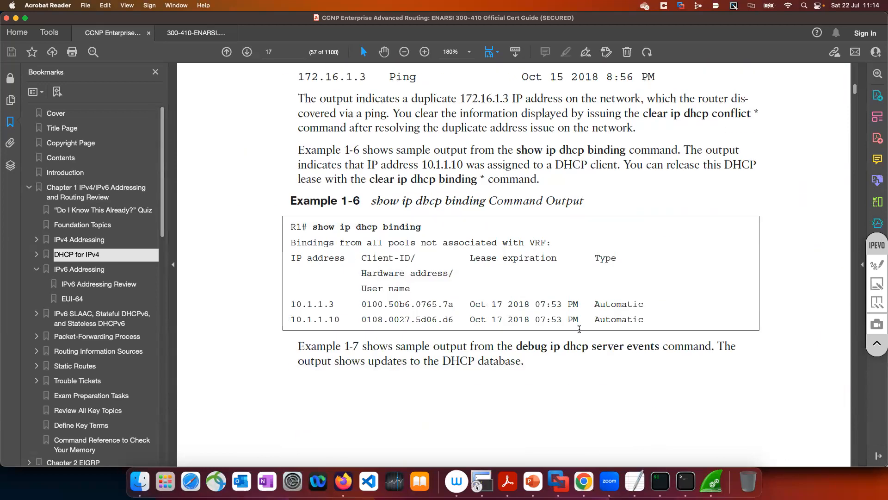
Switch back to the iTerm2 DHCP_SERVER session and display the DHCP bindings with sh ip dhcp binding
left_click(661, 481)
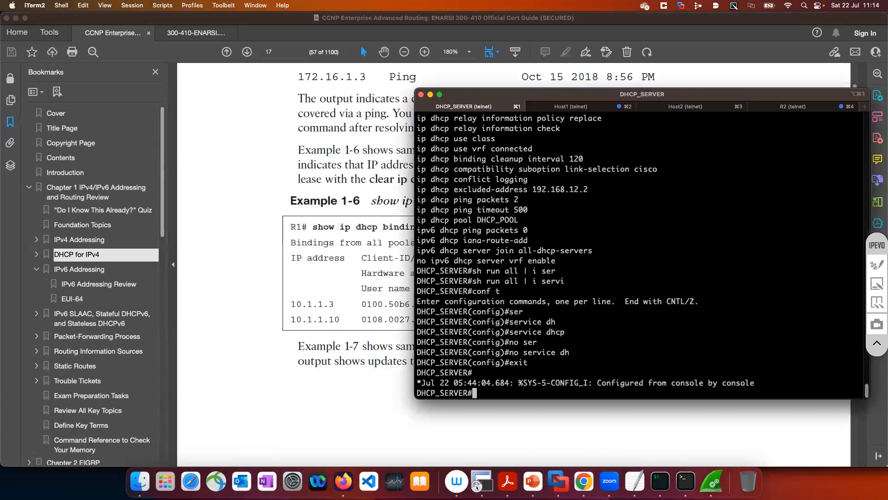
key("Return")
key("Return")
key("Return")
type("sh ip dhcp bind")
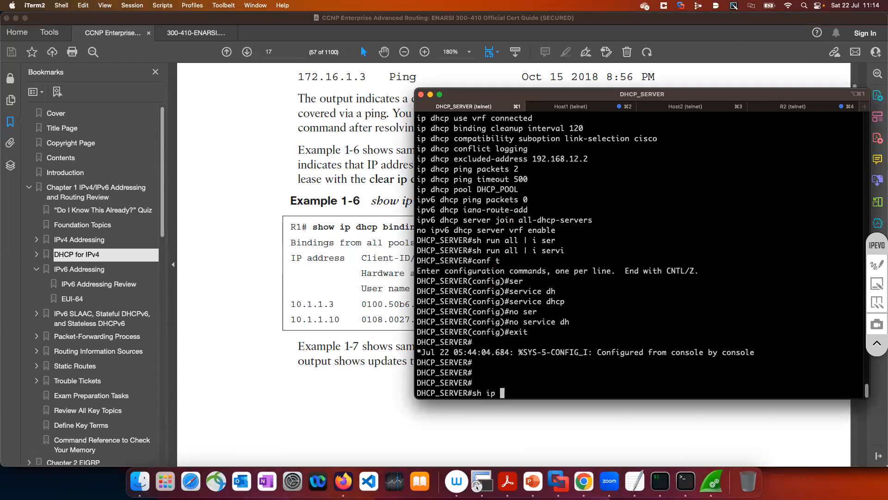
key("Tab")
key("Return")
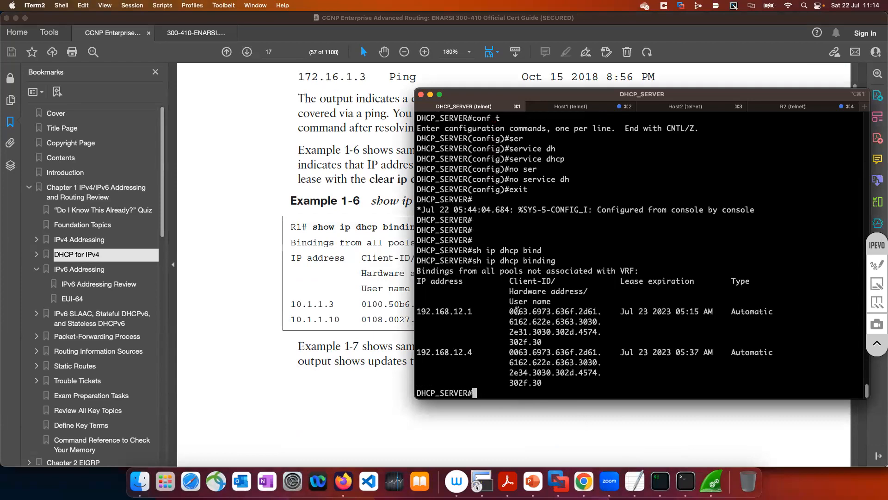
Examine the Client-ID heading and the client ID bound to 192.168.12.4, and reposition the terminal window over the guide
mouse_move(510, 281)
left_mouse_down()
mouse_move(583, 292)
mouse_move(479, 308)
mouse_move(509, 281)
left_mouse_up()
left_click(553, 303)
left_click(511, 281)
left_click_drag(473, 353, 417, 353)
left_click_drag(543, 383, 511, 352)
left_click(514, 351)
left_click_drag(559, 95, 430, 66)
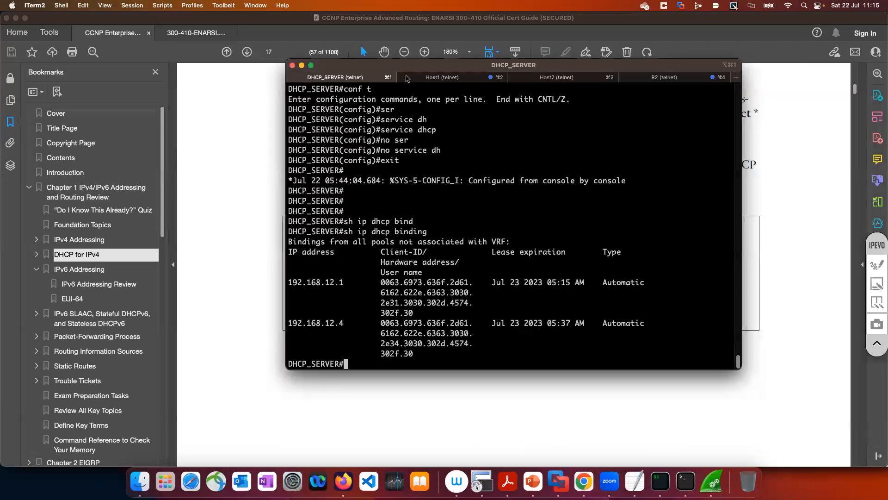
In the Host2 session, leave configuration mode and examine the interface's hardware address with sh int e0/0
left_click(550, 77)
type("end")
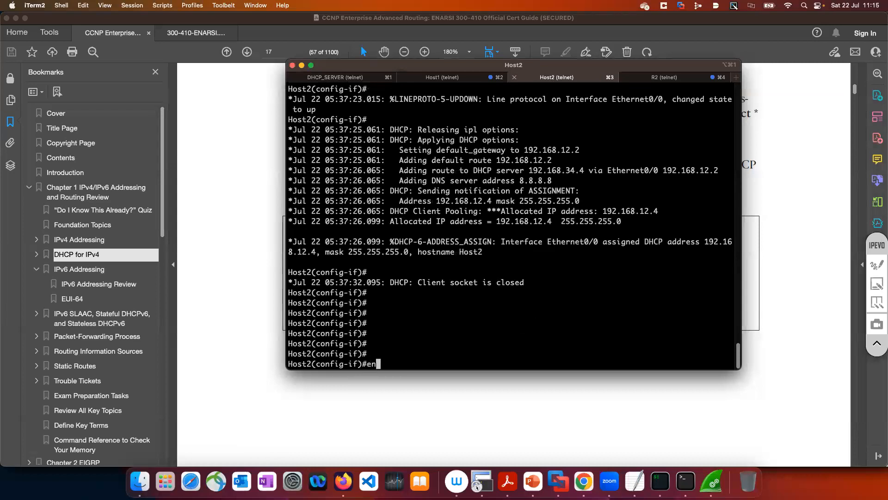
key("Return")
key("Return")
type("sh int e0/0")
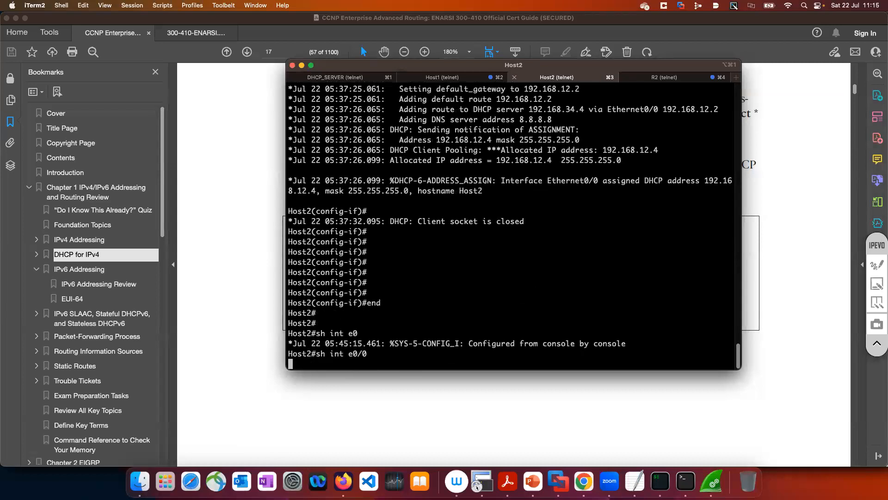
key("Return")
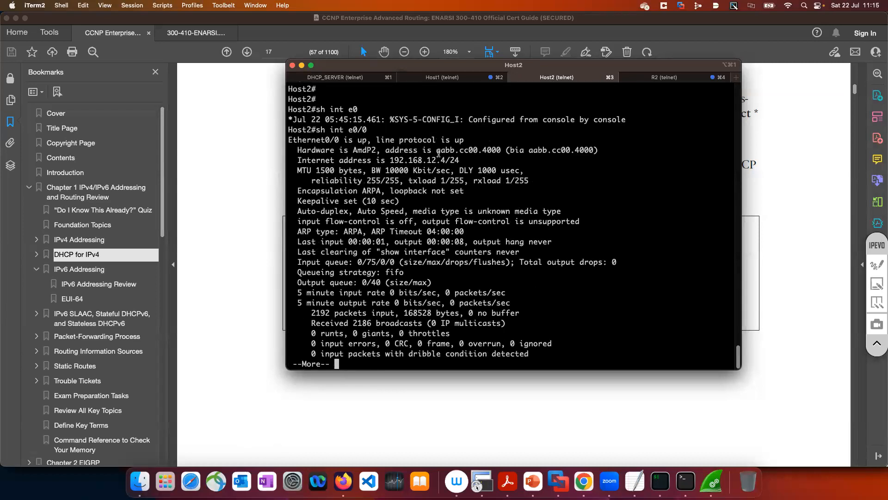
left_click_drag(438, 150, 489, 152)
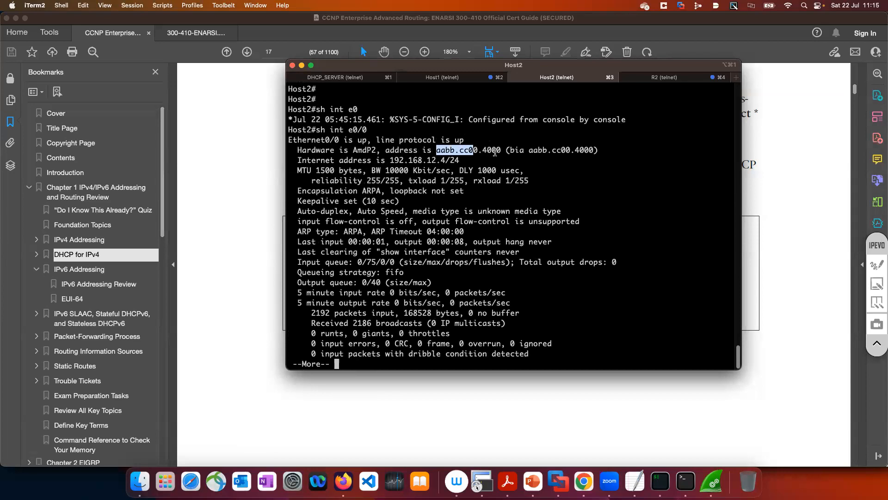
double_click(492, 150)
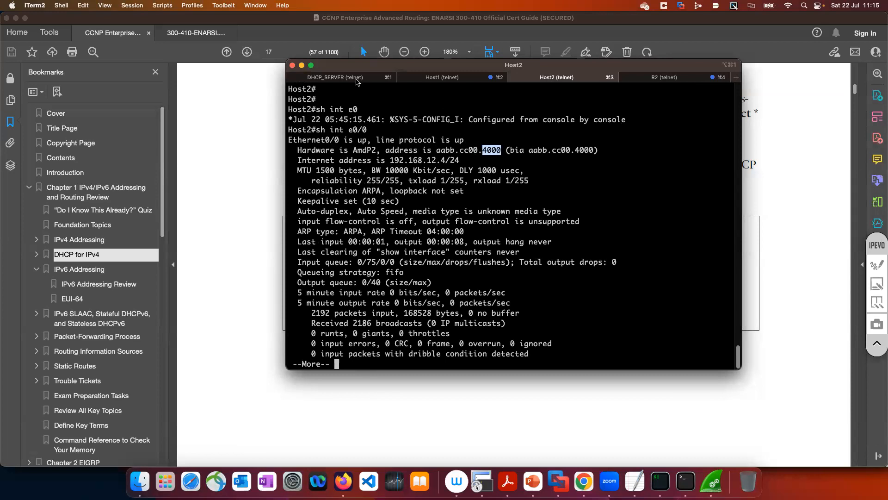
Return to the DHCP_SERVER session and compare the client ID bound to 192.168.12.4 with the Client-ID and Hardware address headings
left_click(356, 79)
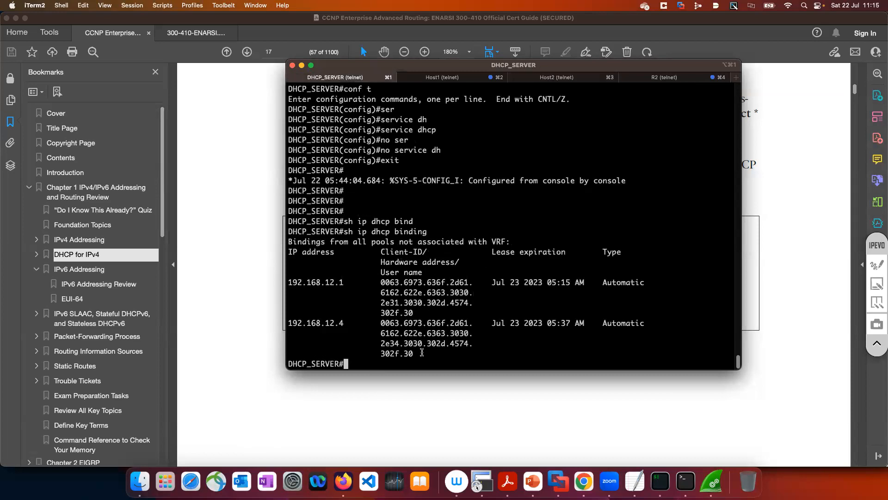
left_click_drag(422, 352, 381, 327)
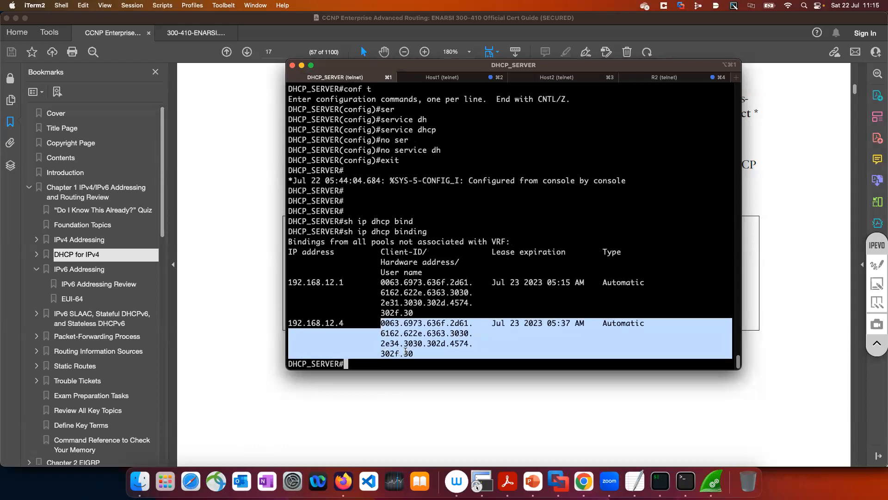
left_click_drag(414, 353, 380, 324)
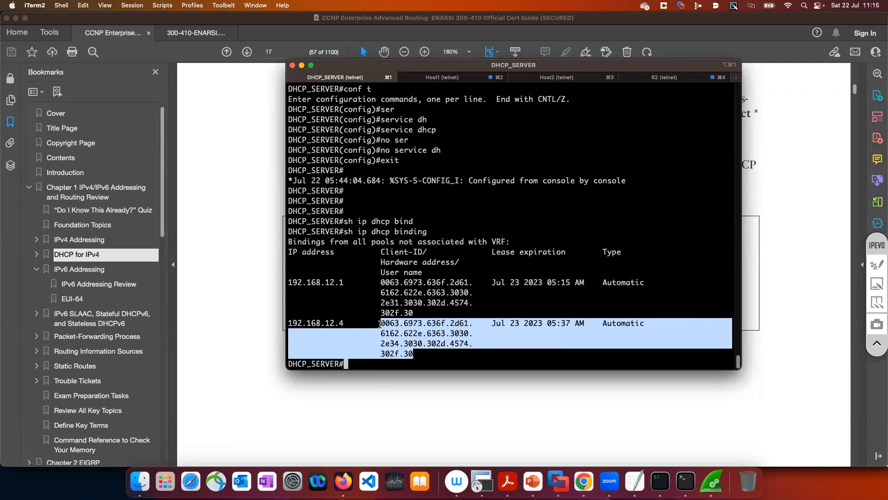
left_click_drag(417, 355, 382, 323)
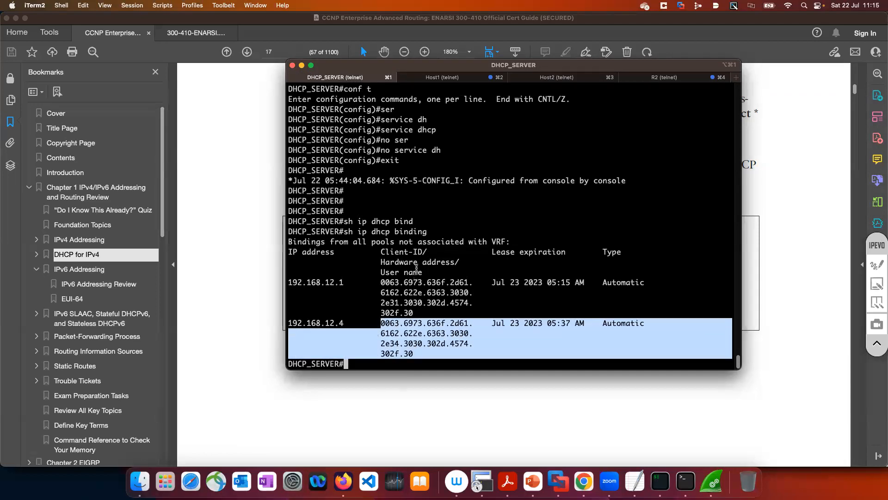
left_click_drag(381, 262, 459, 262)
left_click_drag(382, 263, 453, 263)
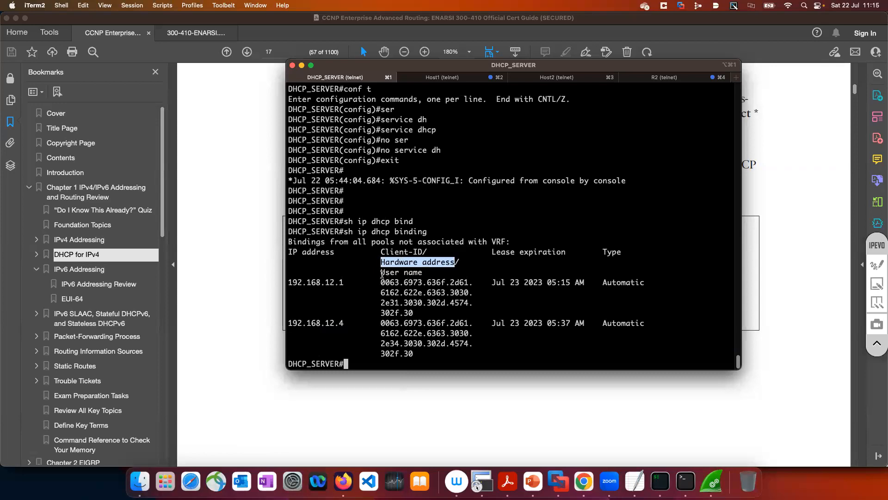
left_click_drag(382, 253, 421, 252)
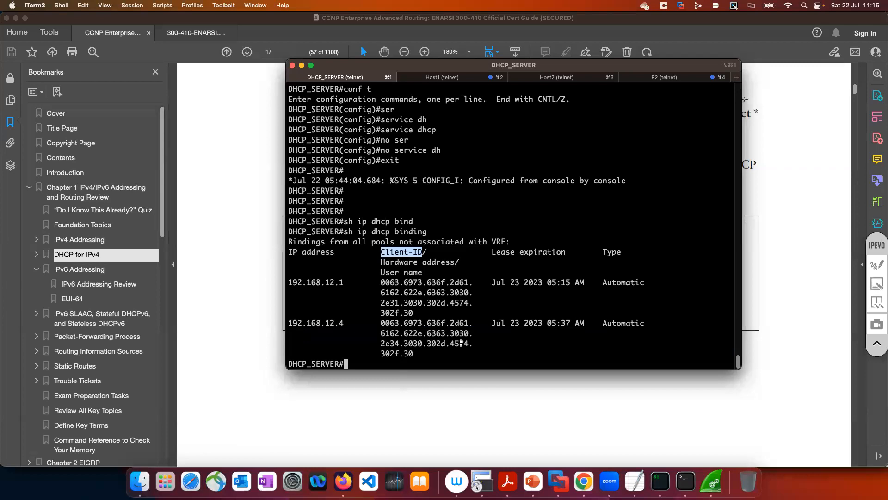
left_click(452, 357)
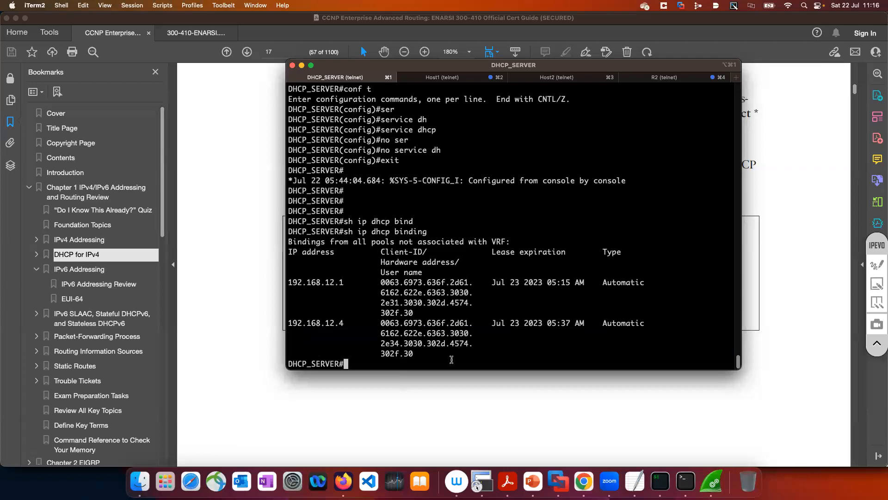
Switch to the cert guide in Acrobat Reader and read the debug ip dhcp server events command introduced for Example 1-7
left_click(425, 390)
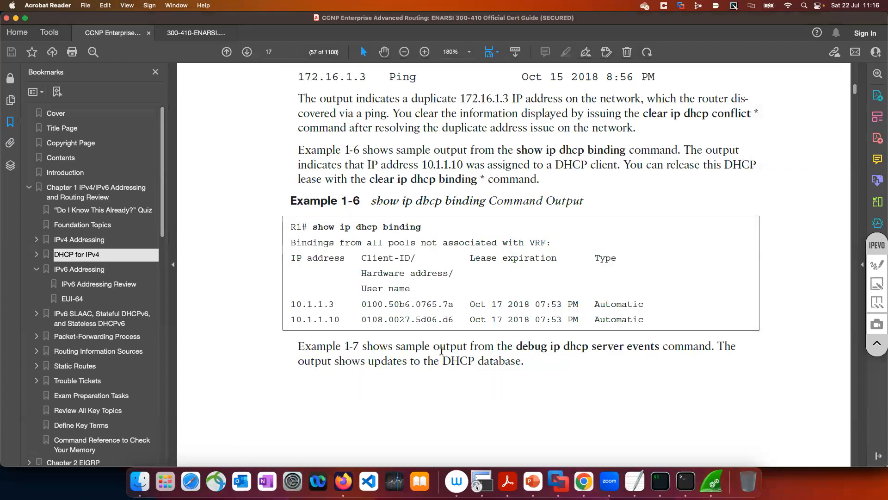
scroll(442, 352, "down", 3)
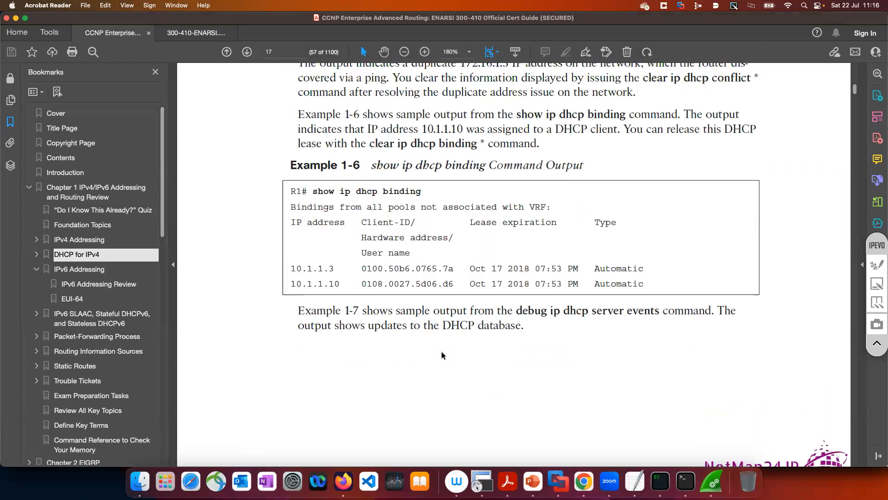
left_click_drag(657, 314, 516, 313)
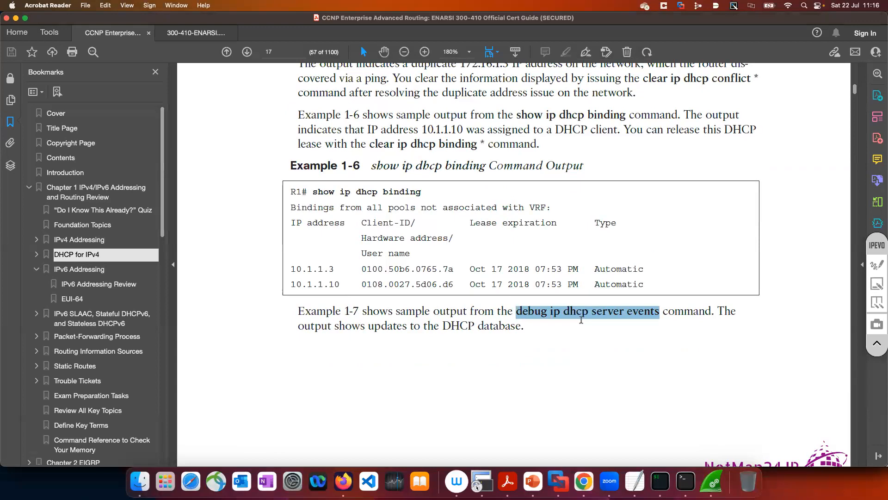
left_click(542, 315)
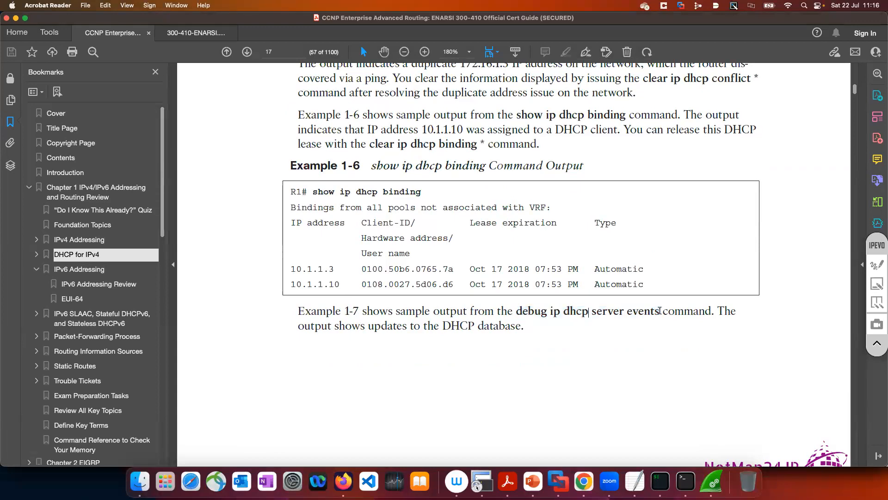
left_click_drag(531, 314, 531, 310)
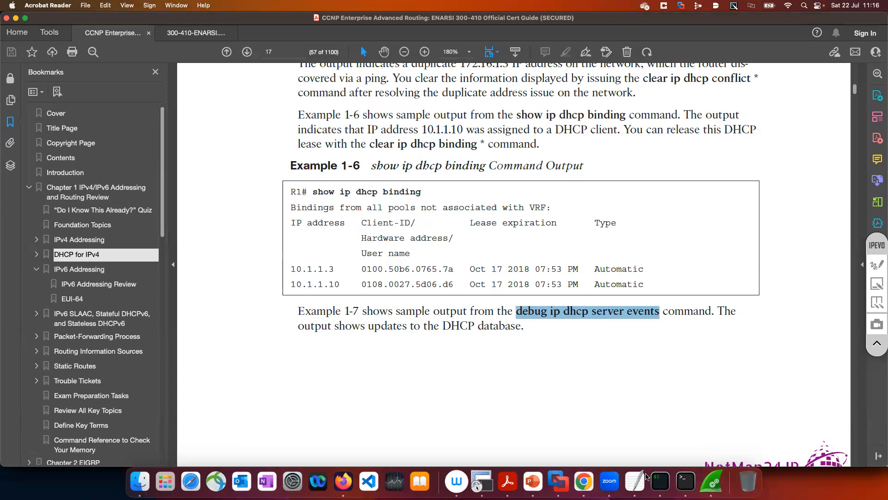
Switch back to the iTerm2 DHCP_SERVER session and add a few blank prompt lines
key("super+Tab")
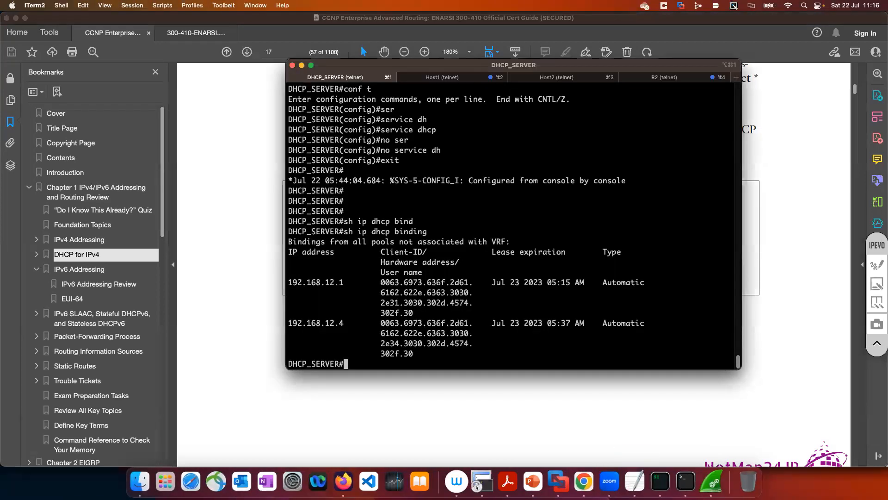
key("Return")
key("Return")
key("Return")
type("c")
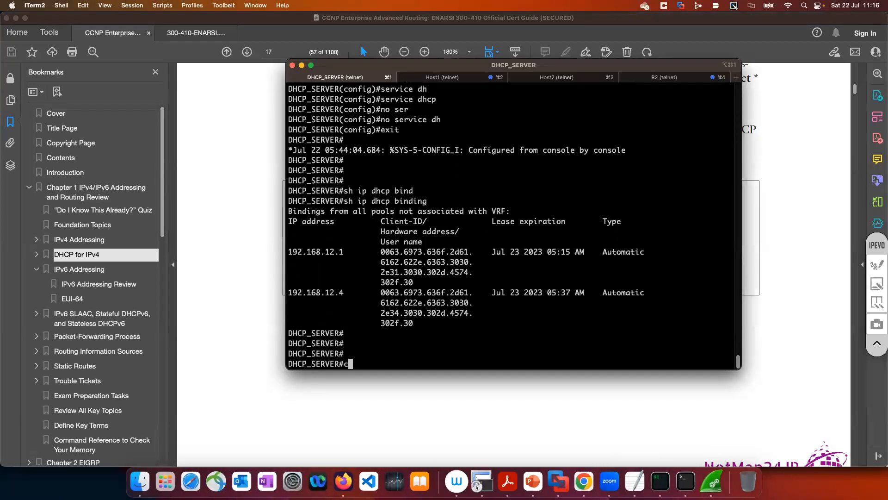
type("onf t")
key("Return")
type("exit")
key("Return")
Enable DHCP server event debugging with debug ip dhcp server events, widening the terminal window along the way
type("dev")
key("Tab")
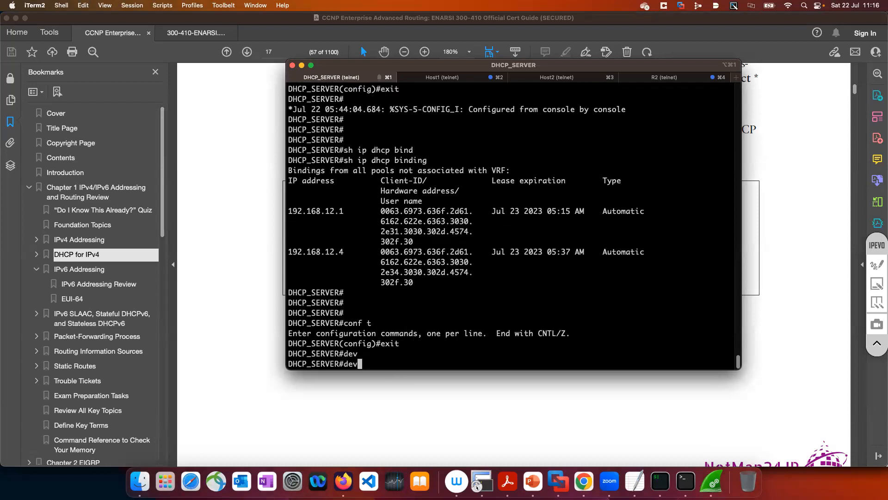
key("BackSpace")
type("b")
key("Tab")
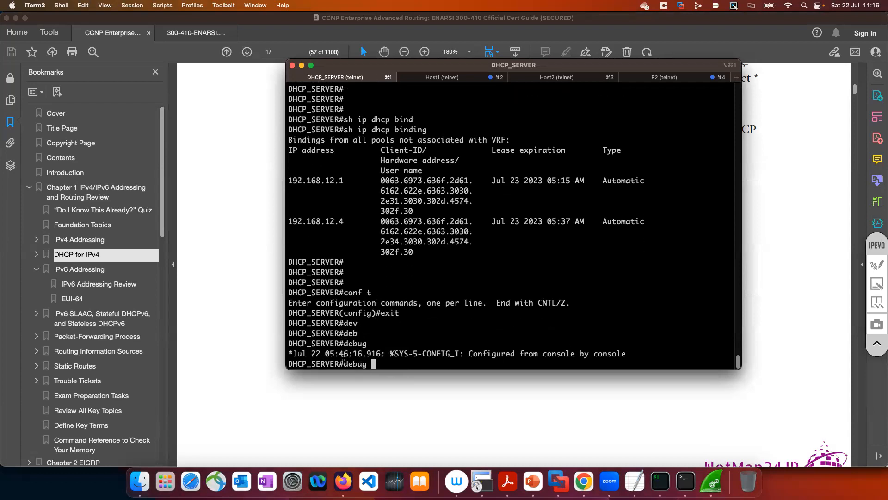
left_click_drag(339, 364, 367, 364)
left_click(343, 364)
left_click_drag(329, 364, 250, 370)
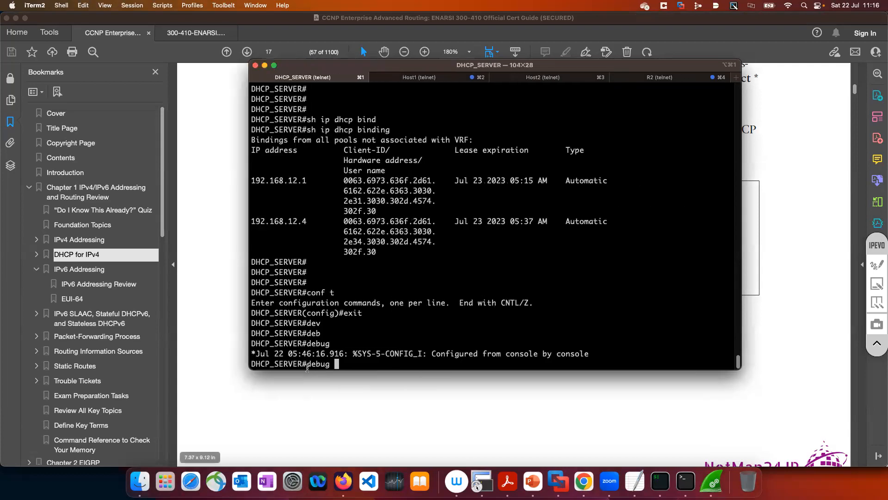
type("ip dhc")
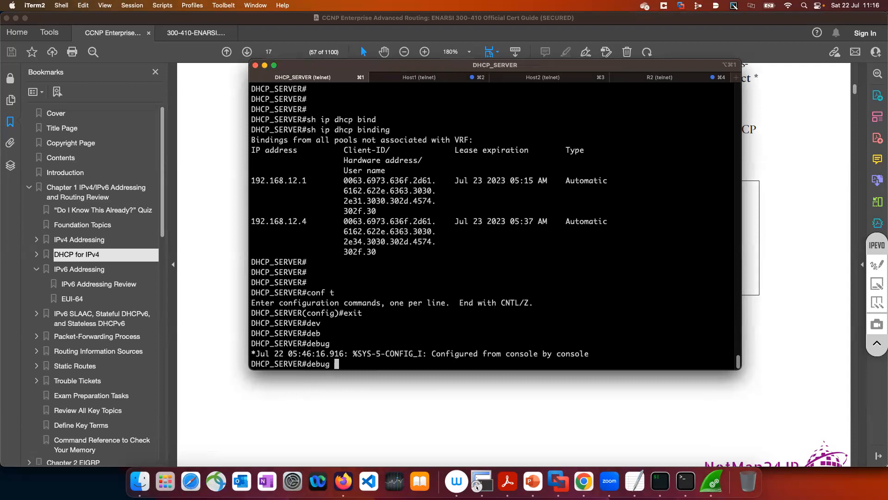
key("Tab")
type("ser")
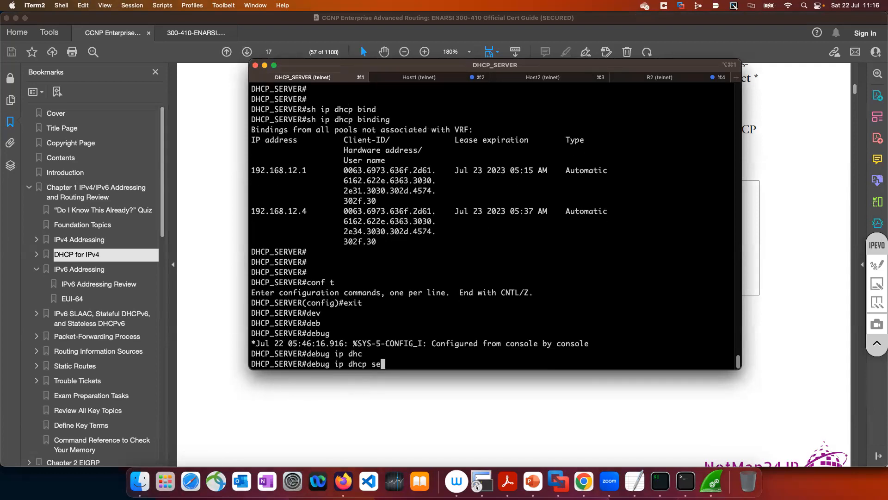
key("Tab")
type("ev")
key("Tab")
key("Return")
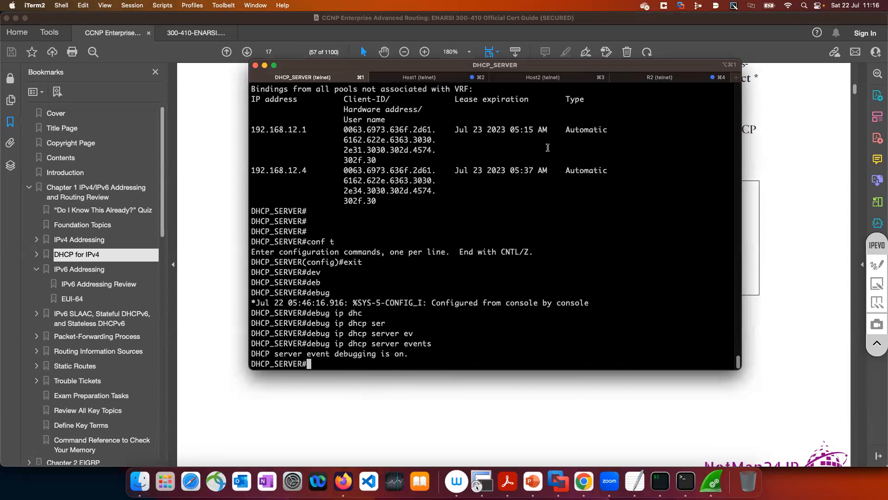
In the Host1 session, enter privileged EXEC and configuration modes and shut down interface e0/0
left_click(446, 80)
key("Return")
key("Return")
key("Return")
key("Return")
key("Return")
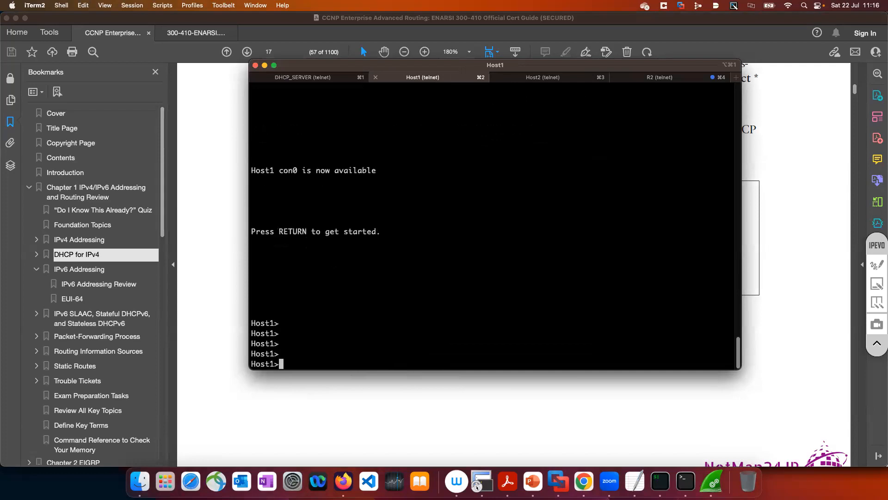
type("en")
key("Return")
type("conf t")
key("Return")
type("int e0/0")
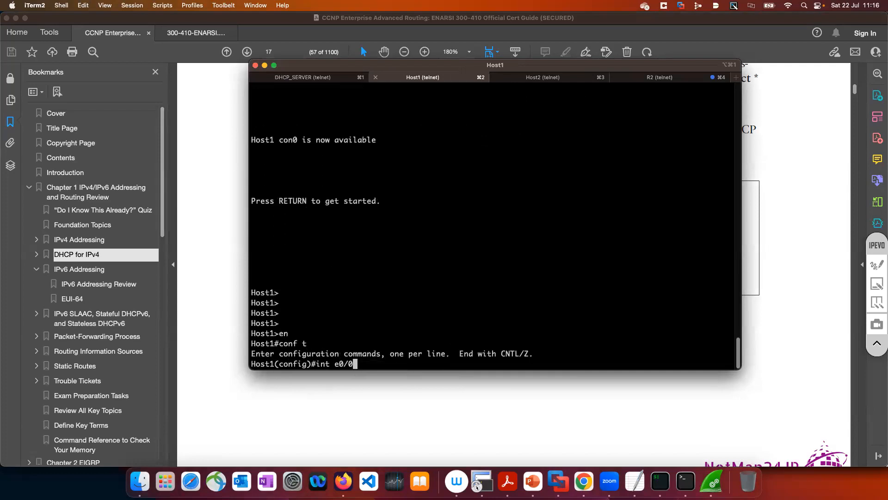
key("Return")
type("shut")
key("Return")
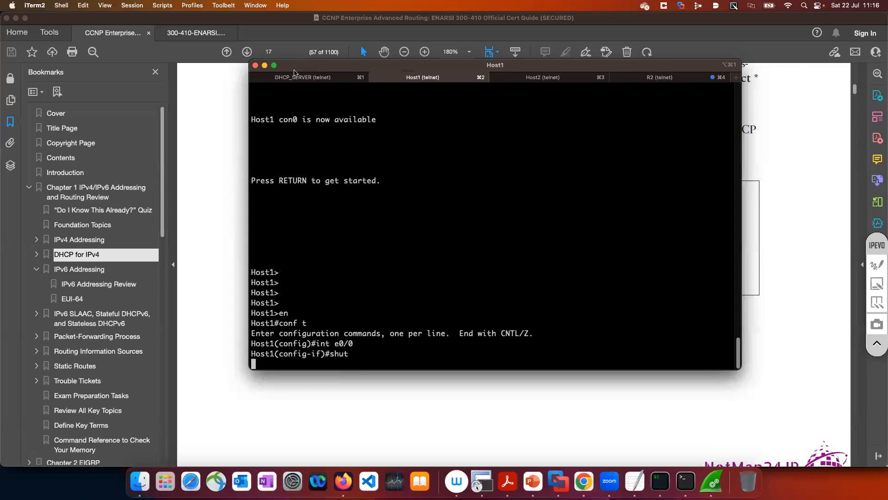
Check the DHCP_SERVER and Host1 sessions for messages triggered by the interface shutdown
left_click(296, 79)
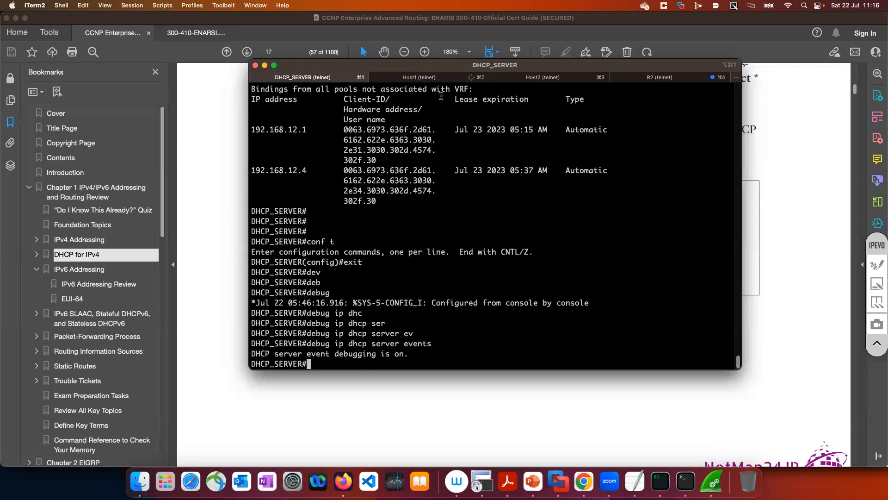
left_click(440, 80)
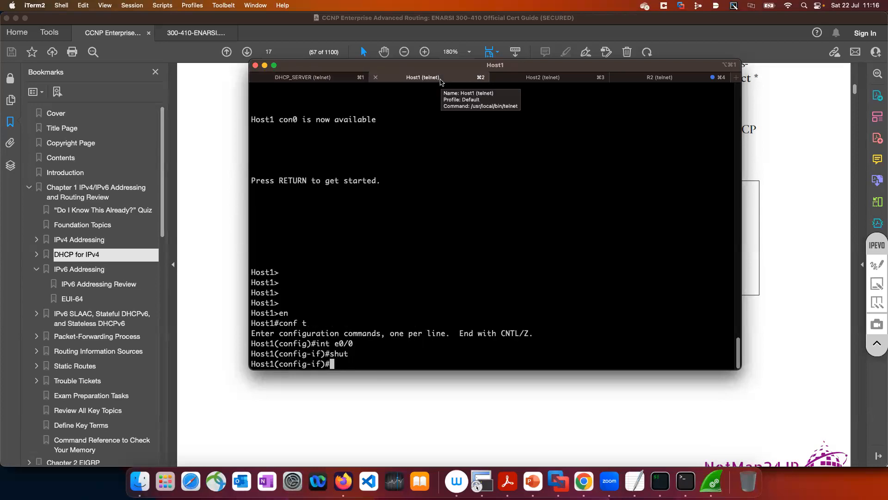
left_click(335, 82)
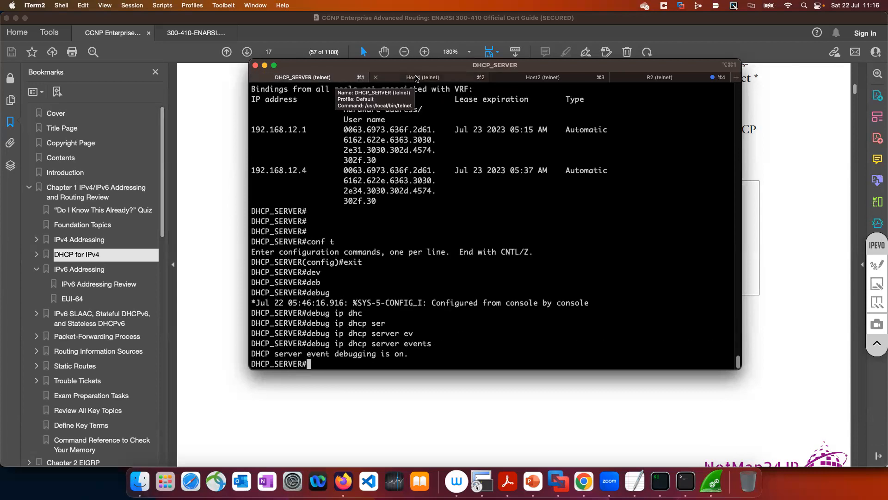
Return to the Host1 session and re-enable interface e0/0 with no shut
left_click(416, 79)
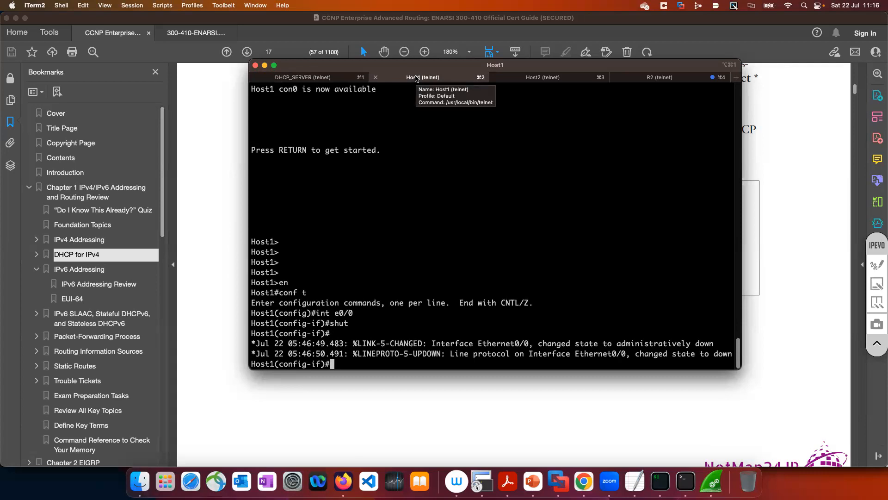
type("no shut")
key("Return")
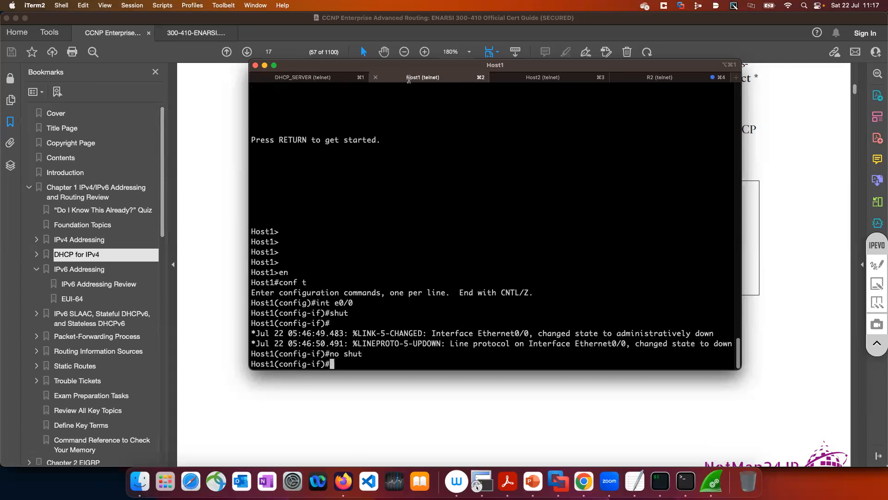
In the DHCP_SERVER session, examine the server event debug output for the DISCOVER and ASSIGNMENT notifications, remote and circuit IDs, assigned address and lease time
key("super+1")
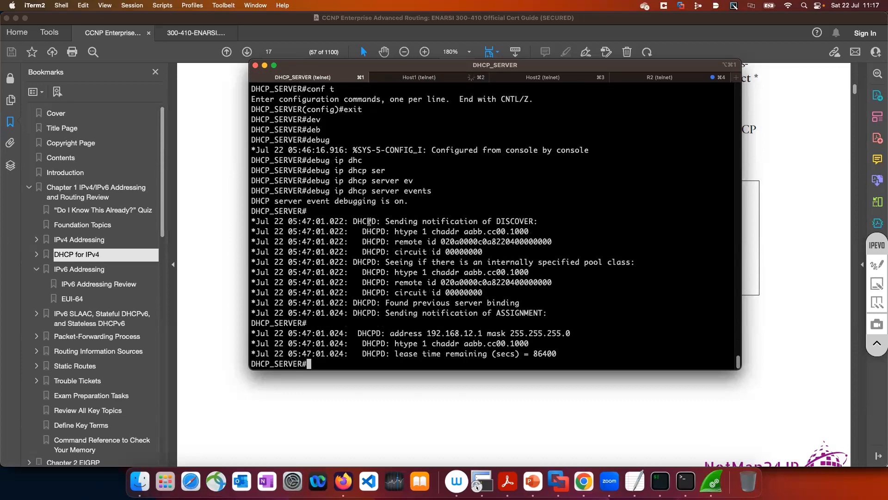
left_click_drag(368, 221, 563, 222)
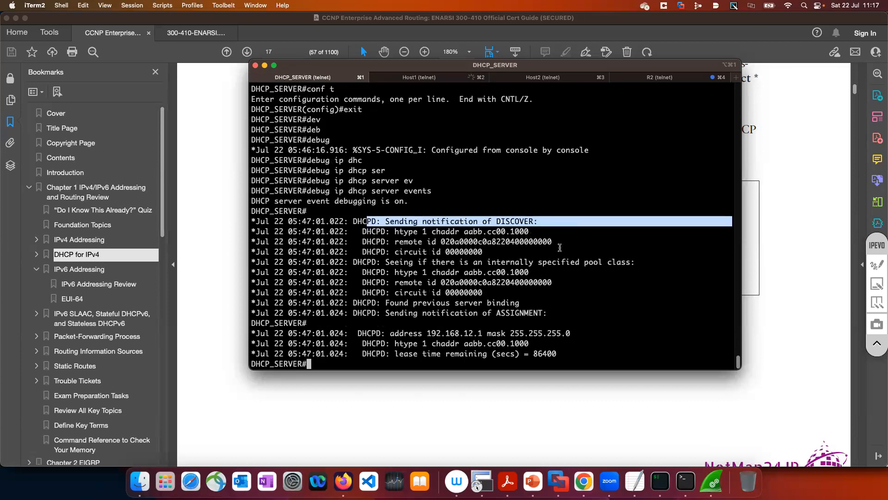
left_click_drag(440, 282, 559, 284)
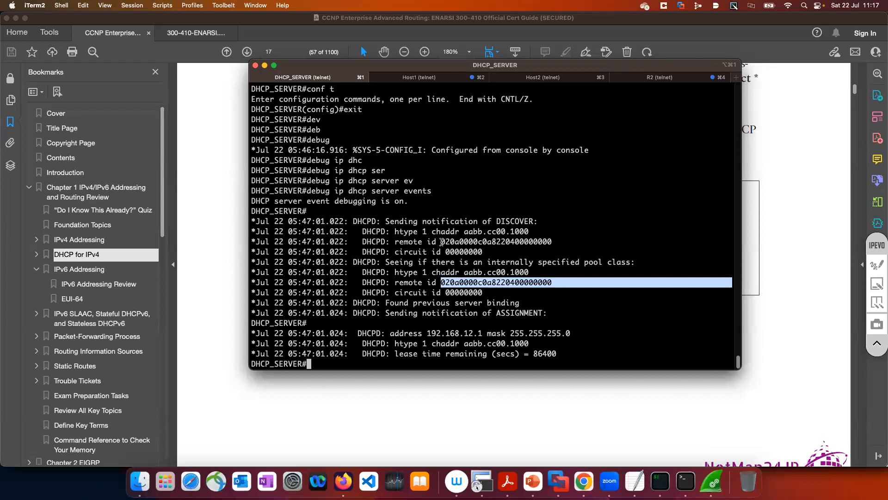
left_click(393, 291)
left_click_drag(393, 291, 486, 290)
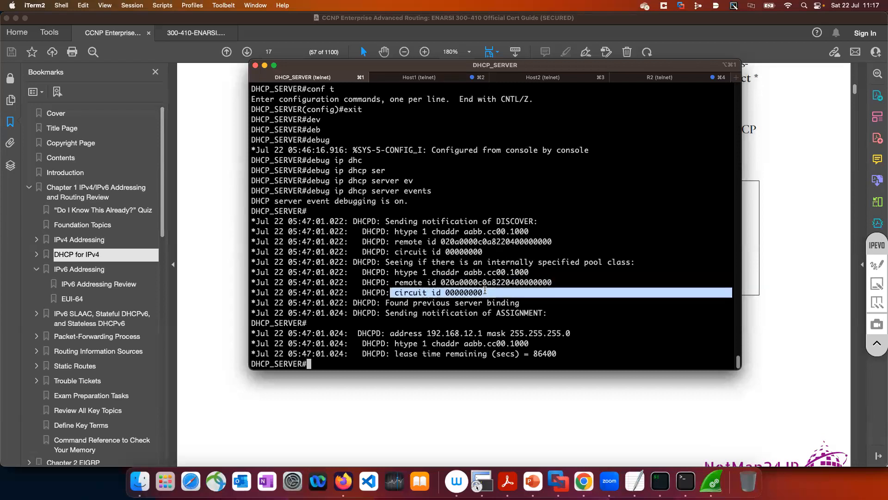
left_click_drag(392, 334, 529, 334)
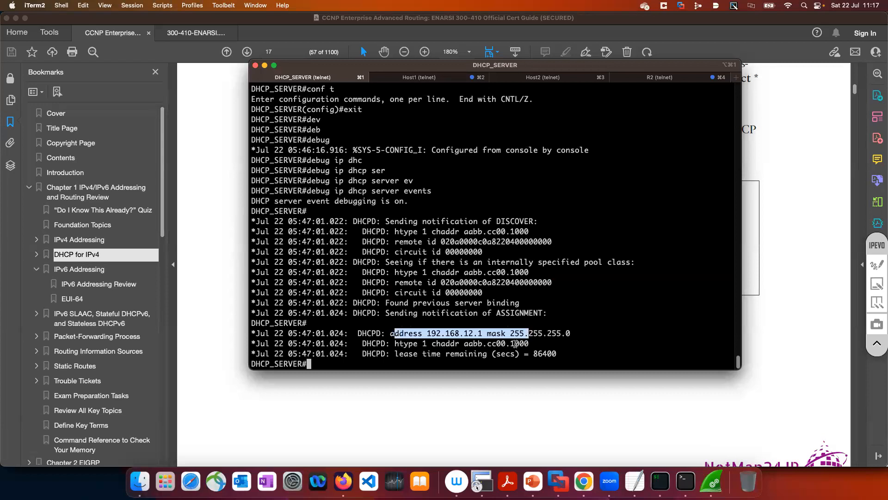
left_click(533, 354)
left_click_drag(557, 354, 463, 354)
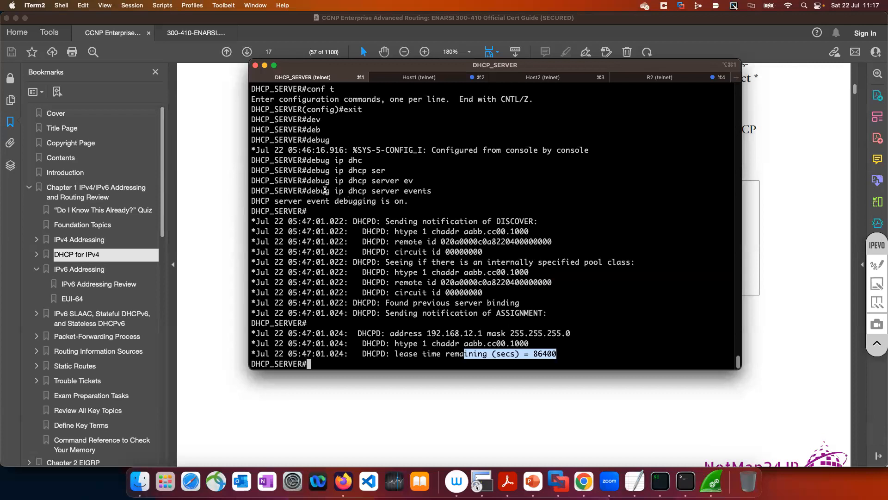
left_click_drag(307, 190, 433, 191)
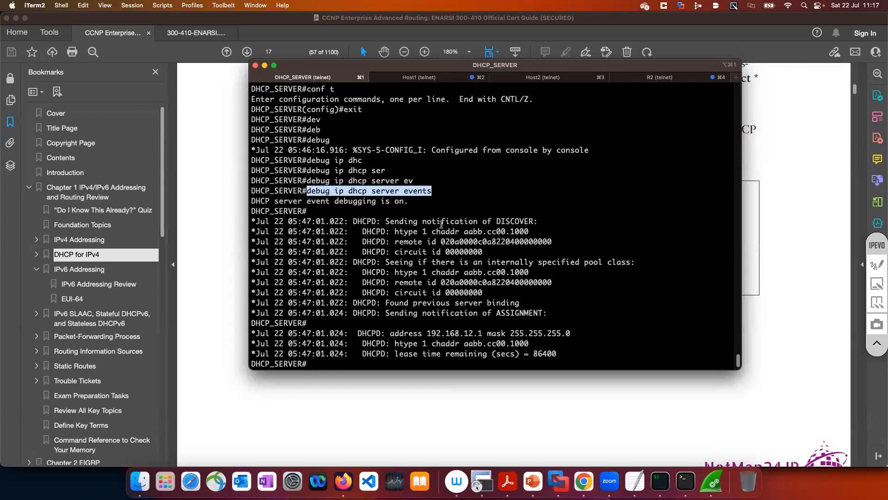
left_click_drag(582, 356, 236, 225)
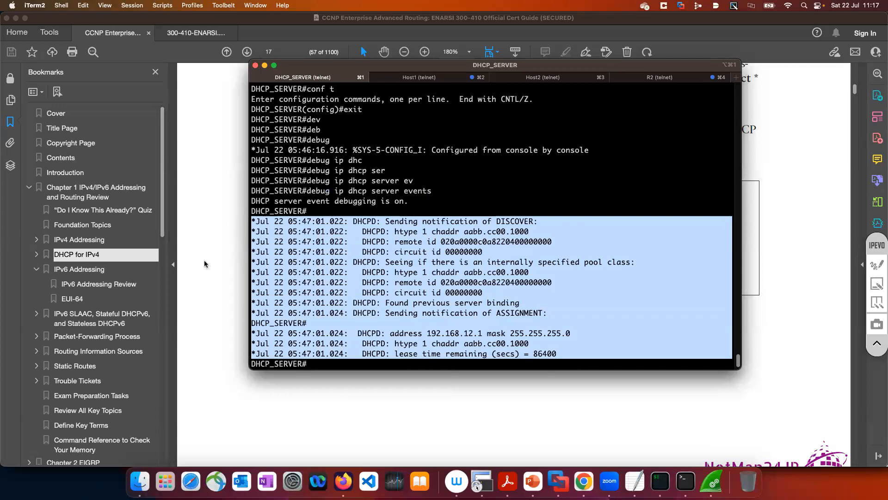
Switch to the cert guide PDF and review the debug ip dhcp server events and packet examples through the start of IPv6 Addressing
left_click(426, 381)
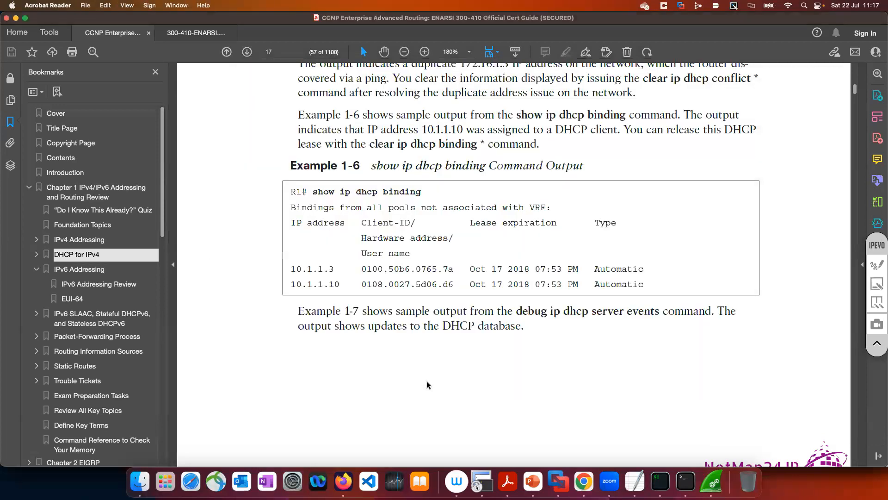
scroll(427, 380, "down", 5)
scroll(426, 381, "down", 8)
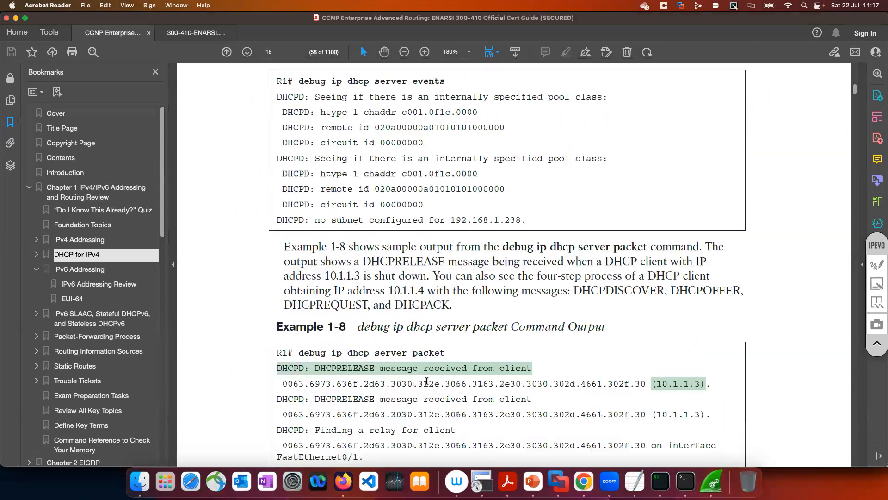
scroll(427, 380, "down", 2)
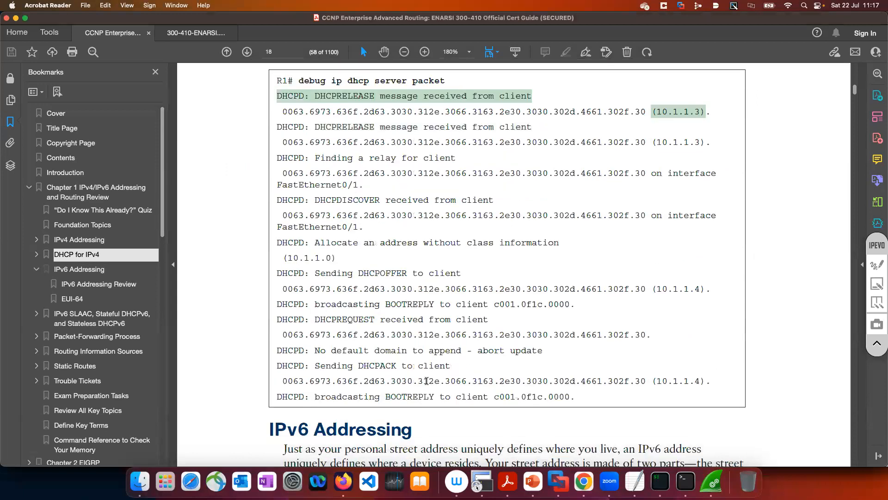
scroll(427, 381, "up", 3)
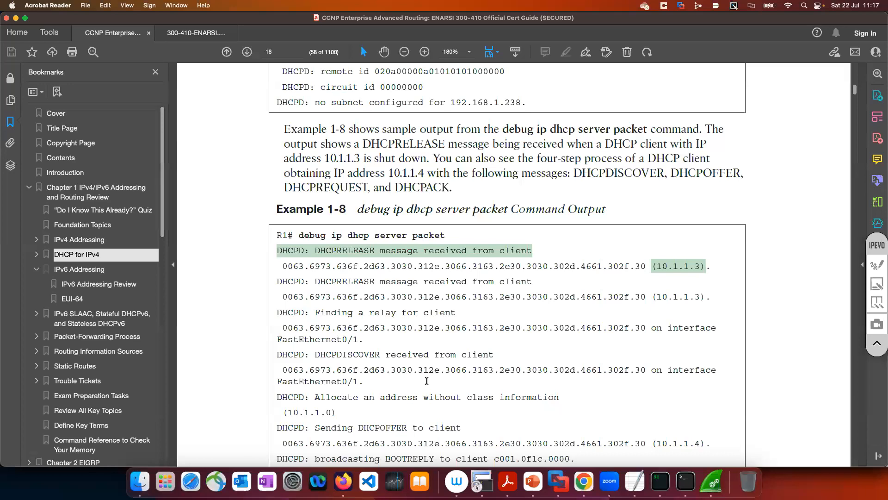
scroll(427, 381, "down", 7)
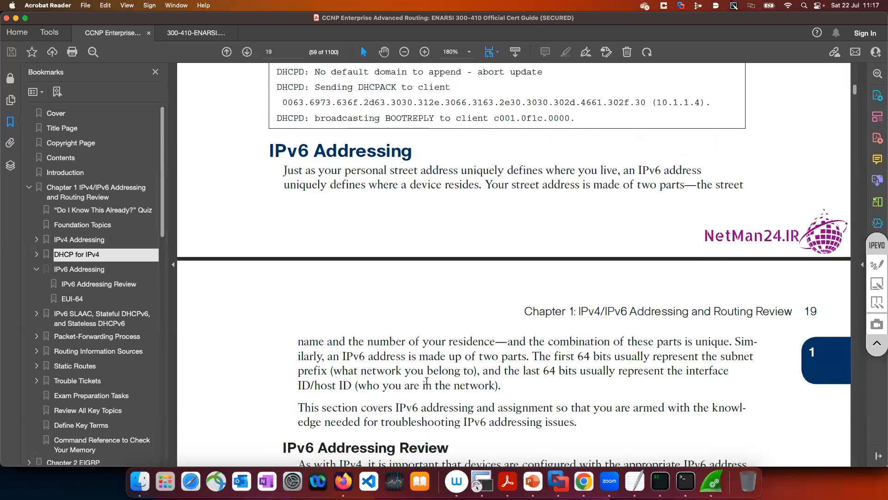
scroll(427, 381, "down", 1)
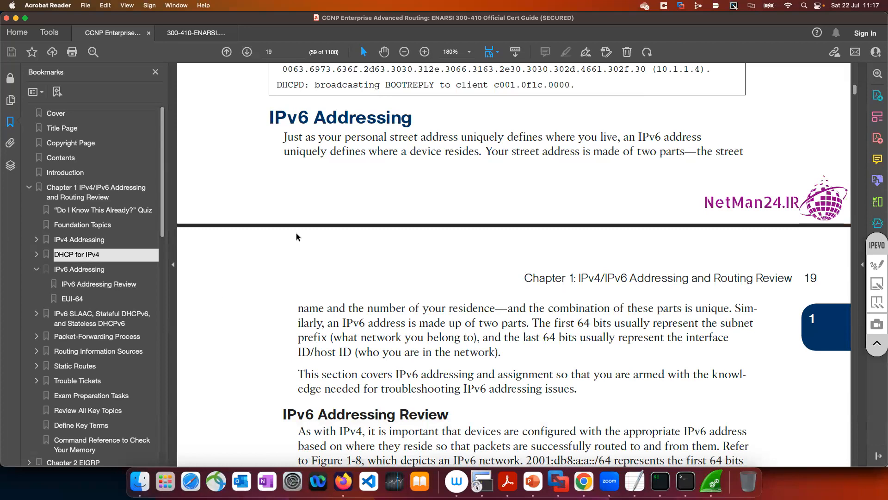
Look back through the guide's DHCP troubleshooting commands and potential issues to Example 1-5 on verifying a DHCP-assigned address
scroll(296, 233, "up", 8)
scroll(296, 233, "up", 5)
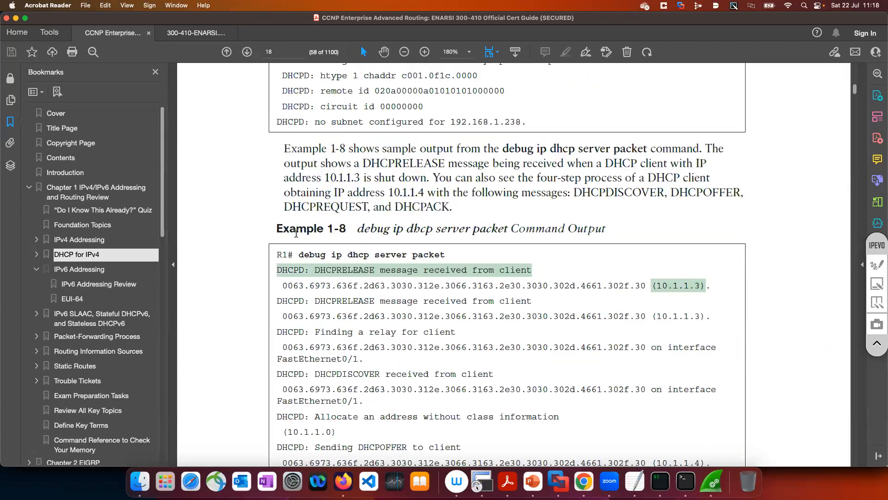
scroll(296, 233, "up", 15)
scroll(297, 236, "up", 6)
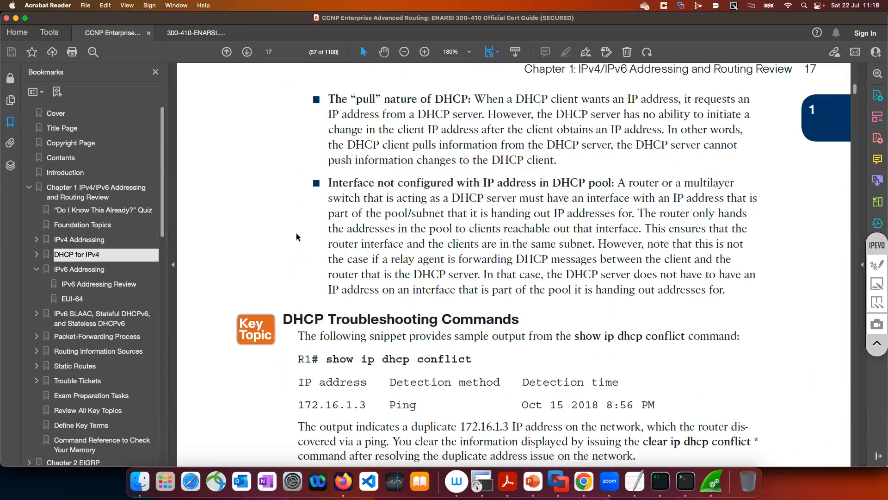
scroll(296, 236, "up", 5)
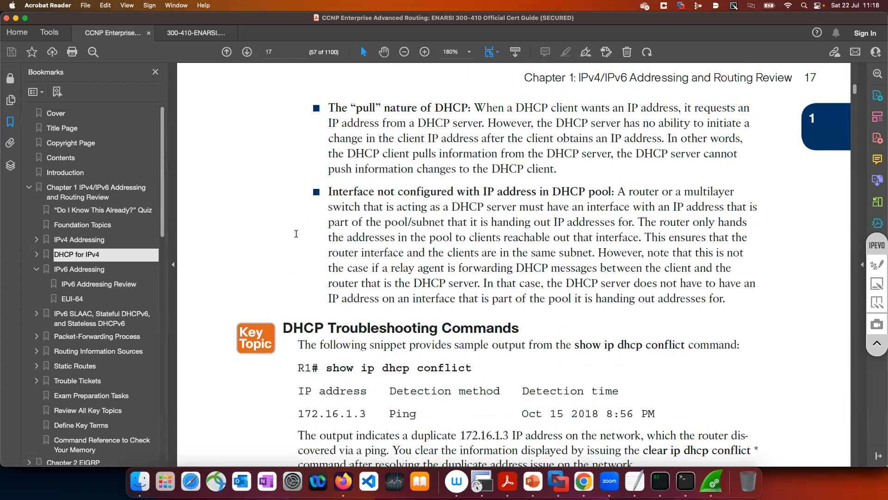
scroll(296, 233, "up", 5)
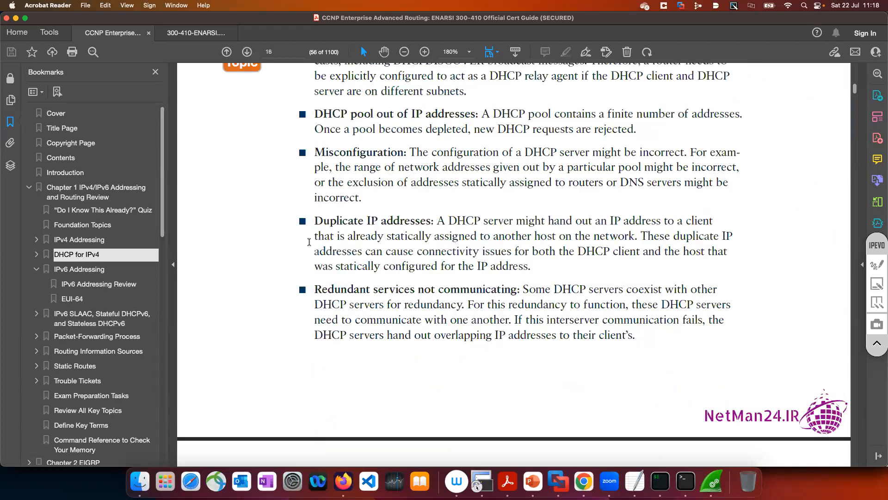
scroll(296, 233, "up", 9)
Switch to TextEdit, add the note "MAC binding with specific IP - DHCP" below the DHCP pool configuration, and minimize the notes window
left_click(638, 481)
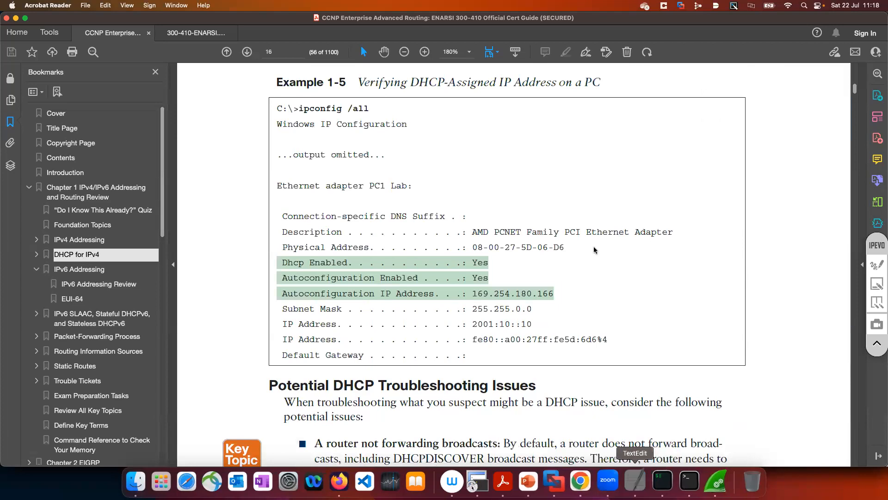
left_click(500, 275)
key("Return")
key("Return")
key("Return")
key("Return")
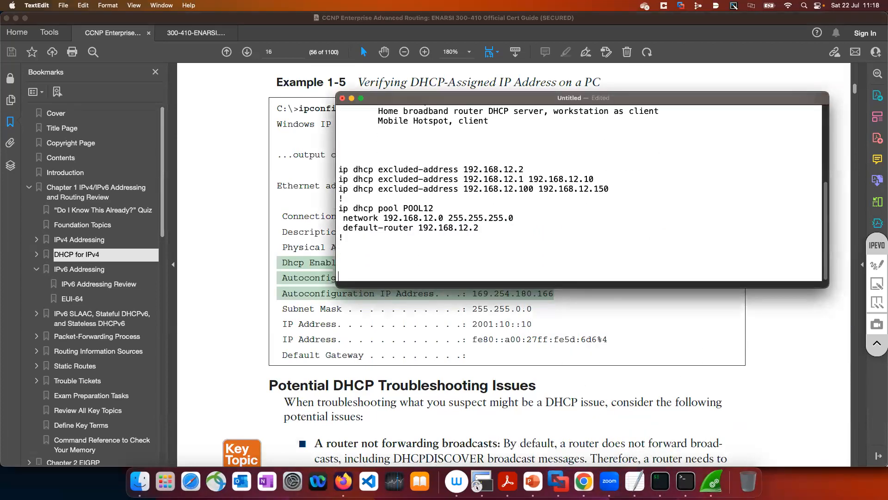
key("Return")
type("MAC binding")
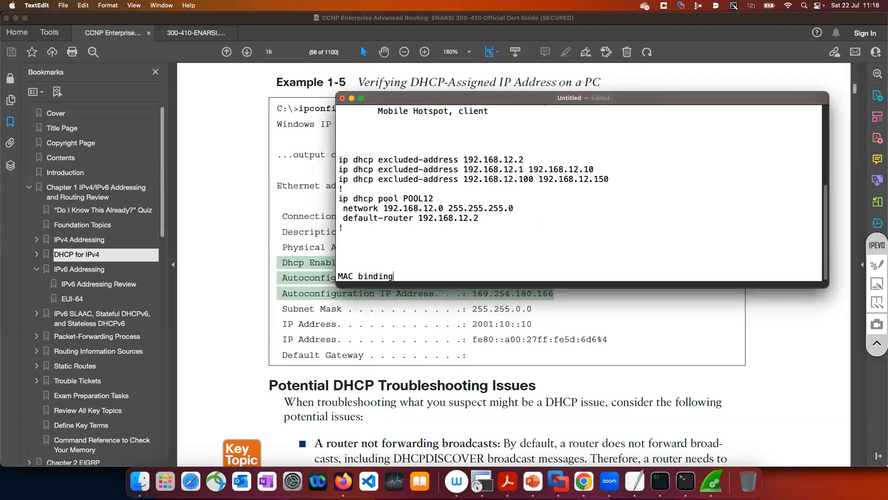
type(" with sepe")
key("BackSpace")
key("BackSpace")
key("BackSpace")
type("pecific IP - DCHP")
key("BackSpace")
key("BackSpace")
key("BackSpace")
type("HCP")
left_click(352, 99)
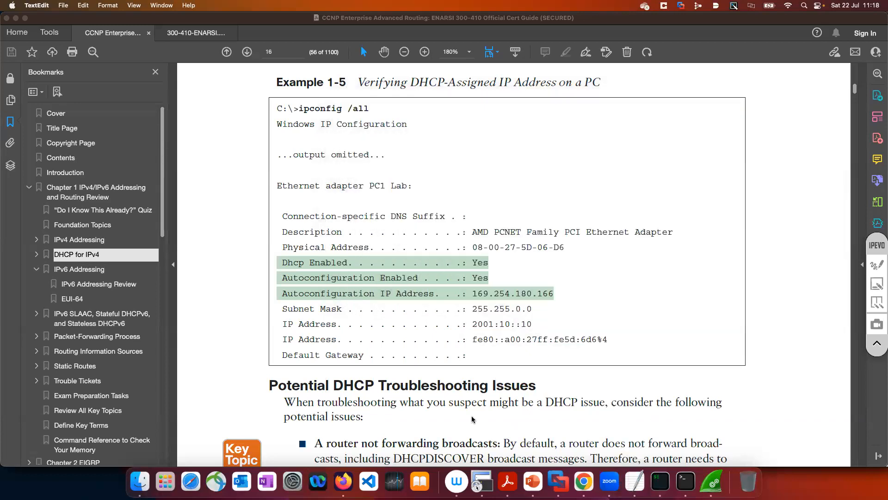
Move ahead in the guide to the IPv6 Addressing Review section and view its introduction and the Figure 1-8 topology
scroll(472, 419, "down", 10)
scroll(472, 419, "down", 20)
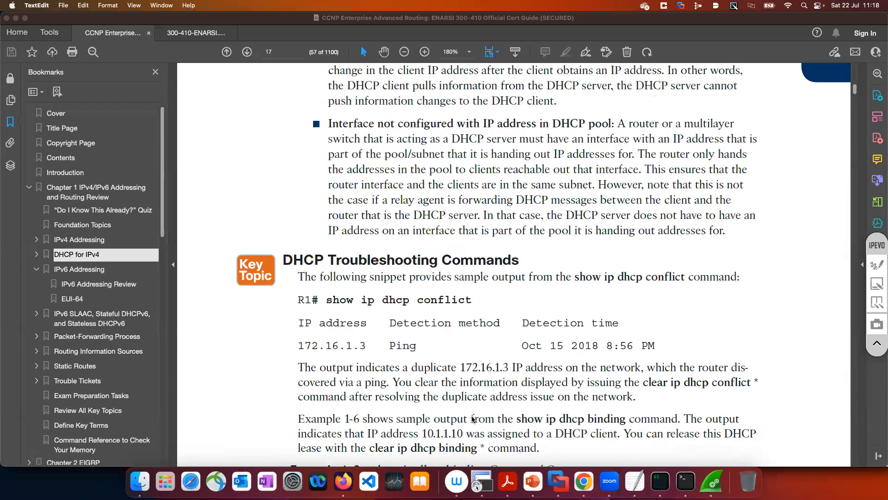
scroll(472, 419, "down", 7)
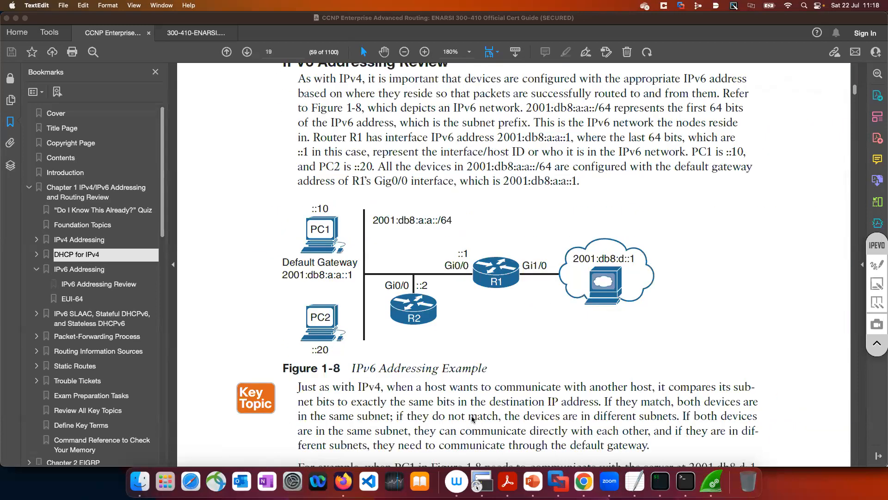
scroll(472, 419, "up", 5)
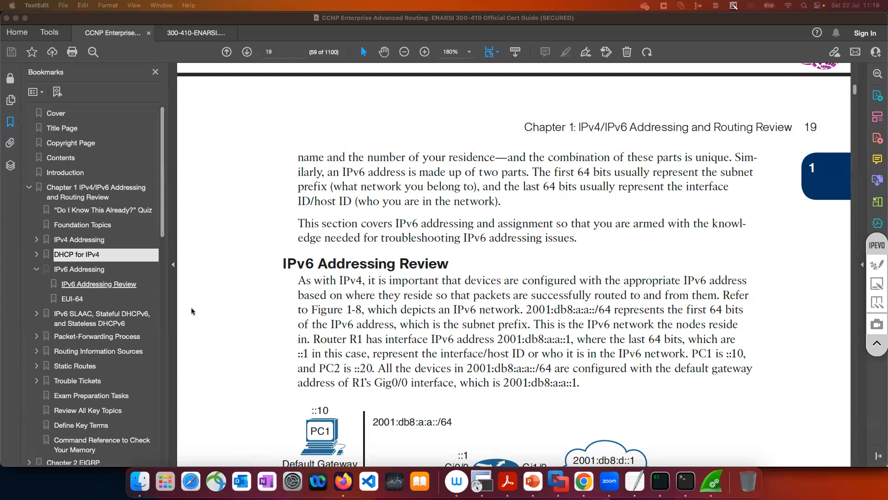
scroll(466, 387, "down", 2)
scroll(467, 387, "up", 1)
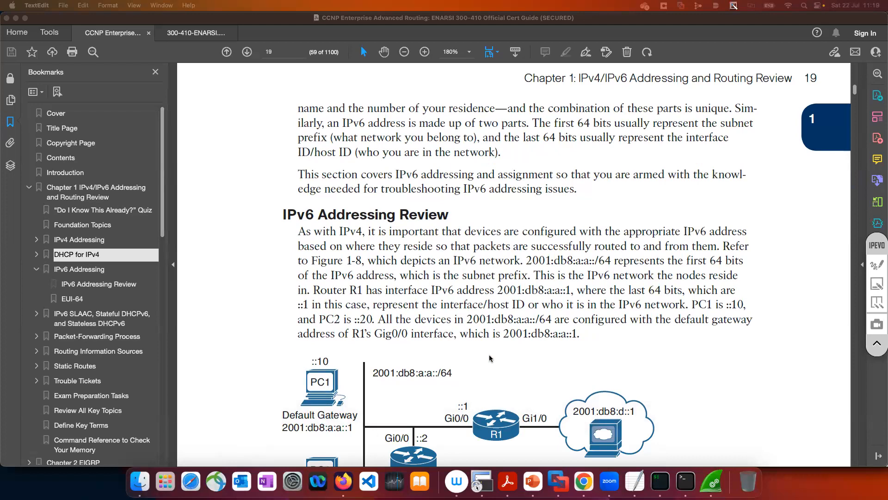
scroll(432, 291, "down", 2)
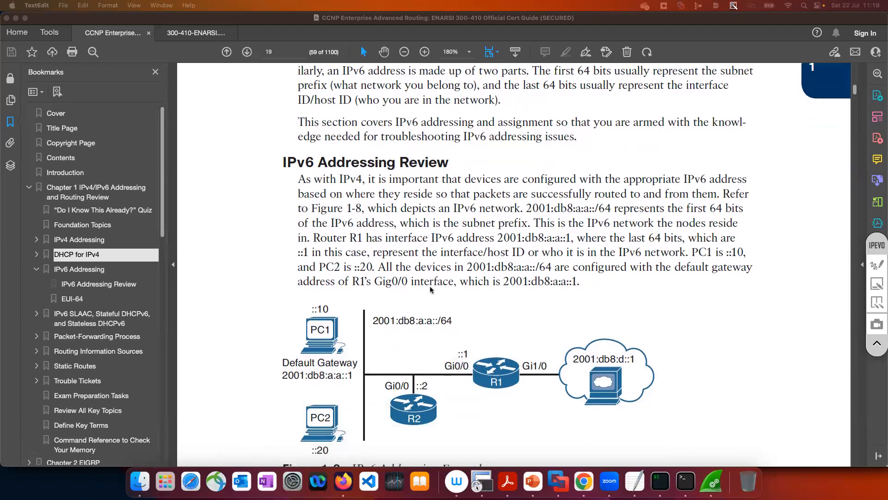